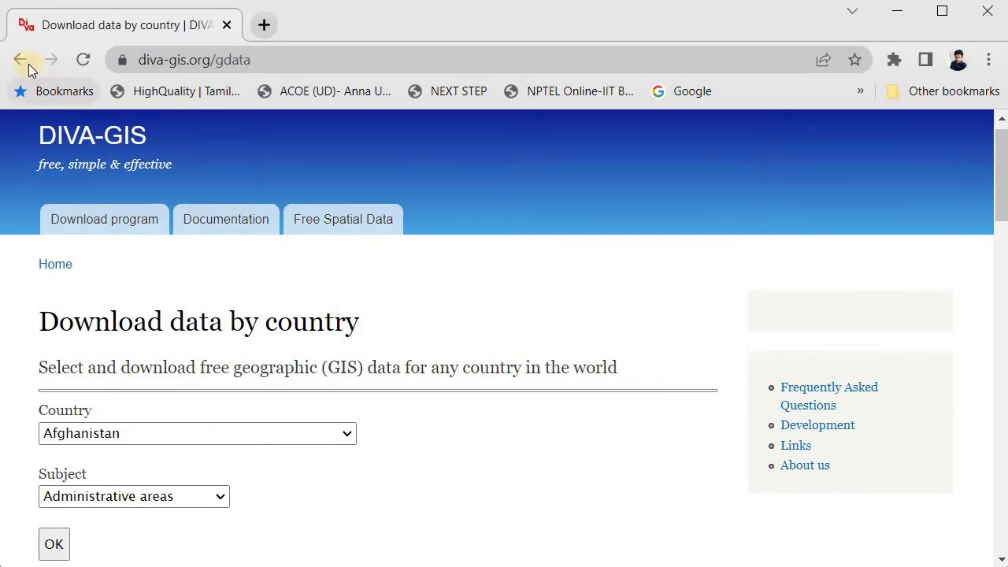
# Return to the Google results for diva gis and open DIVA-GIS's "Download data by country" page
pyautogui.click(27, 63)
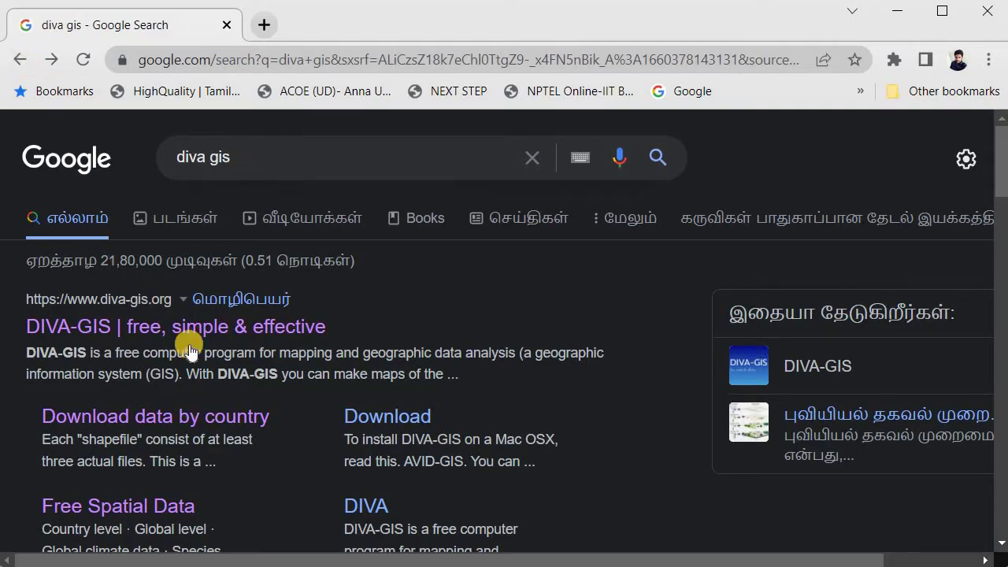
pyautogui.click(180, 425)
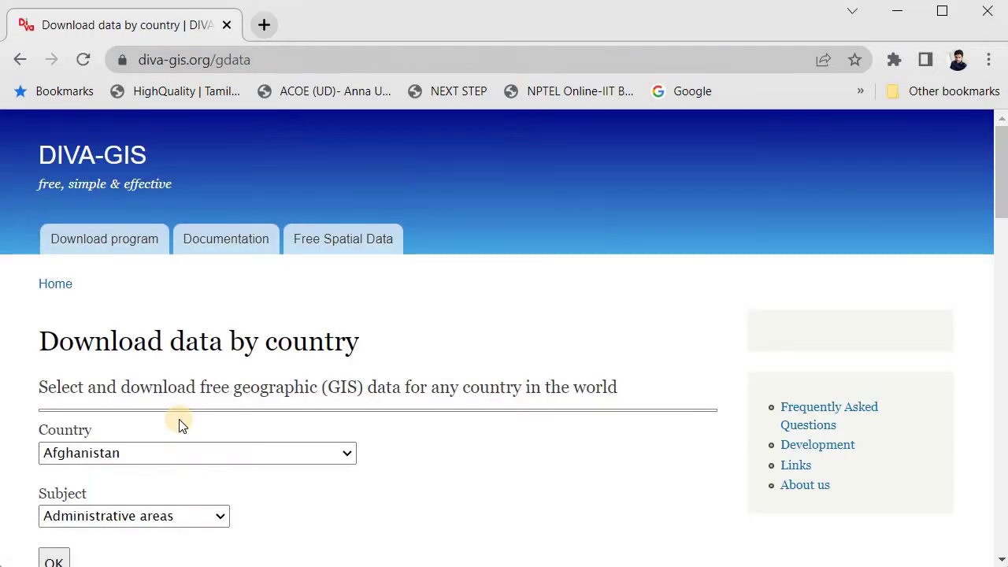
pyautogui.click(278, 60)
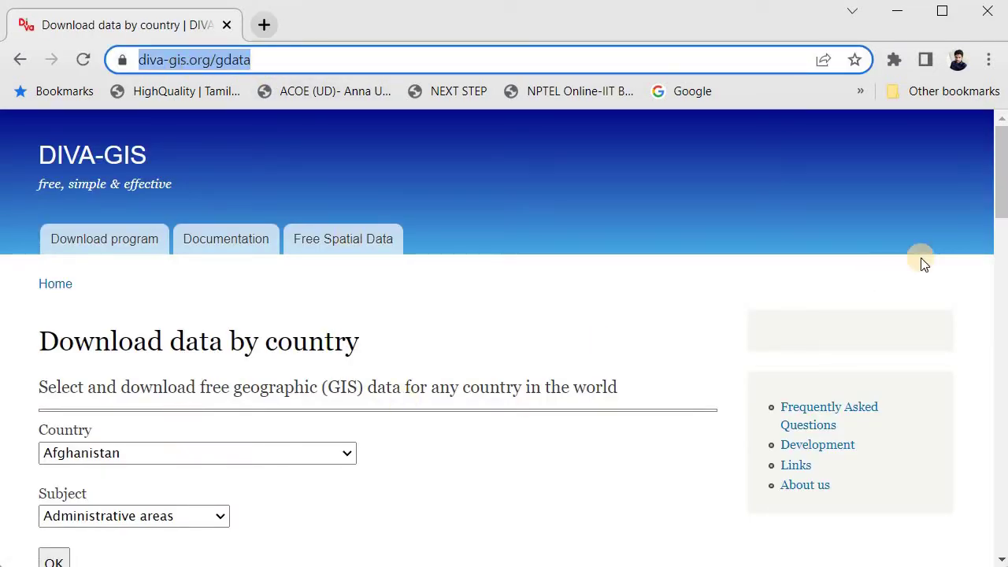
# Set the country to India and the subject to Administrative areas for the spatial data download
pyautogui.click(1002, 204)
pyautogui.moveTo(1001, 203); pyautogui.dragTo(1002, 227)
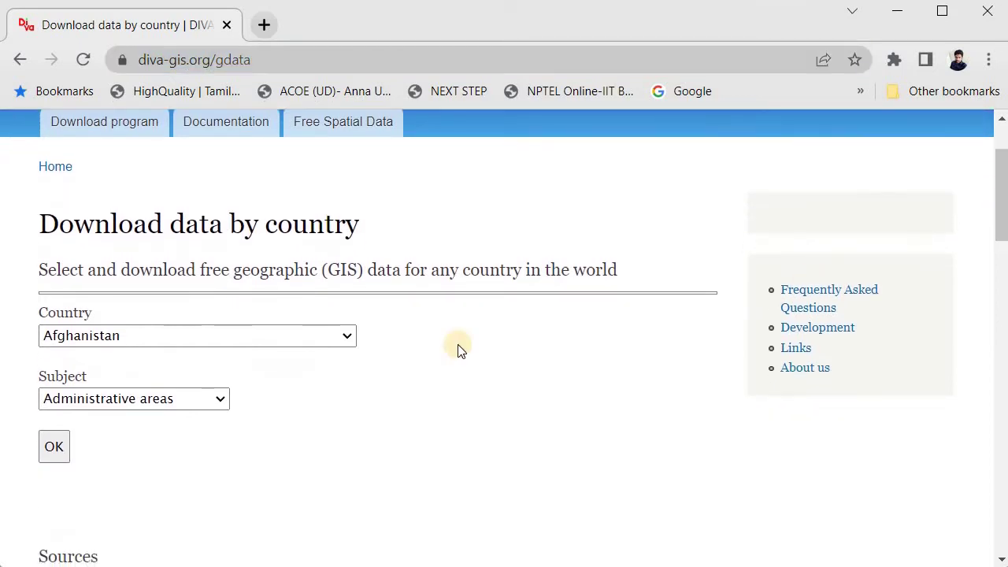
pyautogui.click(350, 335)
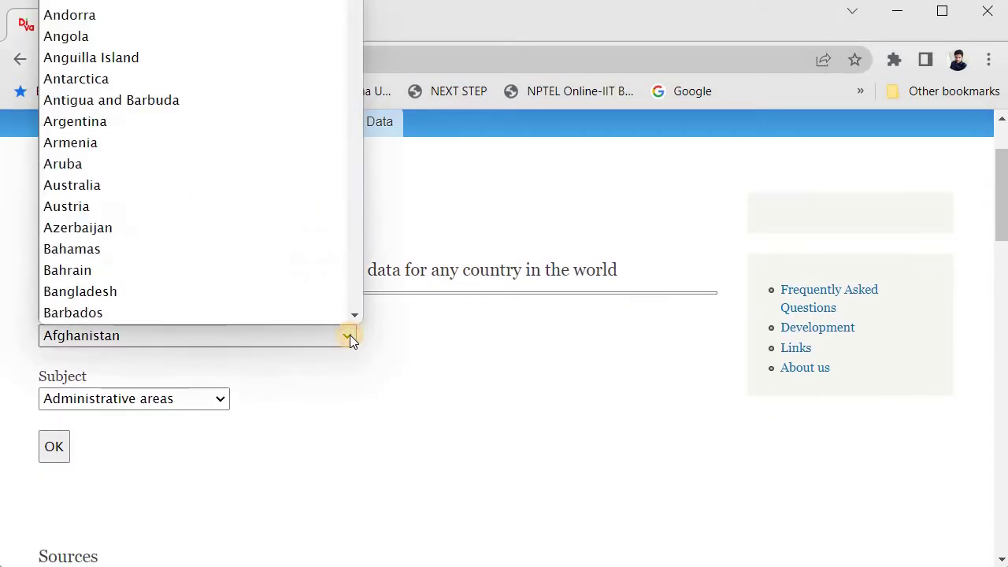
pyautogui.write('in')
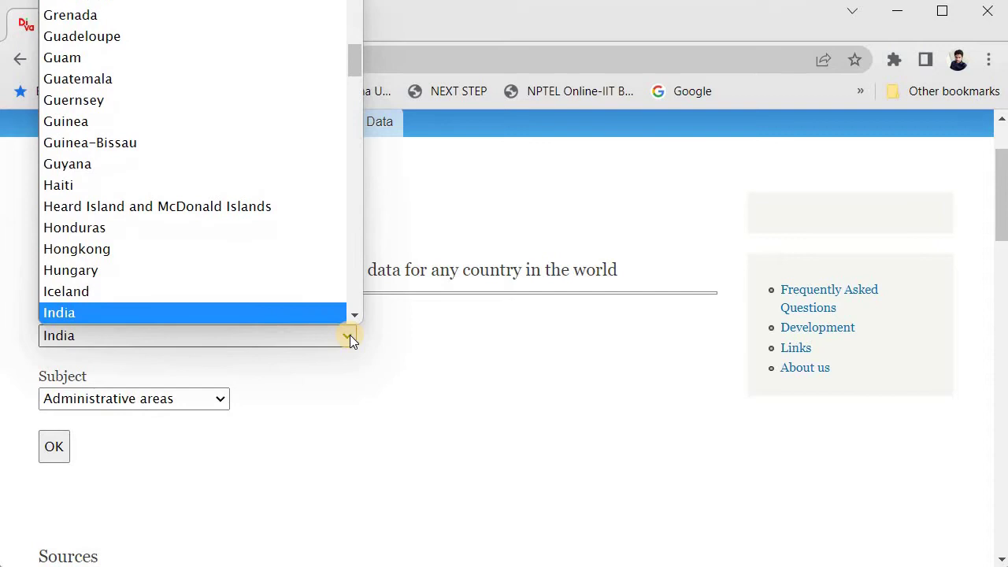
pyautogui.press('Return')
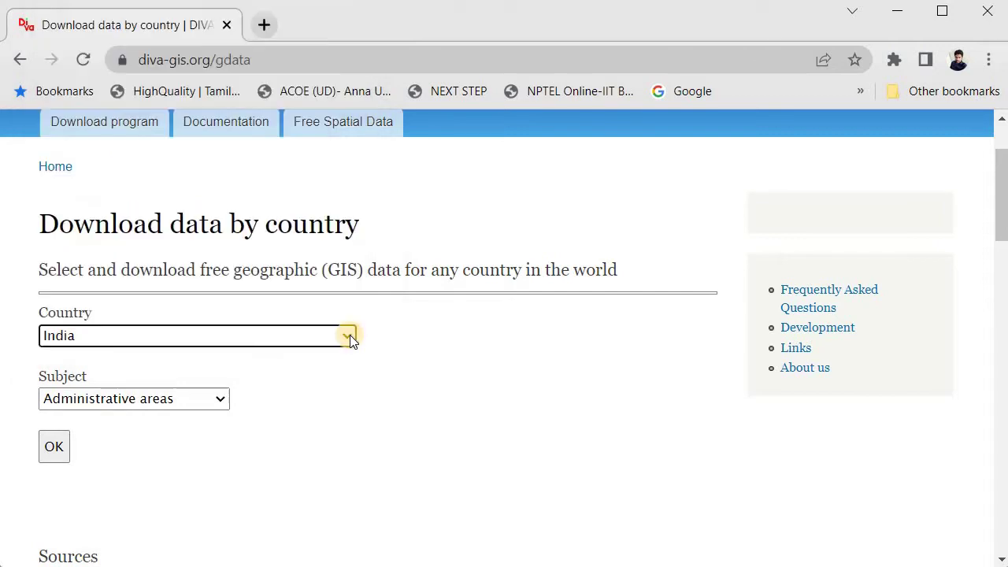
pyautogui.click(222, 400)
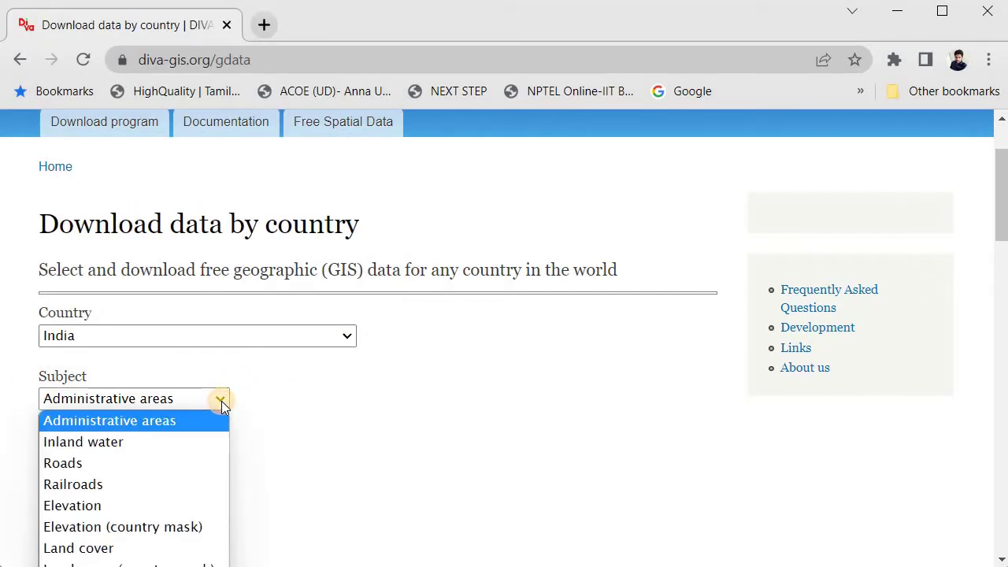
pyautogui.click(173, 423)
# Submit the country and subject selection and download India's administrative areas archive
pyautogui.click(999, 225)
pyautogui.moveTo(999, 225); pyautogui.dragTo(1000, 240)
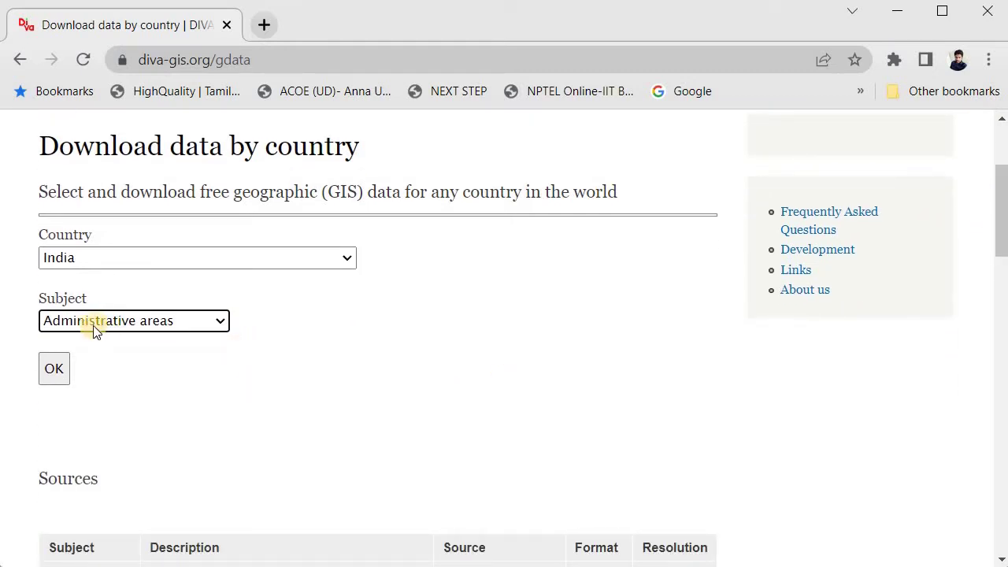
pyautogui.click(47, 372)
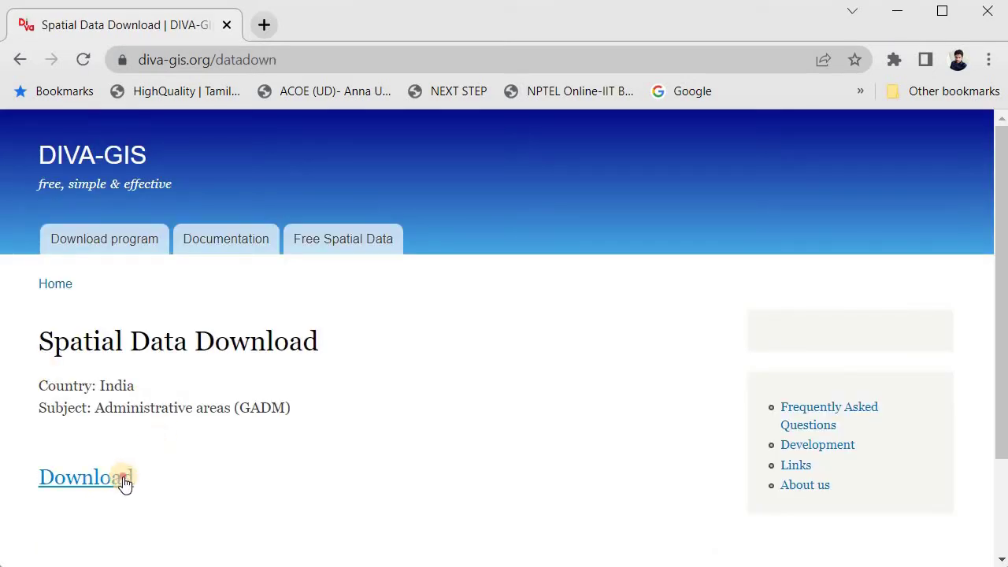
pyautogui.click(125, 481)
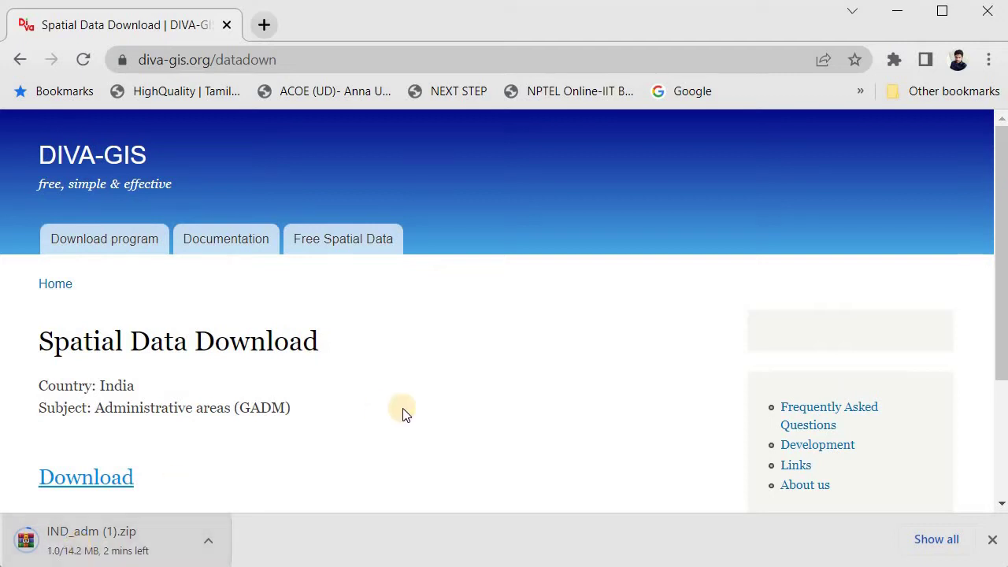
pyautogui.click(208, 542)
pyautogui.click(209, 542)
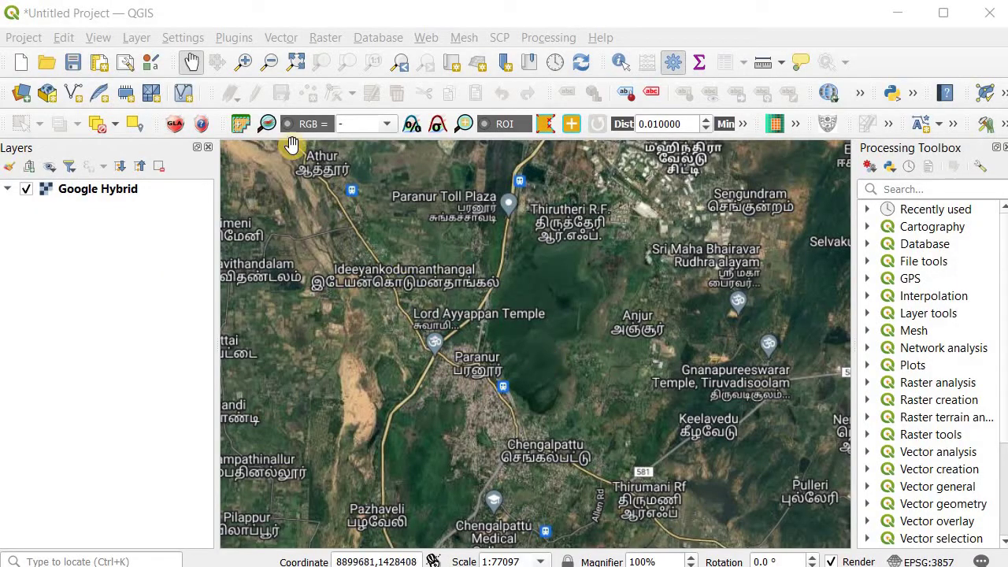
# In QGIS, start adding a vector layer and choose IND_adm.zip from the Downloads folder as the vector dataset
pyautogui.click(138, 39)
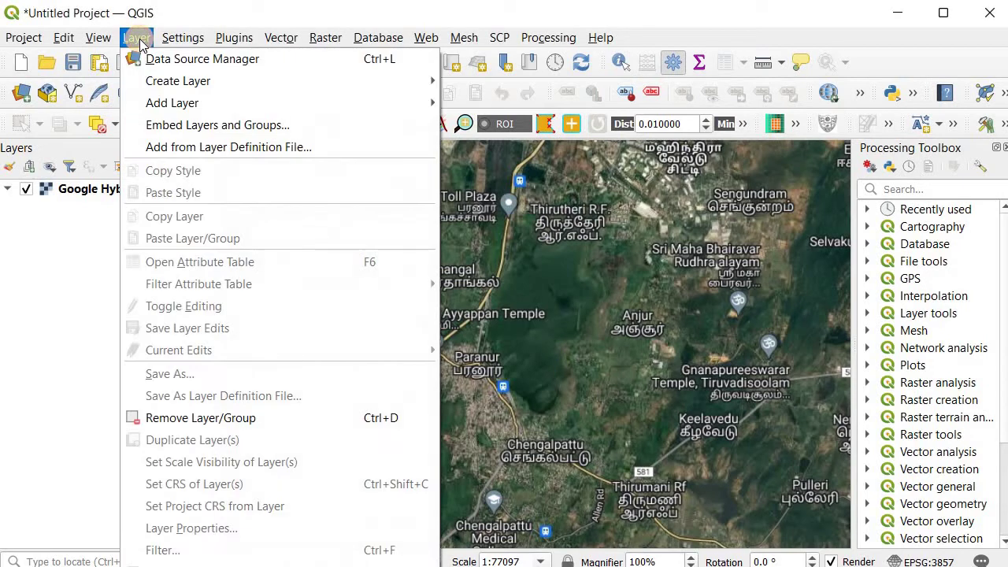
pyautogui.moveTo(239, 104)
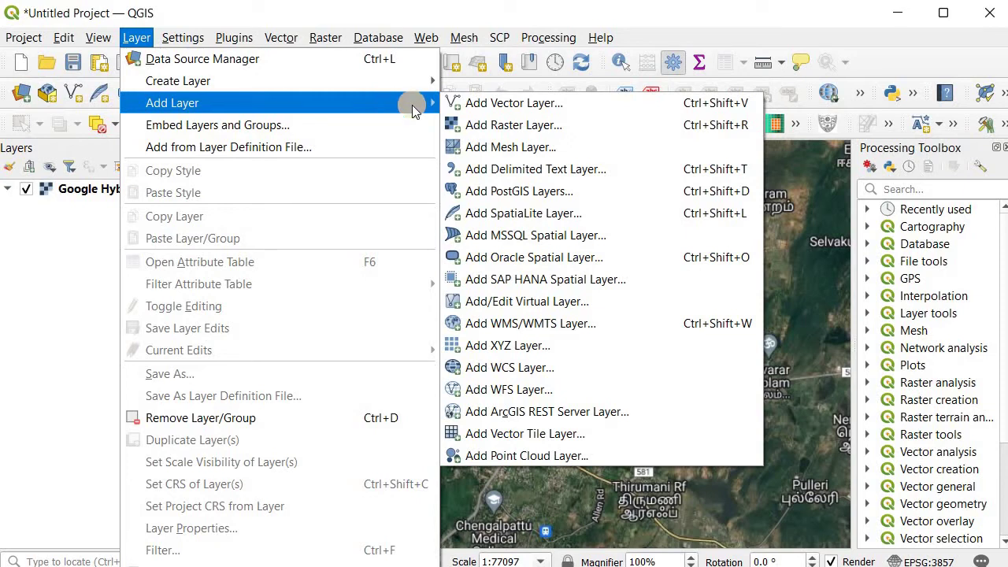
pyautogui.click(525, 102)
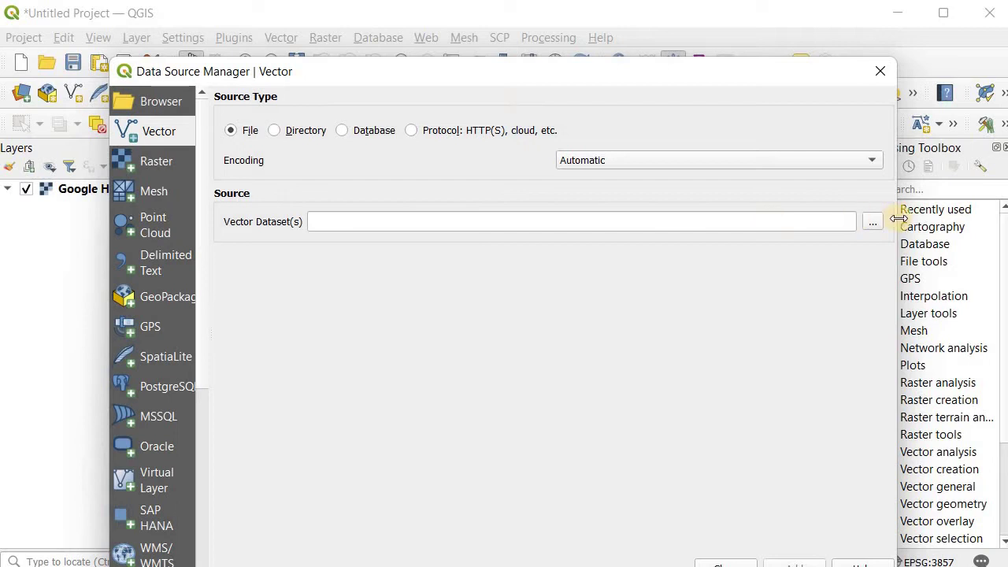
pyautogui.click(873, 225)
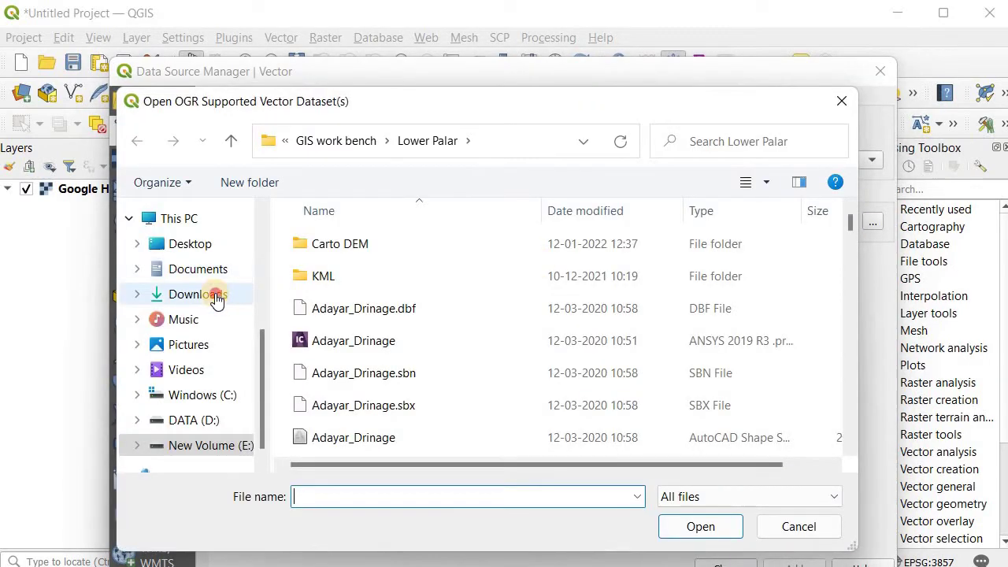
pyautogui.click(214, 296)
pyautogui.moveTo(851, 221); pyautogui.dragTo(849, 267)
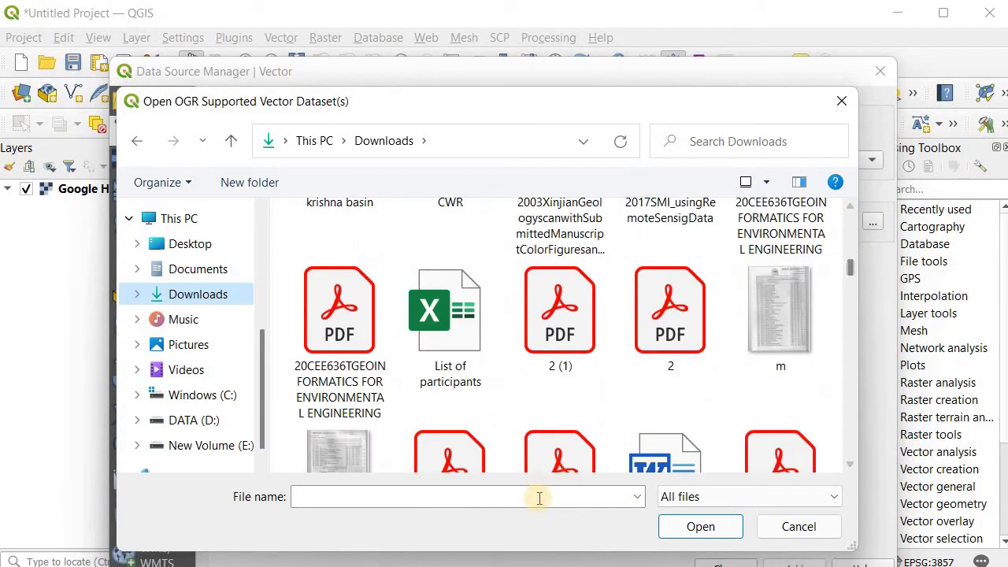
pyautogui.click(539, 497)
pyautogui.write('ind')
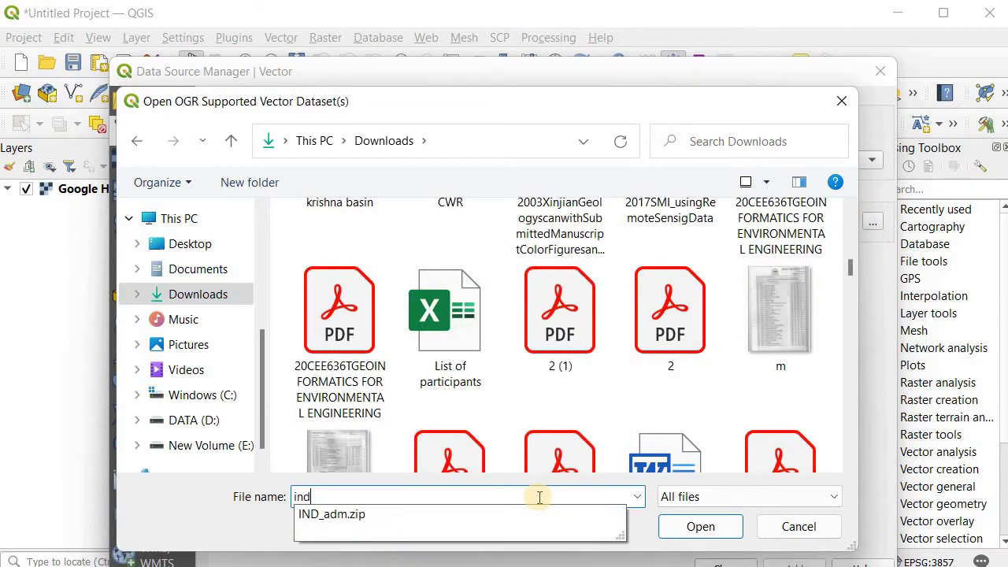
pyautogui.click(346, 516)
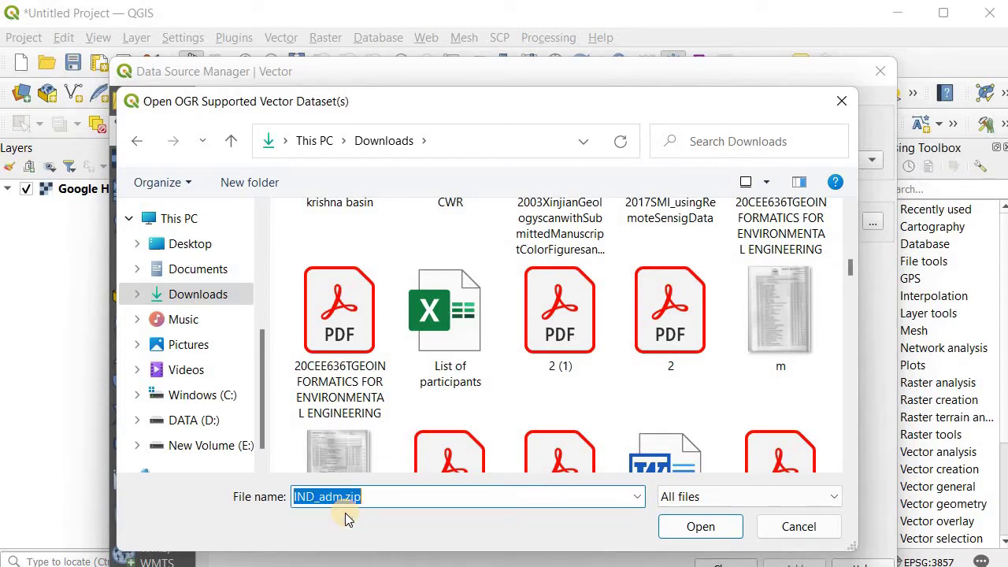
pyautogui.click(687, 526)
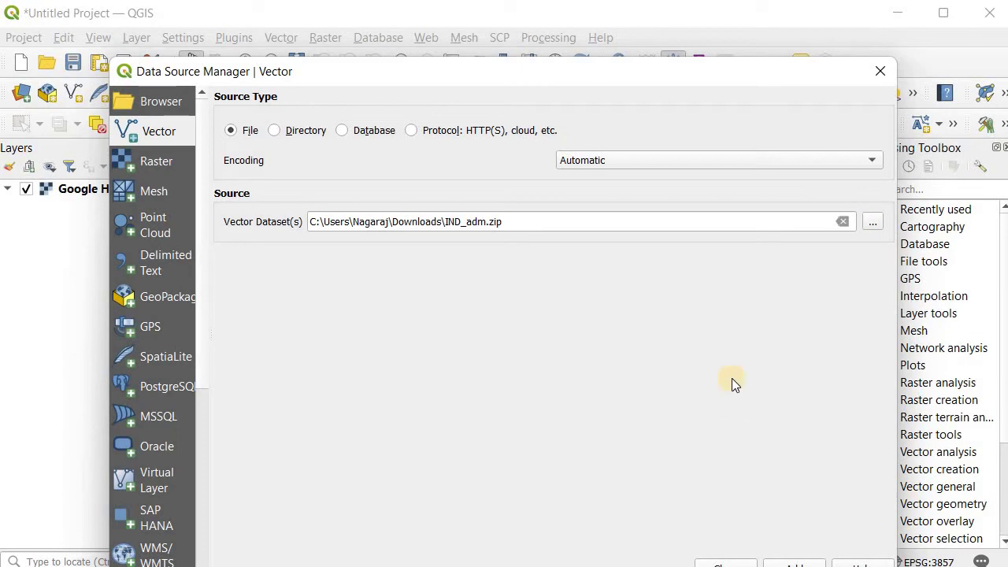
# Submit the IND_adm.zip dataset for adding and select only IND_adm0.shp among its items
pyautogui.moveTo(713, 80); pyautogui.dragTo(720, 57)
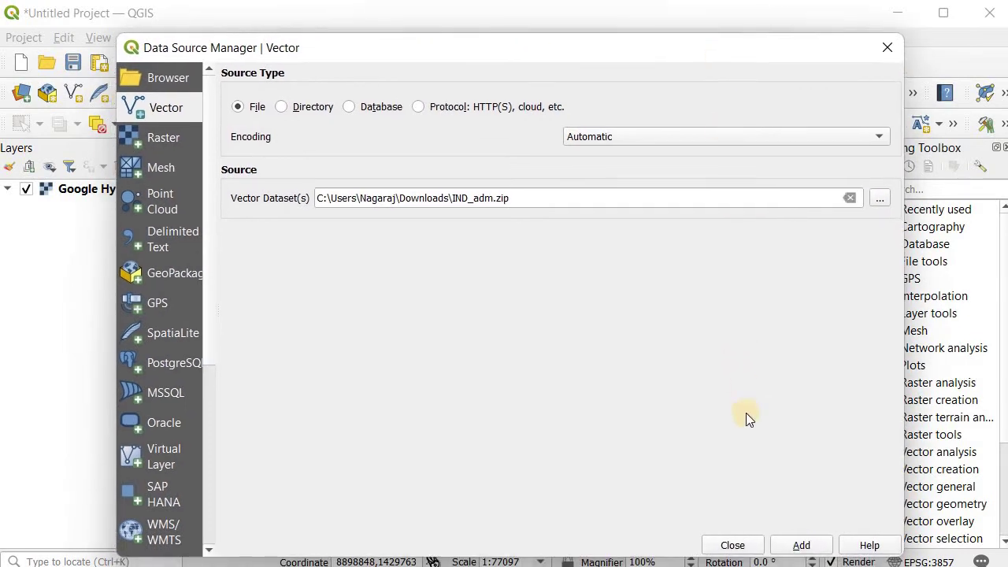
pyautogui.click(802, 545)
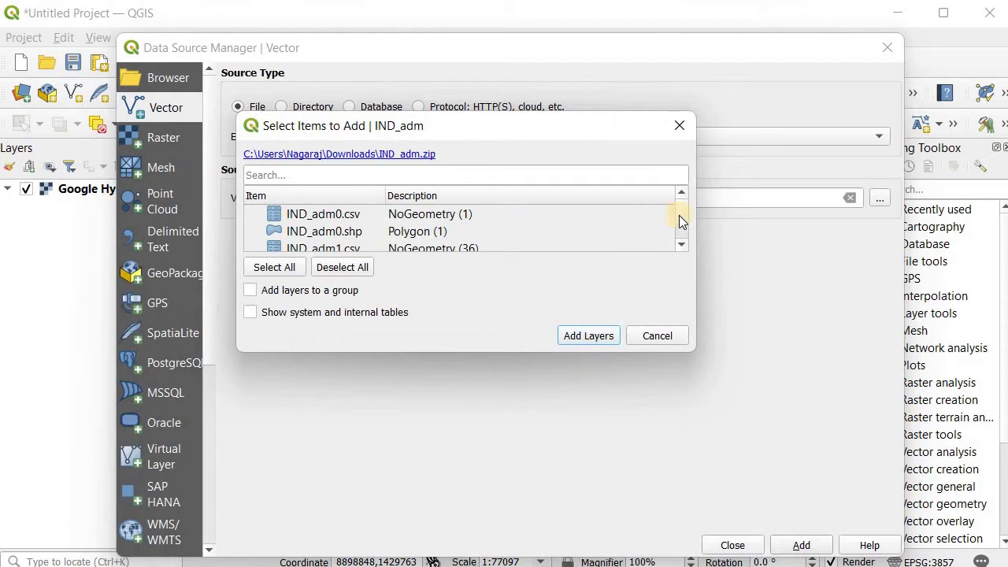
pyautogui.hotkey('ctrl', 'a')
pyautogui.moveTo(680, 216)
pyautogui.mouseDown()
pyautogui.moveTo(683, 237)
pyautogui.moveTo(678, 202)
pyautogui.moveTo(682, 239)
pyautogui.moveTo(680, 218)
pyautogui.mouseUp()
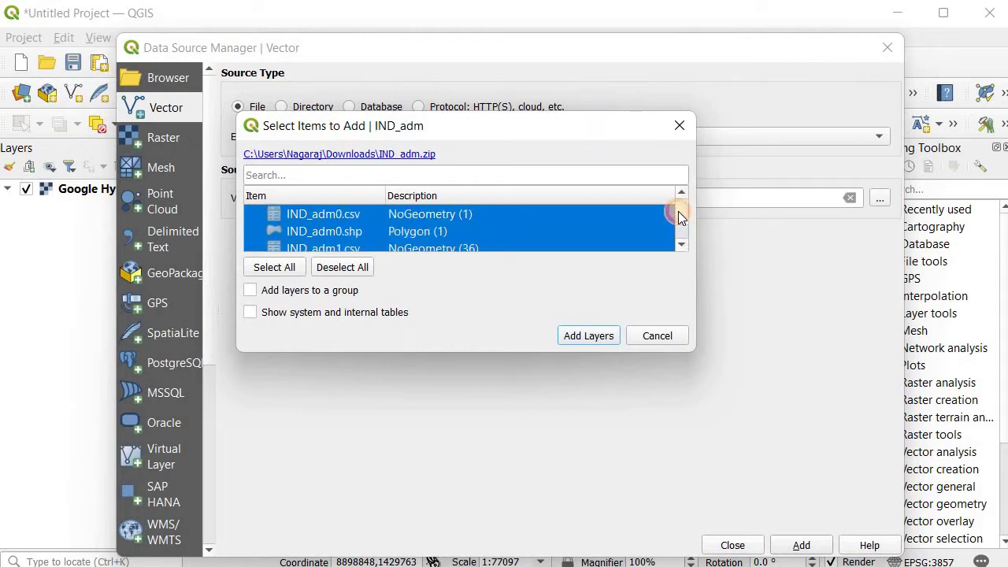
pyautogui.click(334, 233)
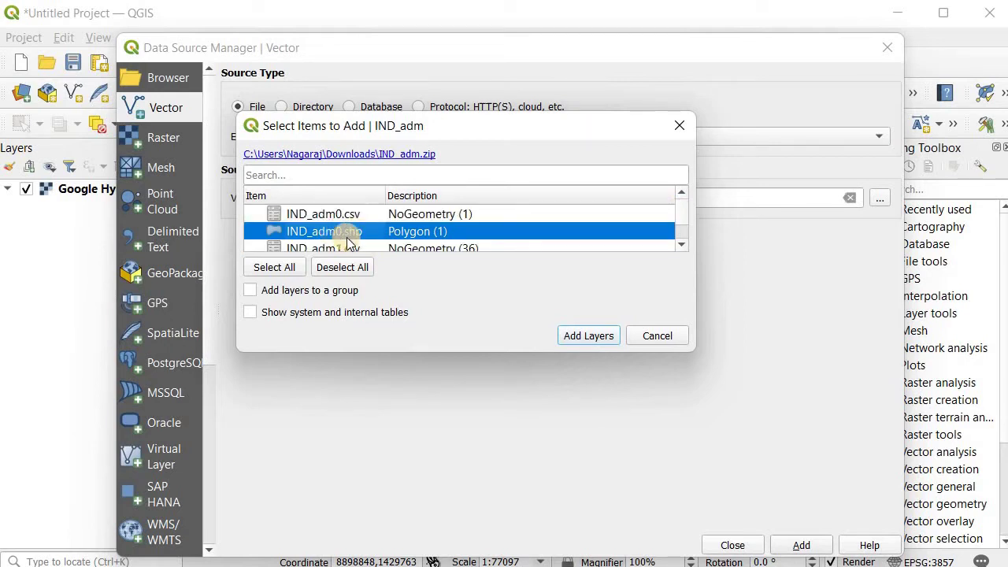
# Examine the CSV and shapefile items in the IND_adm archive, including their geometry types and feature counts
pyautogui.click(681, 245)
pyautogui.click(681, 245)
pyautogui.click(682, 245)
pyautogui.click(681, 245)
pyautogui.click(681, 246)
pyautogui.click(681, 246)
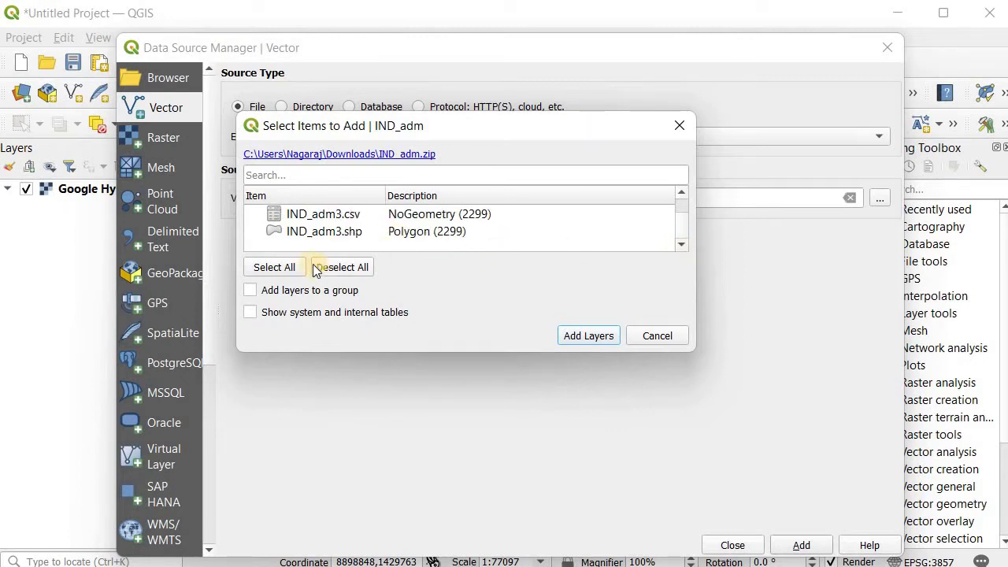
pyautogui.moveTo(686, 226); pyautogui.dragTo(683, 219)
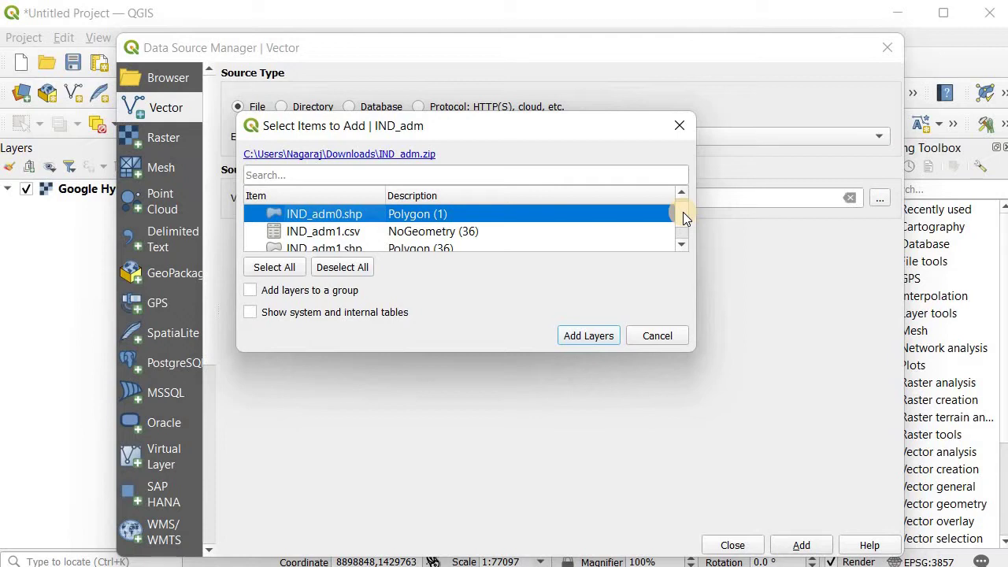
pyautogui.click(682, 244)
pyautogui.doubleClick(683, 244)
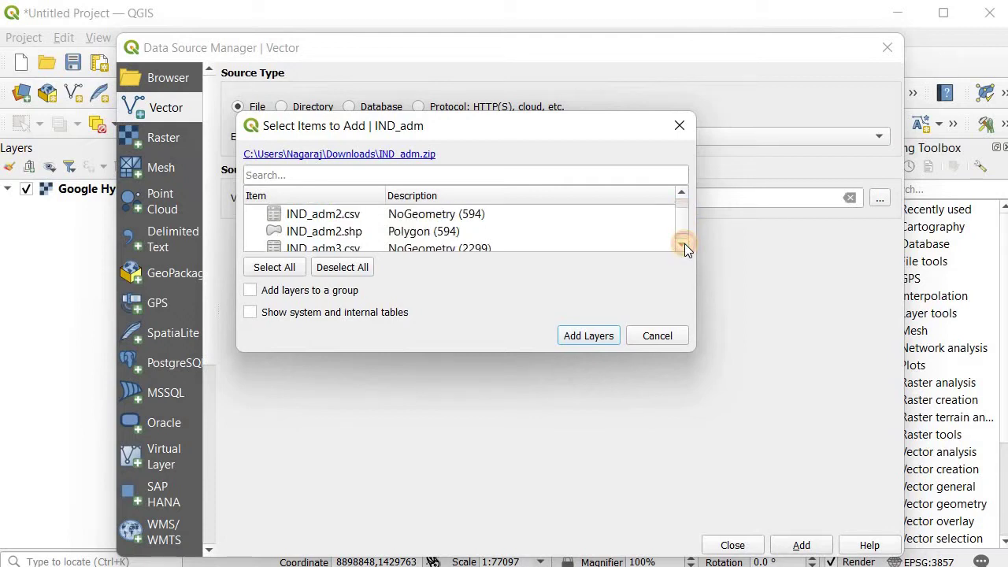
pyautogui.click(682, 244)
pyautogui.click(682, 197)
pyautogui.tripleClick(682, 197)
pyautogui.click(682, 197)
pyautogui.click(682, 235)
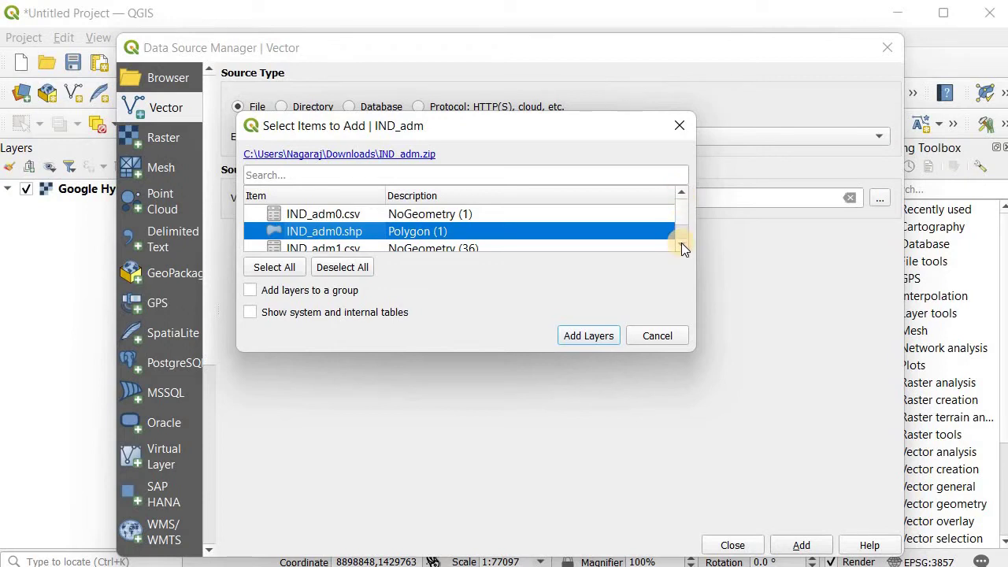
# Extend the selection with IND_adm1.shp, IND_adm2.shp and IND_adm3.shp, add the selected layers to the project and close the Data Source Manager
pyautogui.click(683, 246)
pyautogui.click(682, 246)
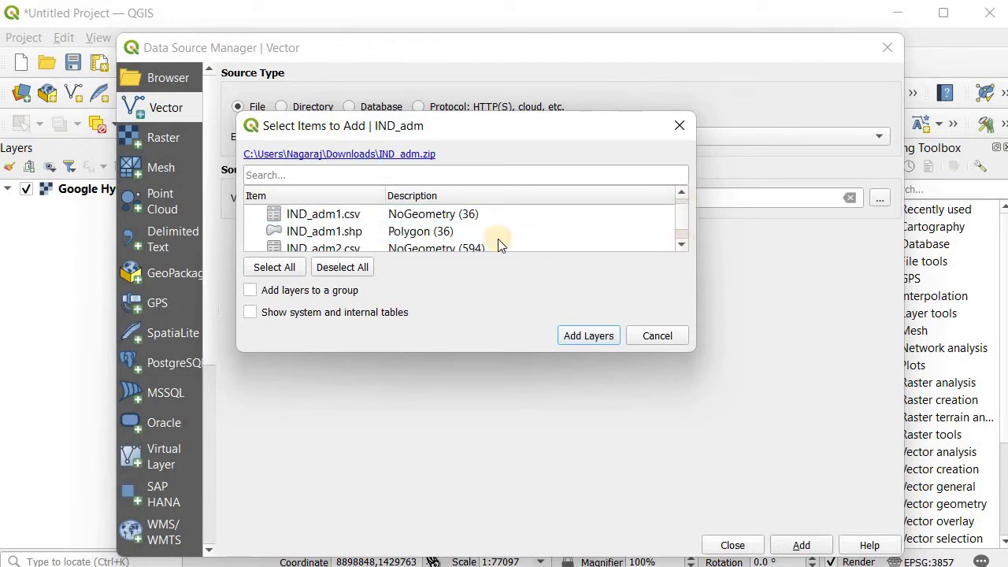
pyautogui.click(441, 232)
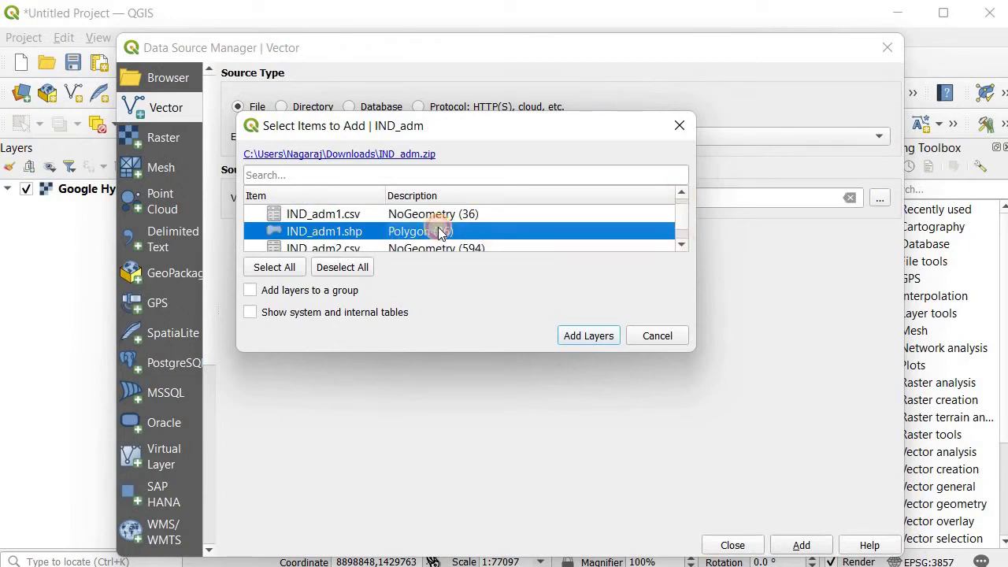
pyautogui.click(682, 245)
pyautogui.click(682, 245)
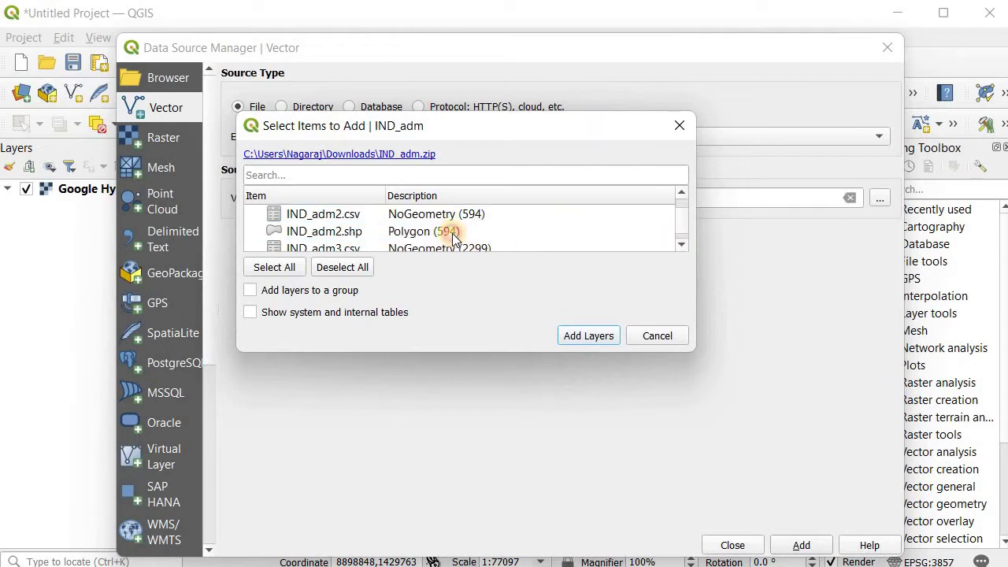
pyautogui.click(453, 233)
pyautogui.click(683, 245)
pyautogui.click(682, 245)
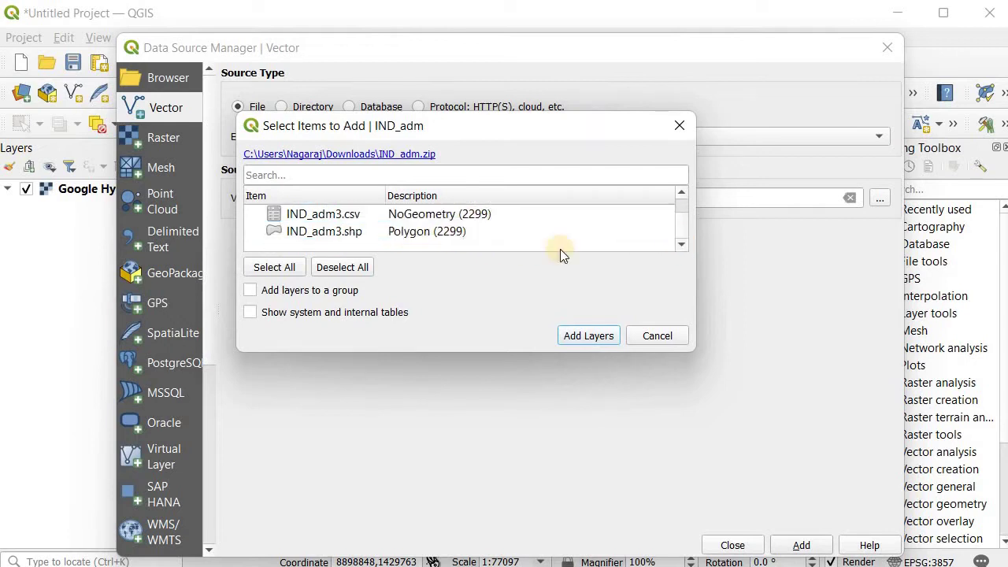
pyautogui.click(444, 236)
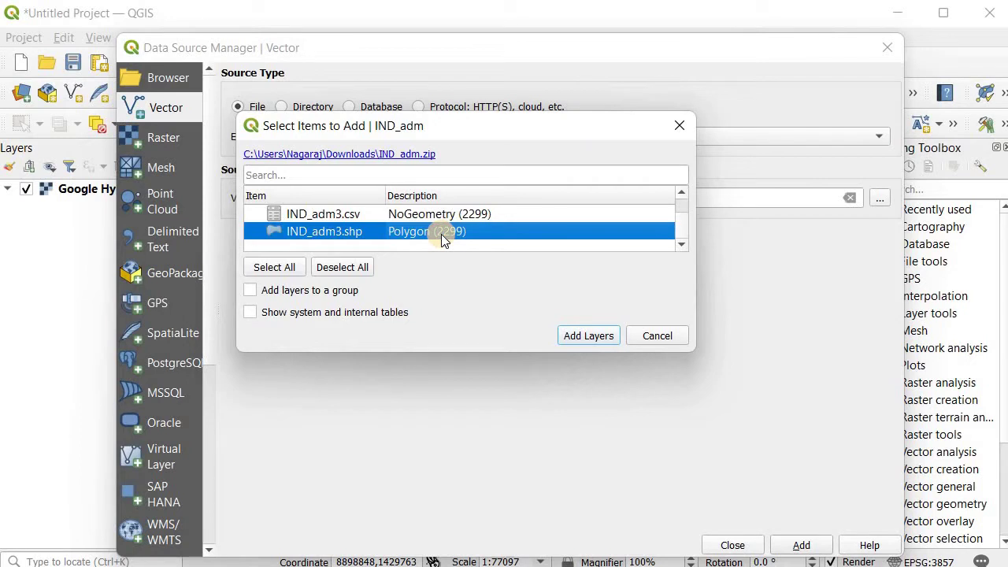
pyautogui.click(572, 335)
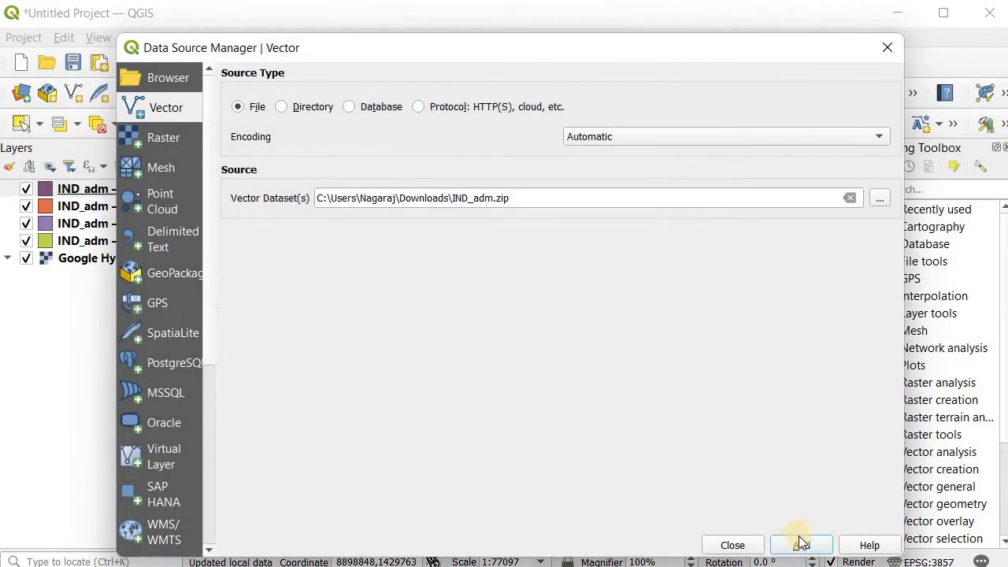
pyautogui.click(732, 545)
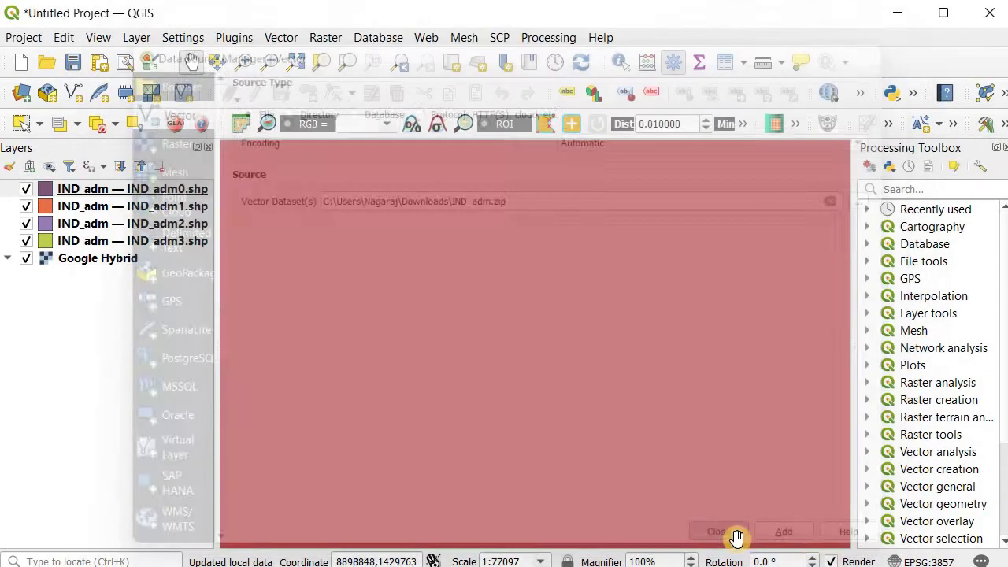
# Zoom to the IND_adm0.shp layer and examine India's national boundary against the Google Hybrid basemap, including its northern part
pyautogui.rightClick(140, 195)
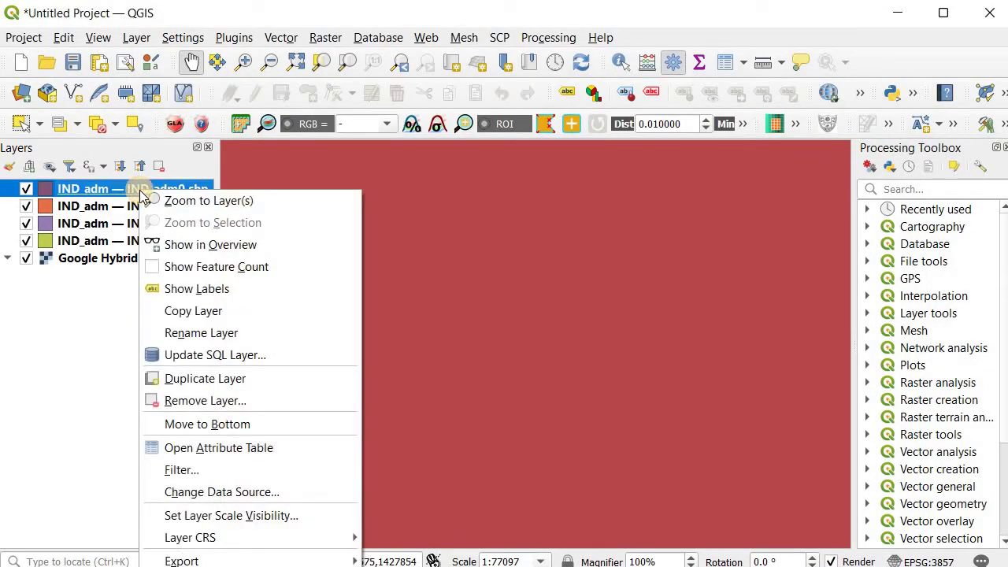
pyautogui.click(182, 202)
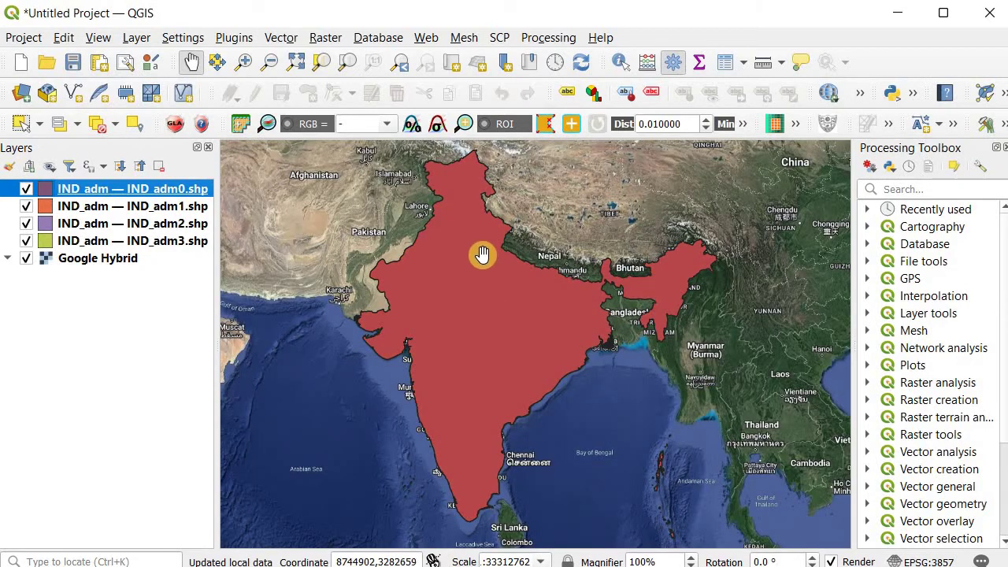
pyautogui.moveTo(482, 256); pyautogui.dragTo(490, 299)
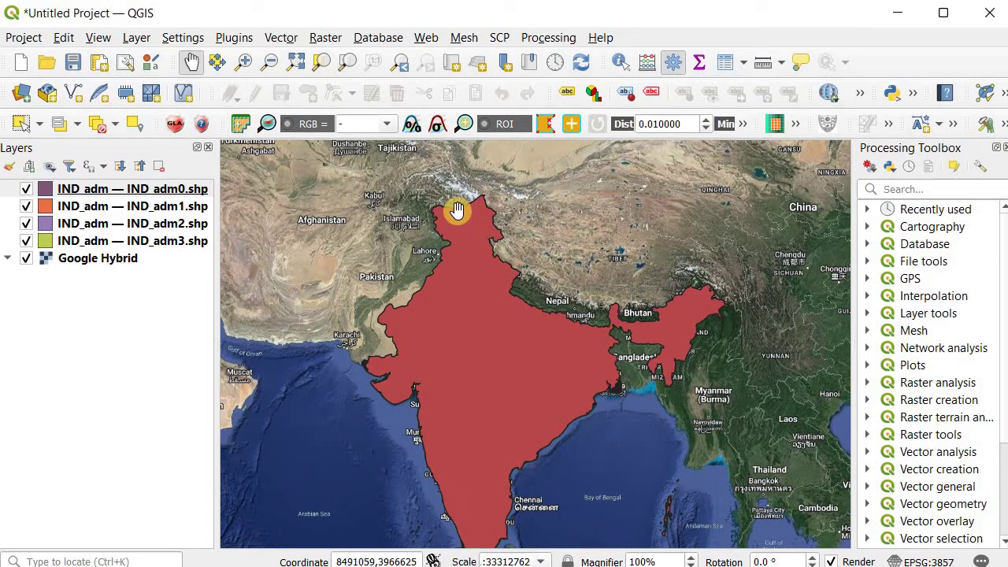
pyautogui.scroll(1, 454, 196)
pyautogui.scroll(1, 454, 196)
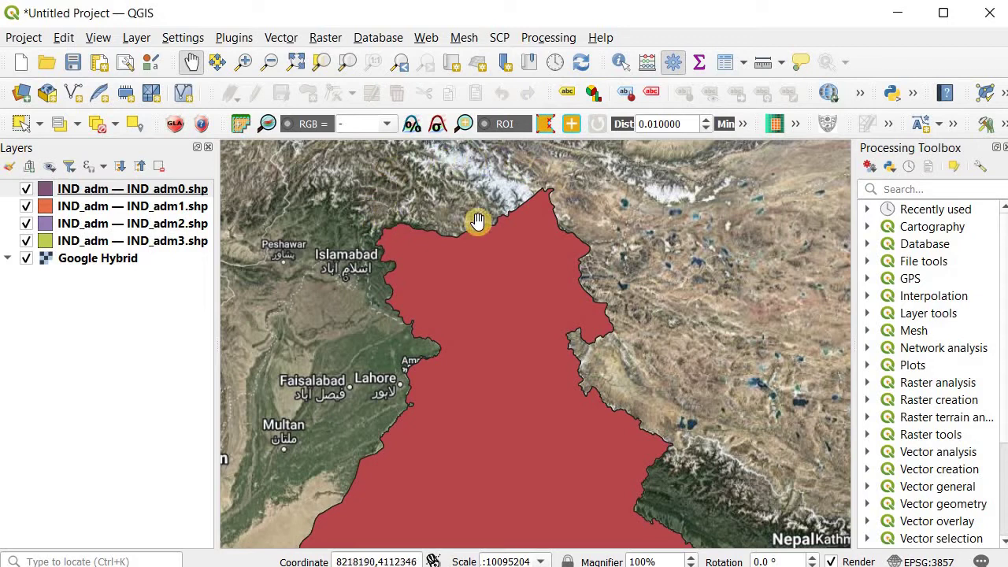
pyautogui.scroll(-2, 444, 262)
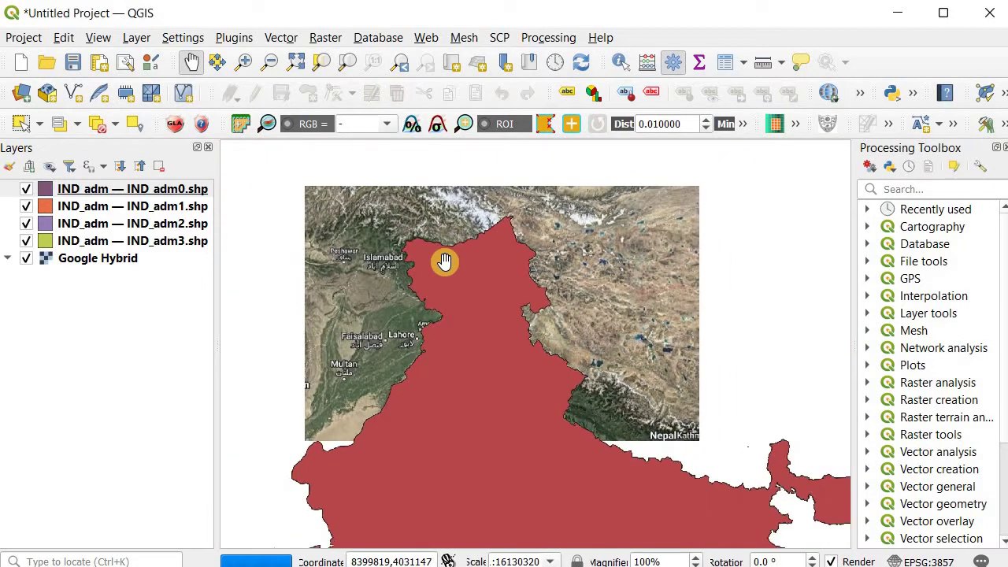
pyautogui.moveTo(527, 367); pyautogui.dragTo(524, 325)
pyautogui.scroll(-2, 525, 325)
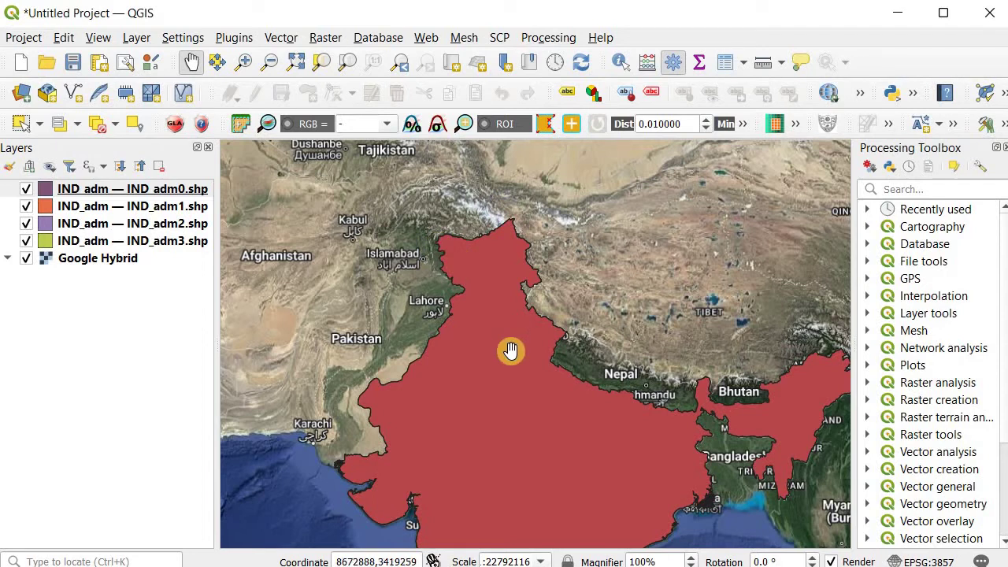
pyautogui.moveTo(511, 352); pyautogui.dragTo(487, 260)
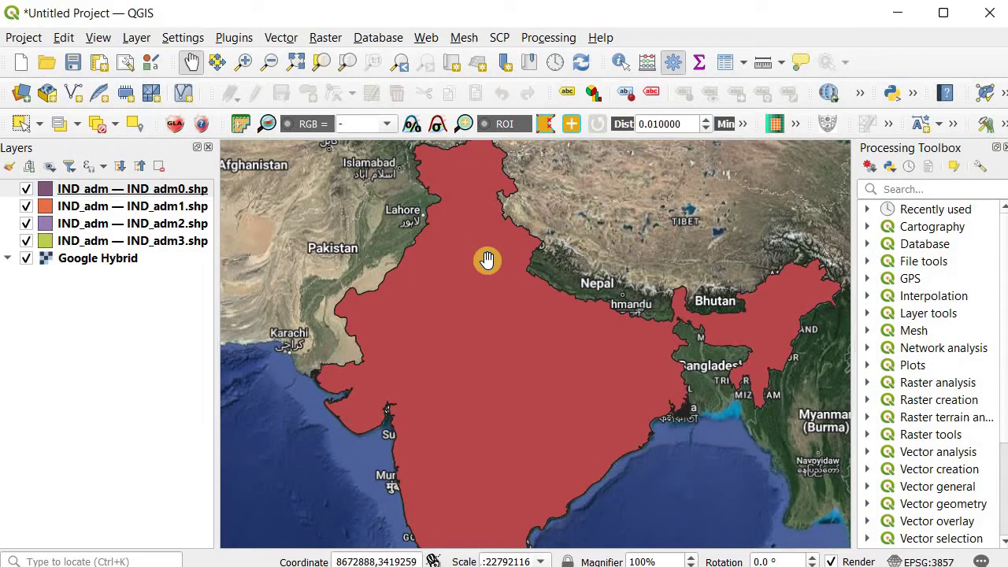
pyautogui.scroll(-1, 487, 260)
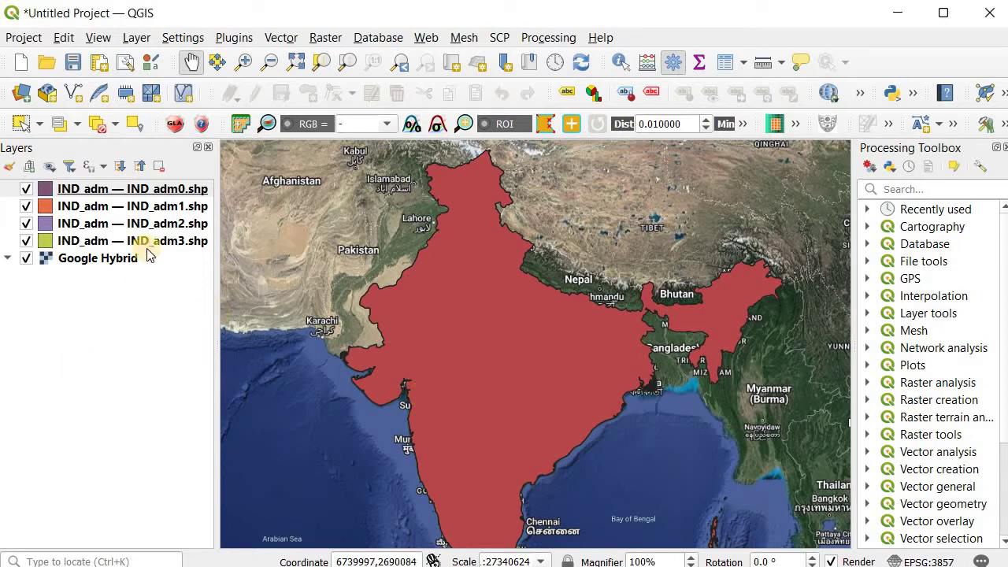
# Hide the IND_adm0.shp, IND_adm1.shp and IND_adm2.shp layers in turn so that IND_adm3.shp shows on the map
pyautogui.click(26, 190)
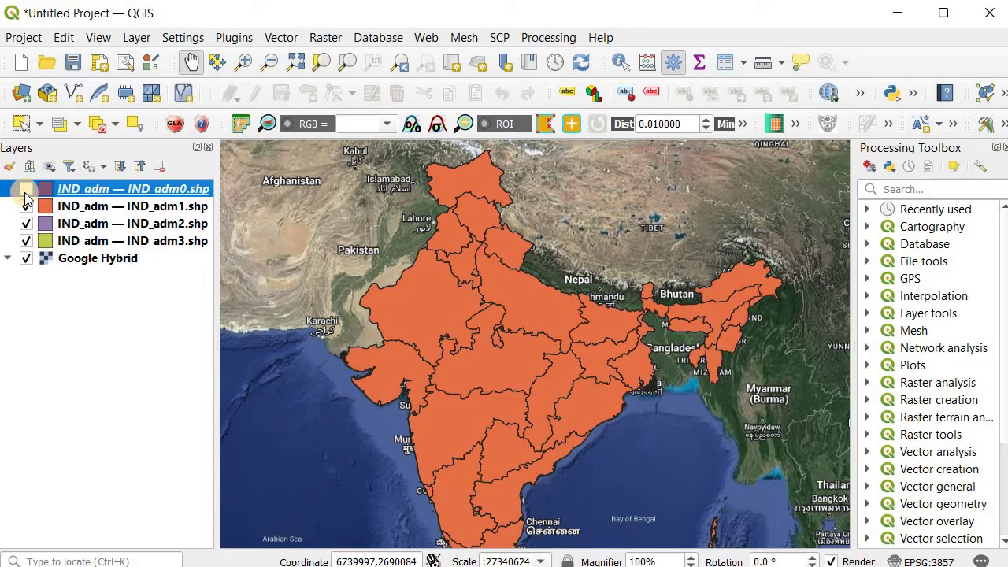
pyautogui.click(26, 190)
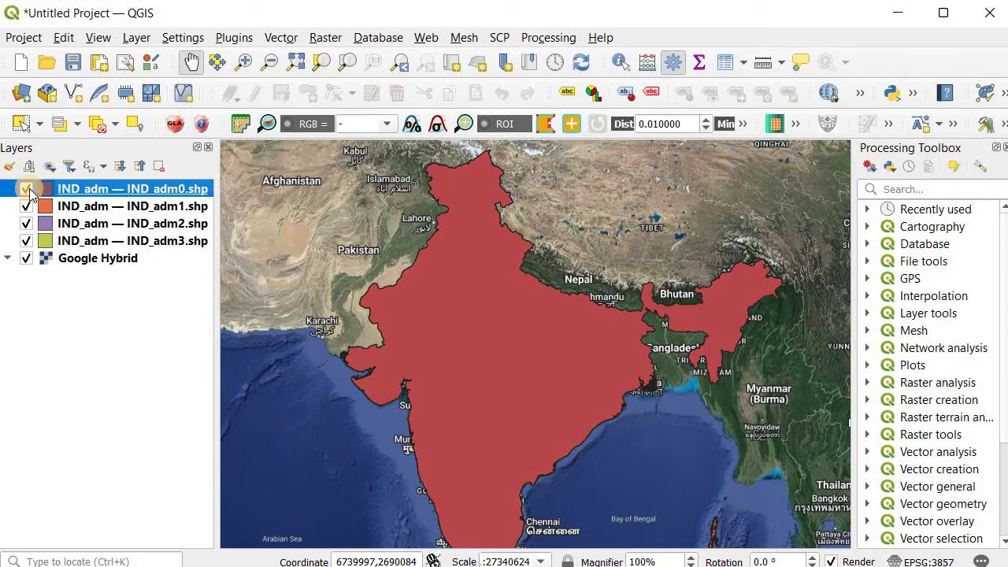
pyautogui.click(26, 190)
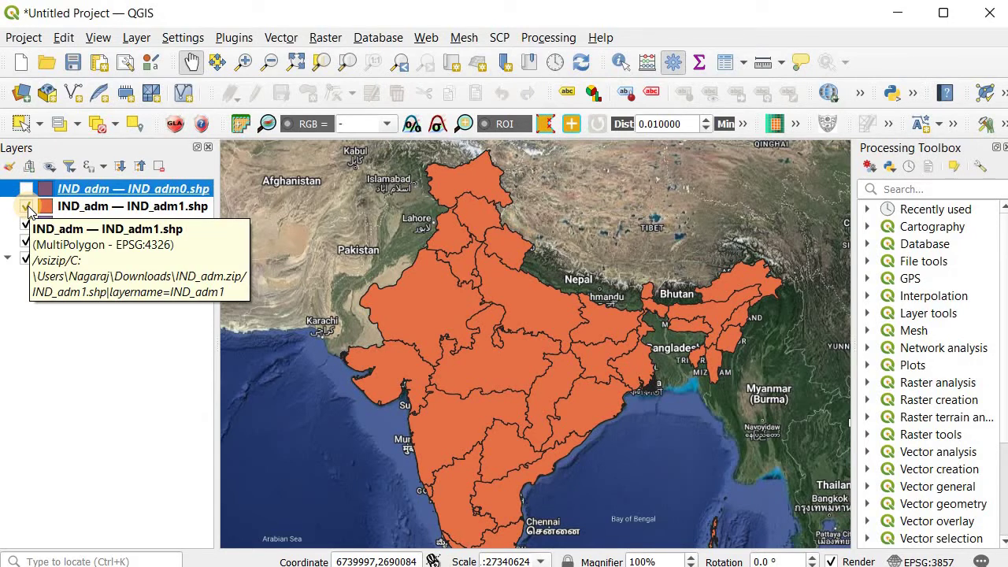
pyautogui.click(26, 206)
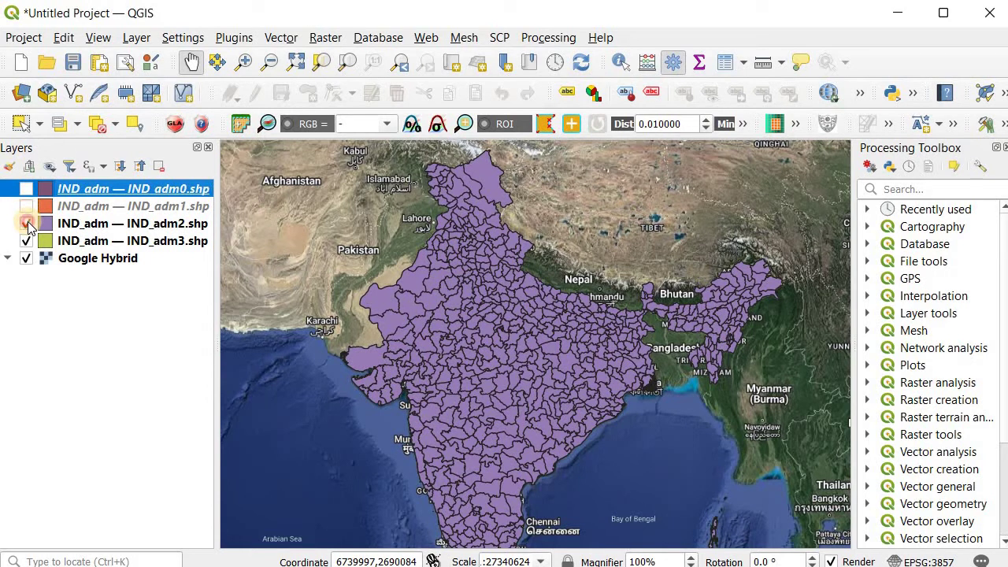
pyautogui.click(27, 225)
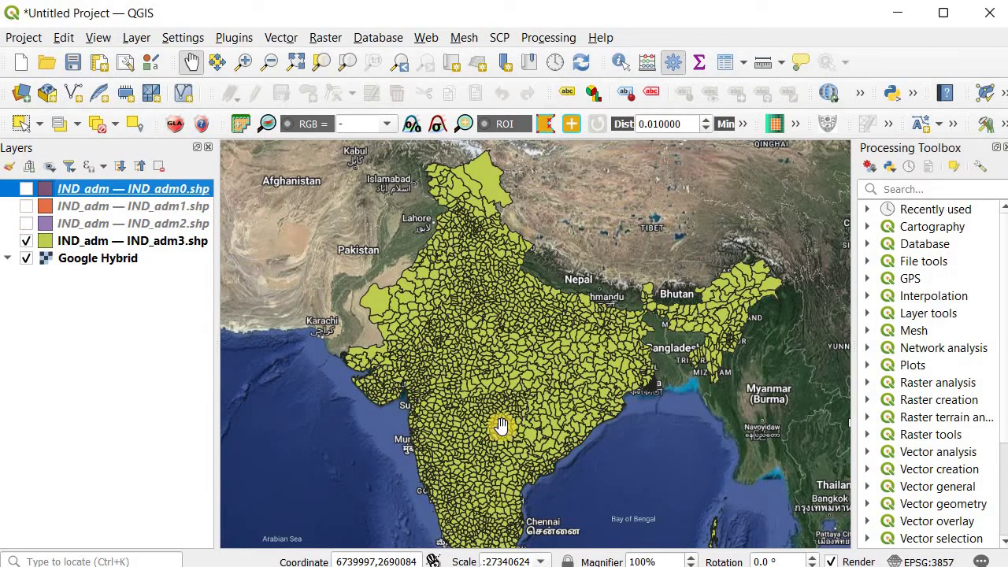
# Examine the IND_adm3.shp subdivisions around Chennai and Puducherry, comparing them with IND_adm2.shp by briefly showing that layer
pyautogui.moveTo(501, 428); pyautogui.dragTo(495, 326)
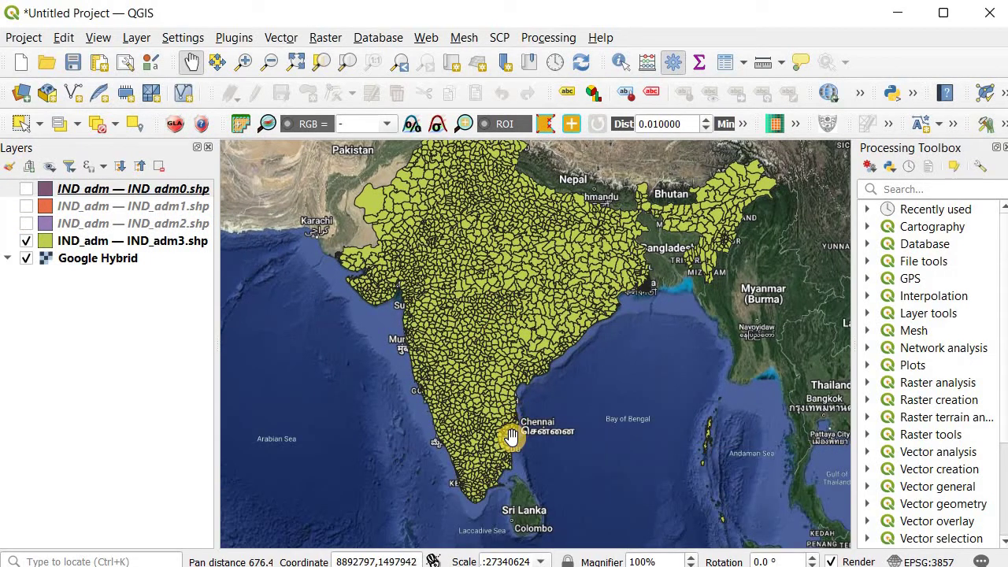
pyautogui.scroll(1, 512, 437)
pyautogui.scroll(2, 512, 438)
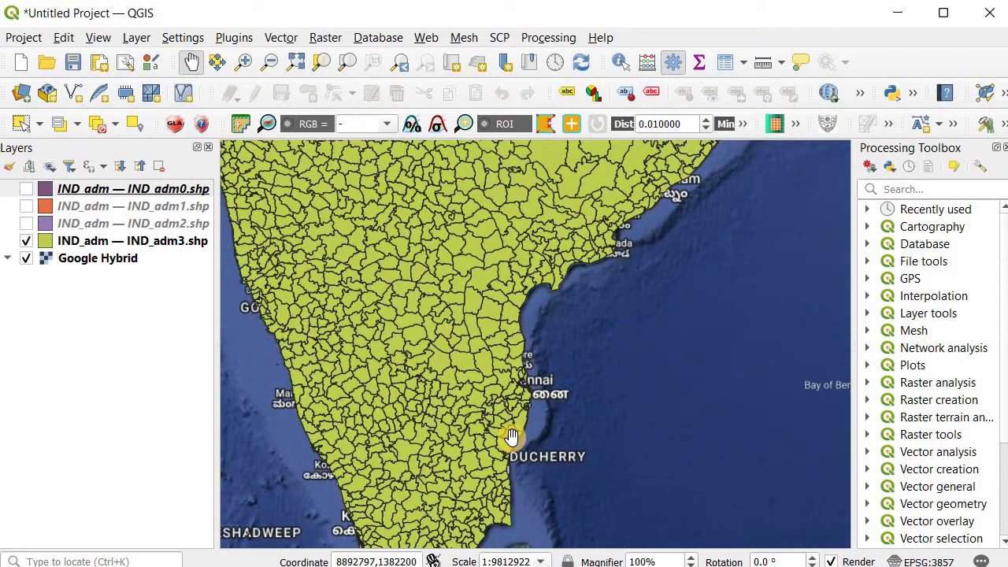
pyautogui.scroll(1, 512, 438)
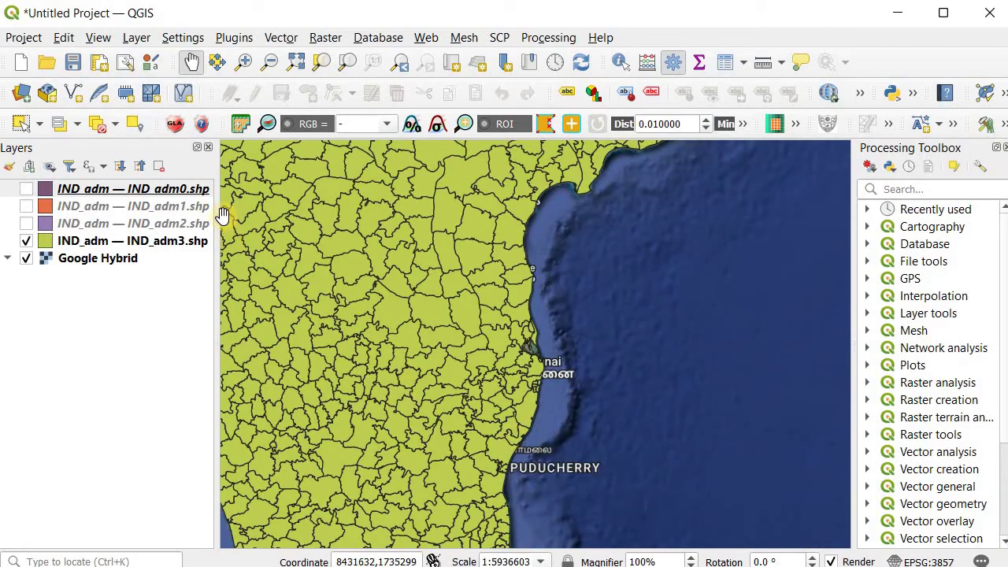
pyautogui.click(26, 224)
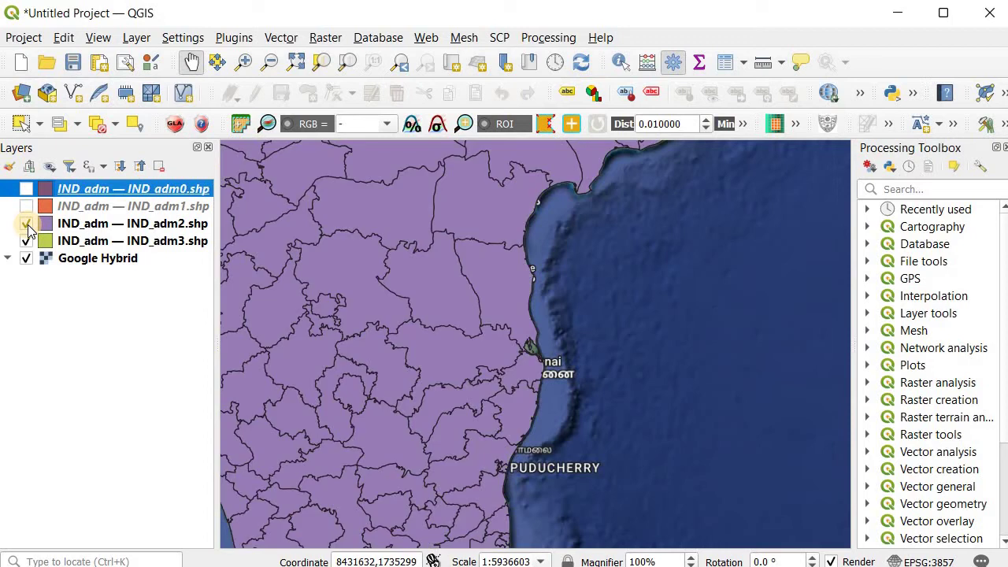
pyautogui.click(26, 225)
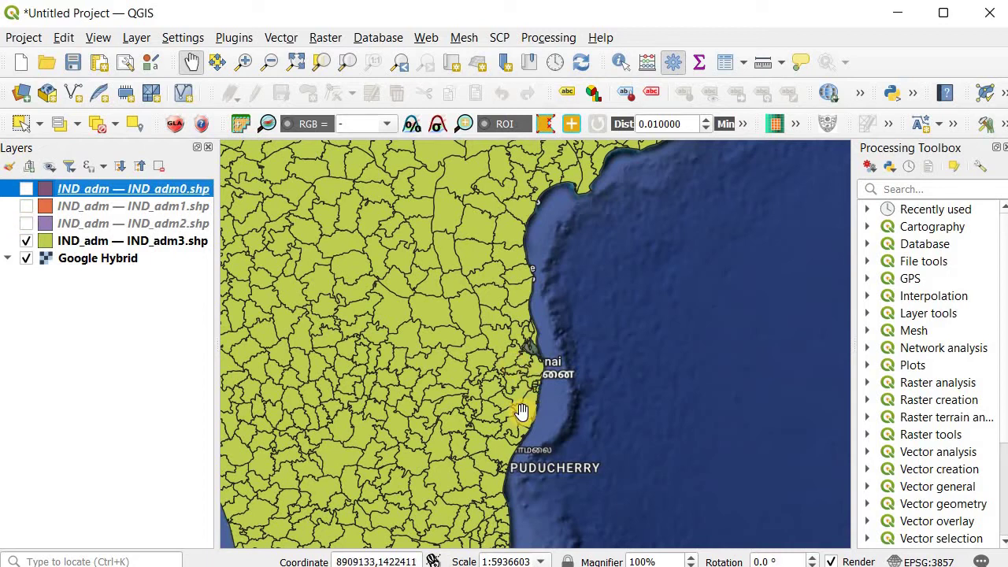
pyautogui.scroll(1, 521, 411)
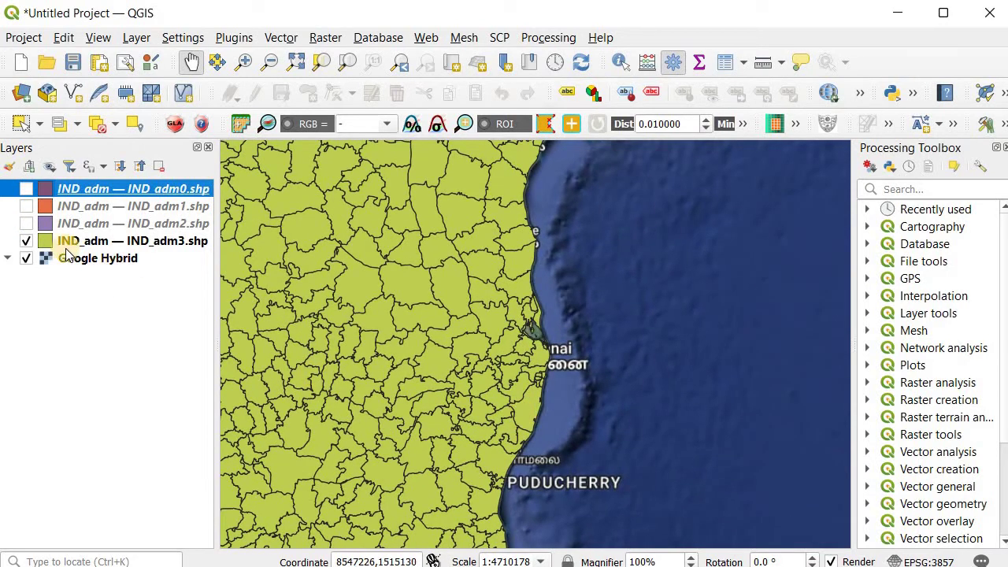
# Show IND_adm2.shp, IND_adm1.shp and IND_adm0.shp in turn, and hide IND_adm0.shp and IND_adm1.shp again
pyautogui.click(26, 224)
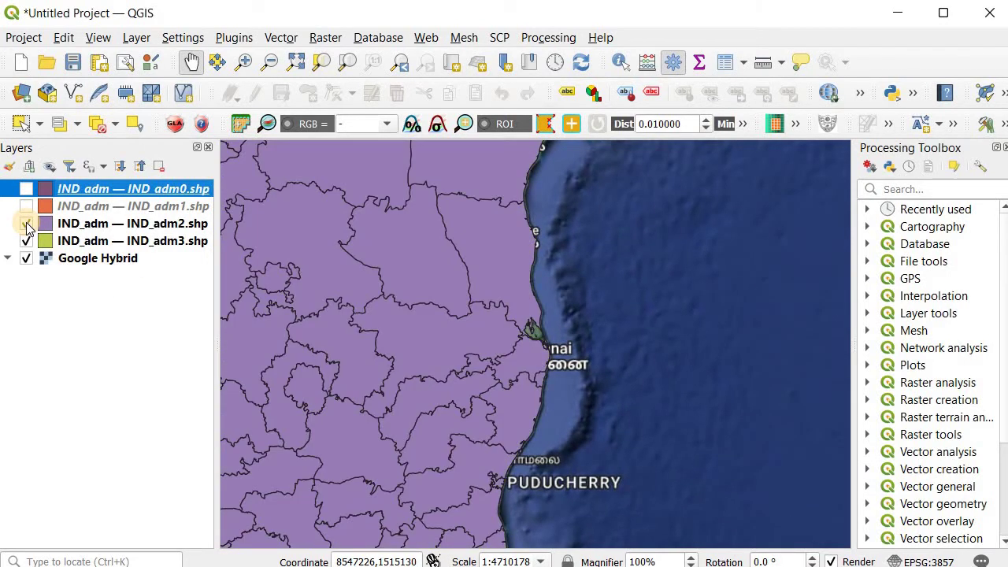
pyautogui.click(26, 206)
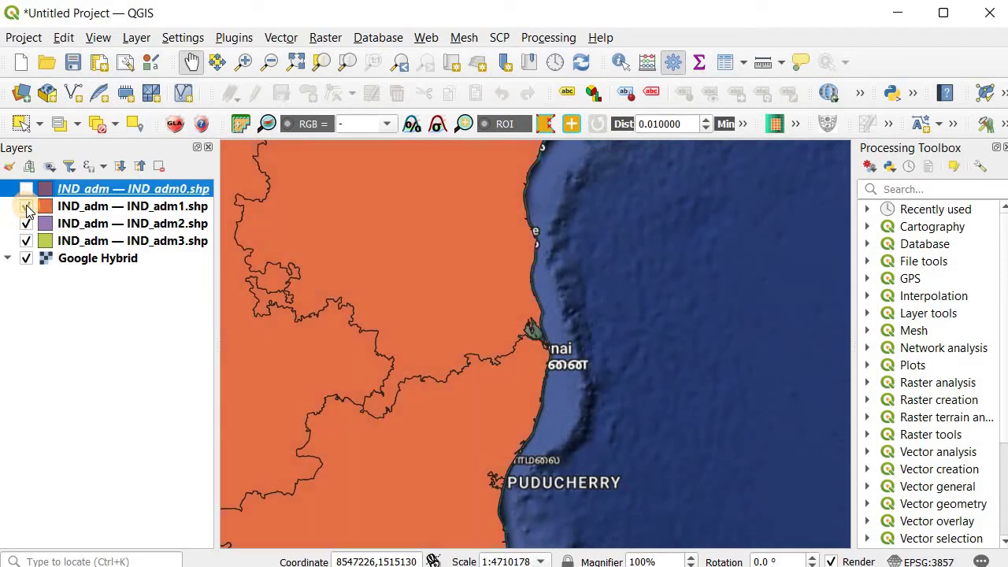
pyautogui.click(26, 189)
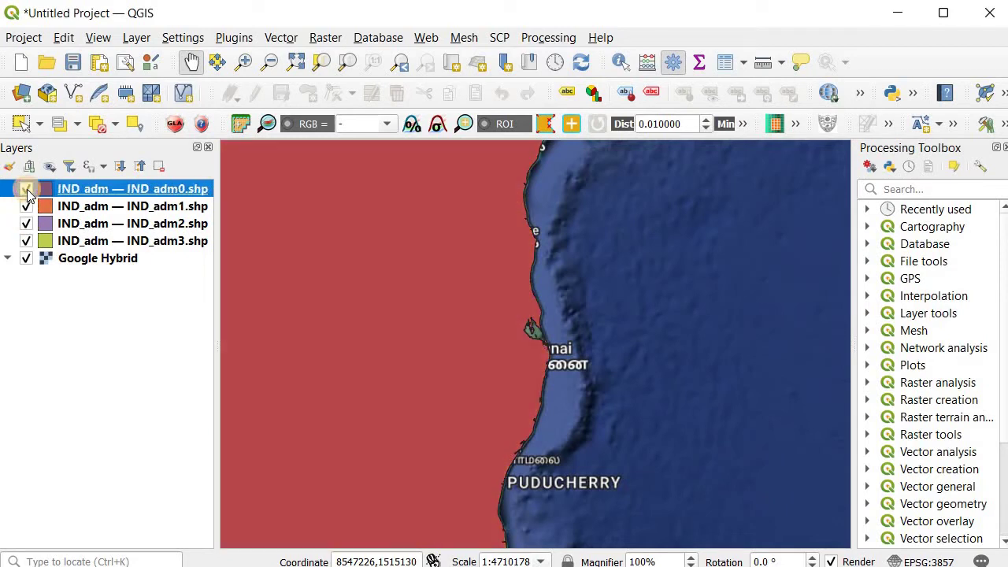
pyautogui.click(26, 189)
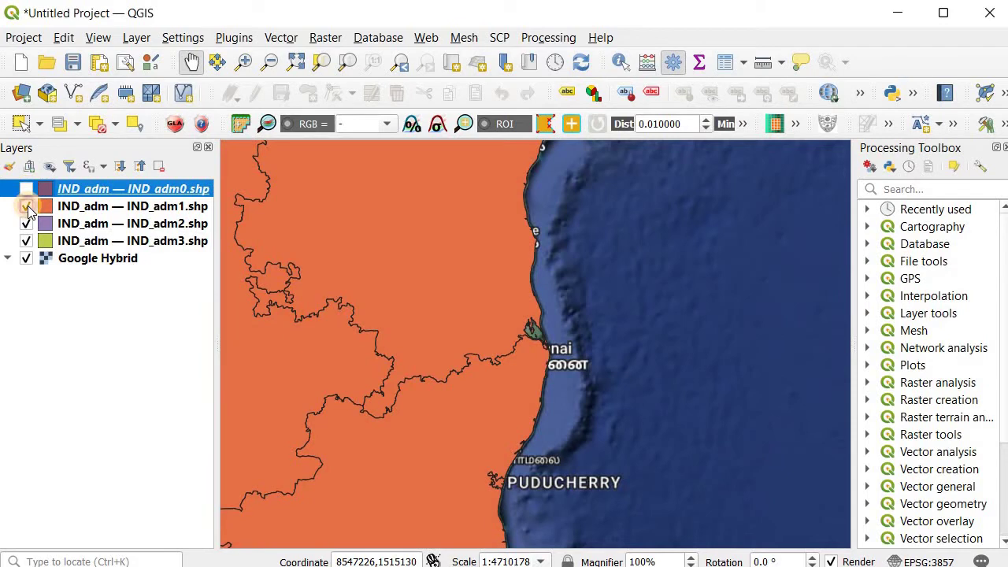
pyautogui.click(26, 206)
# Examine the IND_adm2.shp boundaries over southern India and across the whole country
pyautogui.scroll(-1, 499, 435)
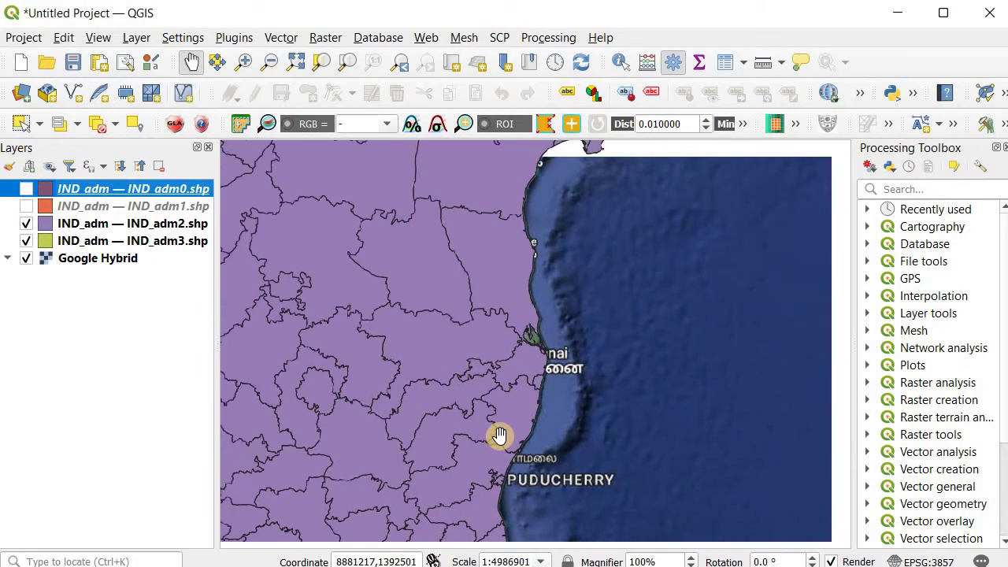
pyautogui.scroll(-2, 500, 435)
pyautogui.rightClick(499, 435)
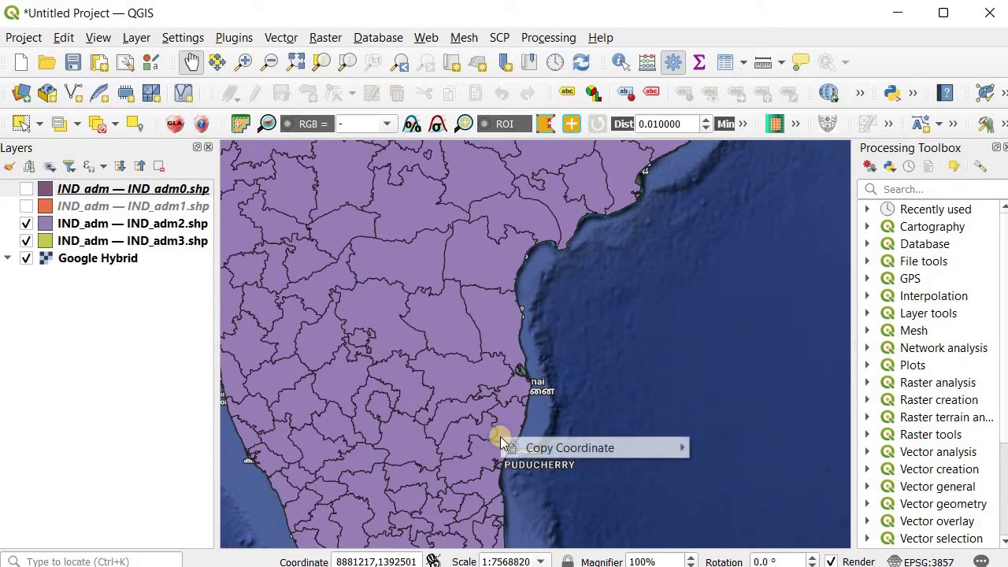
pyautogui.click(579, 410)
pyautogui.moveTo(440, 433); pyautogui.dragTo(558, 401)
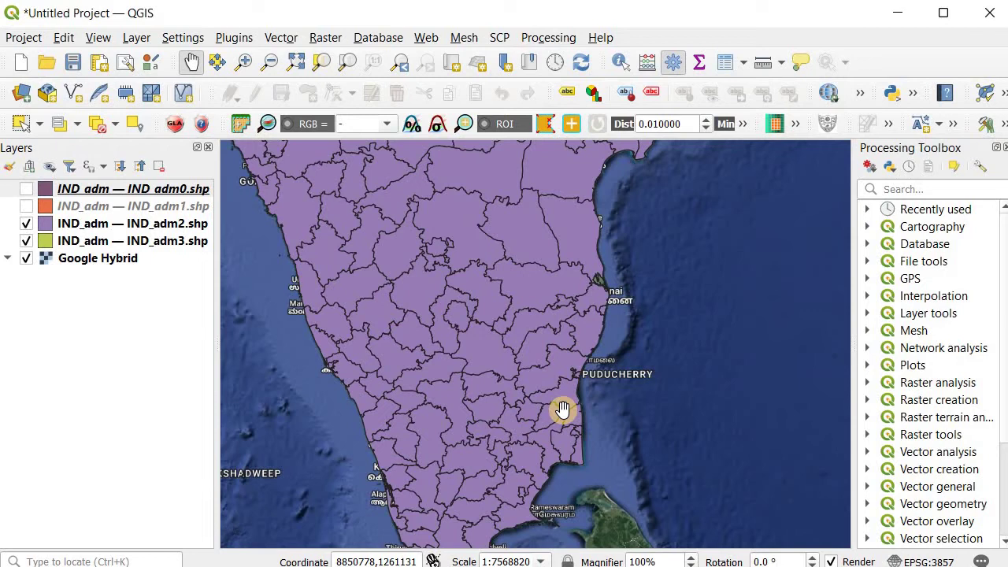
pyautogui.scroll(-2, 562, 410)
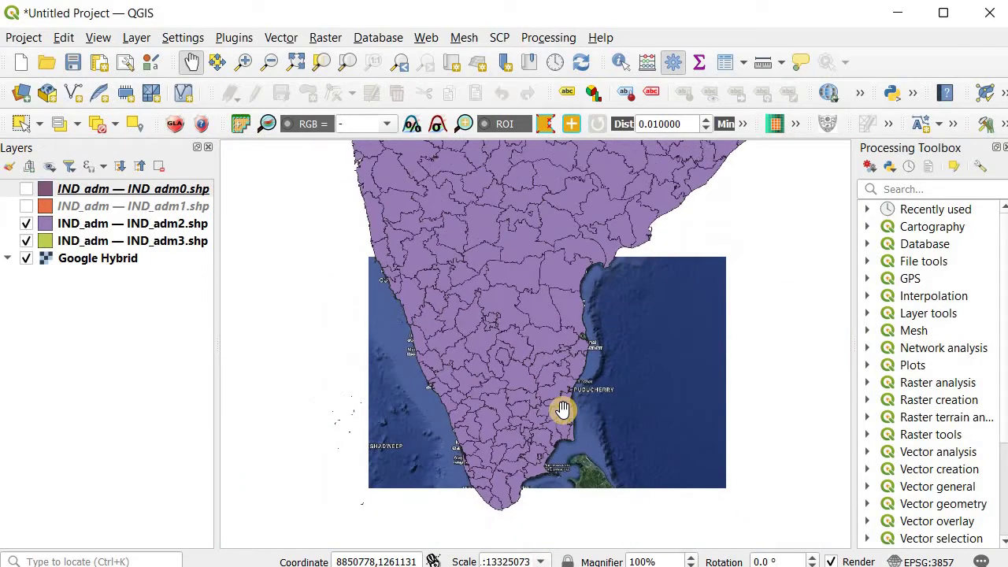
pyautogui.moveTo(562, 299); pyautogui.dragTo(525, 443)
pyautogui.scroll(-3, 524, 443)
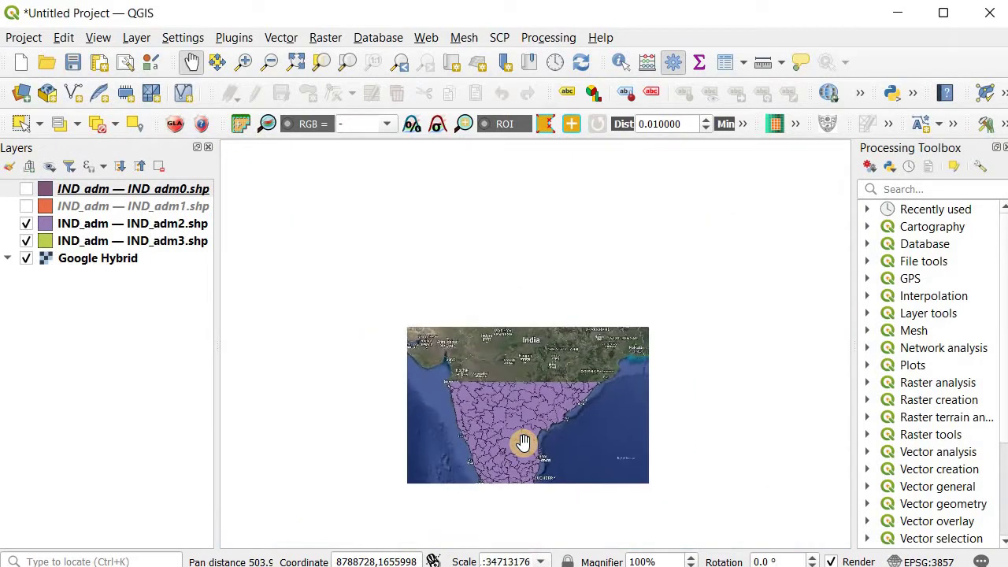
pyautogui.moveTo(493, 347); pyautogui.dragTo(493, 368)
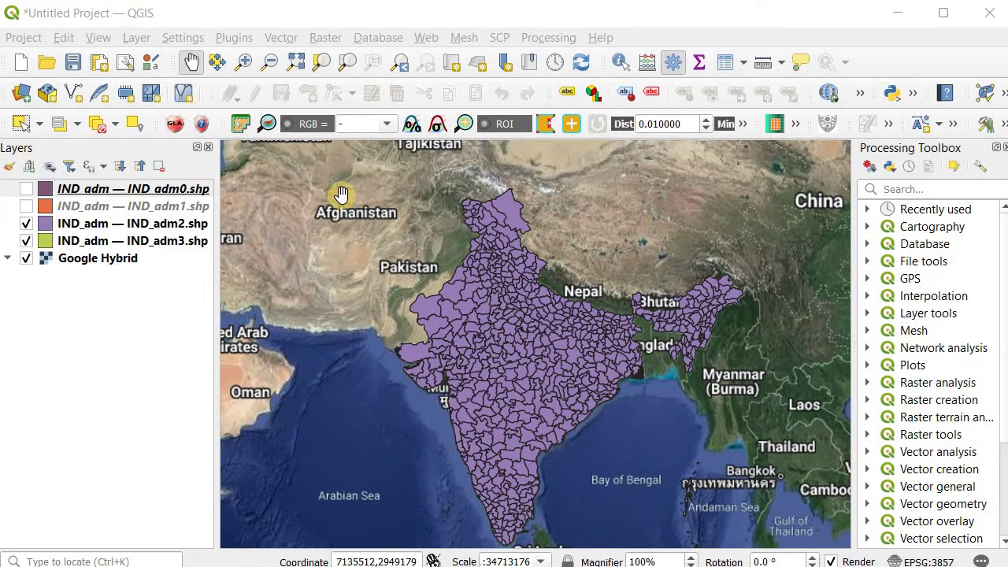
# Start adding another vector layer and browse the Downloads folder for its dataset
pyautogui.click(139, 40)
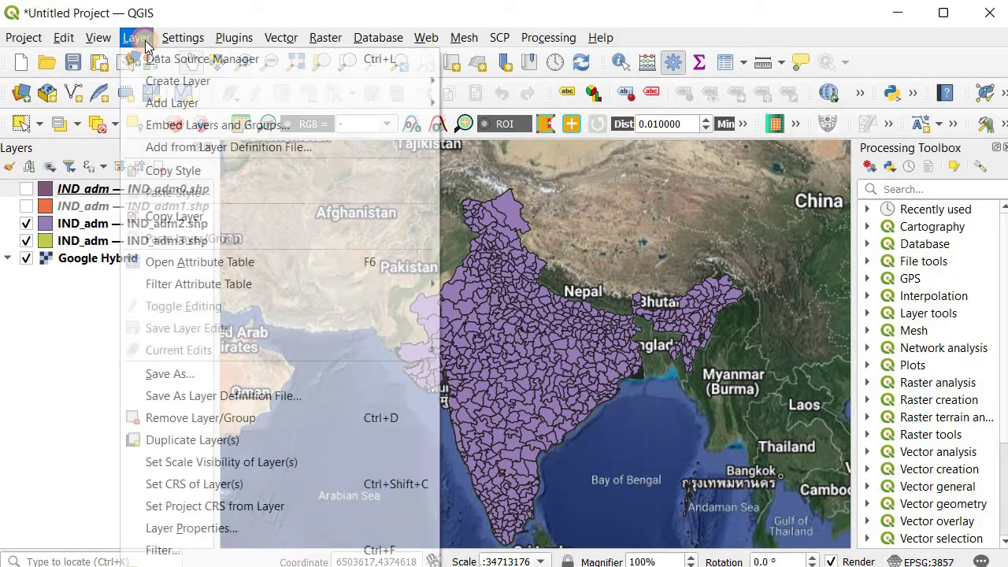
pyautogui.moveTo(292, 98)
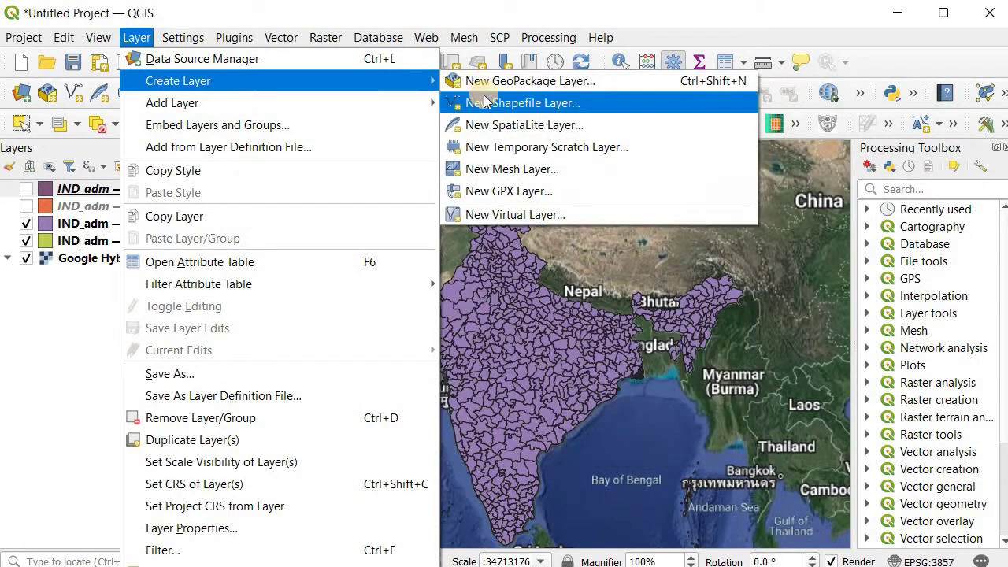
pyautogui.click(474, 103)
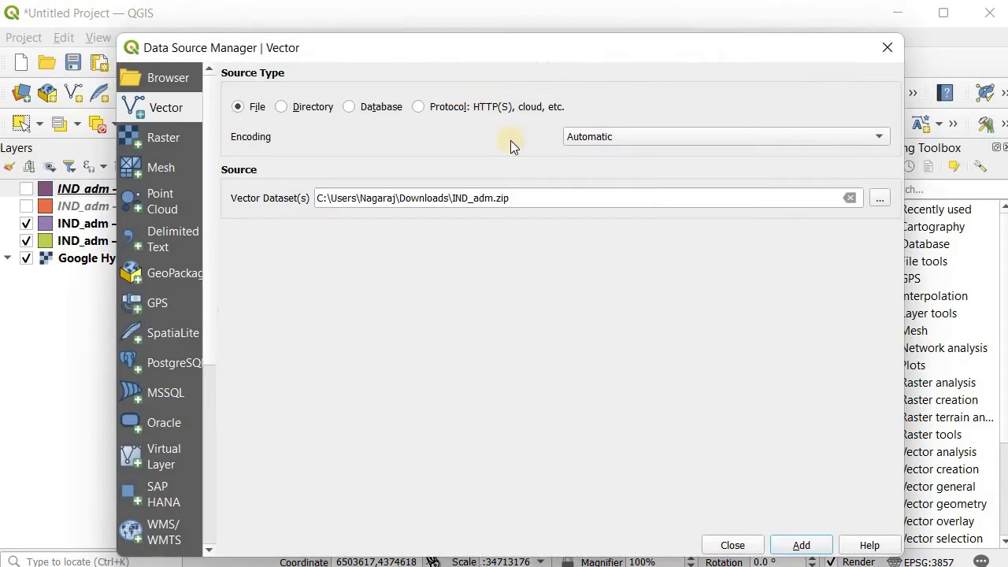
pyautogui.click(875, 196)
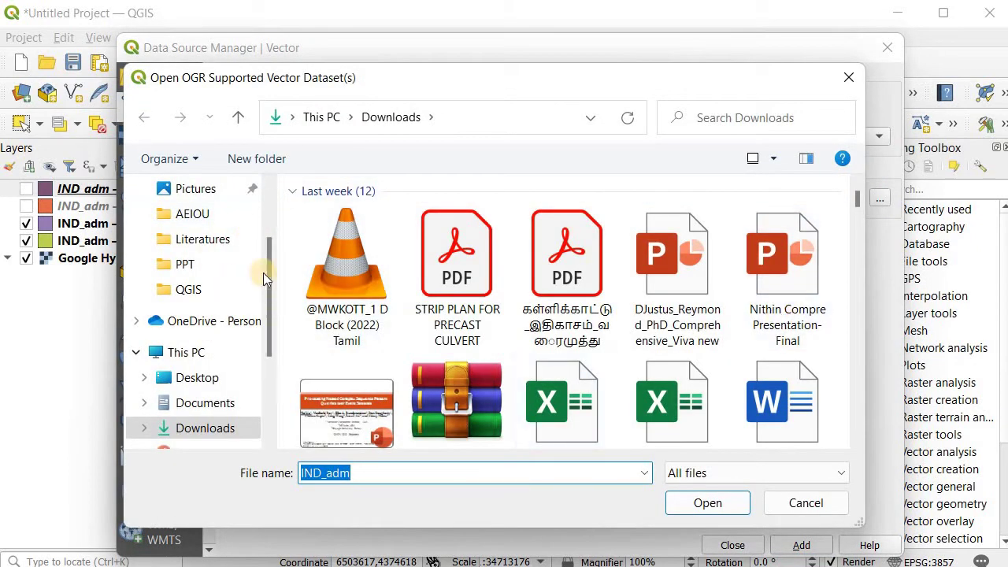
# Choose the world-administrative-boundaries zip file in Downloads and add it to the project as a vector layer
pyautogui.click(859, 219)
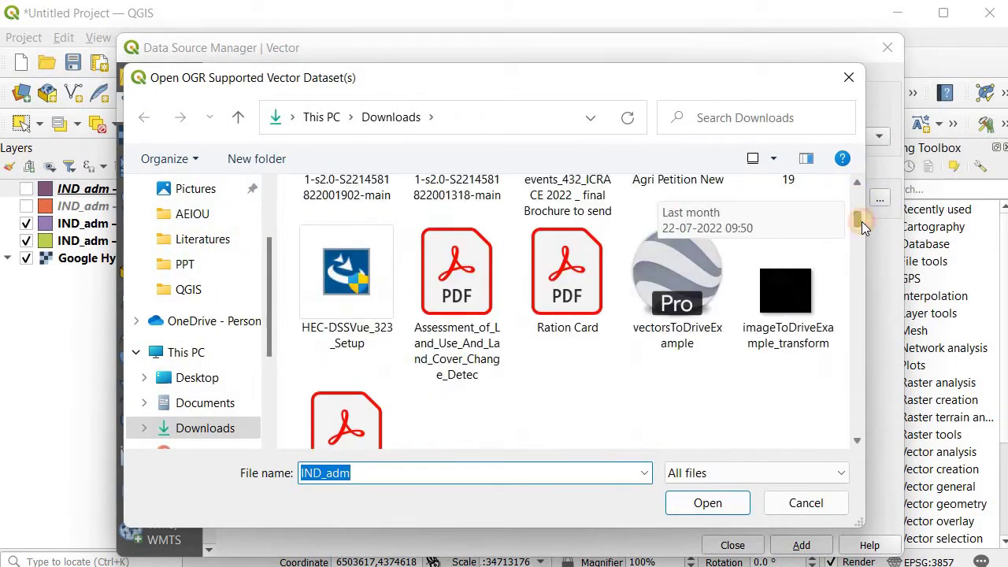
pyautogui.click(685, 377)
pyautogui.press('w')
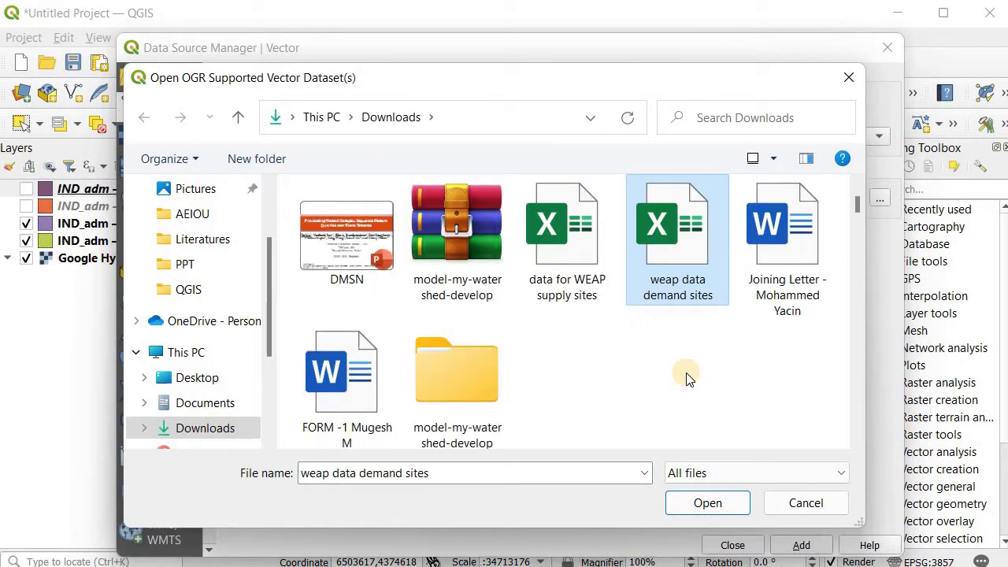
pyautogui.press('w')
pyautogui.press('w')
pyautogui.press('w')
pyautogui.press('w')
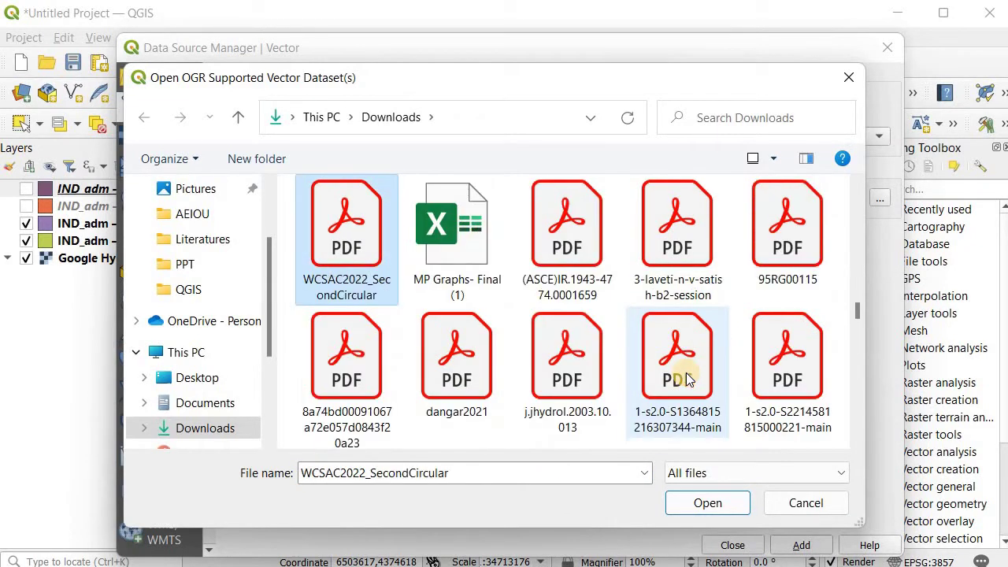
pyautogui.press('w')
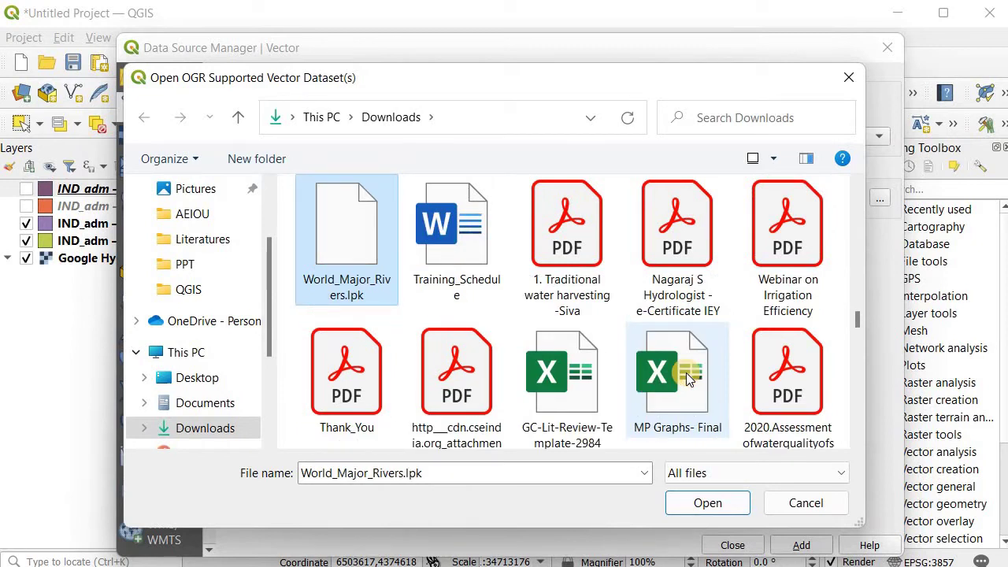
pyautogui.press('w')
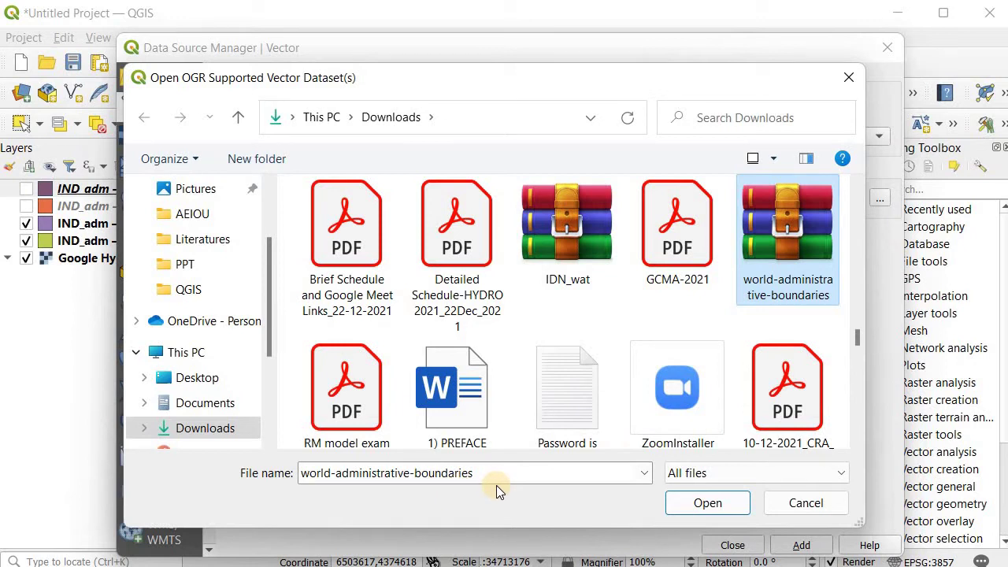
pyautogui.click(701, 508)
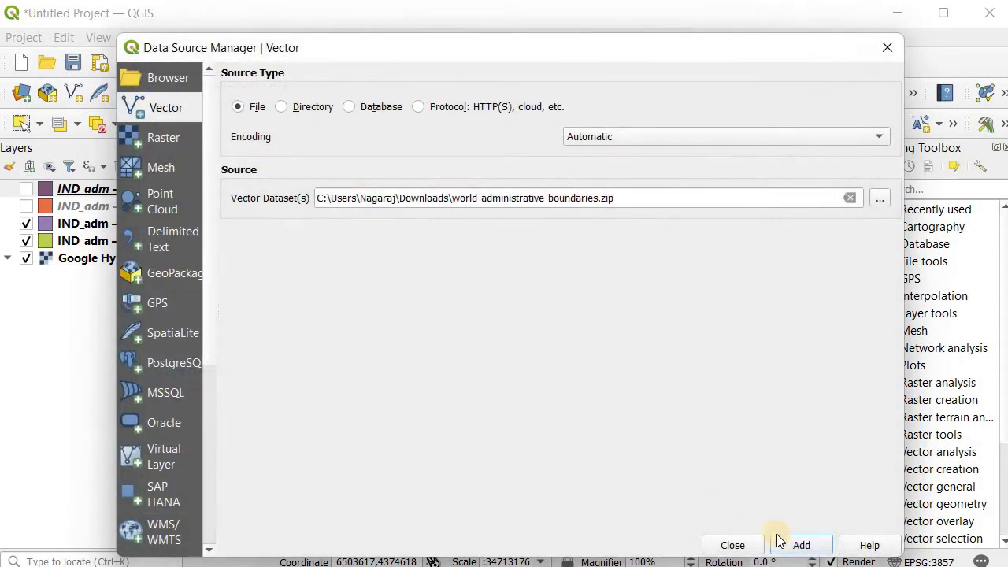
pyautogui.click(791, 545)
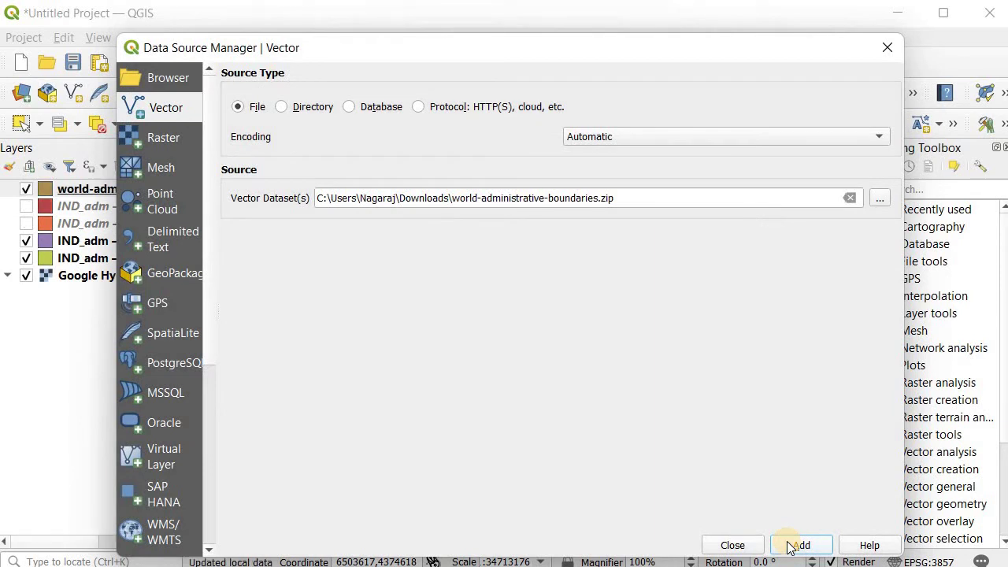
pyautogui.click(747, 546)
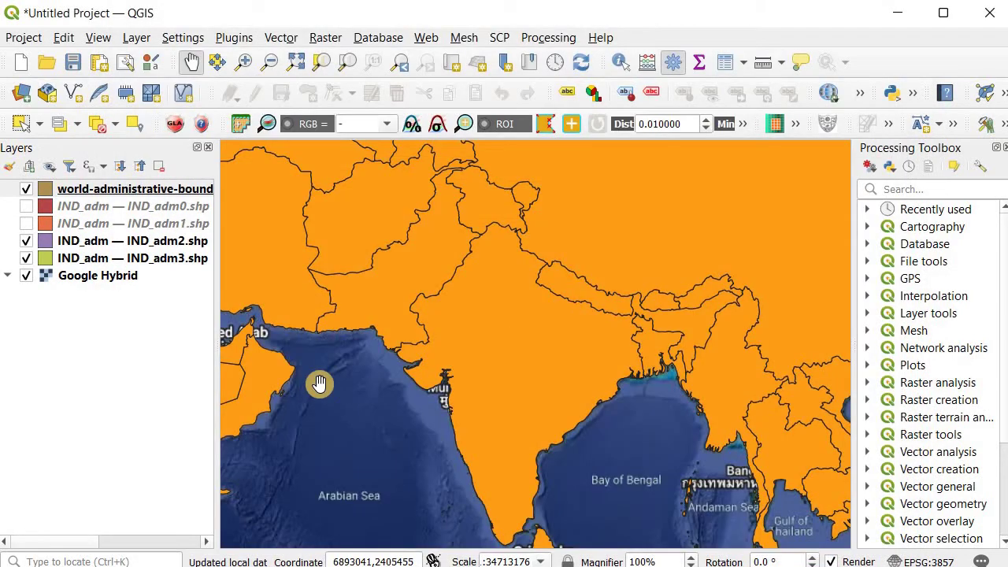
# Examine the world-administrative-boundaries layer around northern India, across the whole world and over South Asia
pyautogui.moveTo(505, 226); pyautogui.dragTo(516, 320)
pyautogui.scroll(3, 504, 311)
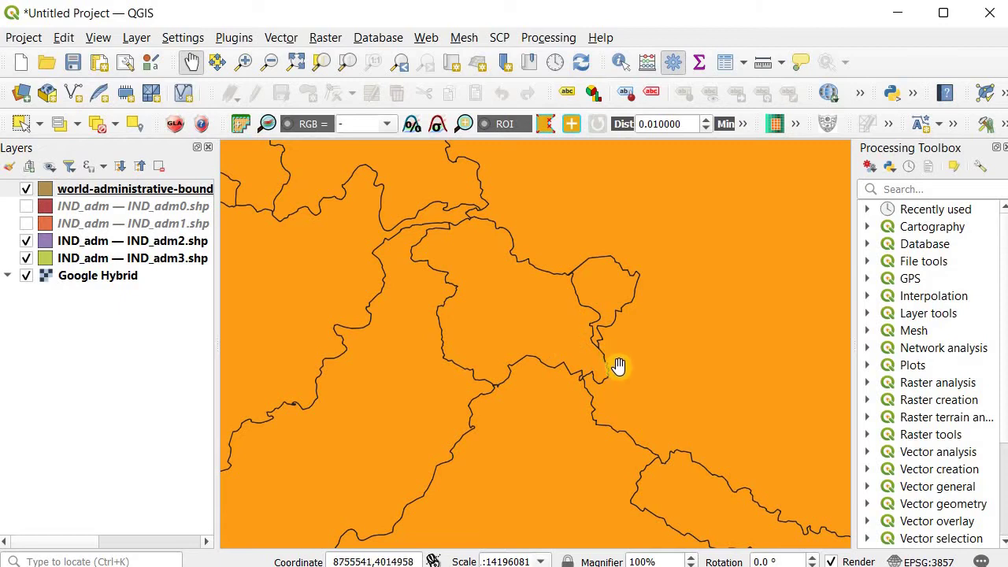
pyautogui.scroll(-3, 480, 390)
pyautogui.moveTo(494, 340); pyautogui.dragTo(494, 325)
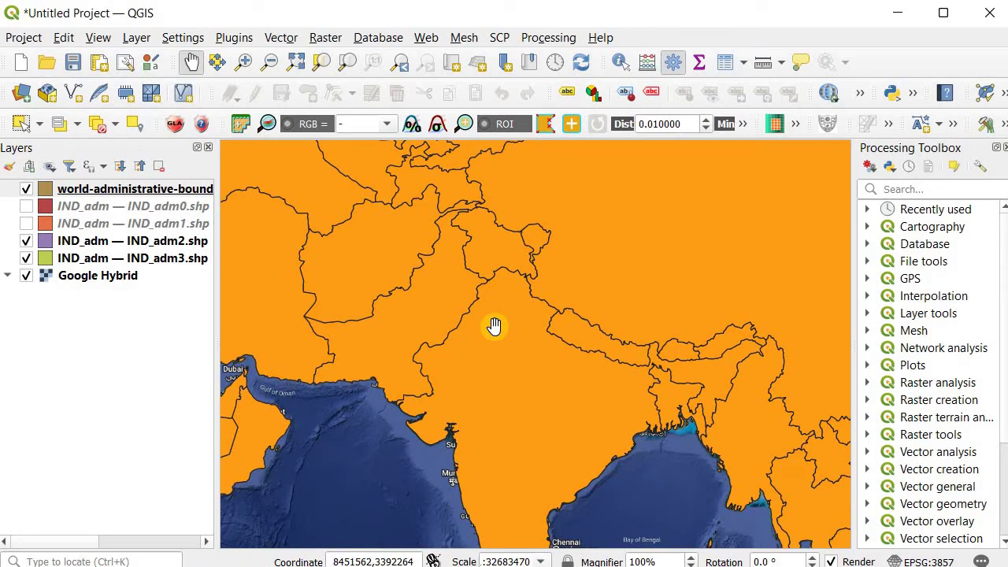
pyautogui.scroll(-3, 494, 325)
pyautogui.scroll(2, 494, 326)
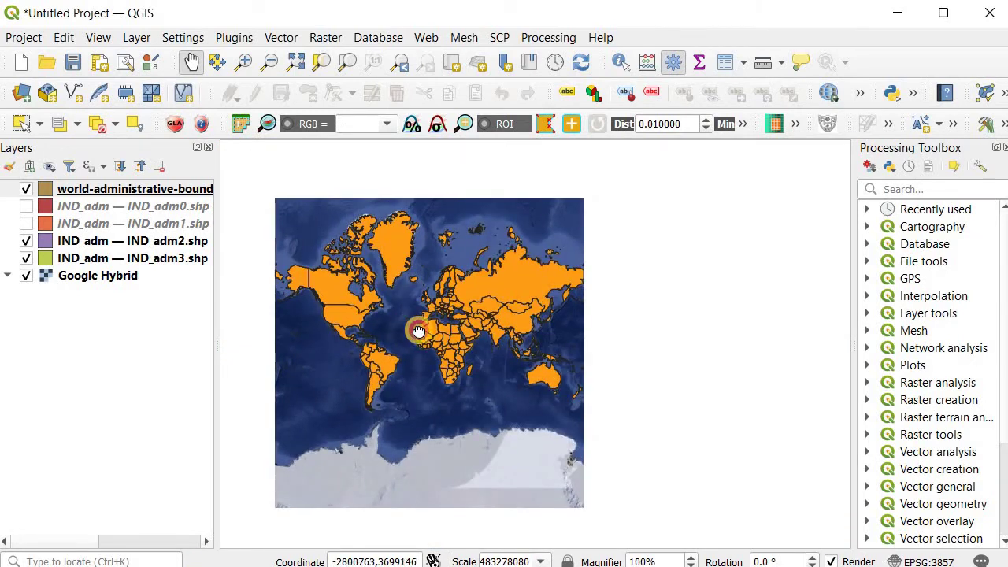
pyautogui.moveTo(416, 330); pyautogui.dragTo(450, 344)
pyautogui.scroll(3, 529, 341)
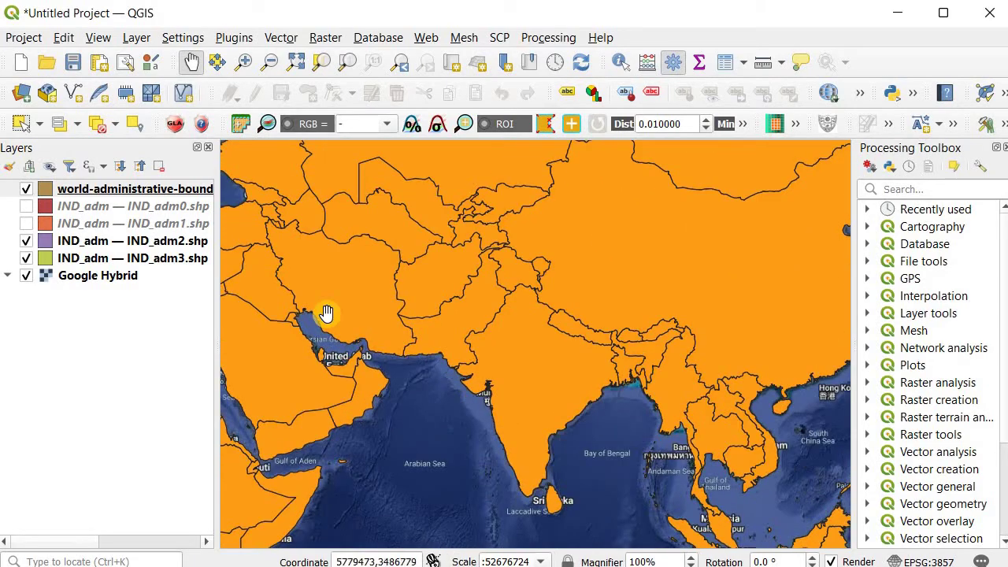
pyautogui.click(81, 191)
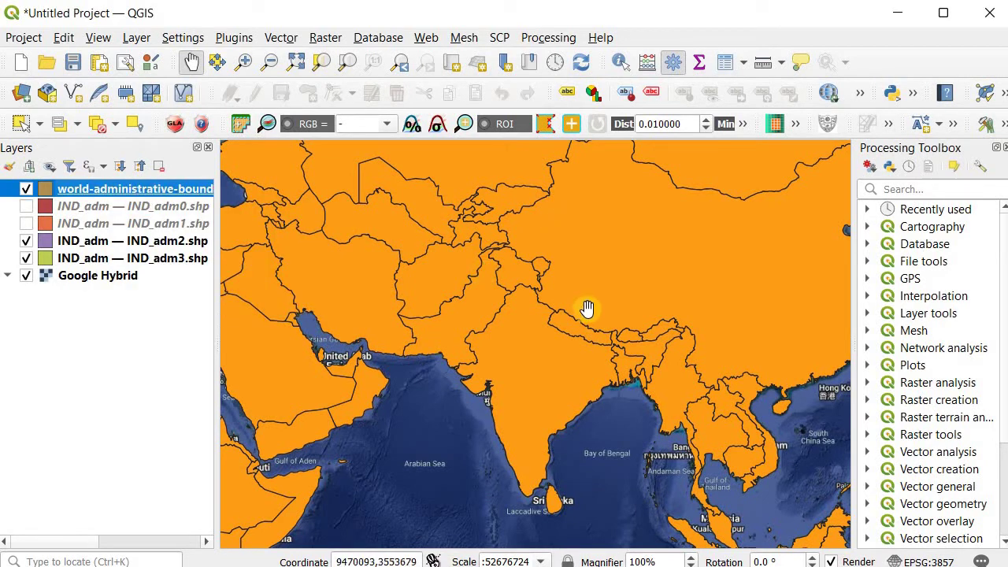
pyautogui.scroll(1, 539, 269)
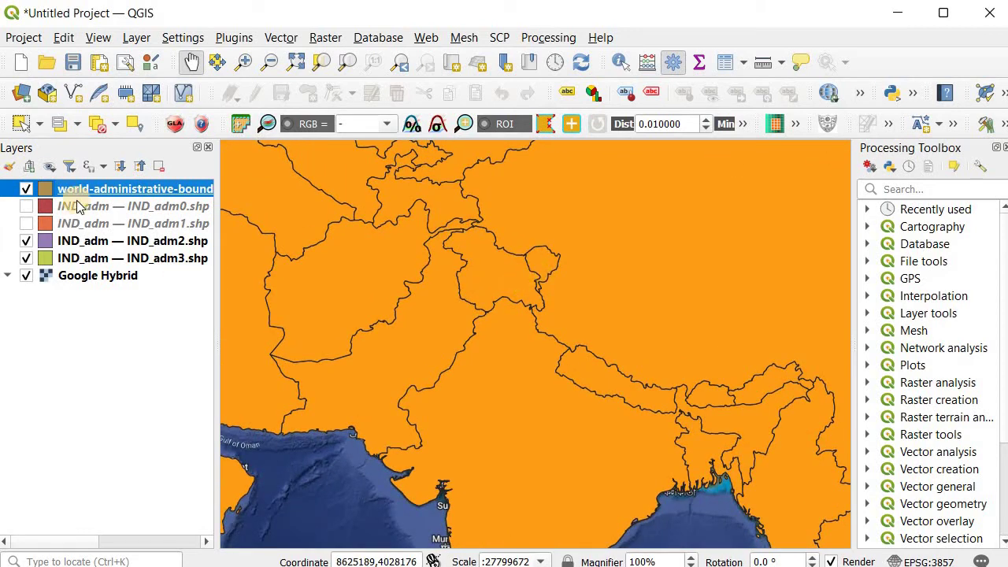
# Show IND_adm0.shp and compare India's northern border with the world-administrative-boundaries layer by hiding and showing the world layer
pyautogui.click(26, 189)
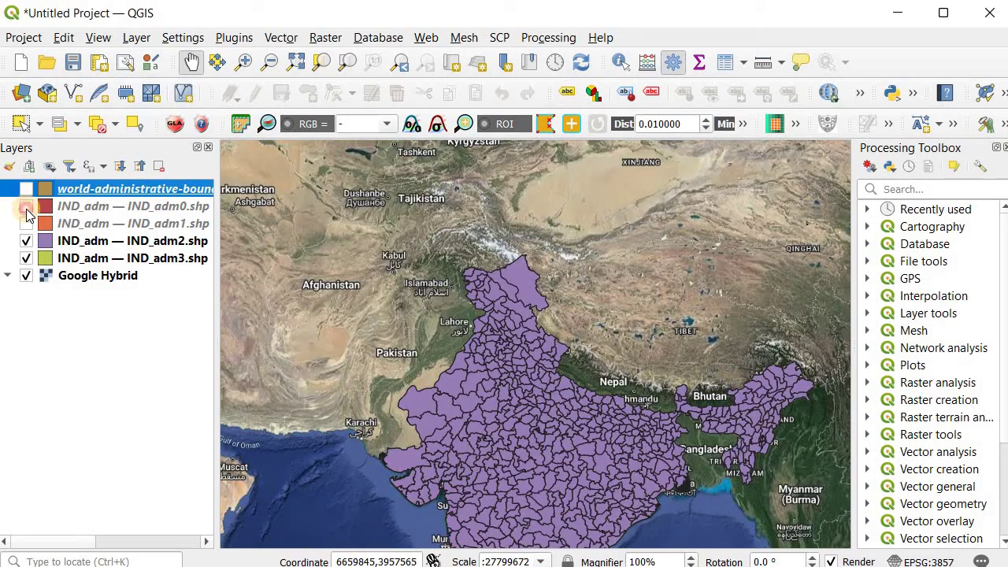
pyautogui.click(26, 206)
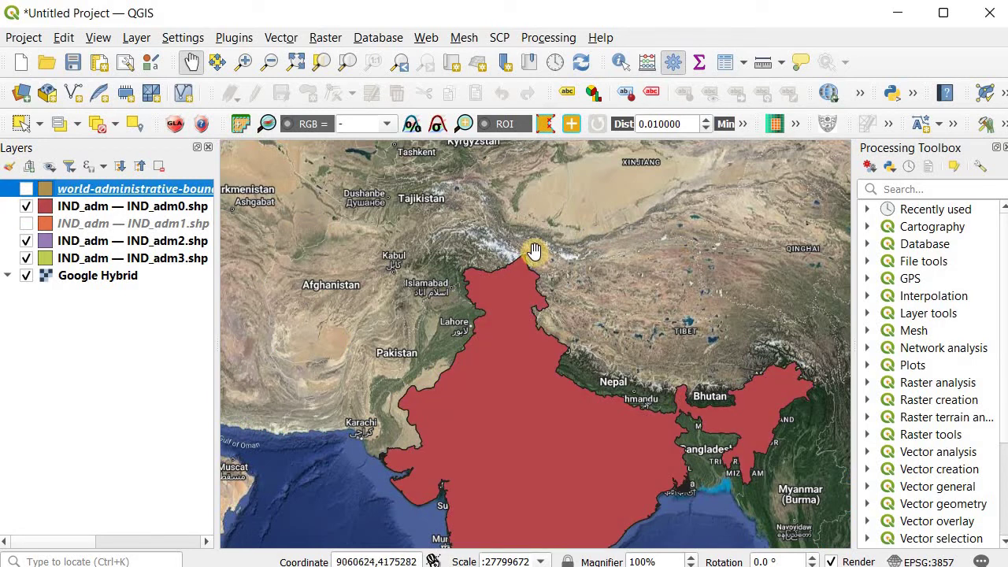
pyautogui.scroll(2, 536, 252)
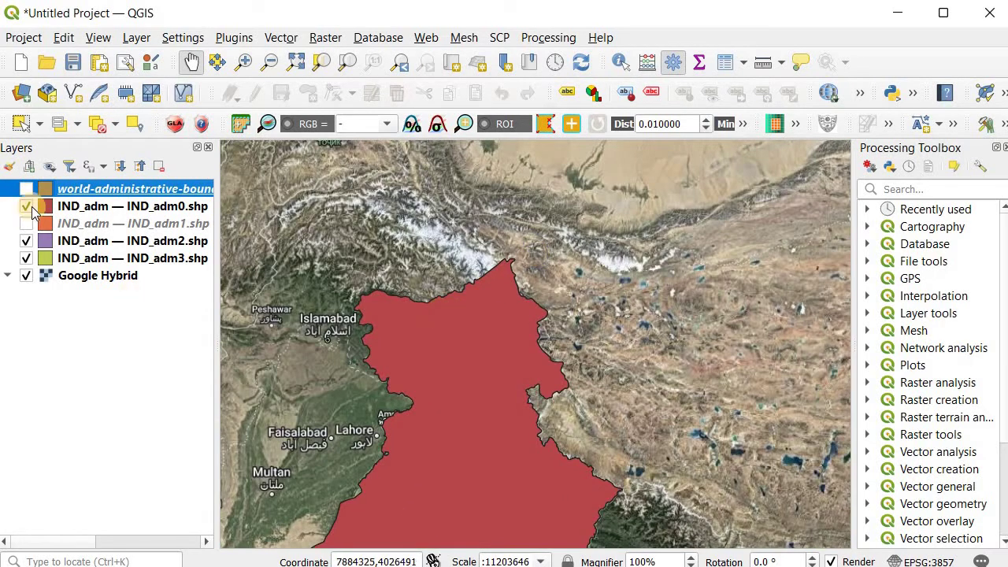
pyautogui.click(26, 189)
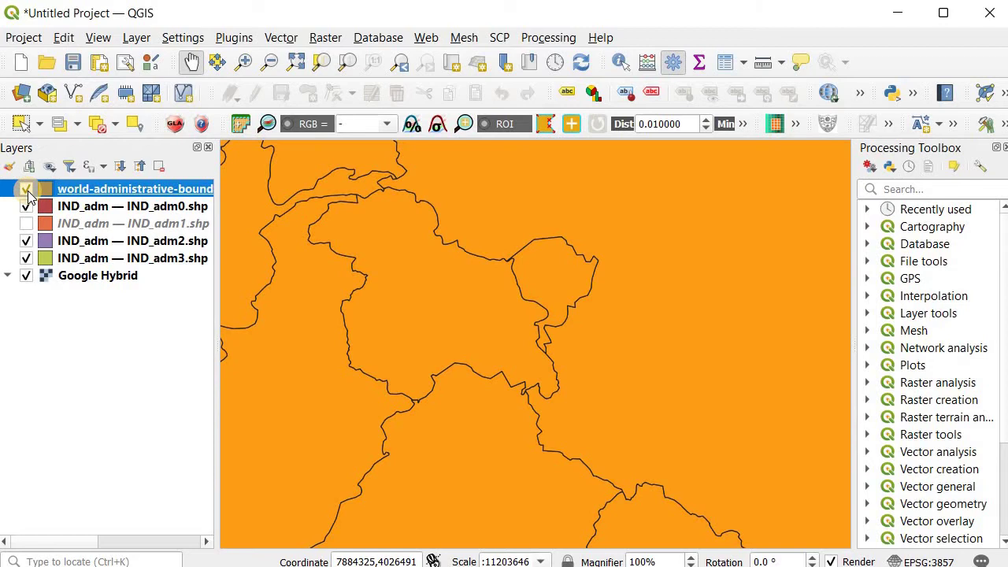
pyautogui.click(25, 189)
pyautogui.click(26, 189)
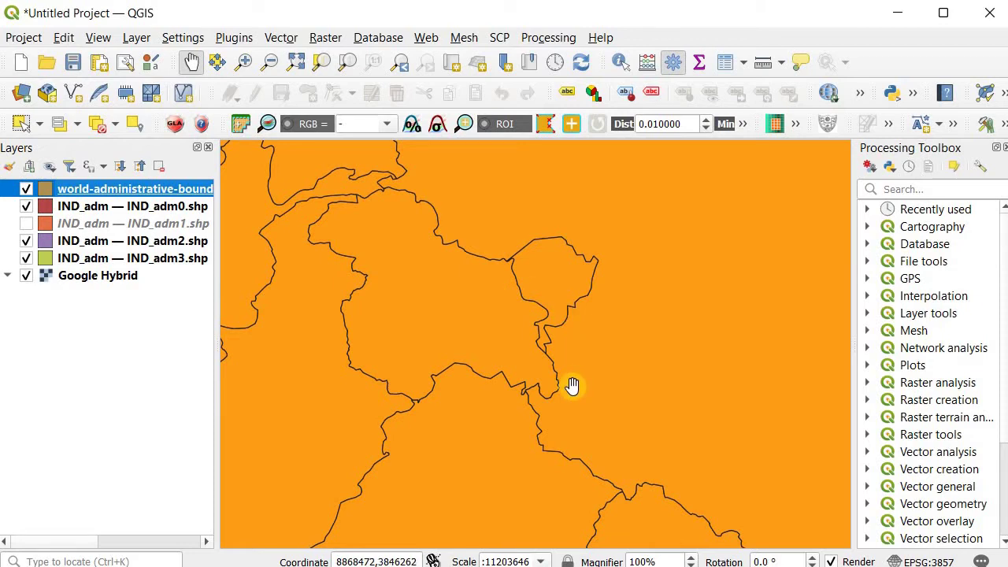
pyautogui.scroll(-2, 571, 386)
pyautogui.moveTo(544, 434); pyautogui.dragTo(517, 315)
pyautogui.scroll(-1, 518, 315)
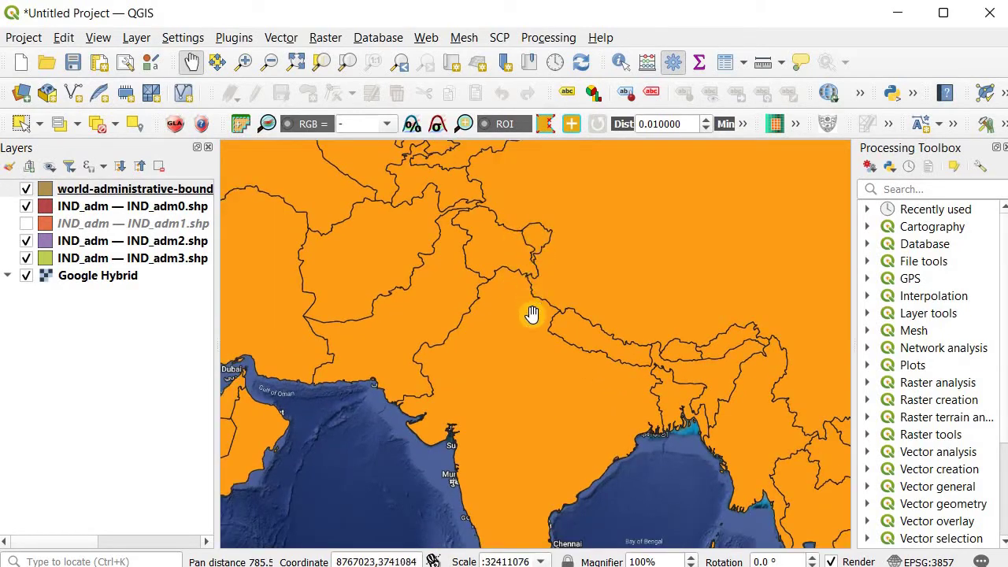
# Set the world-administrative-boundaries layer's symbology to Categorized with name as the value, without classifying it
pyautogui.click(100, 192)
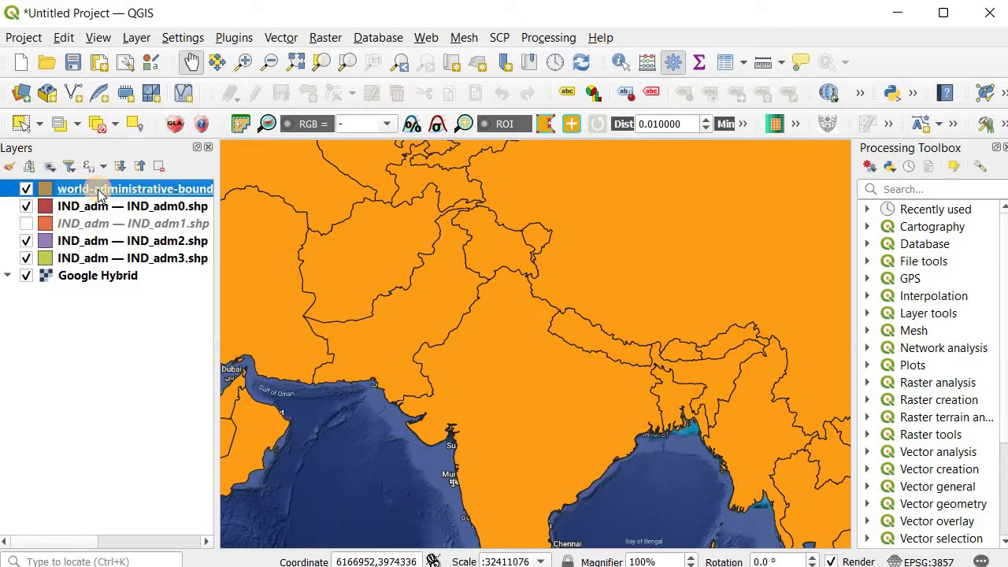
pyautogui.rightClick(99, 193)
pyautogui.moveTo(234, 536)
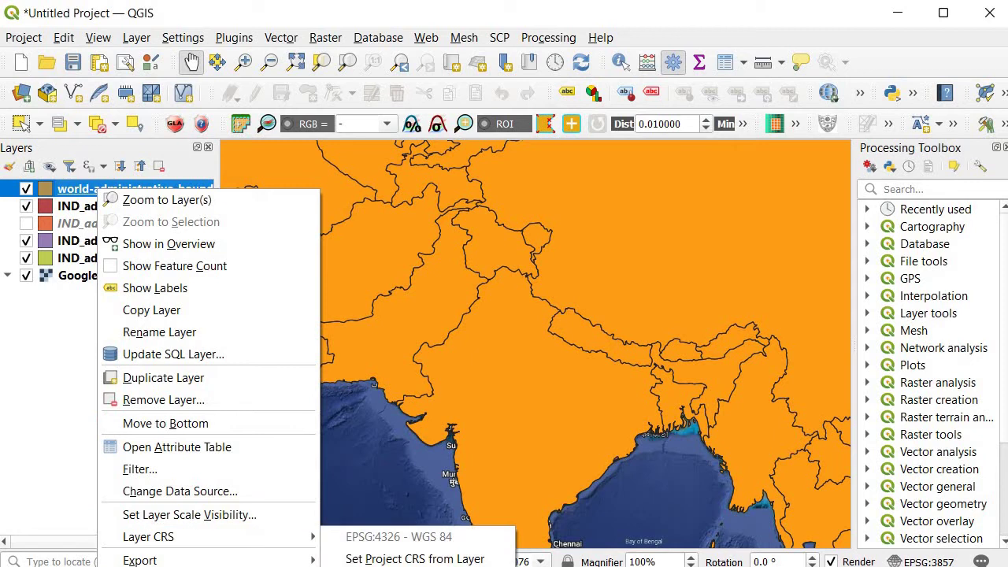
pyautogui.click(150, 566)
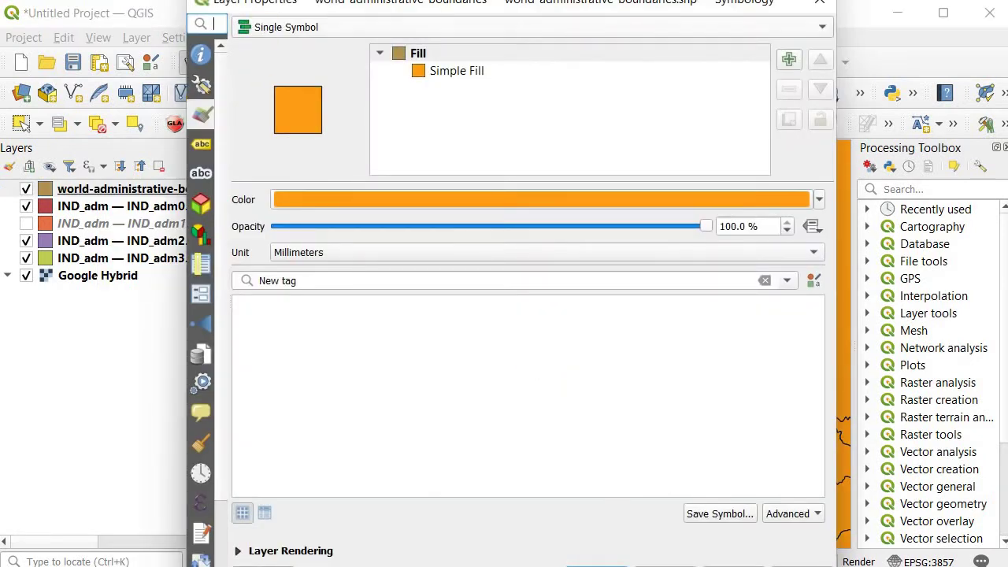
pyautogui.moveTo(252, 2); pyautogui.dragTo(252, 114)
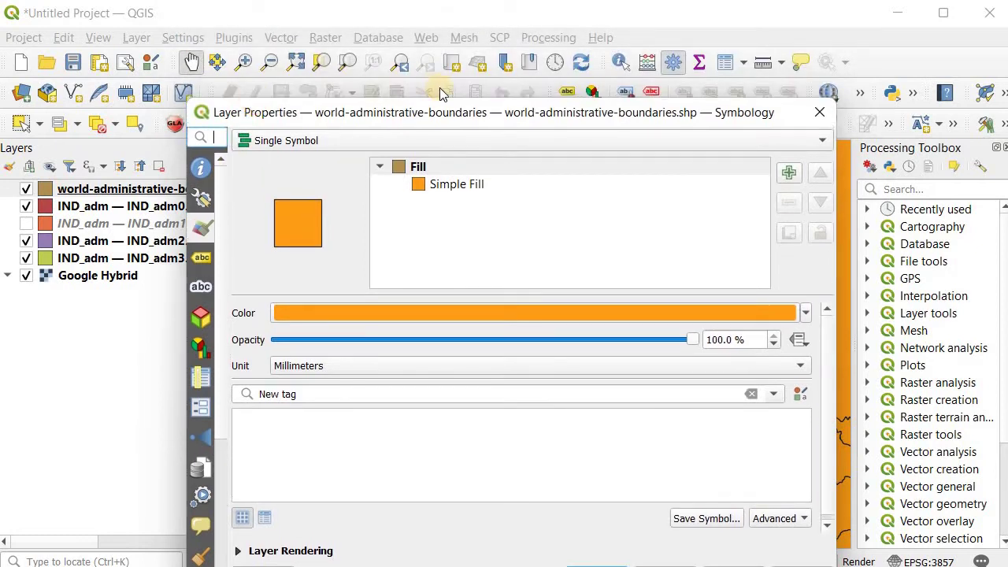
pyautogui.moveTo(445, 115); pyautogui.dragTo(481, 69)
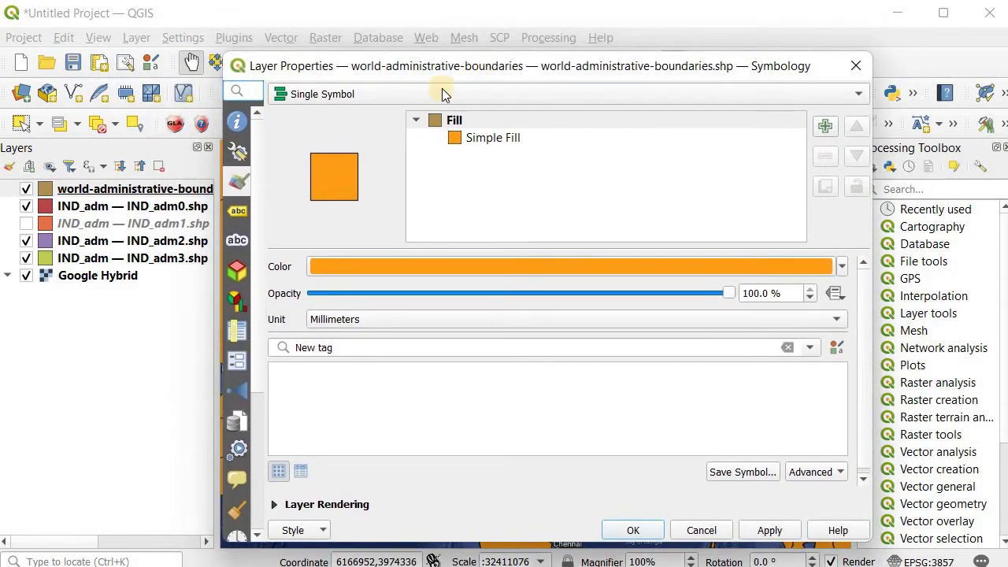
pyautogui.click(419, 97)
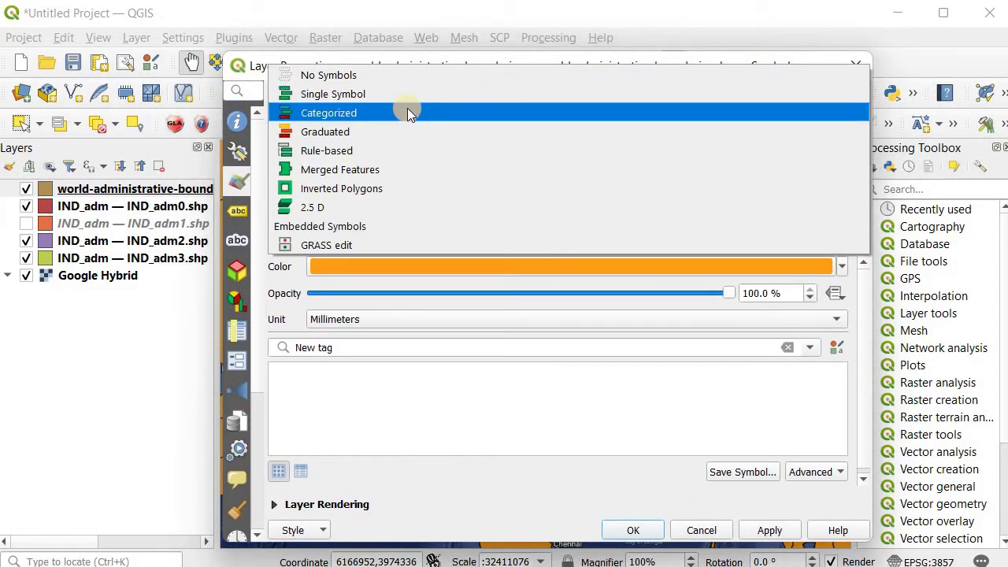
pyautogui.click(407, 113)
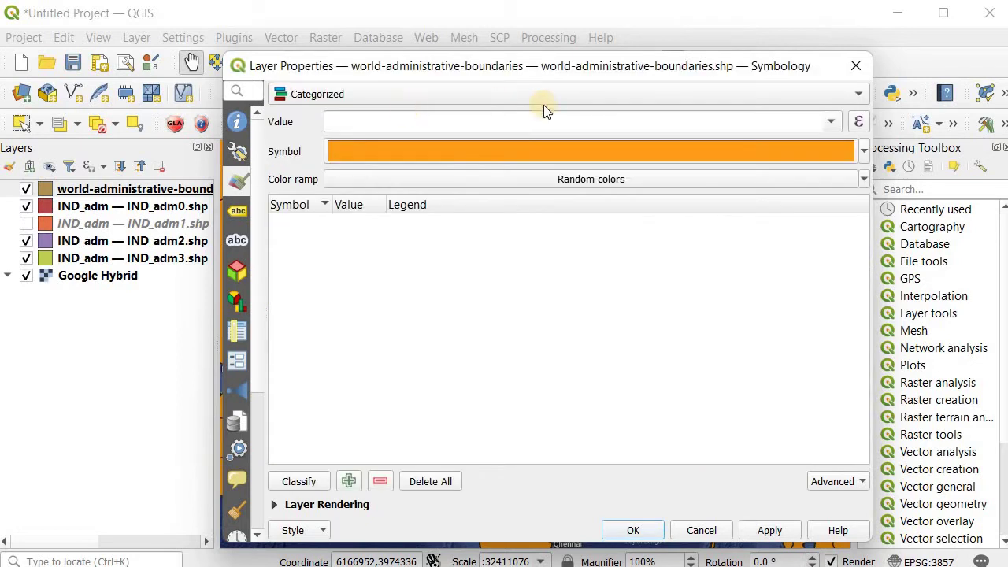
pyautogui.click(837, 123)
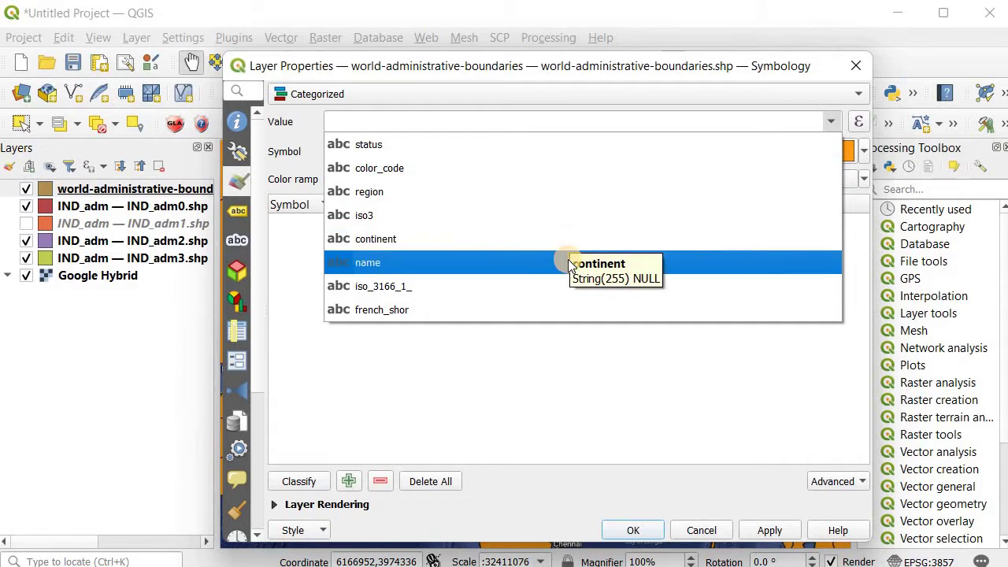
pyautogui.click(568, 262)
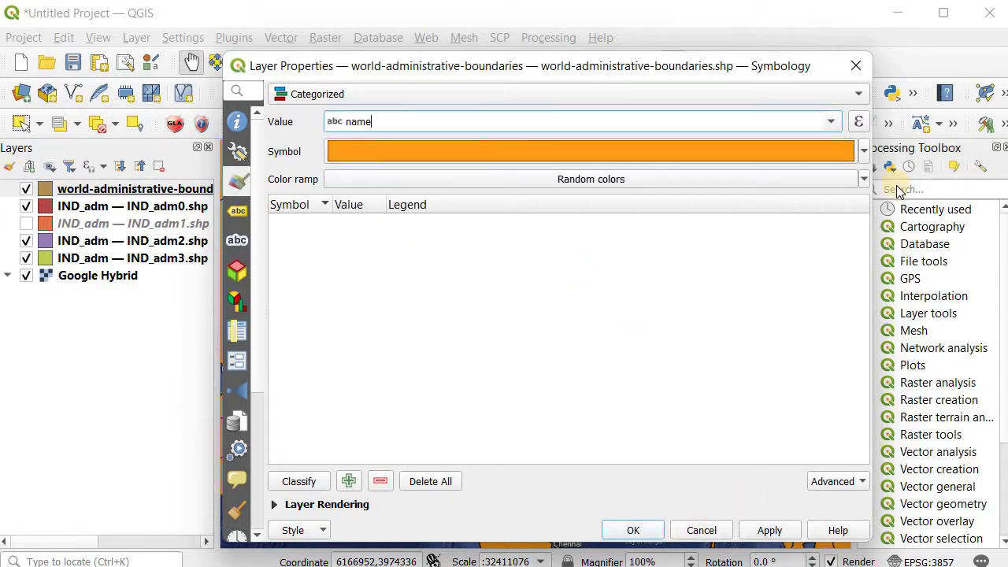
pyautogui.click(647, 524)
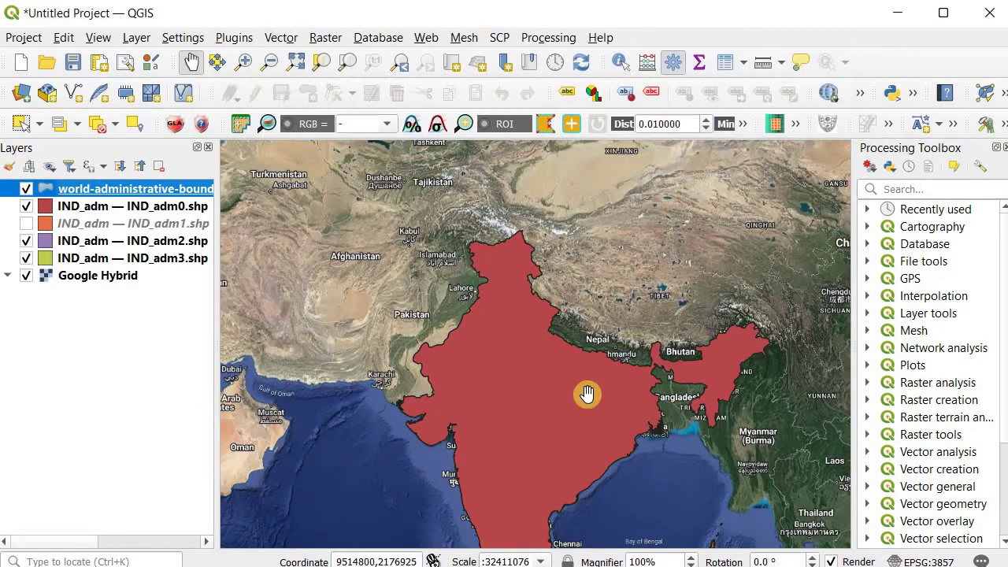
# Classify the world-administrative-boundaries layer into categories by name with random colors and apply the symbology with the full layer extent in view
pyautogui.rightClick(111, 195)
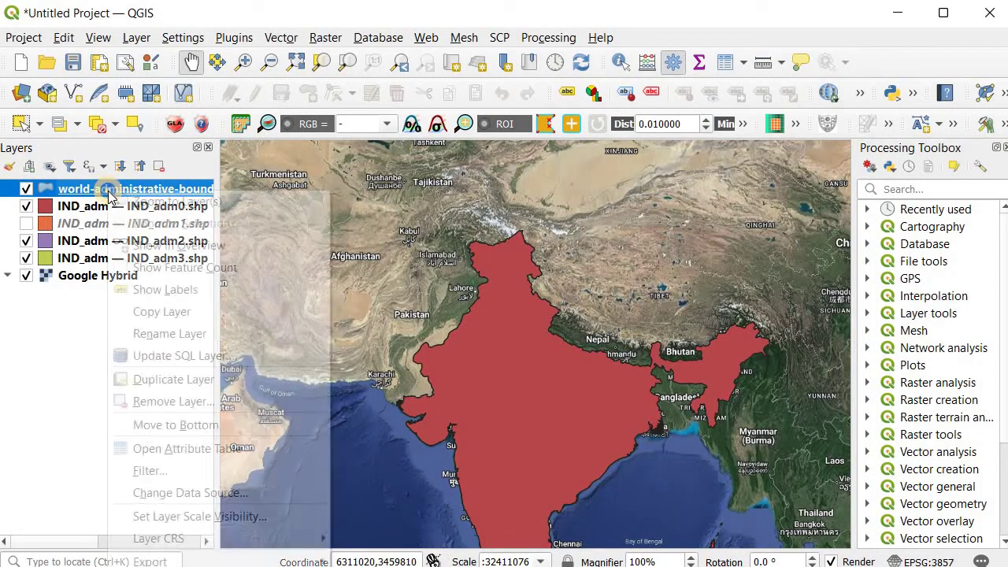
pyautogui.click(130, 207)
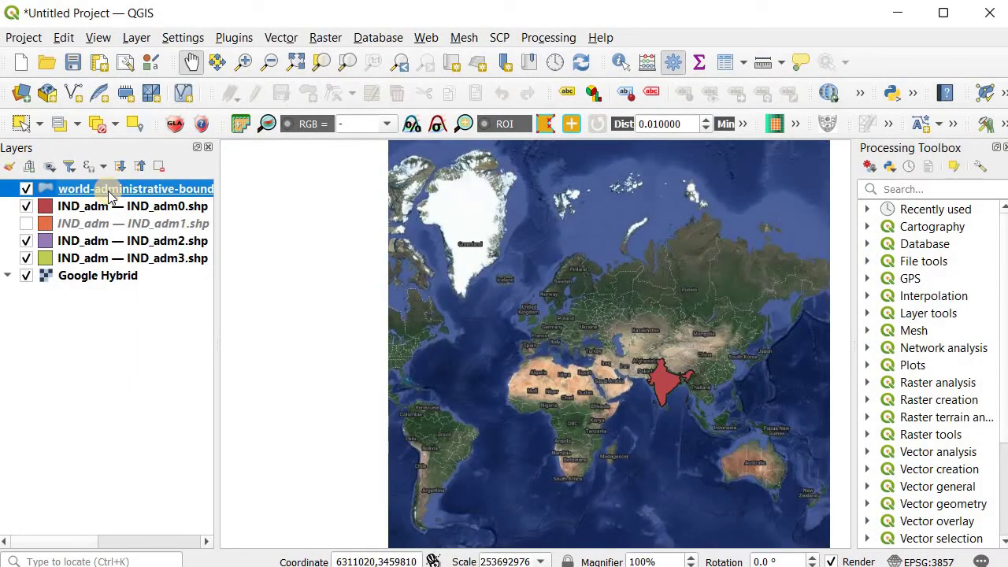
pyautogui.rightClick(107, 196)
pyautogui.press('Escape')
pyautogui.rightClick(107, 196)
pyautogui.press('Escape')
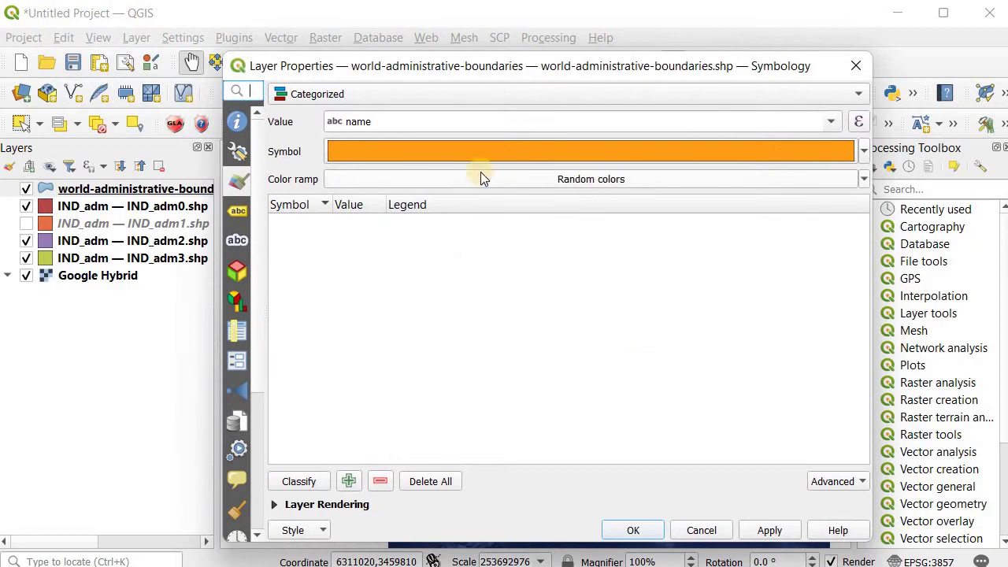
pyautogui.click(307, 482)
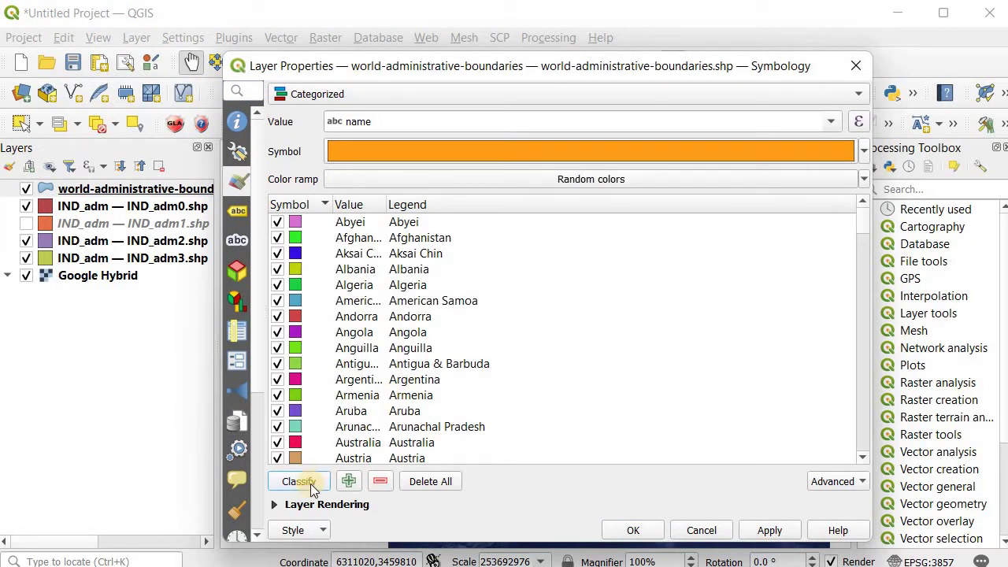
pyautogui.click(631, 530)
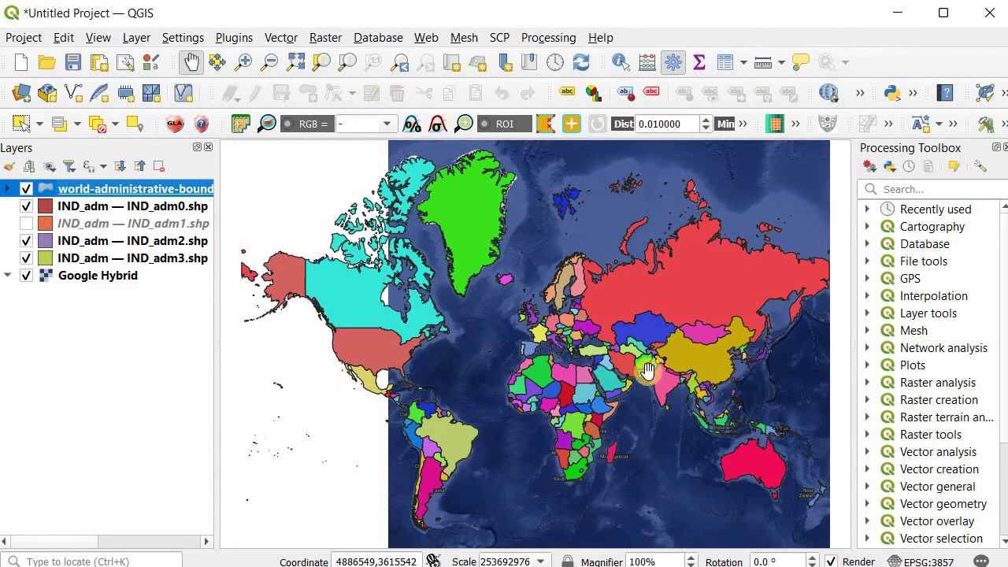
# Examine the country colors of the world-administrative-boundaries layer over South Asia and along India's northern border
pyautogui.moveTo(689, 399); pyautogui.dragTo(621, 378)
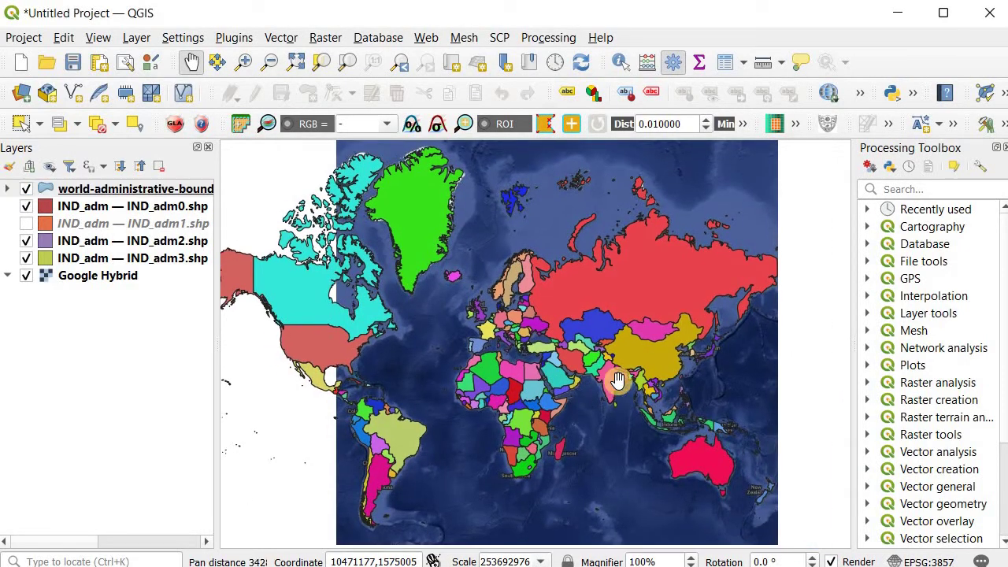
pyautogui.scroll(1, 621, 378)
pyautogui.scroll(1, 611, 371)
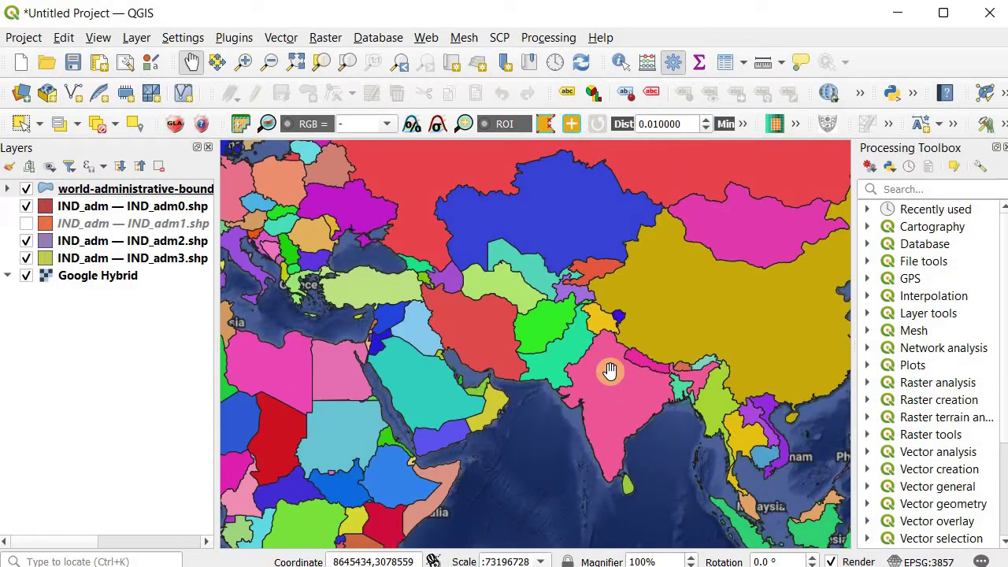
pyautogui.scroll(1, 610, 371)
pyautogui.scroll(1, 610, 371)
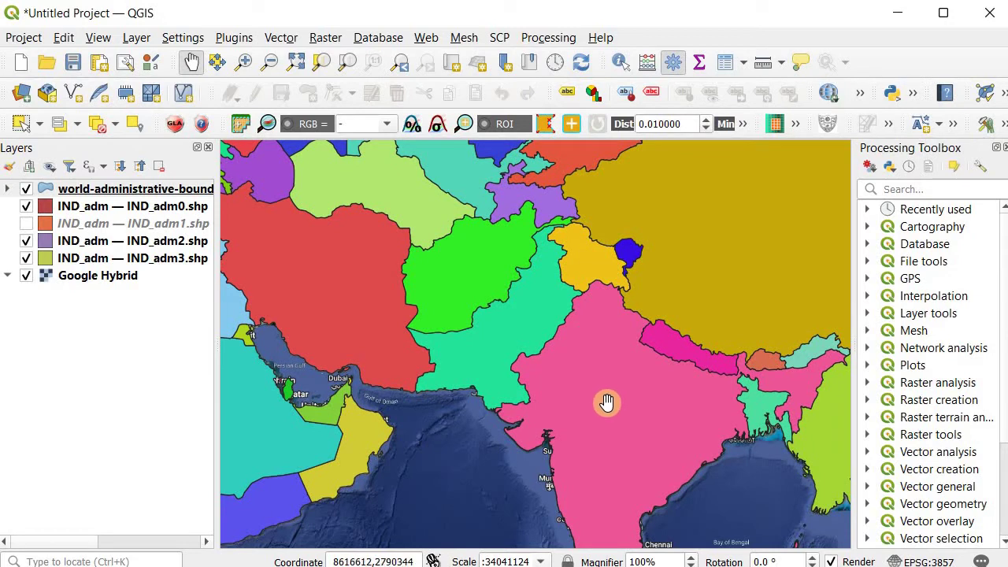
pyautogui.scroll(2, 626, 257)
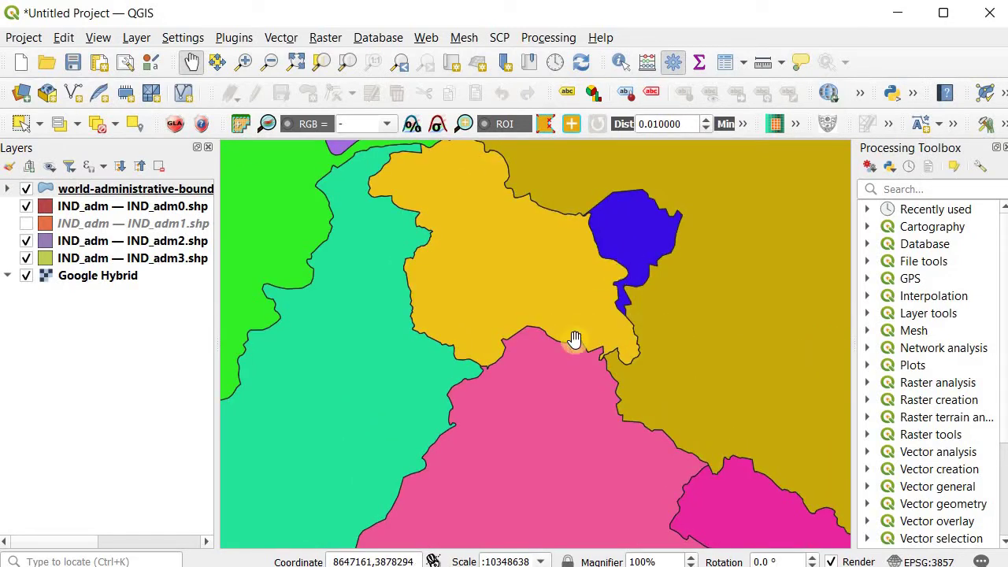
pyautogui.scroll(-1, 575, 339)
pyautogui.moveTo(552, 386); pyautogui.dragTo(503, 334)
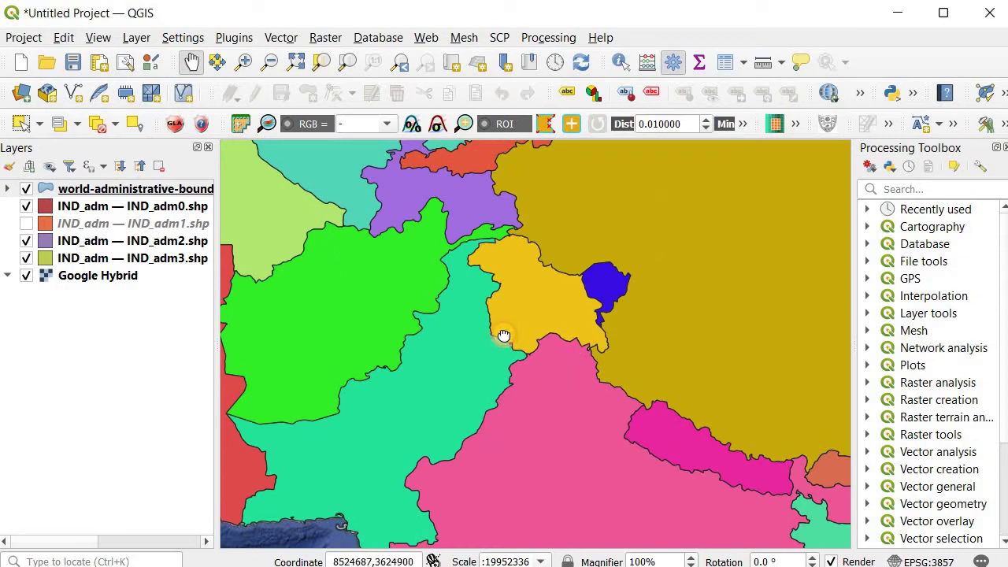
# Turn on Single Labels for the world-administrative-boundaries layer with name as the label value
pyautogui.click(130, 195)
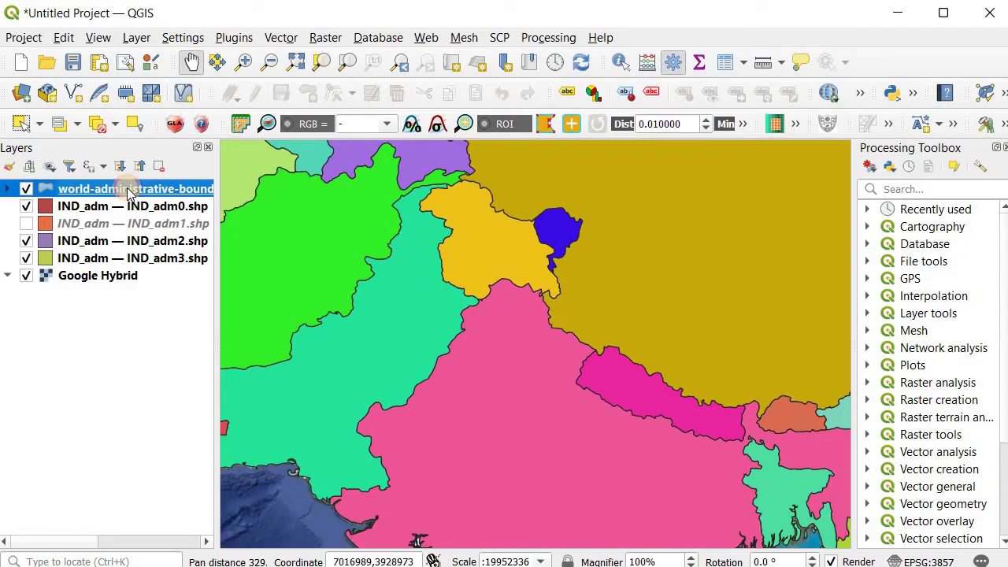
pyautogui.rightClick(129, 193)
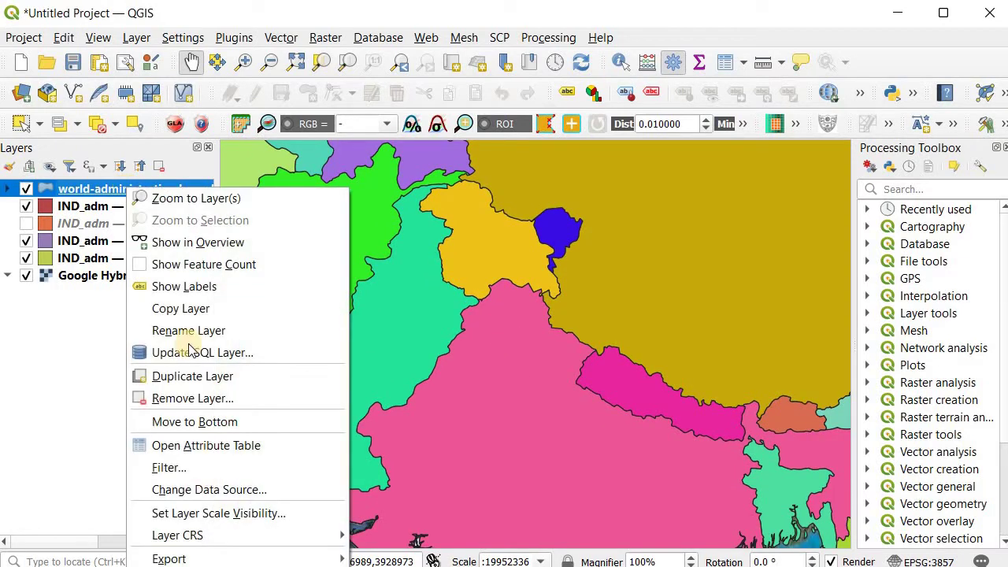
pyautogui.press('Escape')
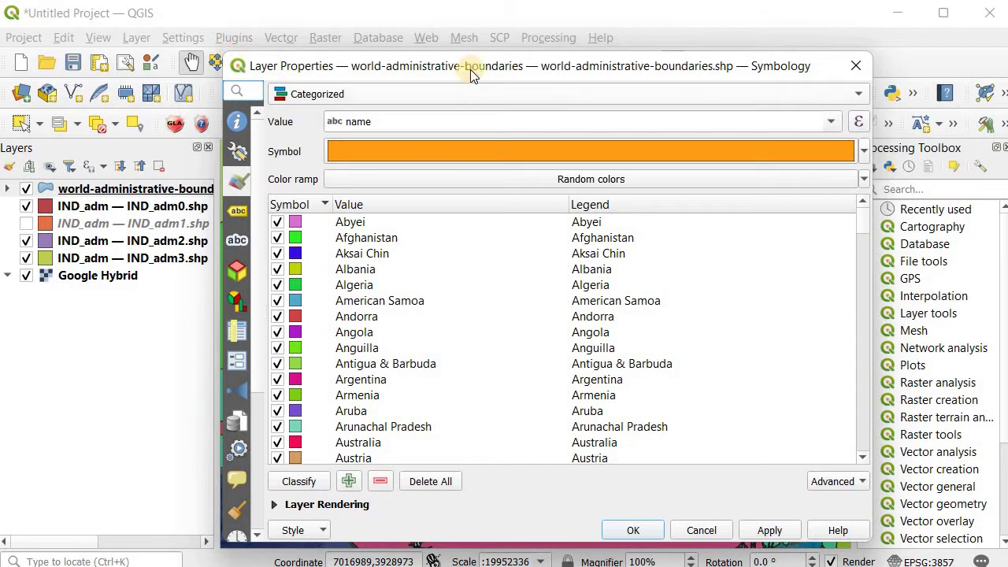
pyautogui.click(237, 213)
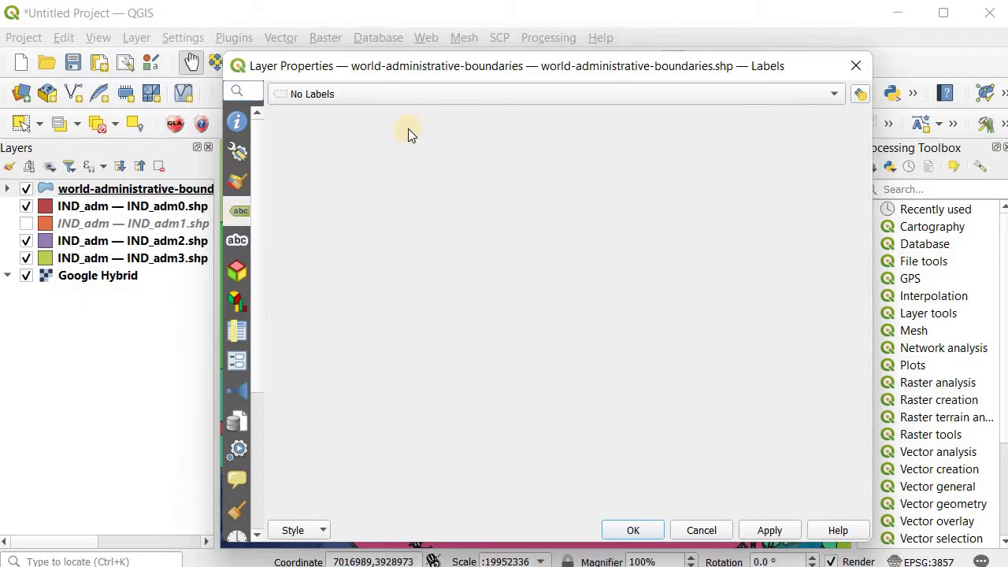
pyautogui.click(435, 97)
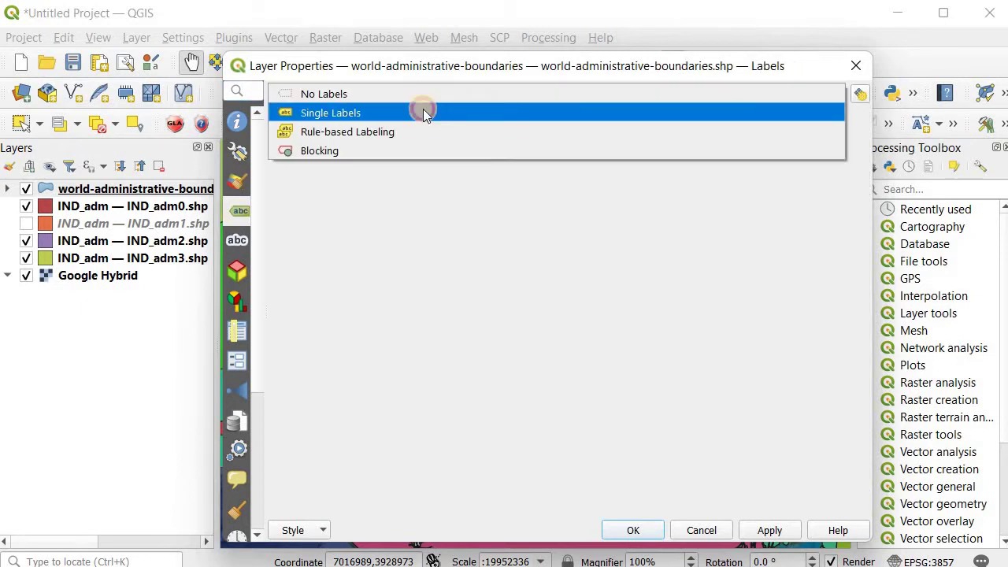
pyautogui.click(639, 166)
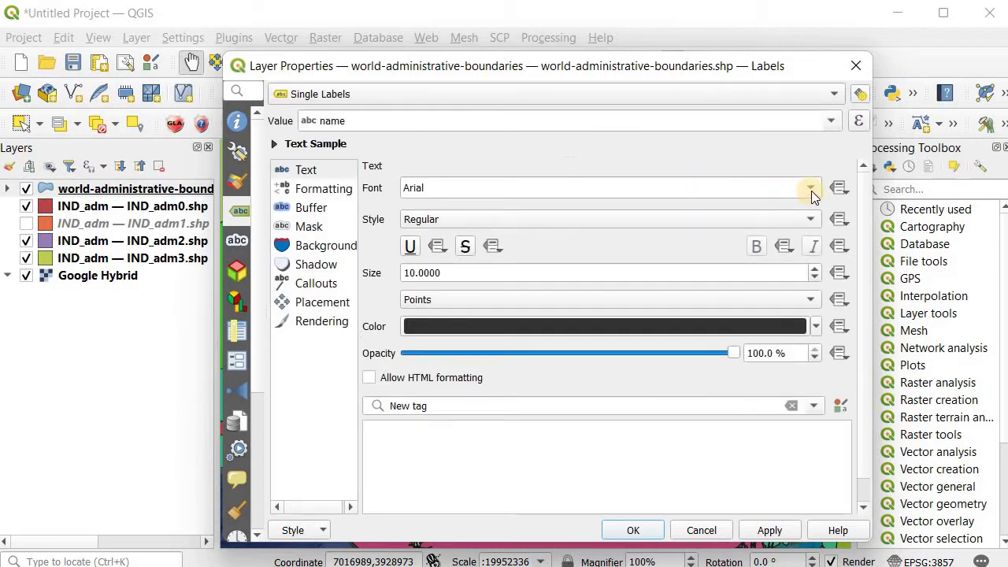
pyautogui.click(811, 191)
pyautogui.click(815, 179)
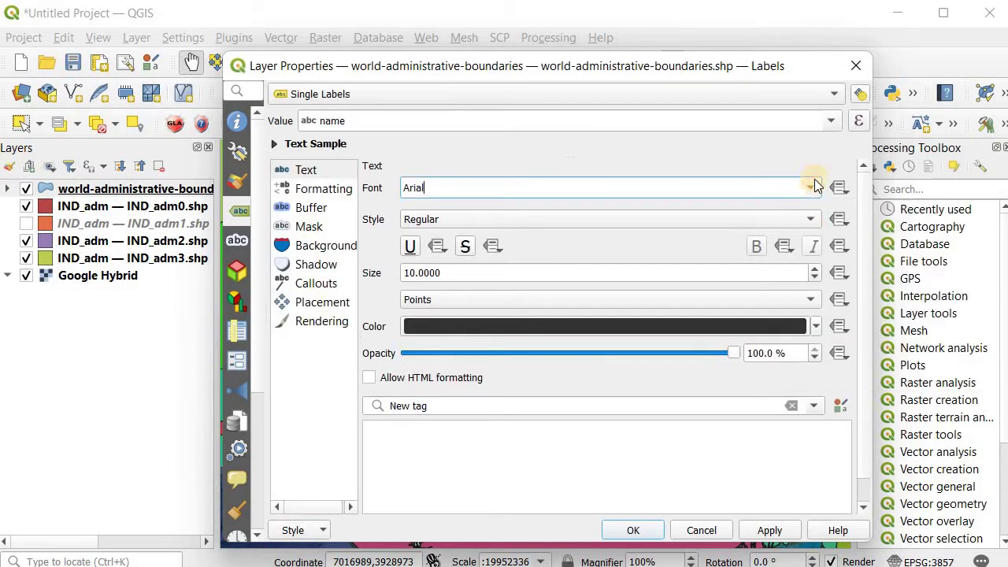
pyautogui.click(834, 121)
pyautogui.click(834, 121)
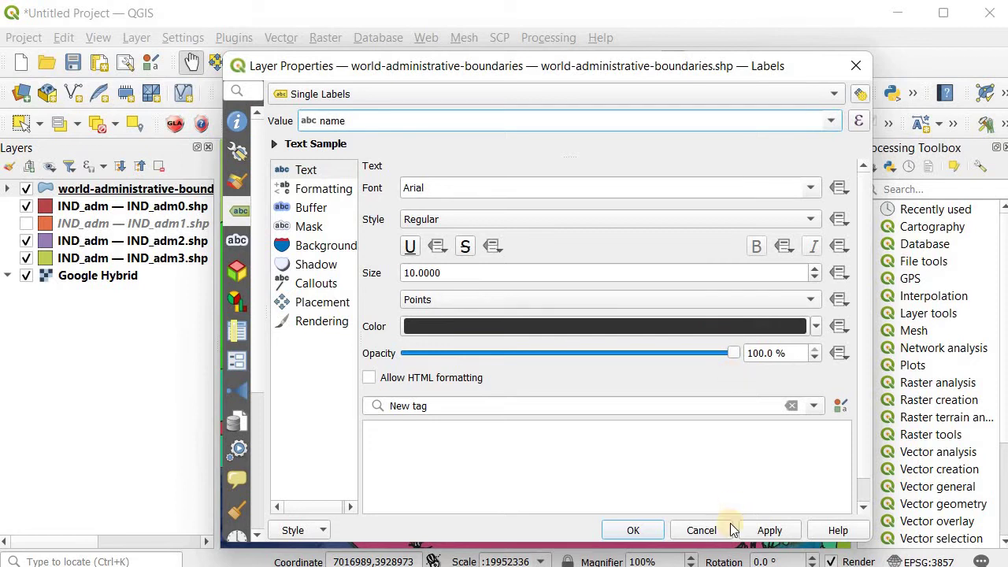
pyautogui.click(765, 530)
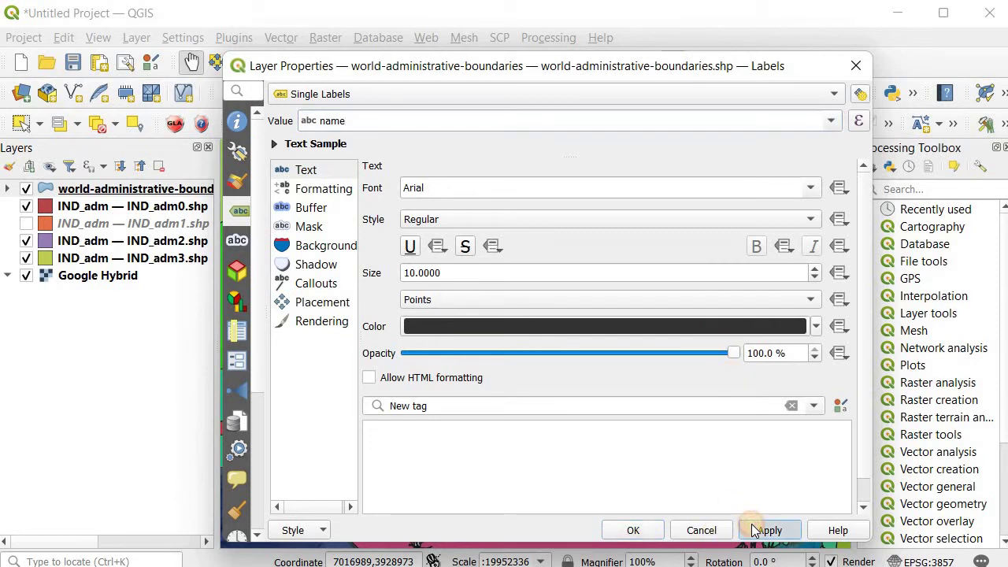
pyautogui.click(638, 531)
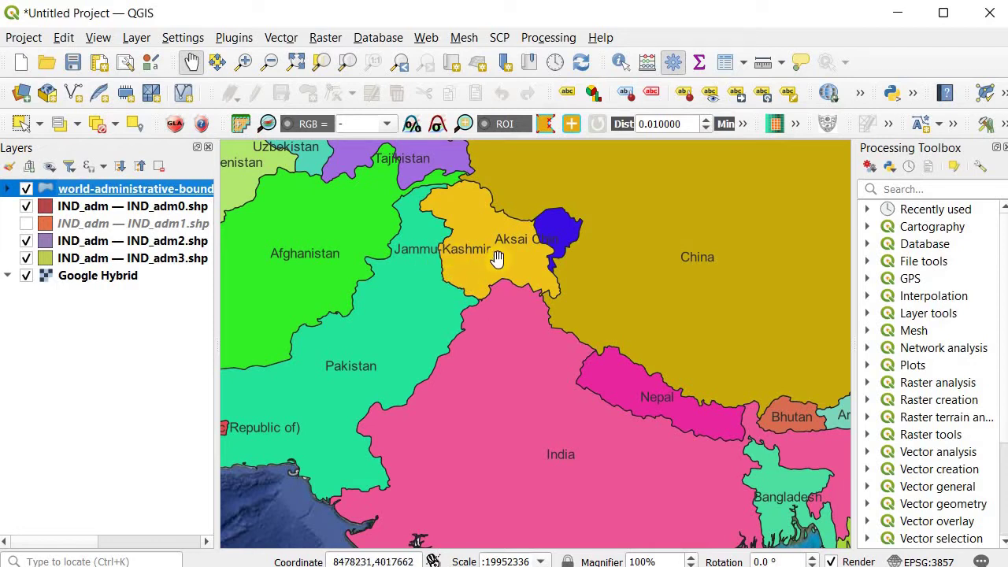
# Check the labels around Jammu-Kashmir and Aksai Chin, and hide the IND_adm0, IND_adm2 and IND_adm3 layers
pyautogui.click(537, 230)
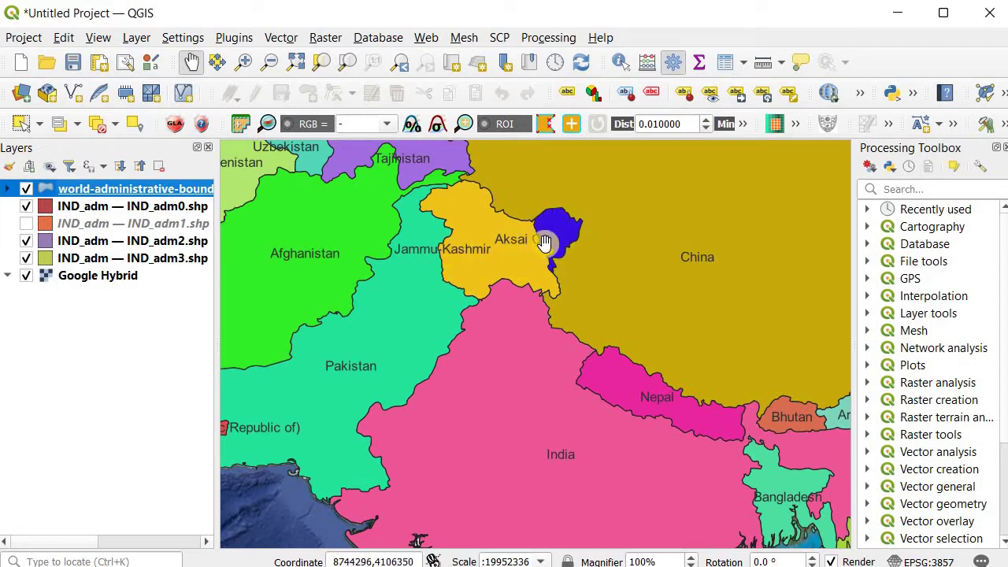
pyautogui.click(500, 335)
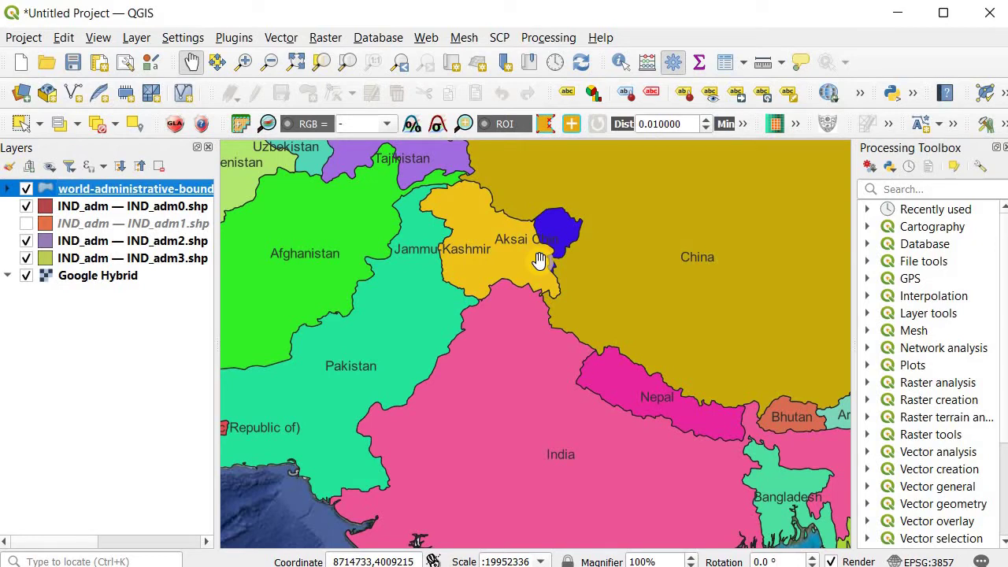
pyautogui.scroll(-2, 512, 343)
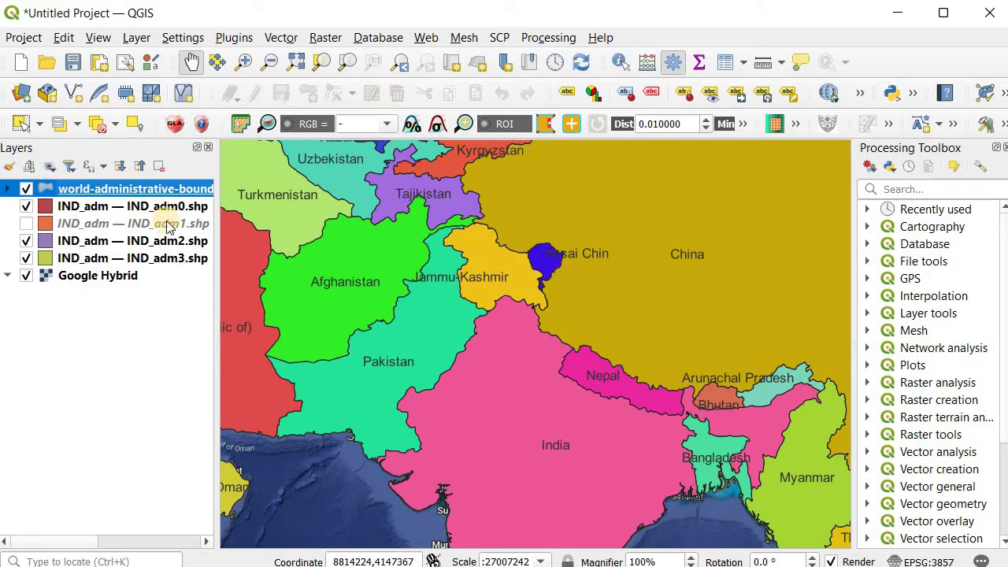
pyautogui.click(26, 207)
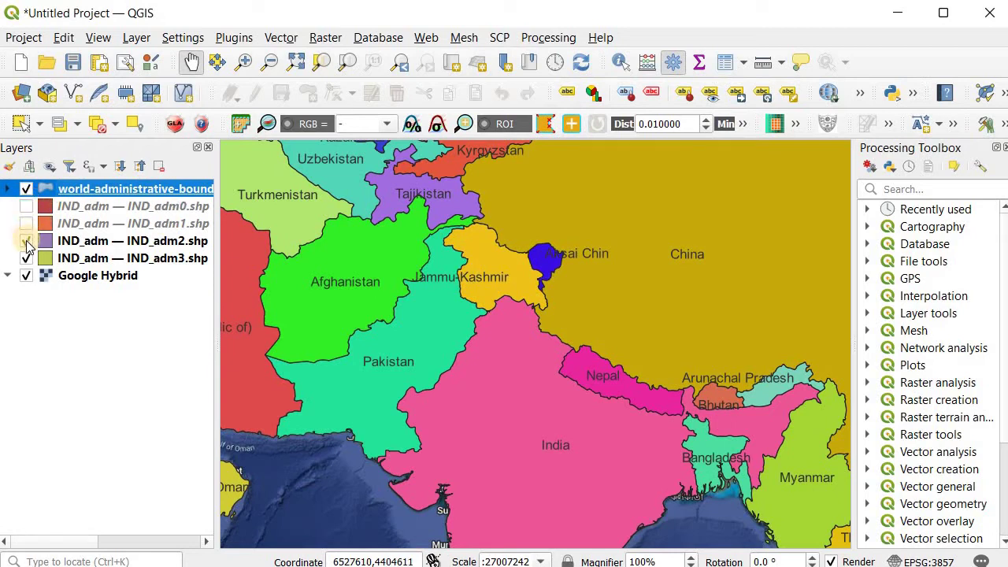
pyautogui.click(26, 241)
pyautogui.click(26, 258)
# Open the attribute table of the world-administrative-boundaries layer
pyautogui.click(100, 193)
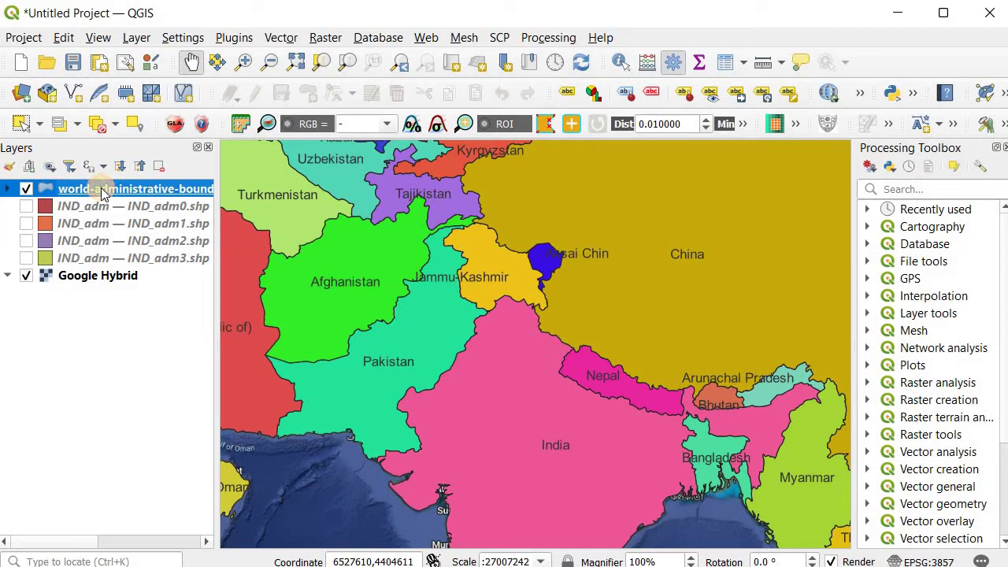
pyautogui.rightClick(102, 193)
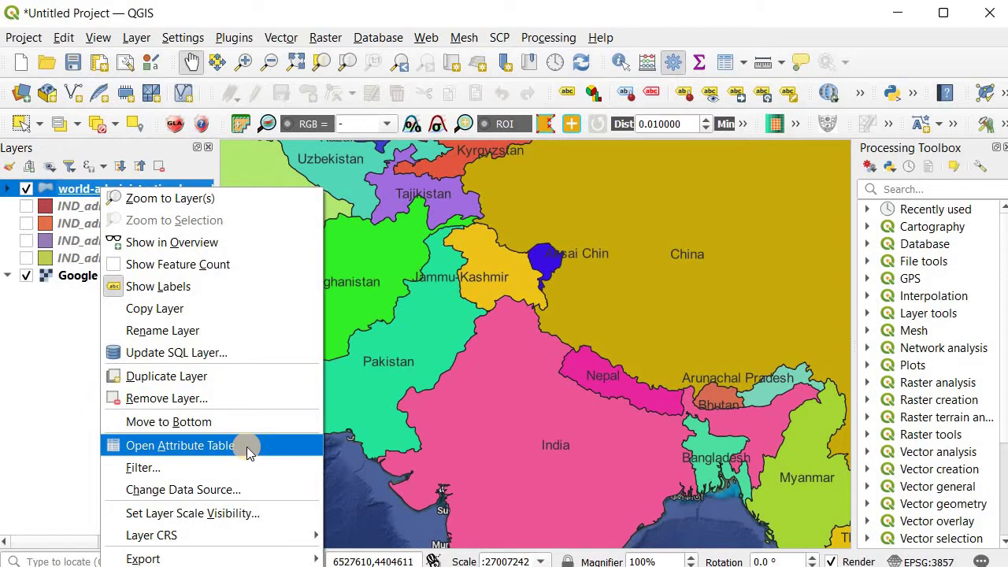
pyautogui.click(103, 461)
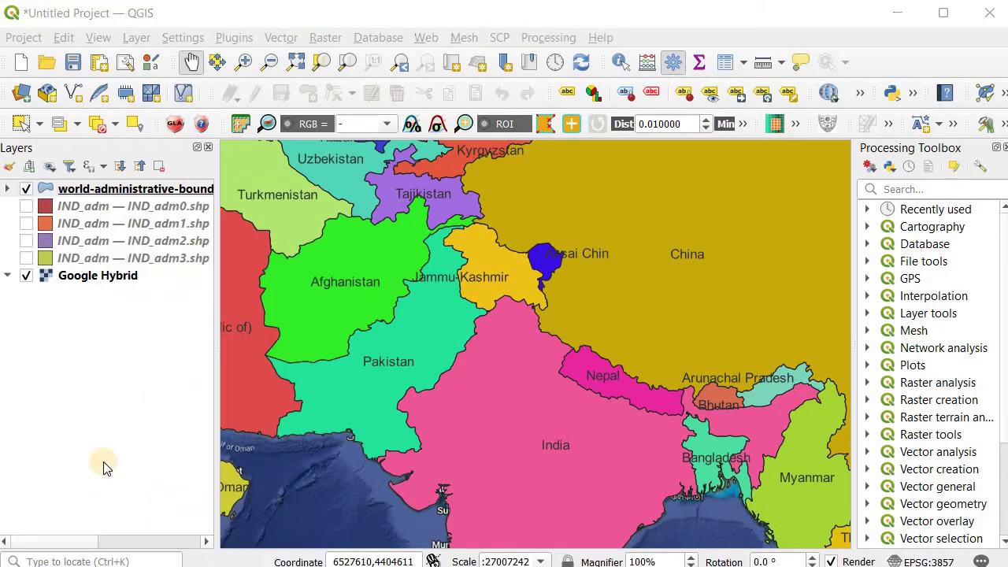
# Export the world-administrative-boundaries layer to the Desktop as an ESRI Shapefile named con, add it to the map, and hide the original layer
pyautogui.rightClick(151, 191)
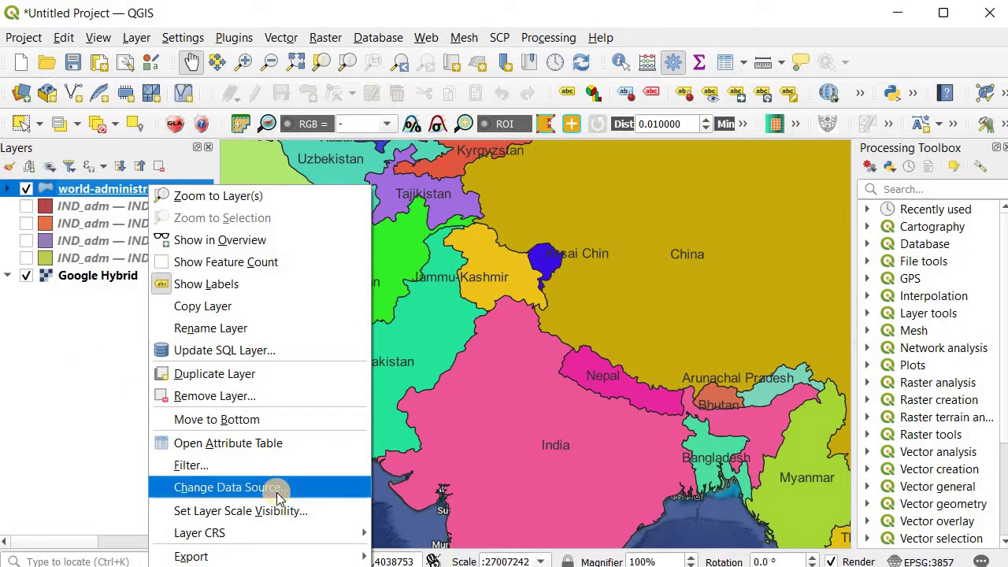
pyautogui.moveTo(334, 554)
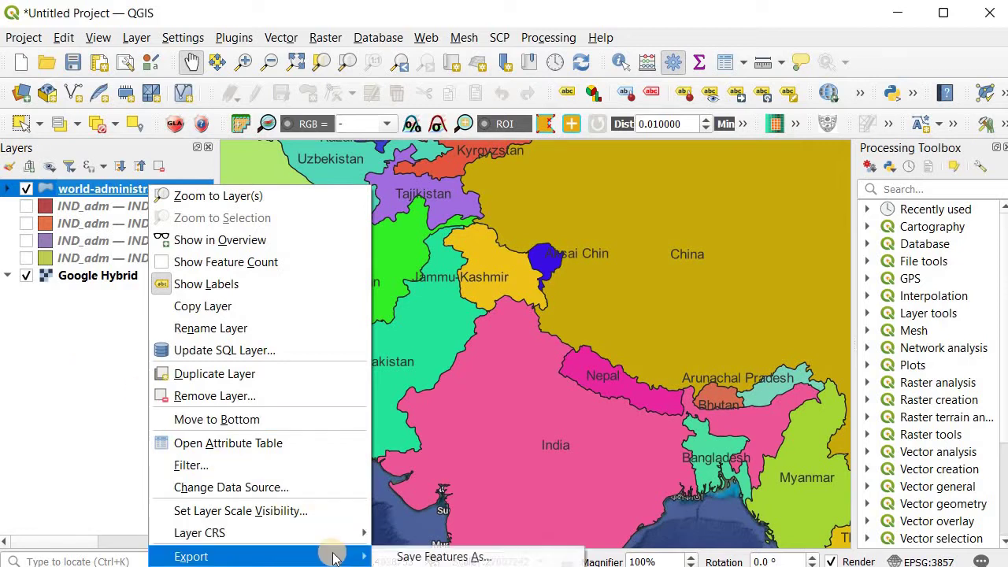
pyautogui.click(418, 556)
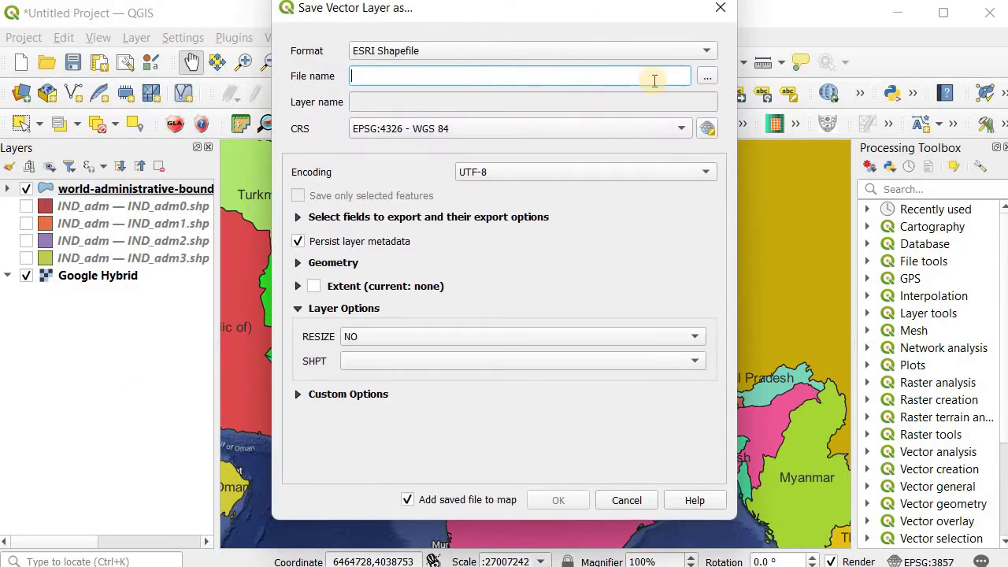
pyautogui.click(704, 77)
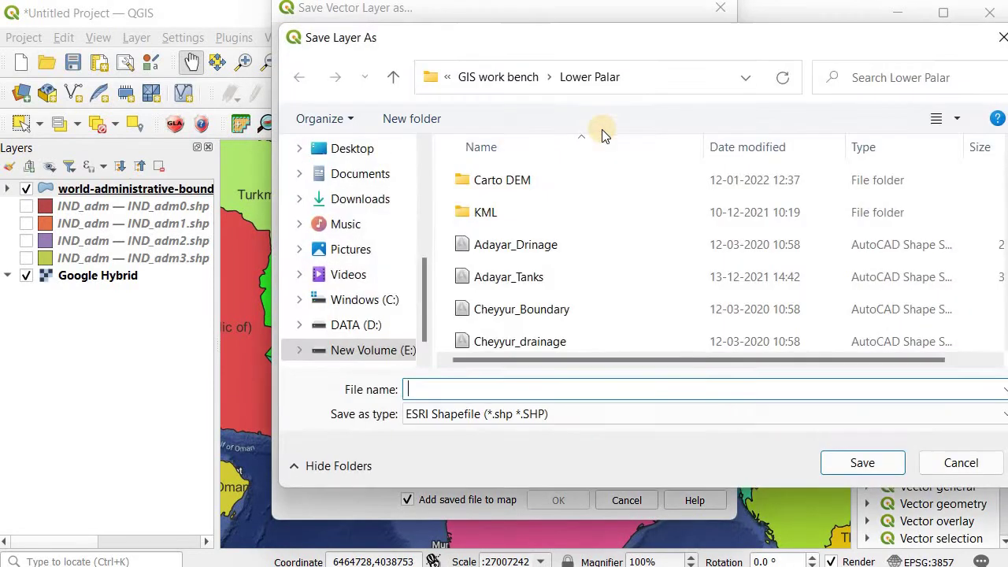
pyautogui.click(365, 148)
pyautogui.write('con')
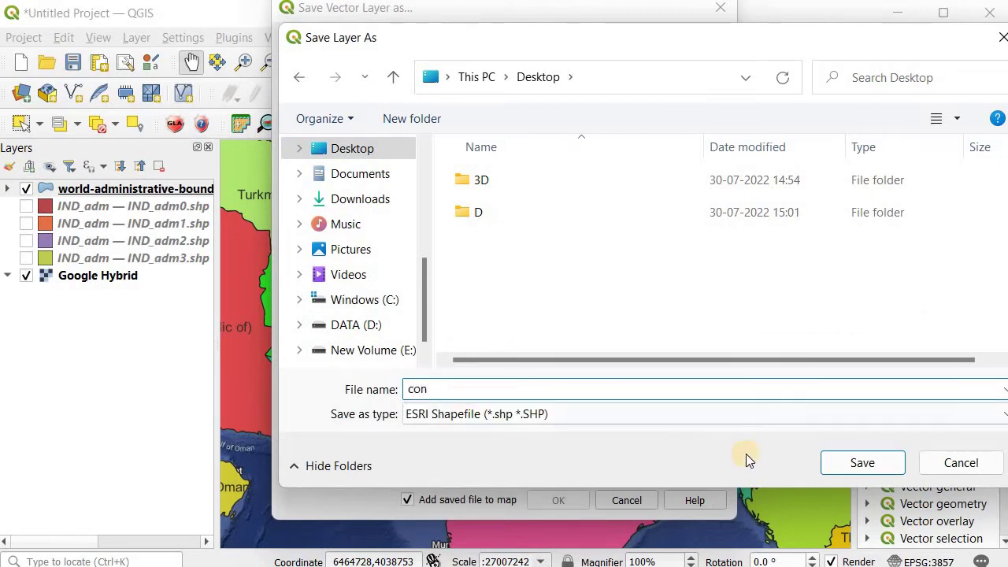
pyautogui.click(861, 463)
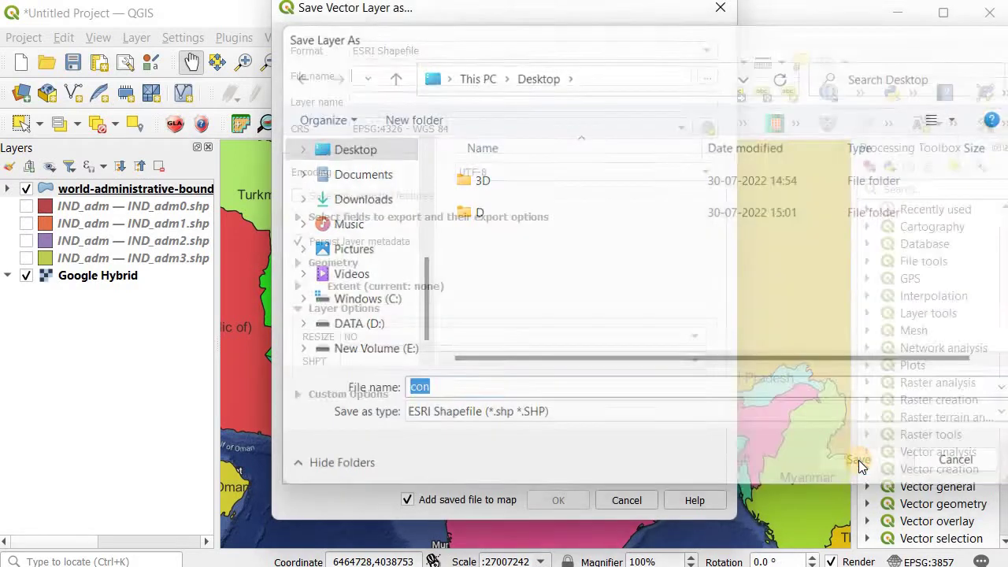
pyautogui.click(559, 500)
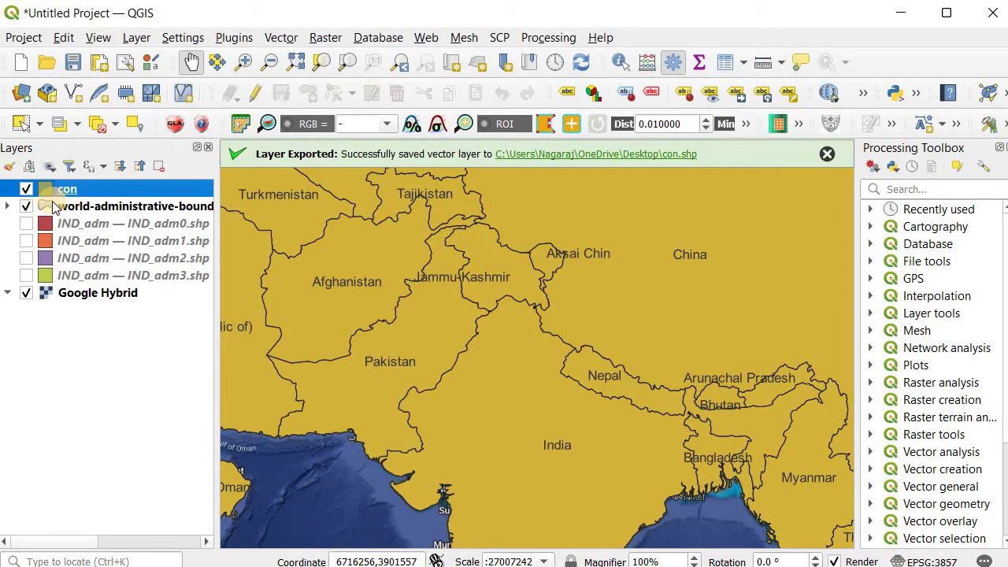
pyautogui.click(26, 206)
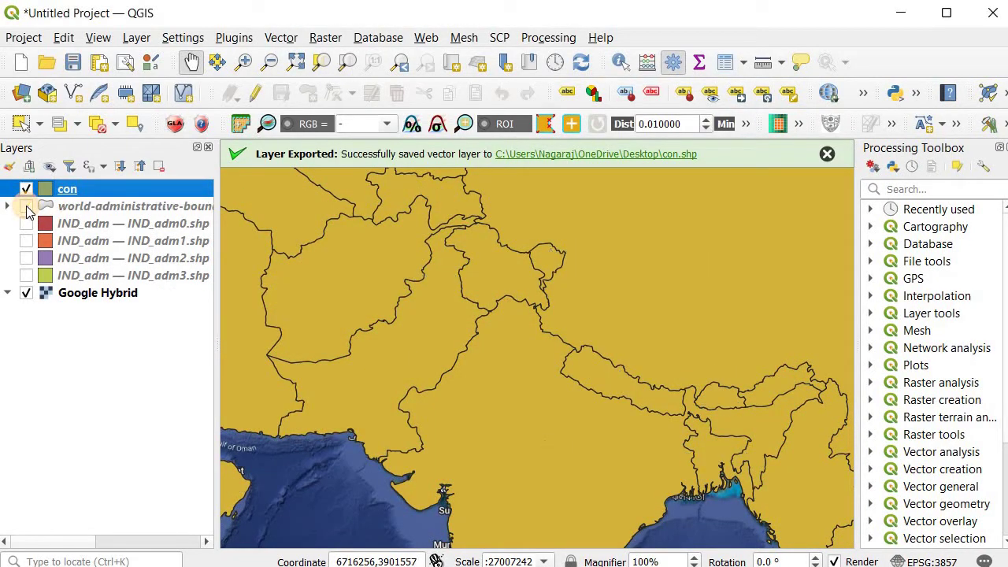
# Turn on editing for the con layer
pyautogui.rightClick(94, 189)
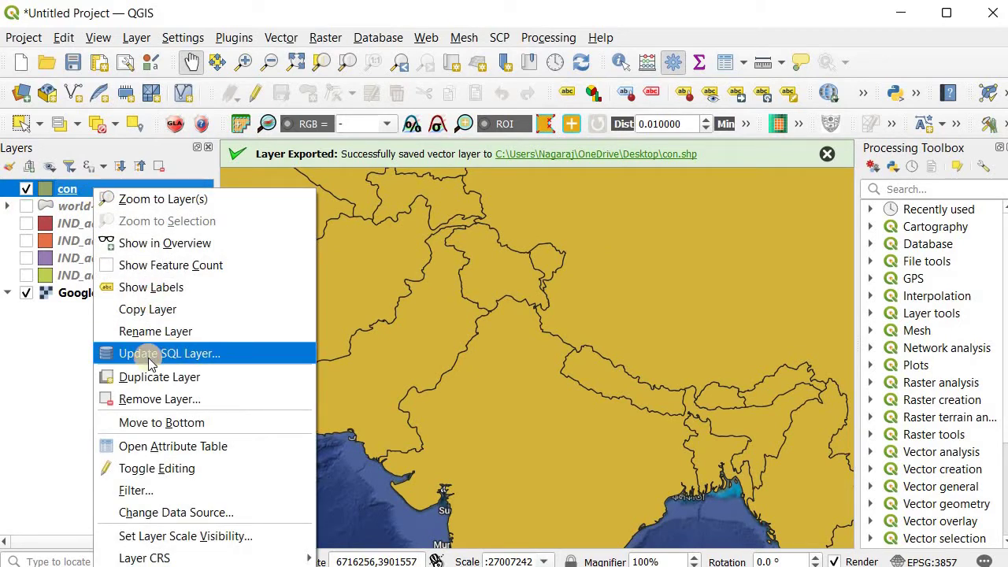
pyautogui.click(84, 352)
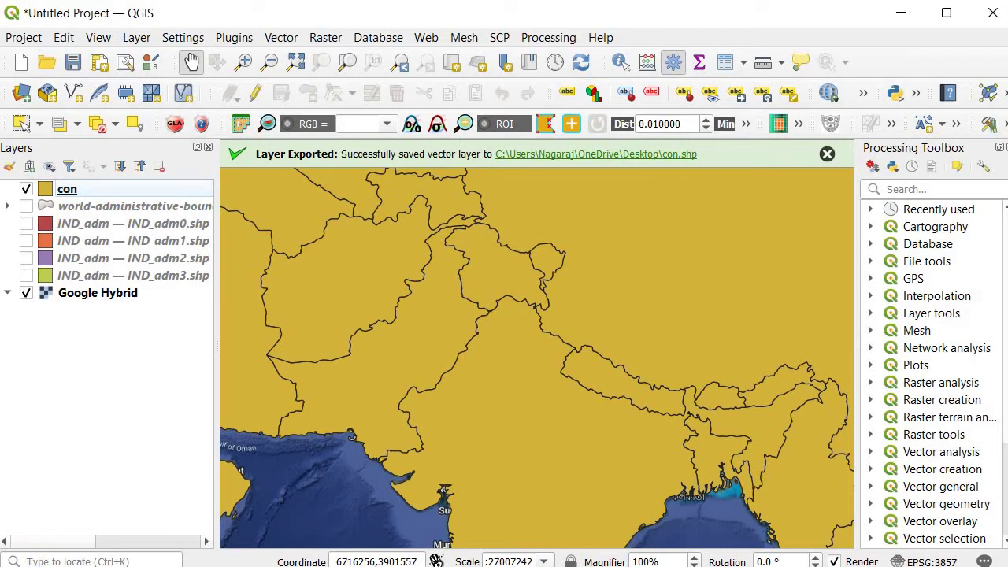
pyautogui.click(93, 189)
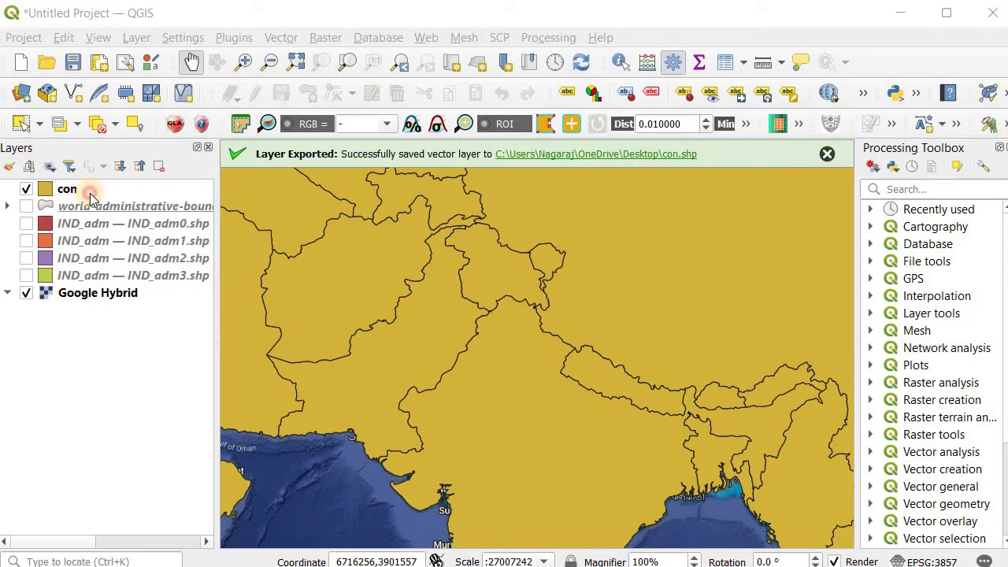
pyautogui.rightClick(91, 195)
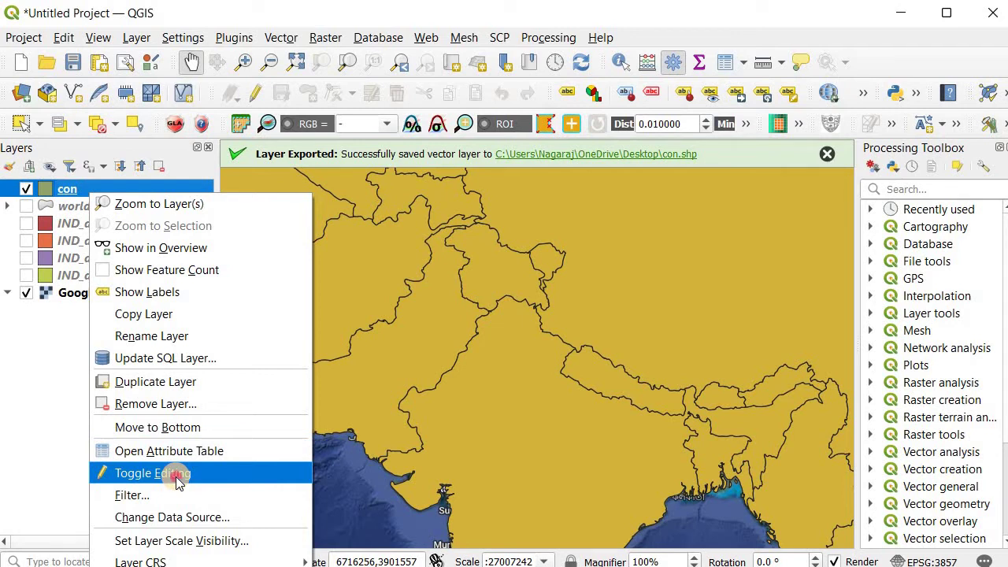
pyautogui.click(175, 476)
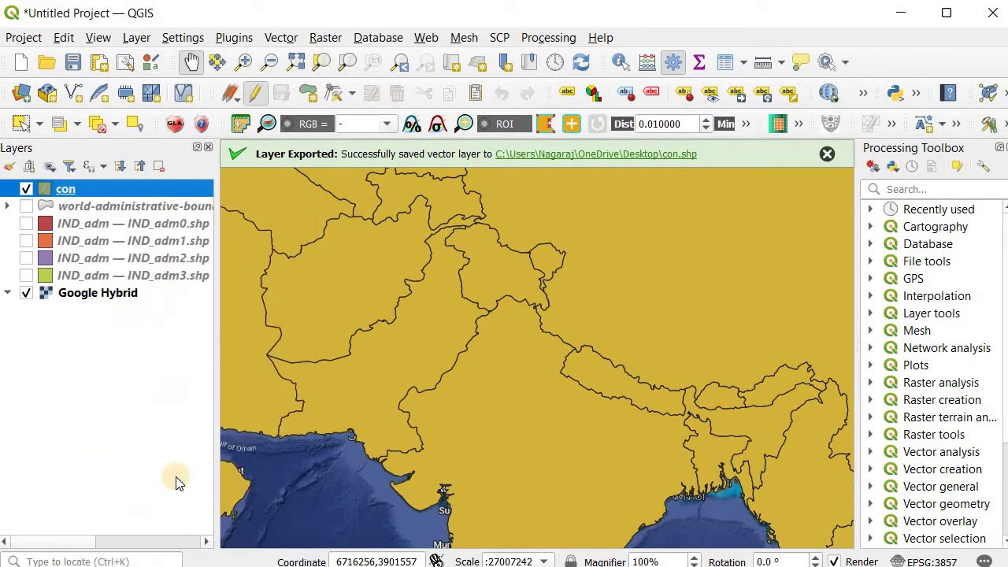
# Open the attribute table of the con layer and sort its records by the name field in ascending order
pyautogui.rightClick(88, 194)
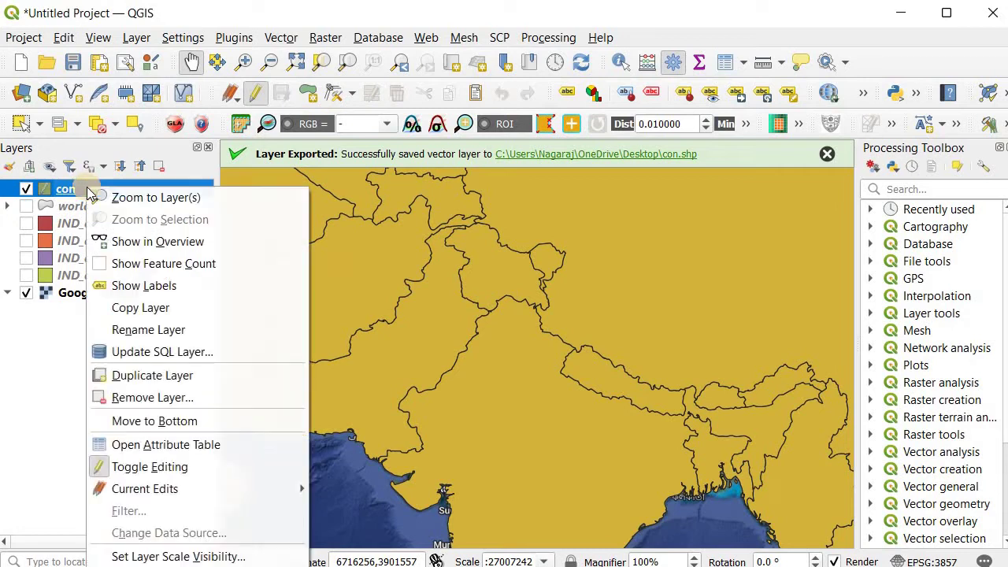
pyautogui.click(210, 444)
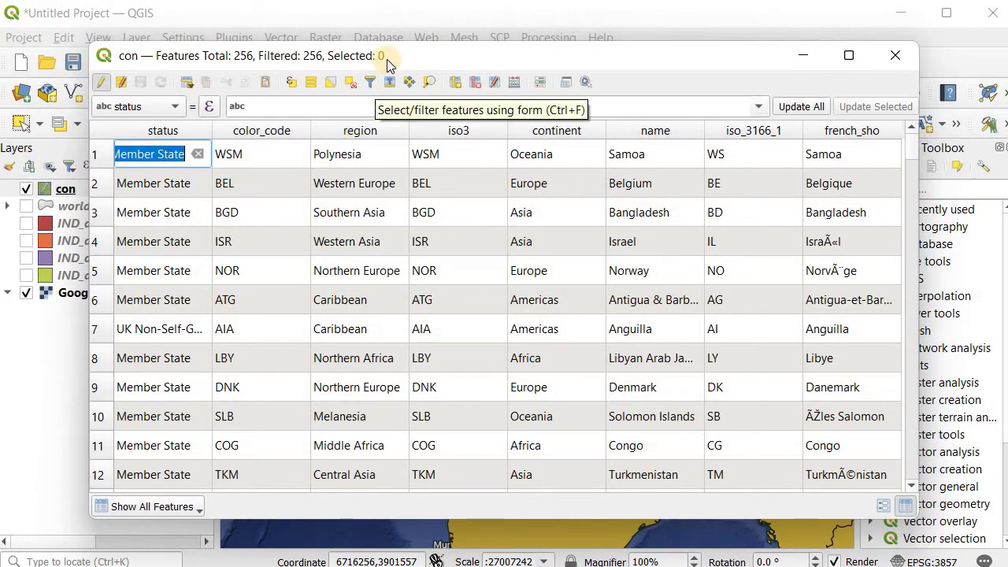
pyautogui.moveTo(387, 59); pyautogui.dragTo(892, 55)
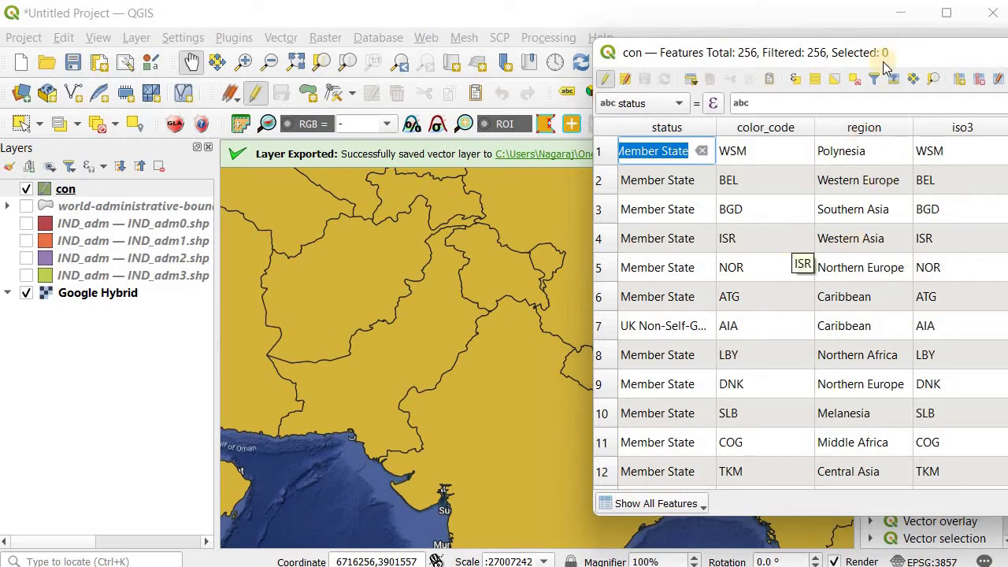
pyautogui.moveTo(880, 49); pyautogui.dragTo(676, 68)
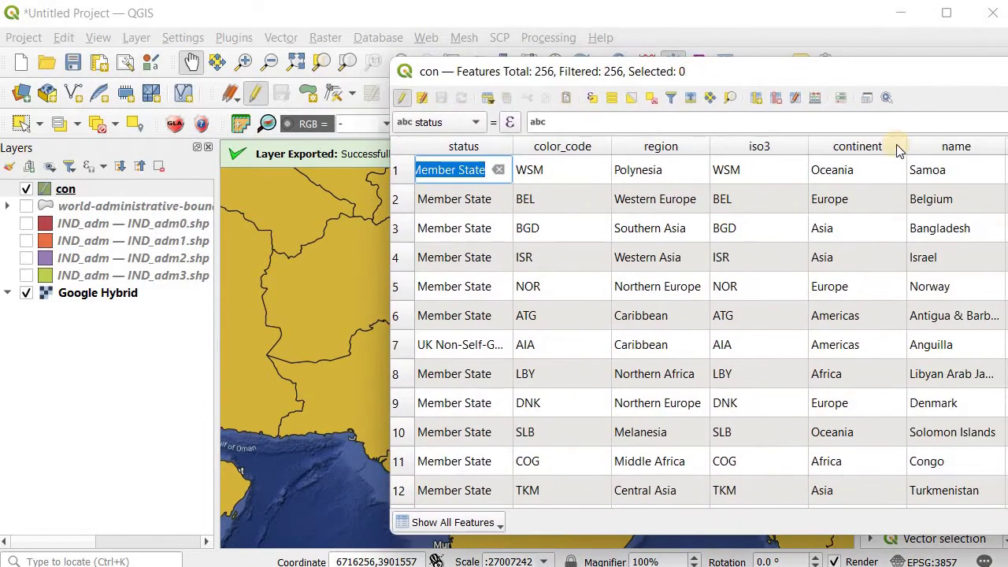
pyautogui.click(945, 147)
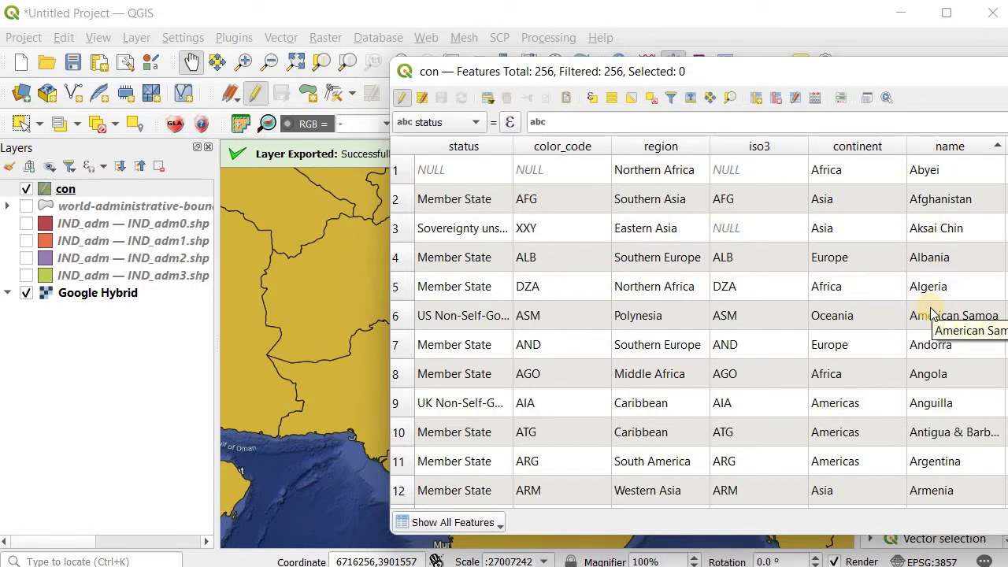
# Select the India record in the con attribute table and check the selected area on the map
pyautogui.moveTo(796, 72); pyautogui.dragTo(1007, 78)
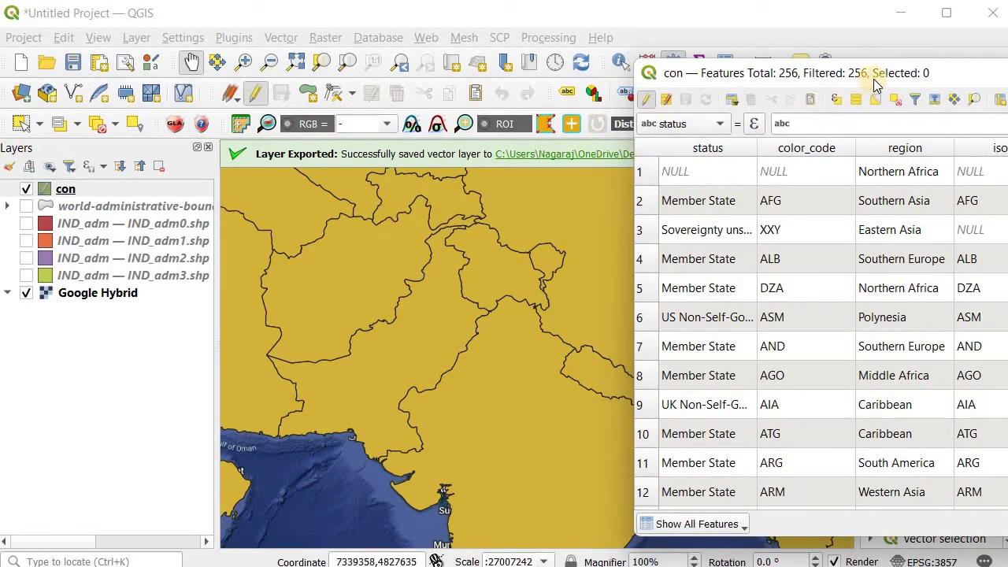
pyautogui.moveTo(876, 83); pyautogui.dragTo(484, 76)
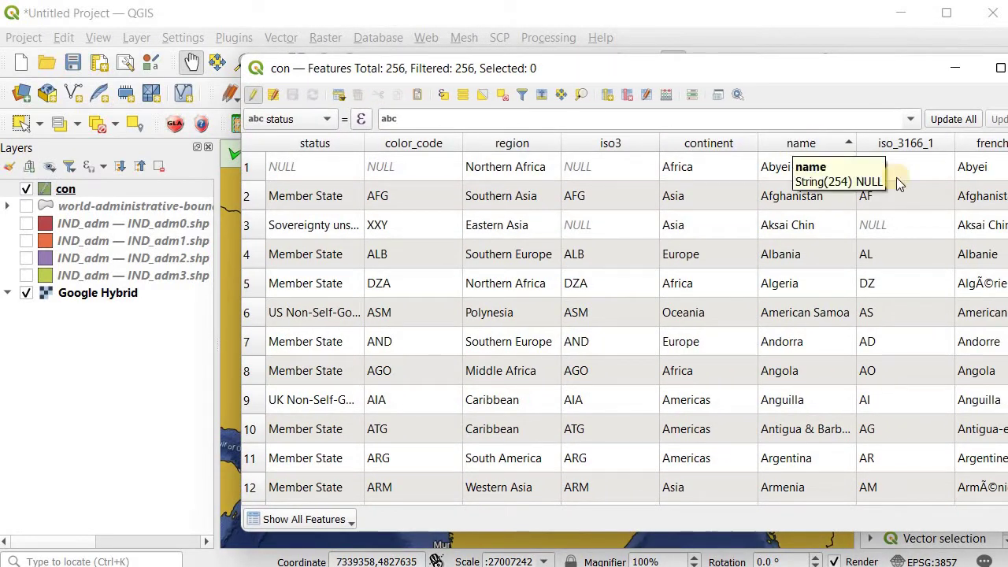
pyautogui.scroll(-17, 623, 328)
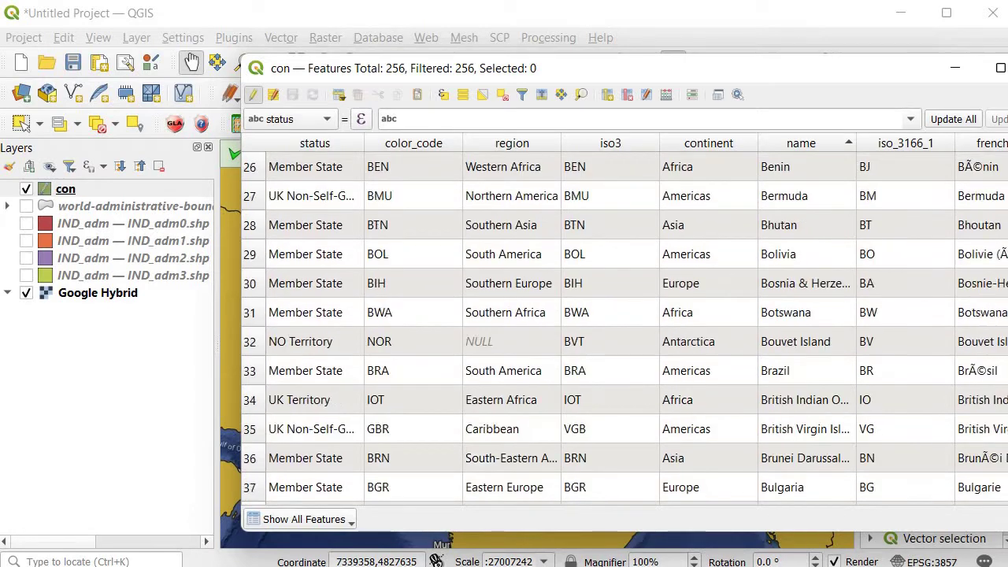
pyautogui.scroll(-19, 622, 329)
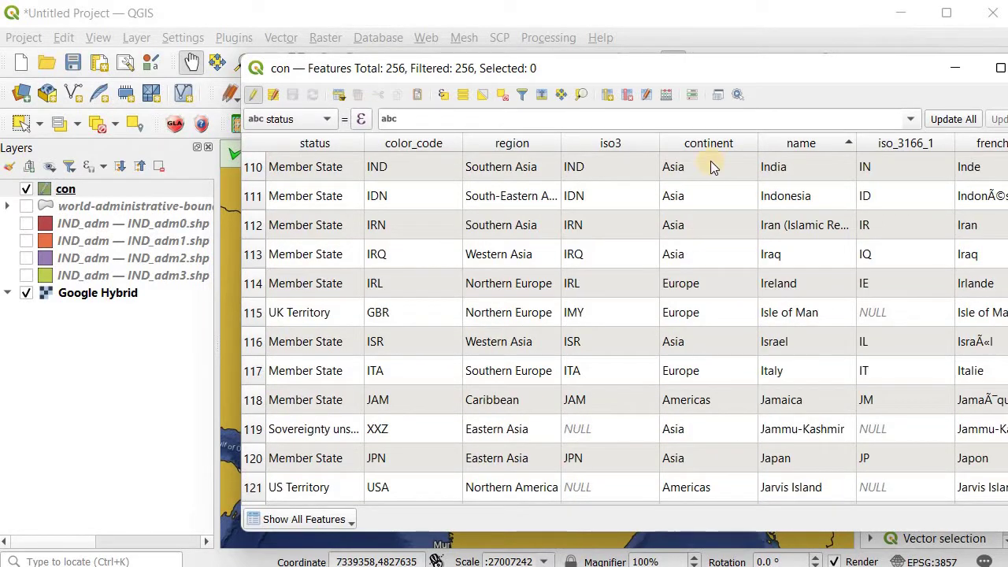
pyautogui.click(256, 172)
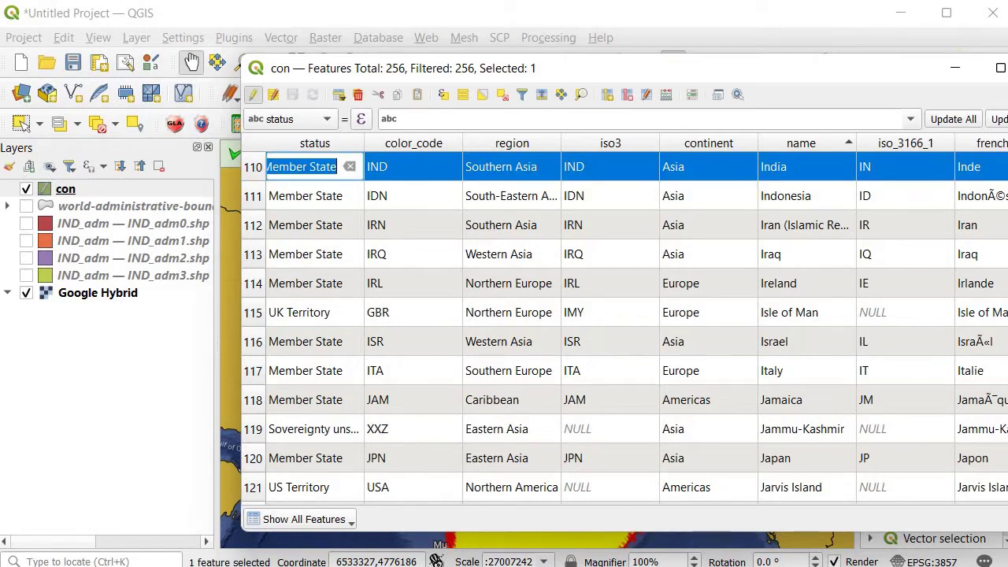
pyautogui.moveTo(683, 74); pyautogui.dragTo(1007, 50)
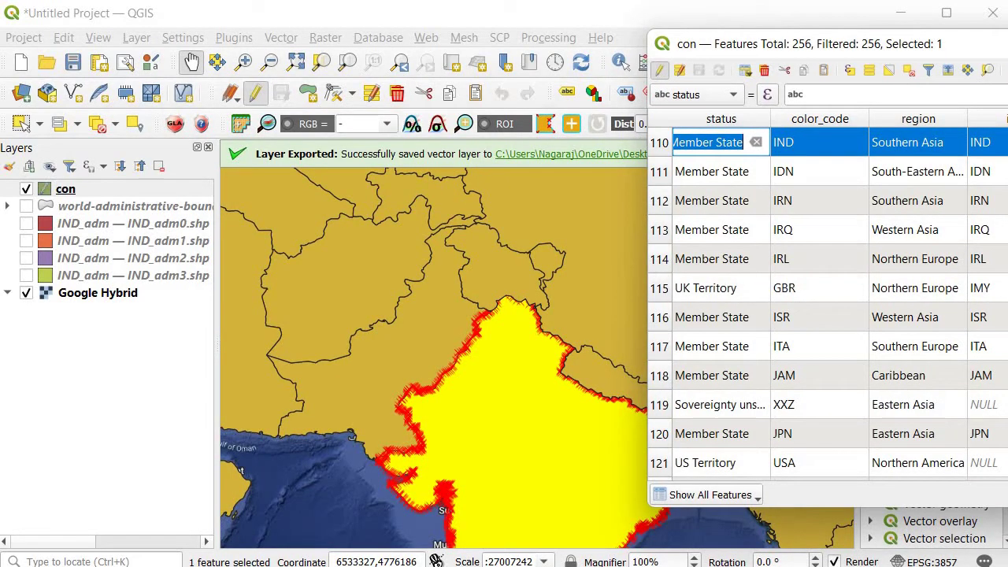
pyautogui.moveTo(1007, 49); pyautogui.dragTo(636, 81)
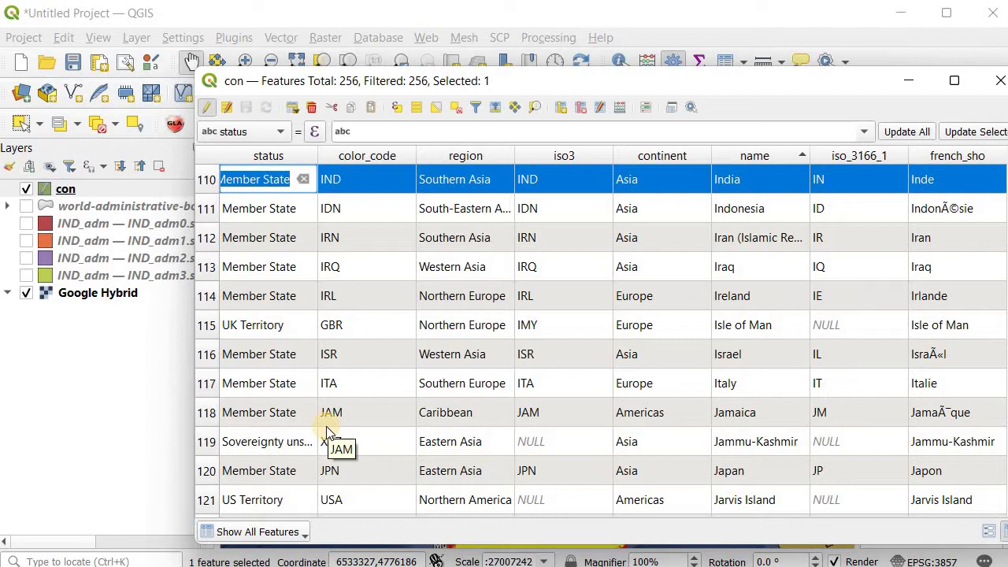
# Add the Jammu-Kashmir and Aksai Chin records to the India selection, check the three areas on the map, and close the attribute table
pyautogui.keyDown('ctrl'); pyautogui.click(207, 446); pyautogui.keyUp('ctrl')
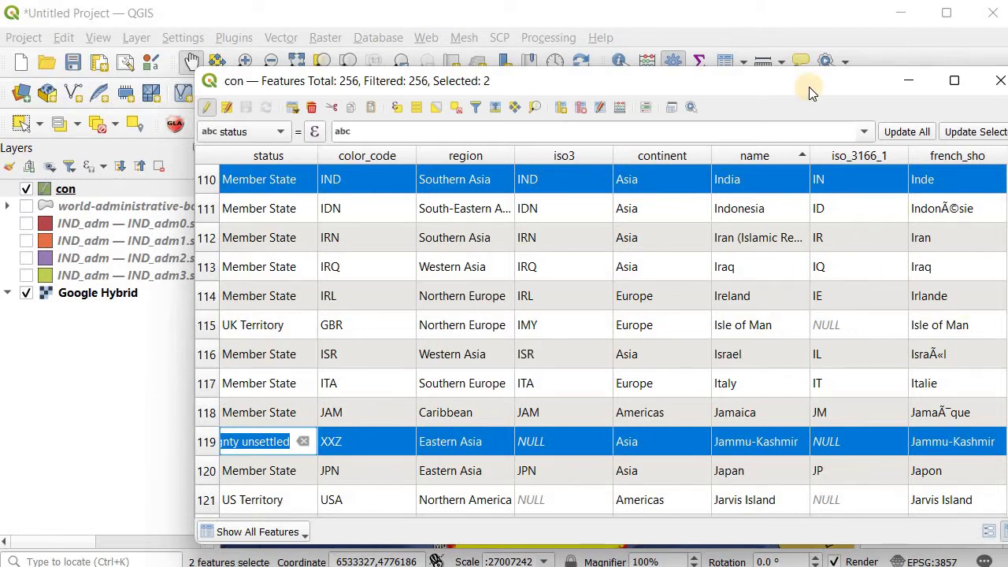
pyautogui.moveTo(743, 60); pyautogui.dragTo(743, 59)
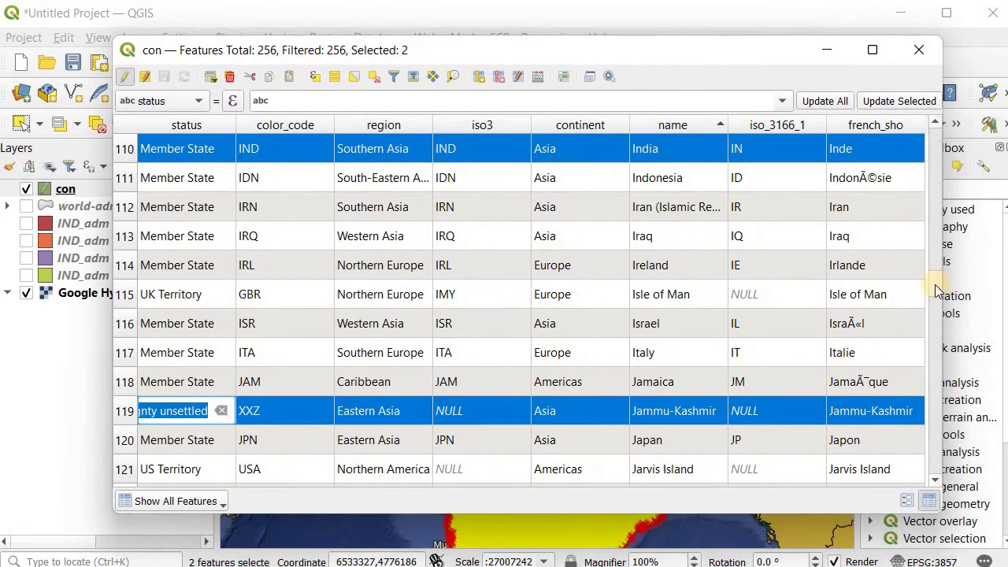
pyautogui.moveTo(935, 284); pyautogui.dragTo(930, 175)
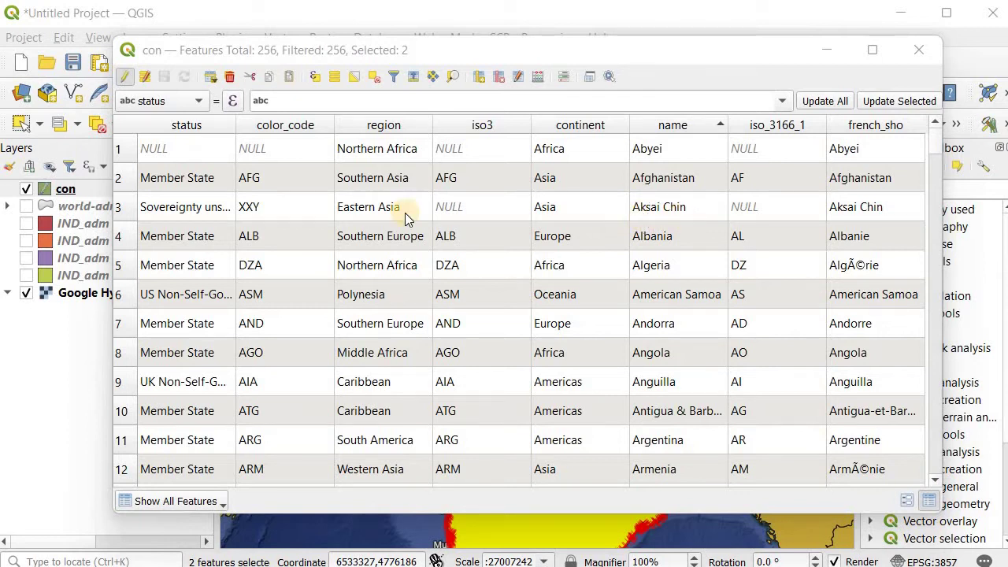
pyautogui.doubleClick(134, 208)
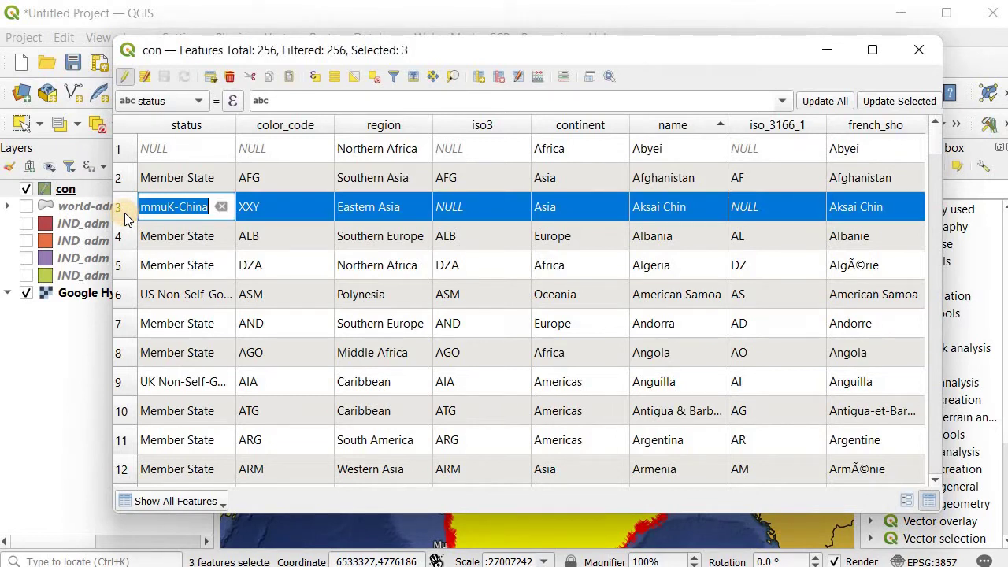
pyautogui.moveTo(605, 53); pyautogui.dragTo(1007, 53)
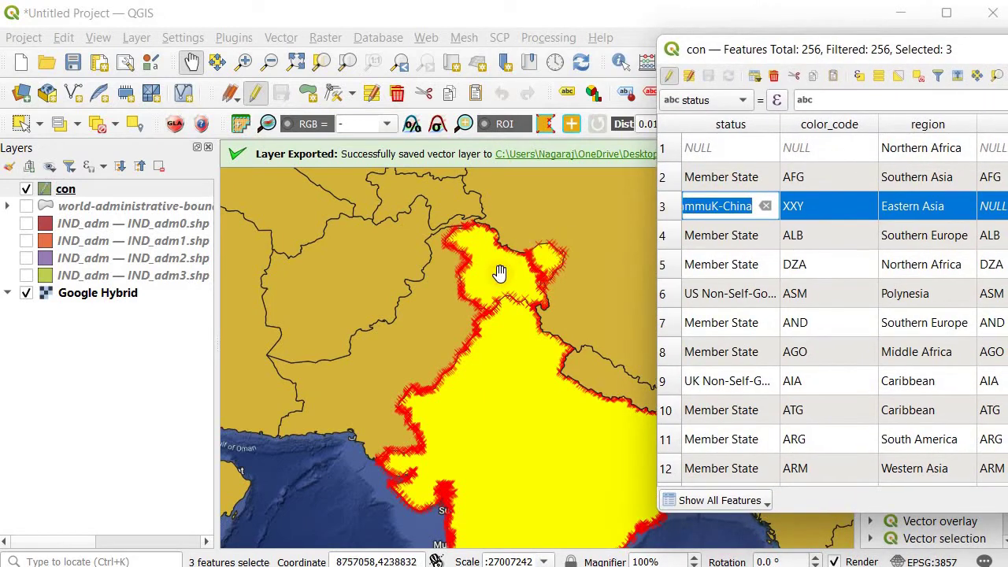
pyautogui.moveTo(949, 50); pyautogui.dragTo(442, 72)
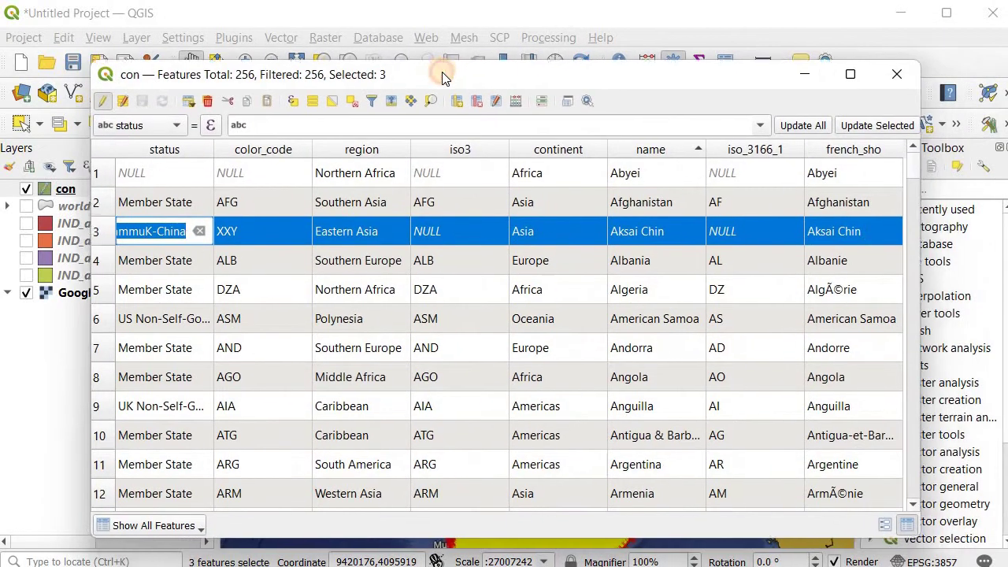
pyautogui.click(894, 74)
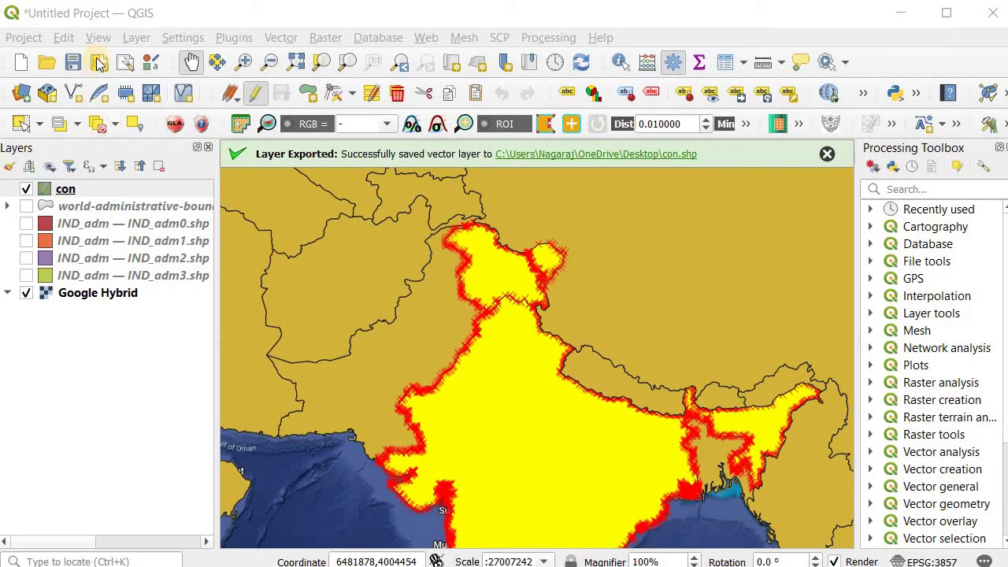
# Merge the selected India, Jammu-Kashmir and Aksai Chin features into one, with the attributes of the India feature (Id 37)
pyautogui.click(64, 38)
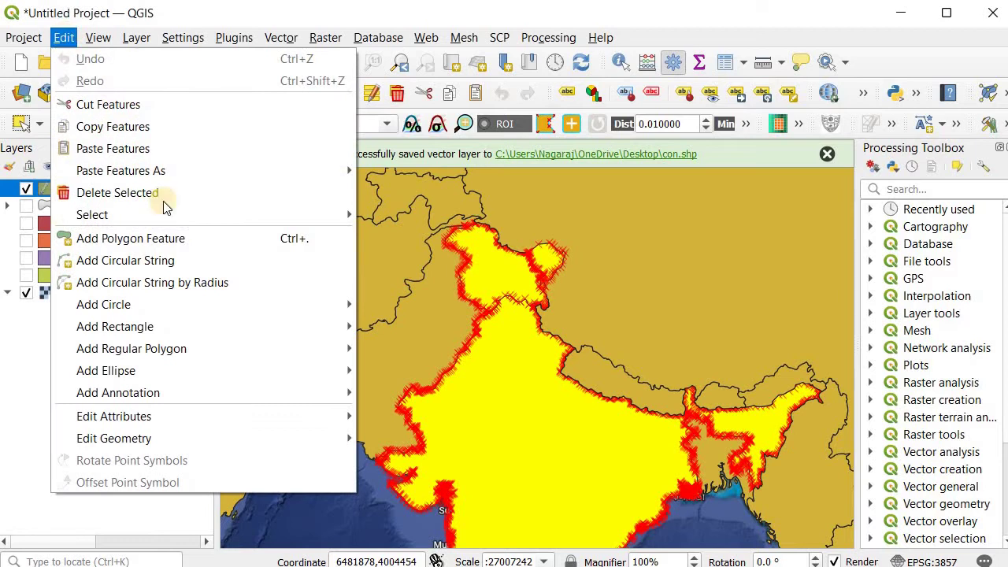
pyautogui.moveTo(256, 322)
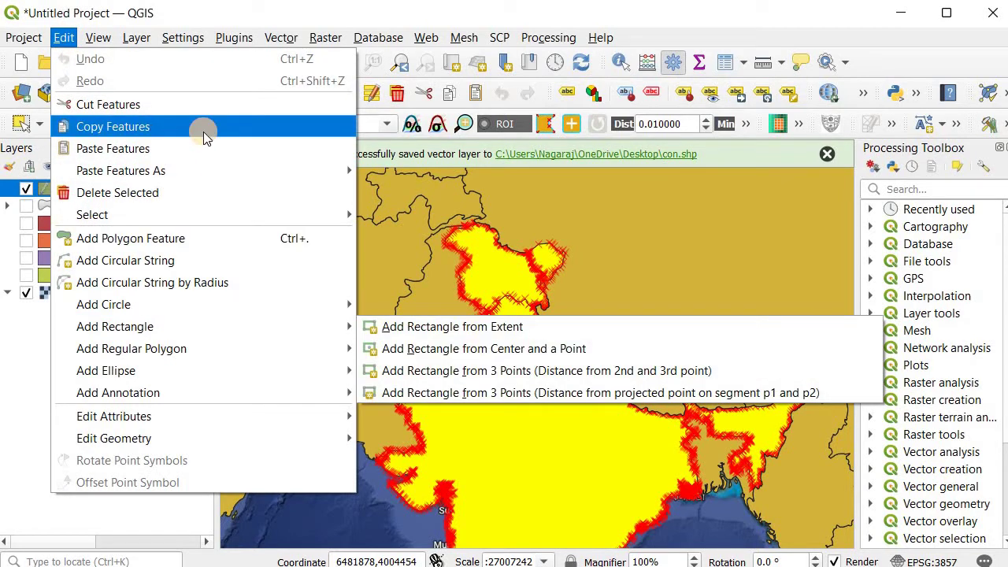
pyautogui.moveTo(134, 41)
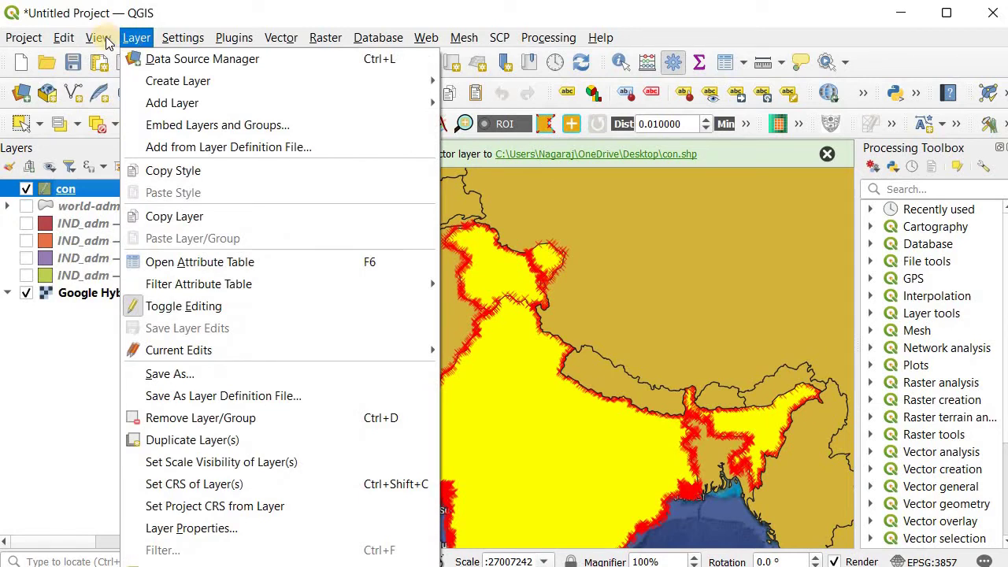
pyautogui.moveTo(65, 36)
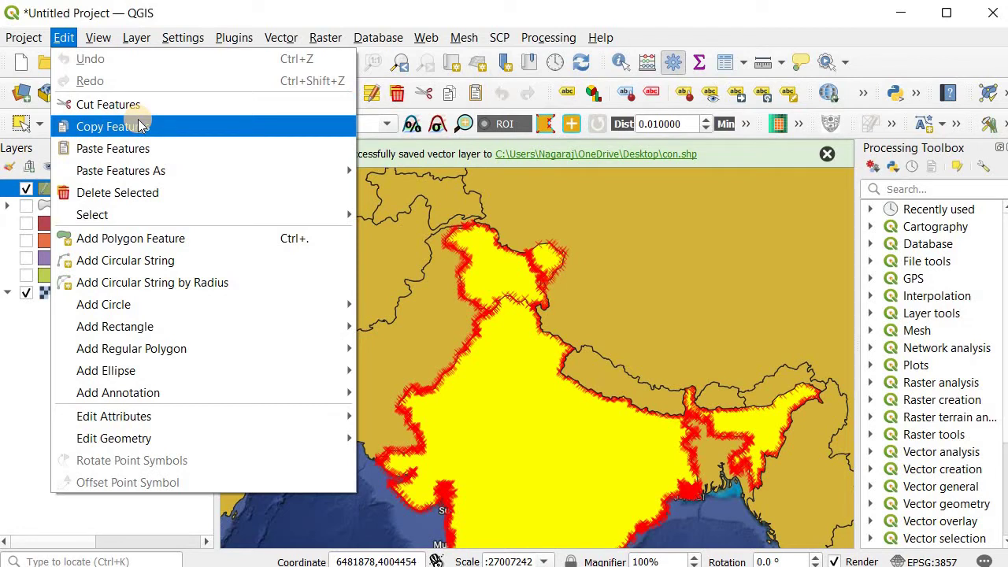
pyautogui.moveTo(281, 438)
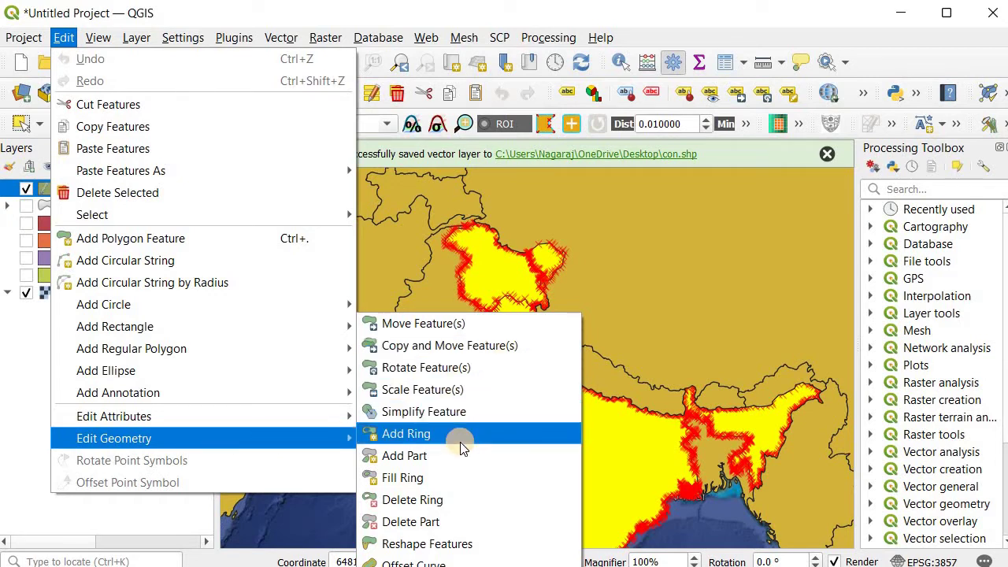
pyautogui.click(485, 526)
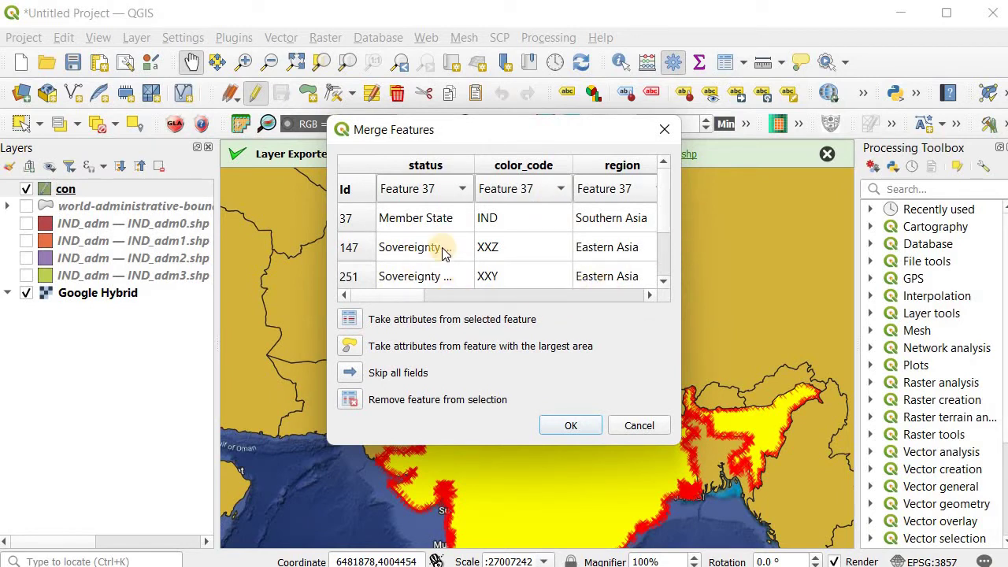
pyautogui.click(359, 219)
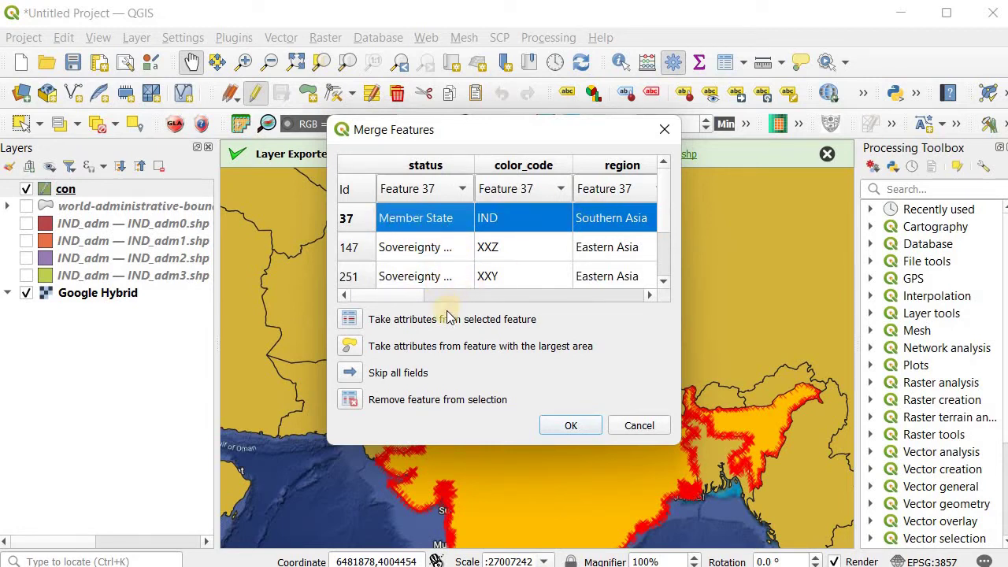
pyautogui.click(563, 425)
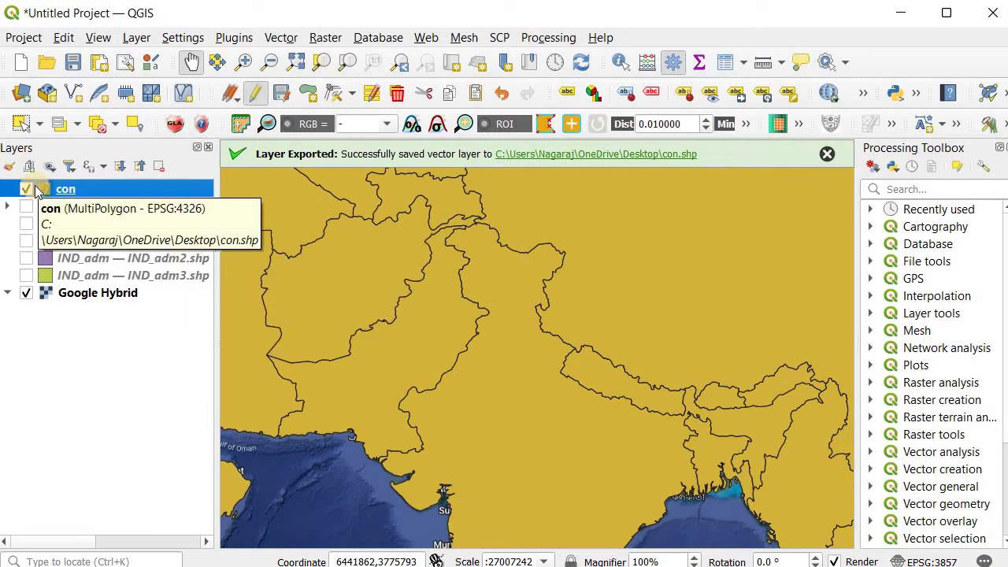
# Stop editing the con layer and save the changes from the merge
pyautogui.click(66, 192)
pyautogui.rightClick(67, 193)
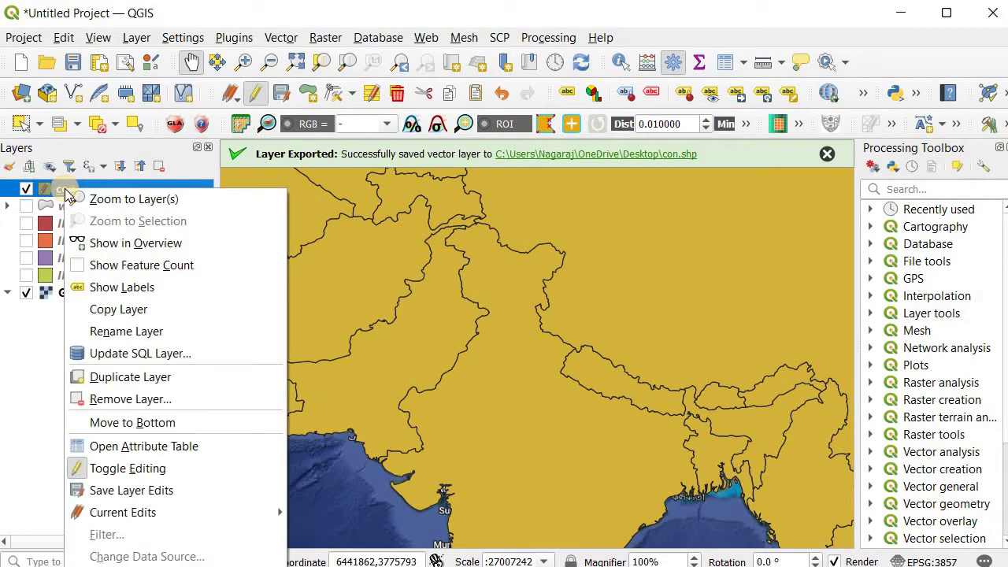
pyautogui.click(152, 468)
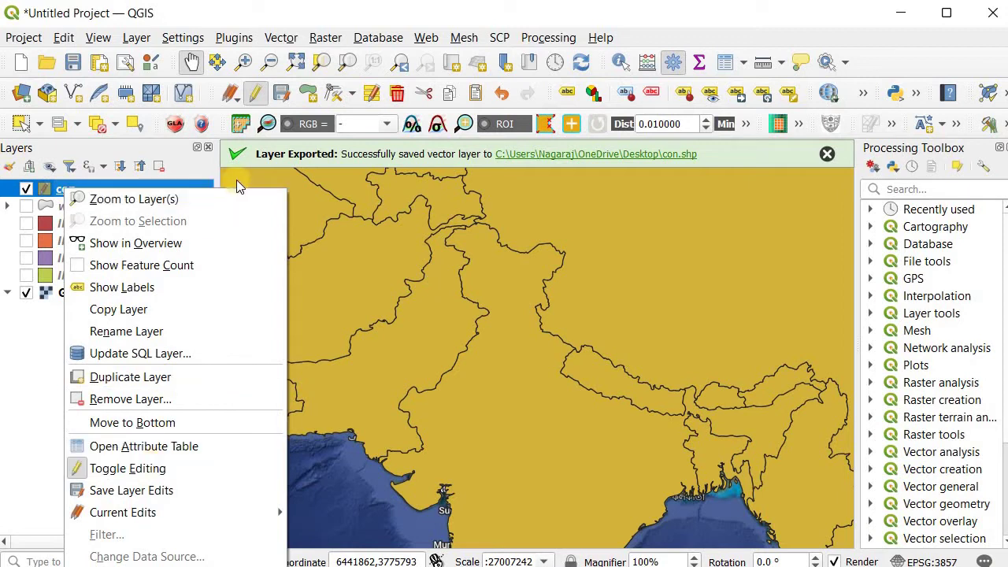
pyautogui.click(256, 93)
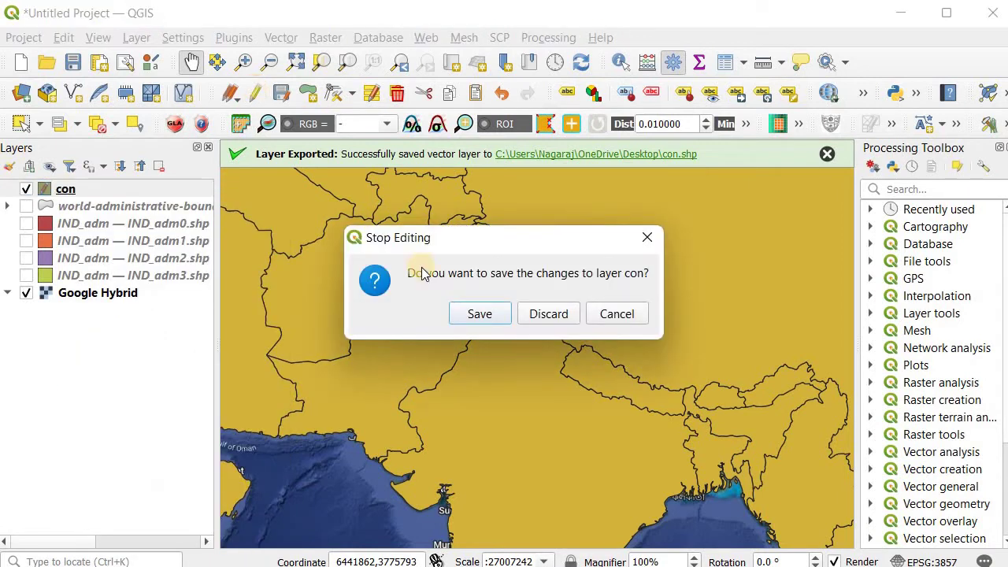
pyautogui.click(467, 315)
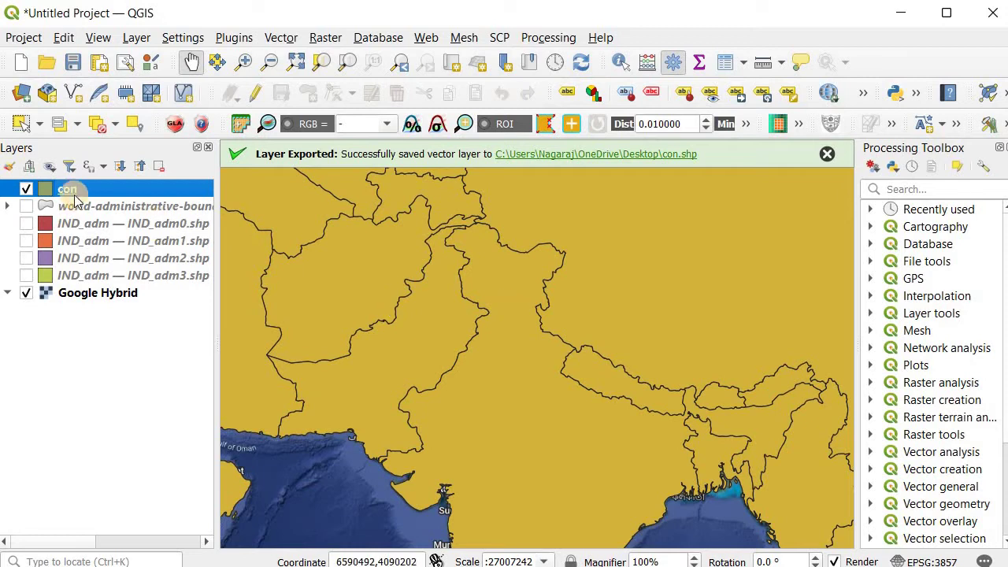
# Select the India record in the con layer's attribute table and check the merged area on the map
pyautogui.moveTo(72, 194)
pyautogui.rightClick(74, 196)
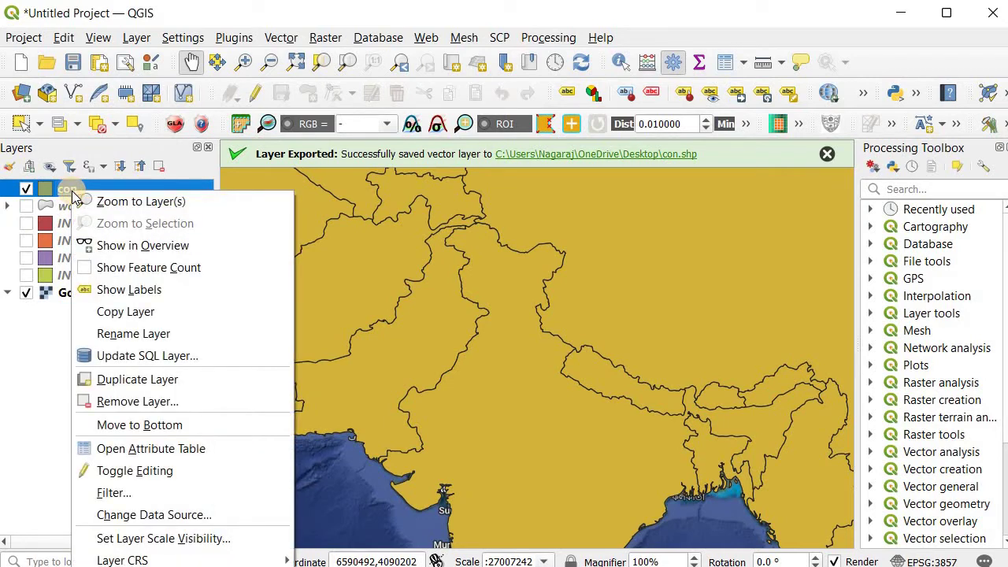
pyautogui.click(76, 200)
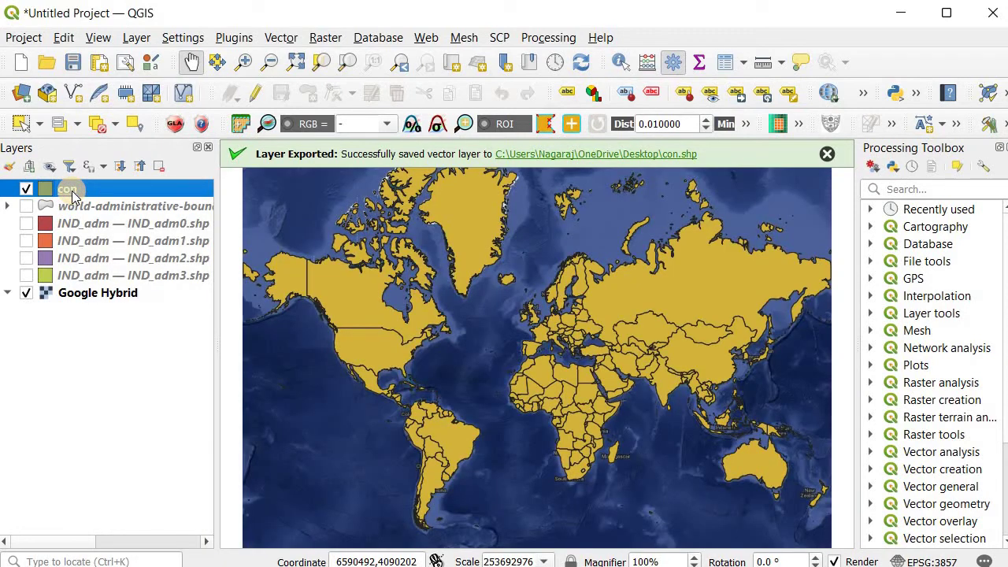
pyautogui.click(726, 66)
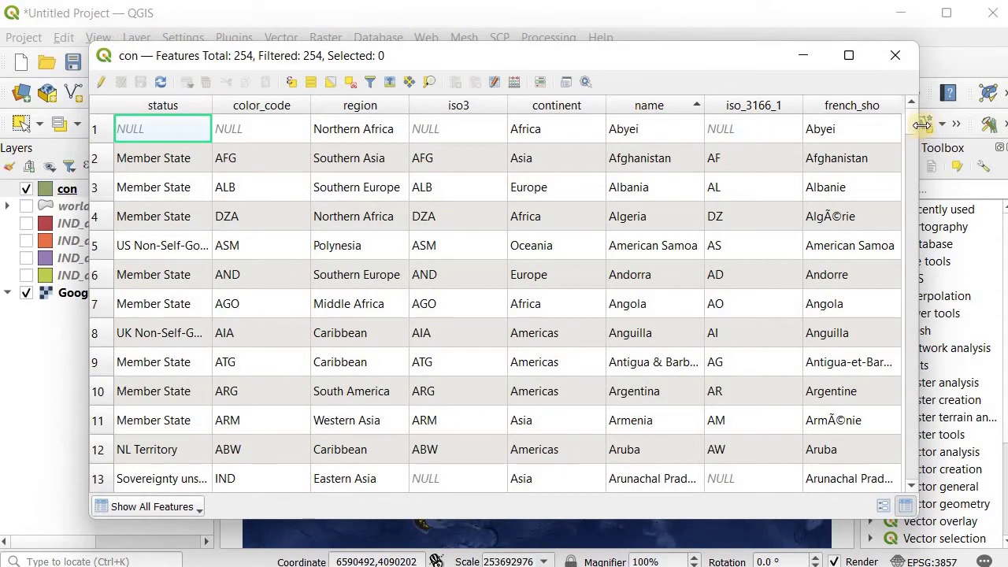
pyautogui.moveTo(913, 128); pyautogui.dragTo(912, 286)
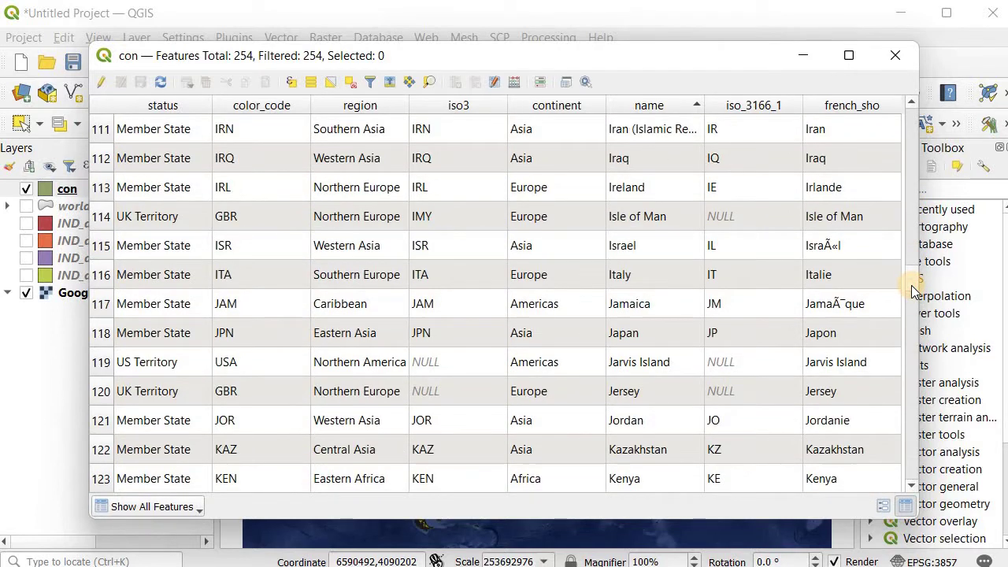
pyautogui.click(912, 103)
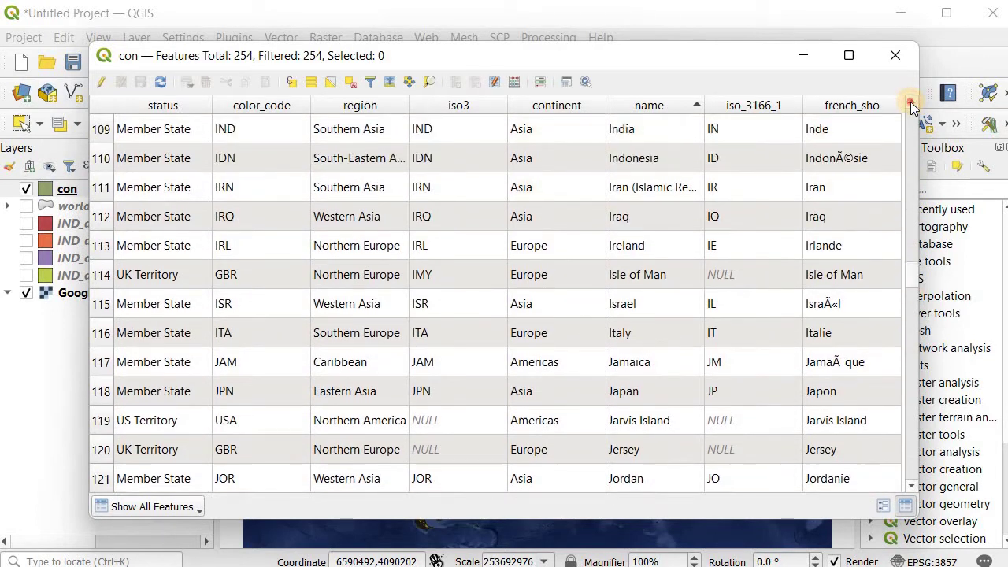
pyautogui.click(911, 105)
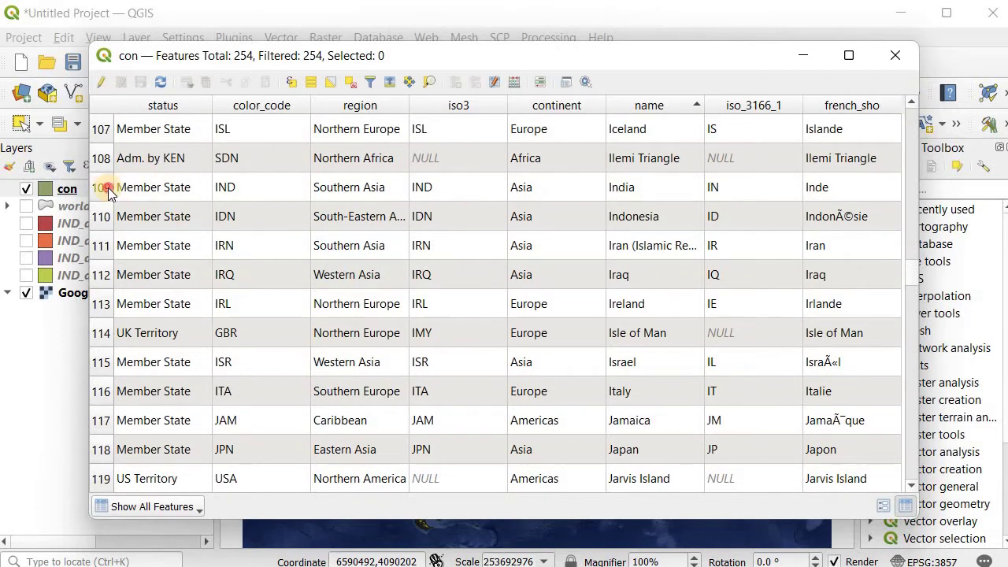
pyautogui.click(132, 186)
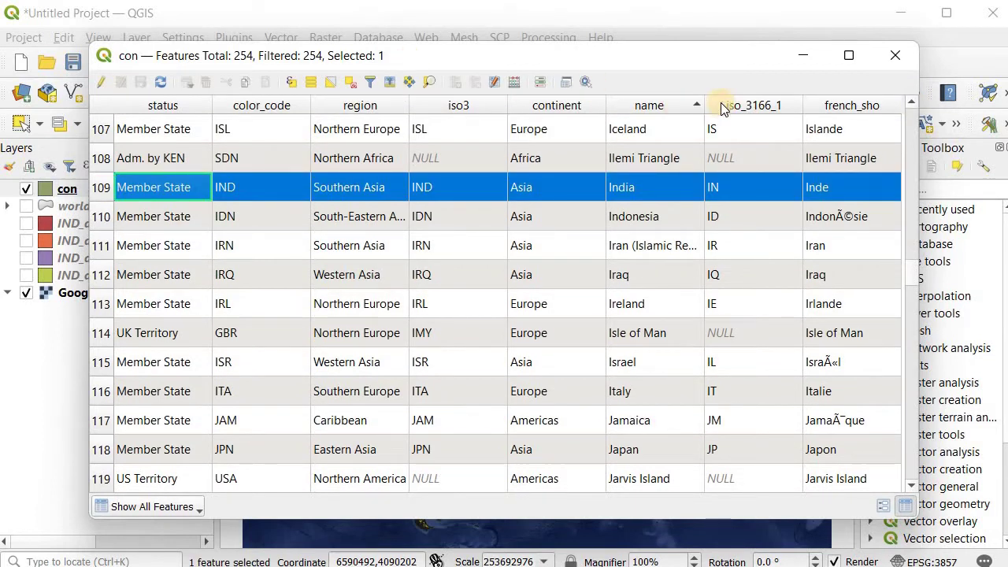
pyautogui.click(892, 57)
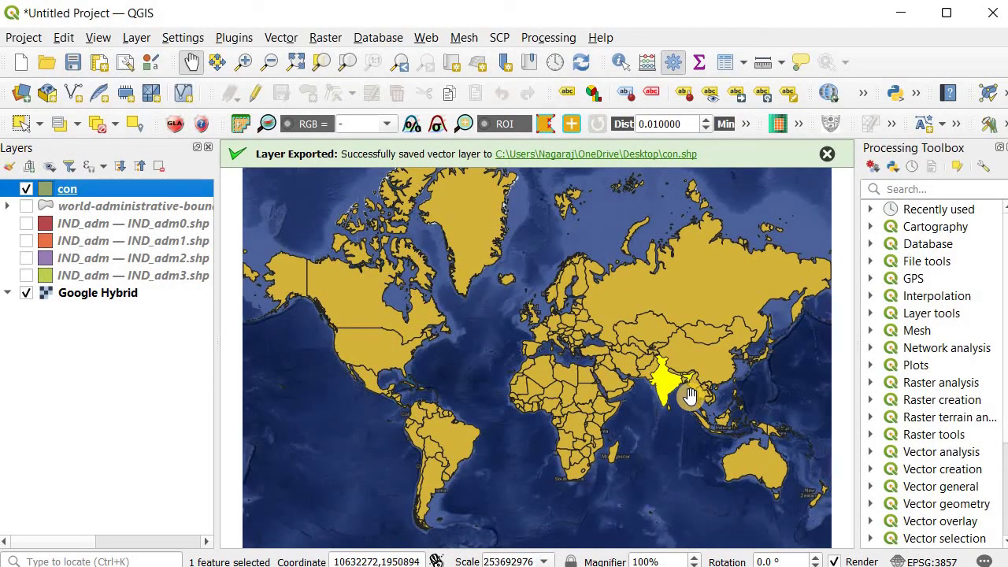
pyautogui.scroll(3, 690, 397)
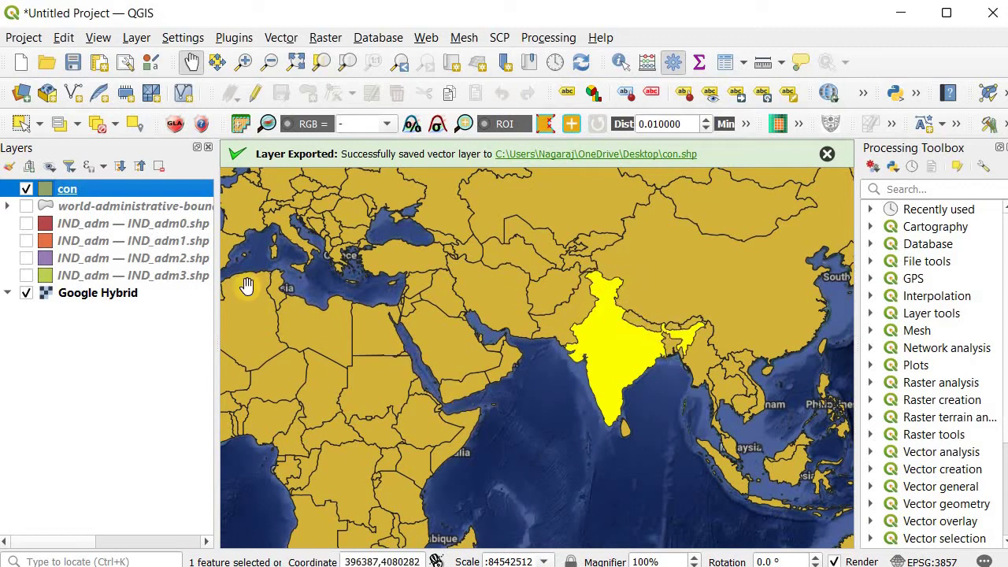
# Export only the selected India feature of con as an ESRI Shapefile named ind on the Desktop, in EPSG:4326 - WGS 84, and add it to the map
pyautogui.rightClick(78, 190)
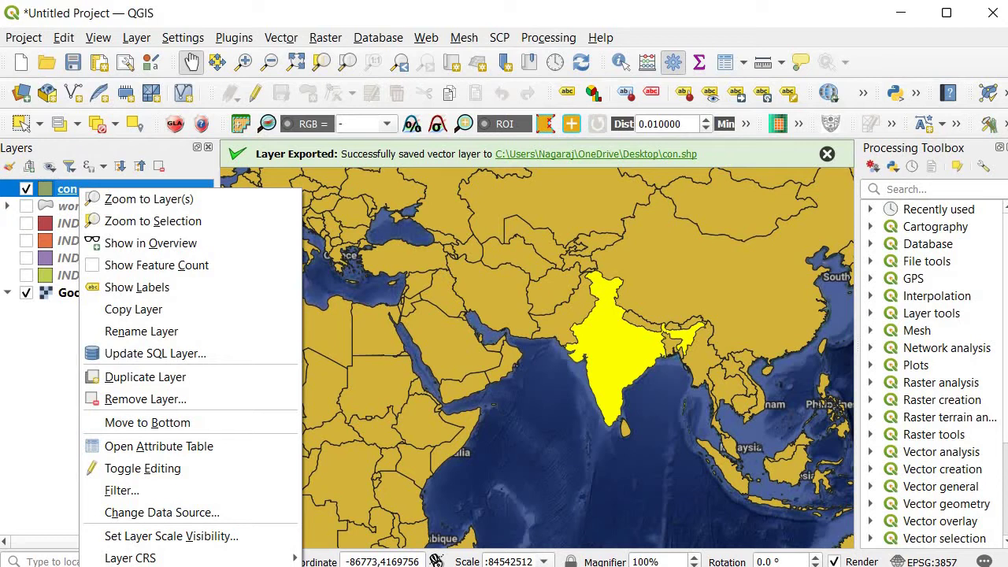
pyautogui.click(150, 564)
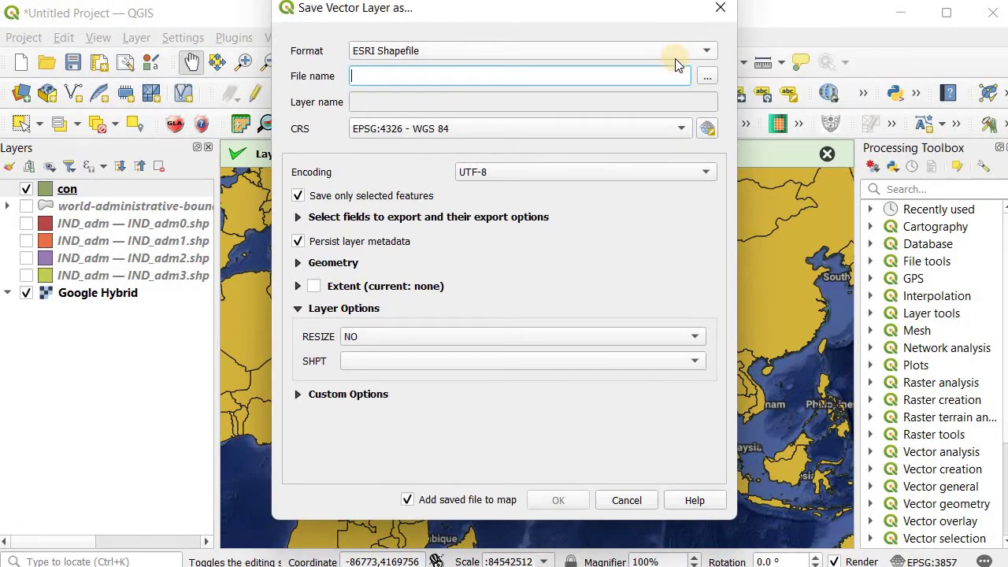
pyautogui.click(707, 76)
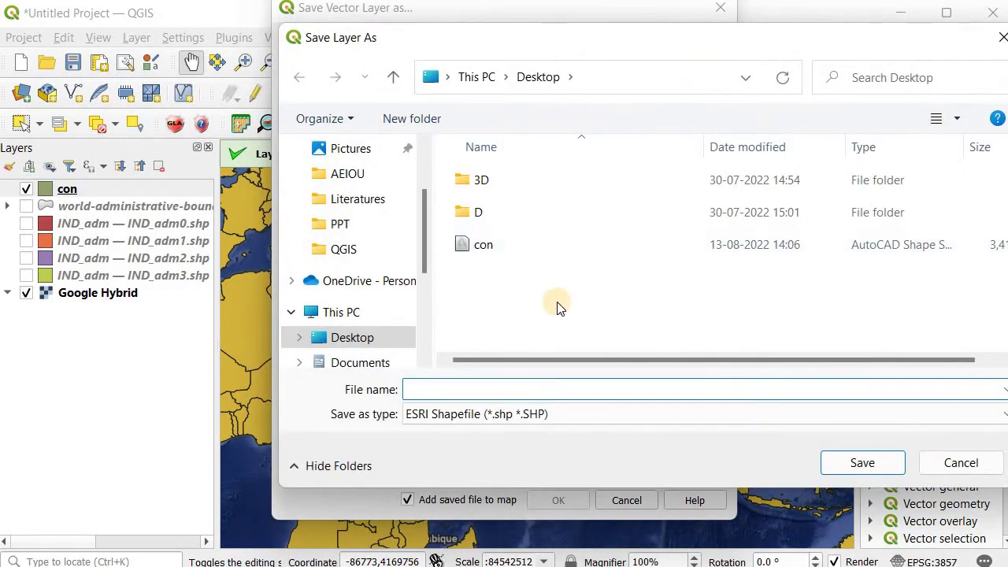
pyautogui.write('ind')
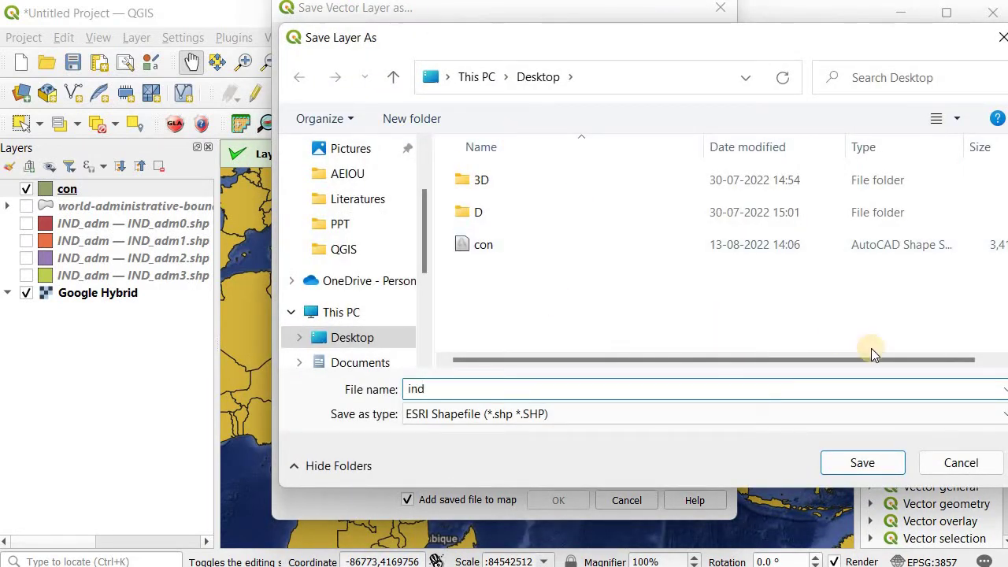
pyautogui.click(860, 463)
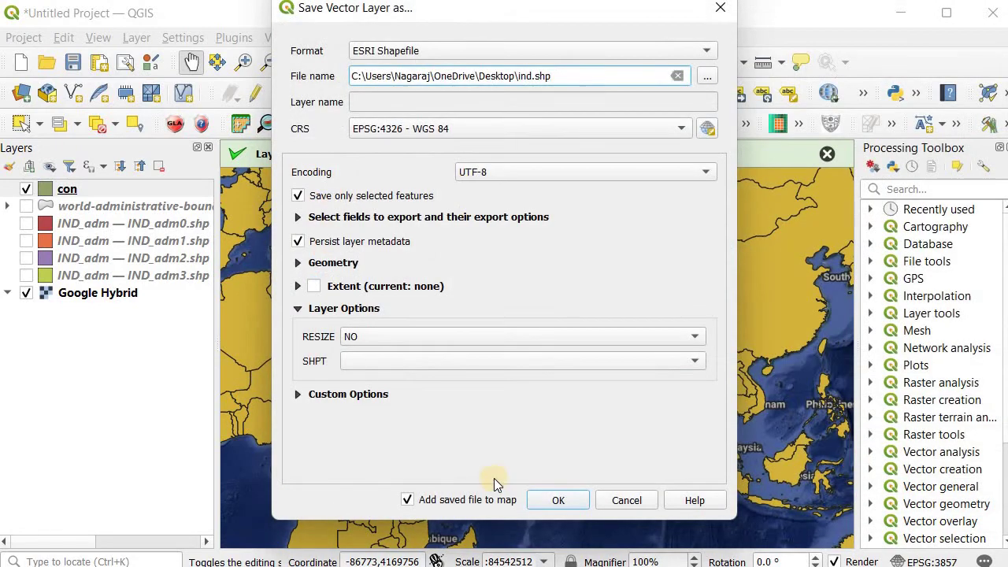
pyautogui.click(551, 500)
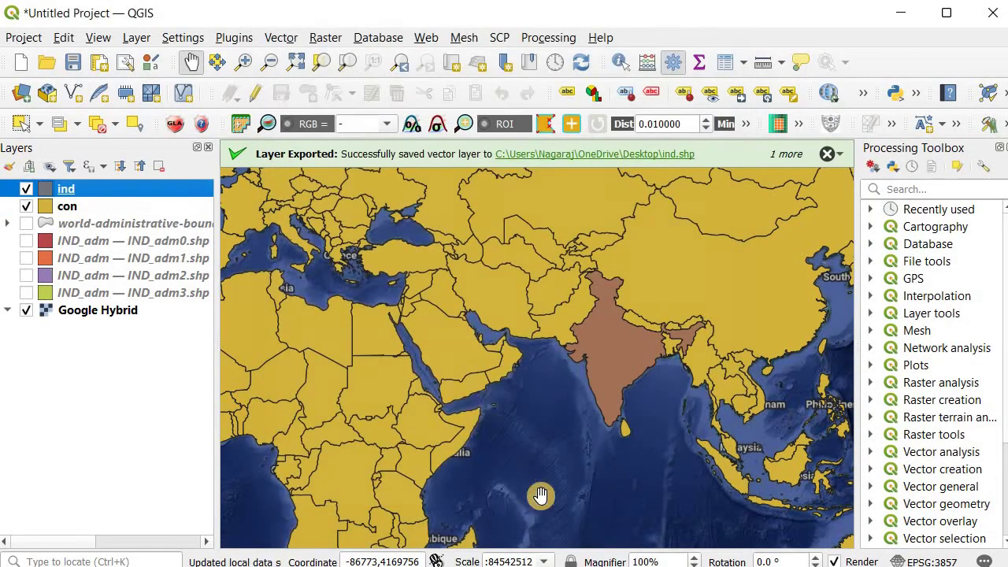
# Hide the con layer and examine the exported India boundary over the Google Hybrid basemap
pyautogui.click(26, 207)
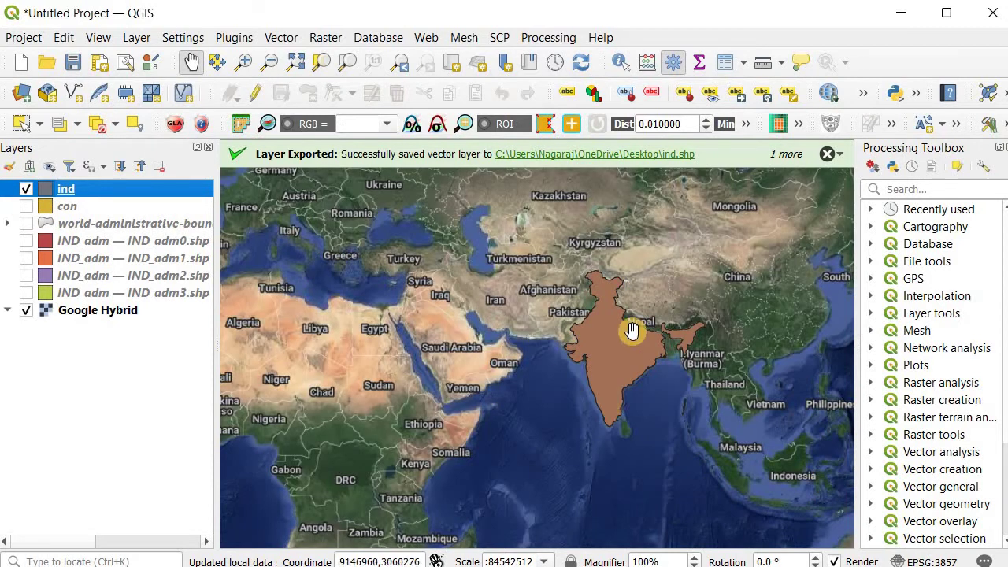
pyautogui.scroll(1, 630, 333)
pyautogui.moveTo(696, 420); pyautogui.dragTo(592, 403)
# Hide the ind layer and compare India's boundary in world-administrative-boundaries with the merged one in con
pyautogui.click(26, 189)
pyautogui.click(26, 224)
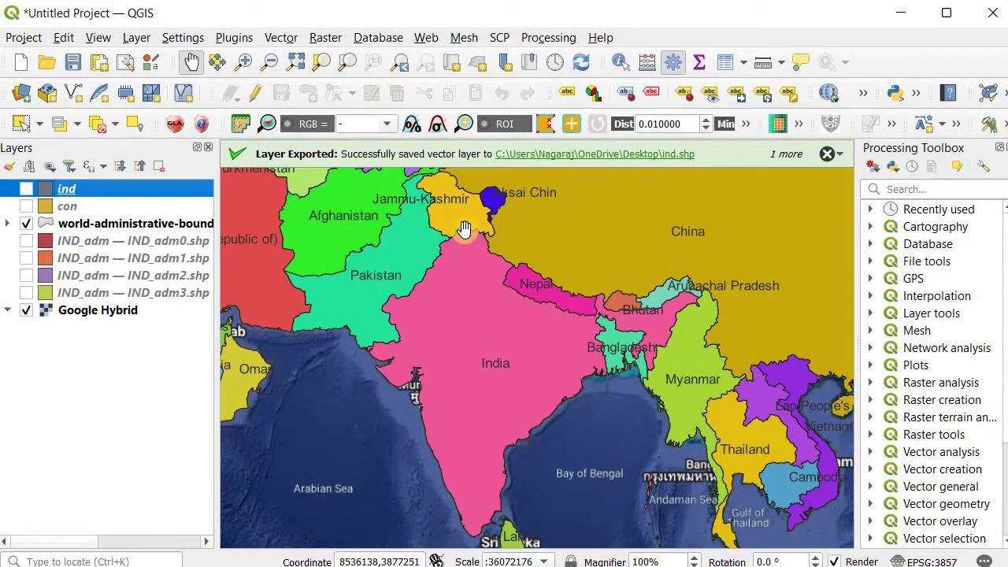
pyautogui.moveTo(487, 272); pyautogui.dragTo(486, 281)
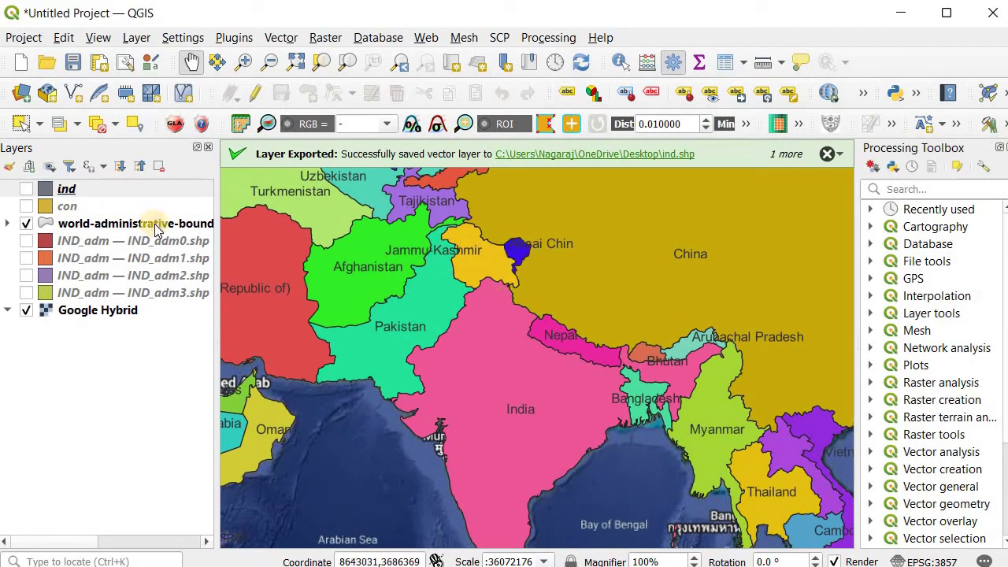
pyautogui.click(32, 204)
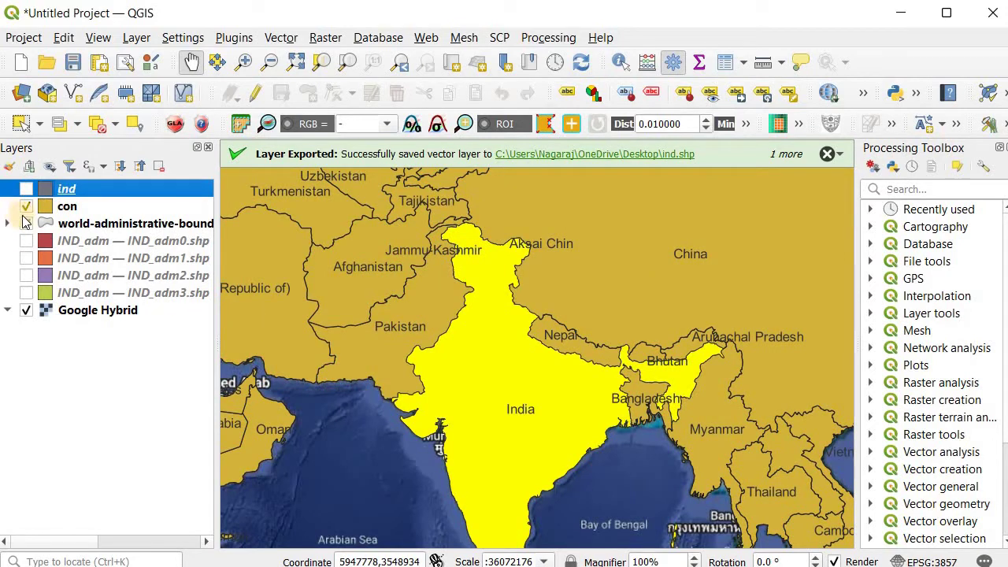
pyautogui.click(27, 226)
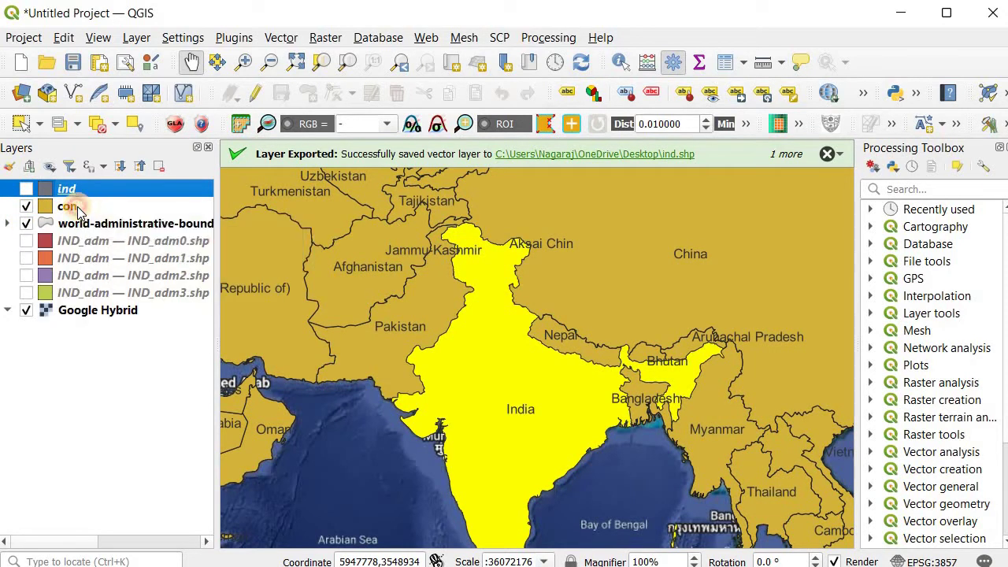
# Open the con layer's attribute table, deselect the India record, and close the table
pyautogui.click(75, 209)
pyautogui.rightClick(79, 211)
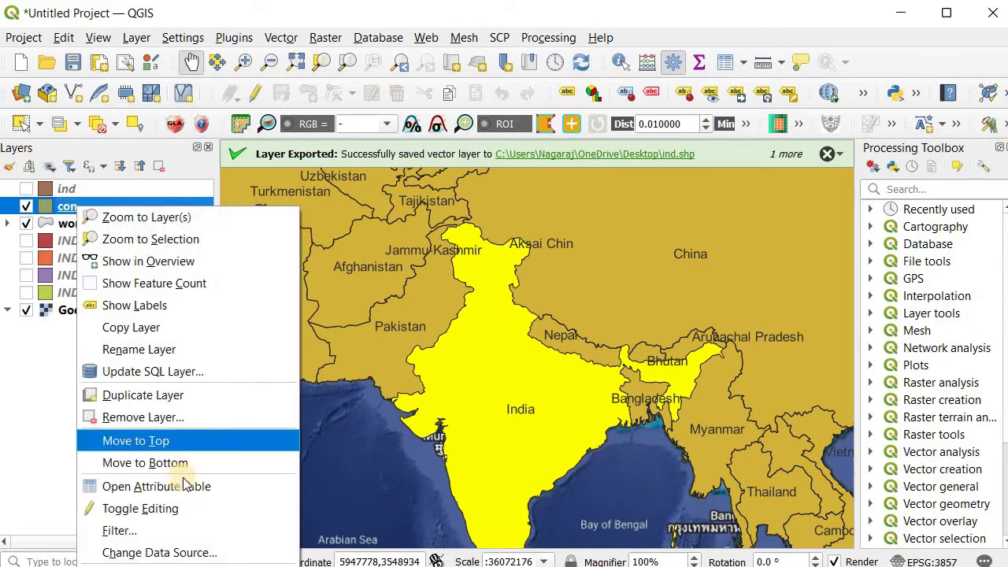
pyautogui.click(182, 486)
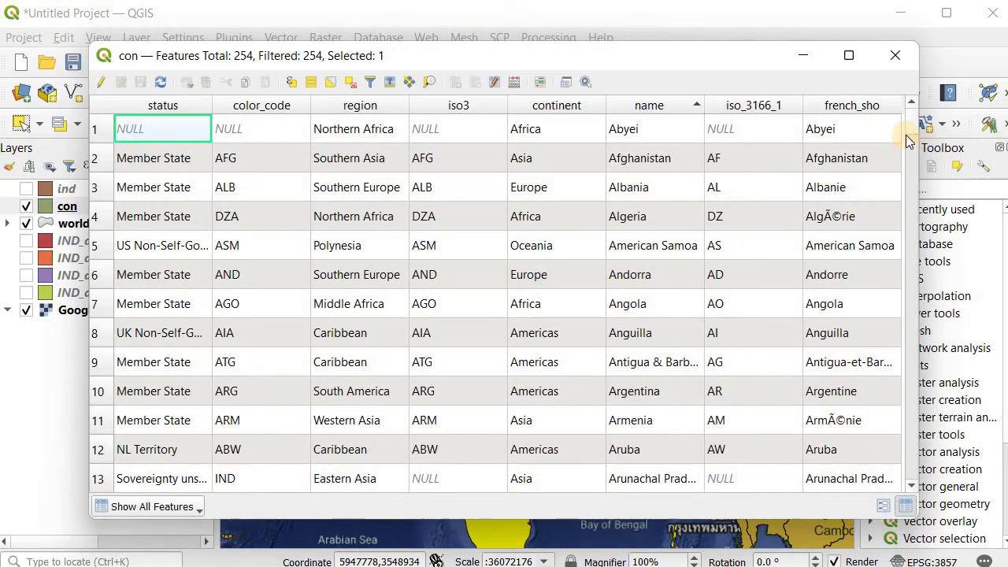
pyautogui.moveTo(912, 129); pyautogui.dragTo(719, 220)
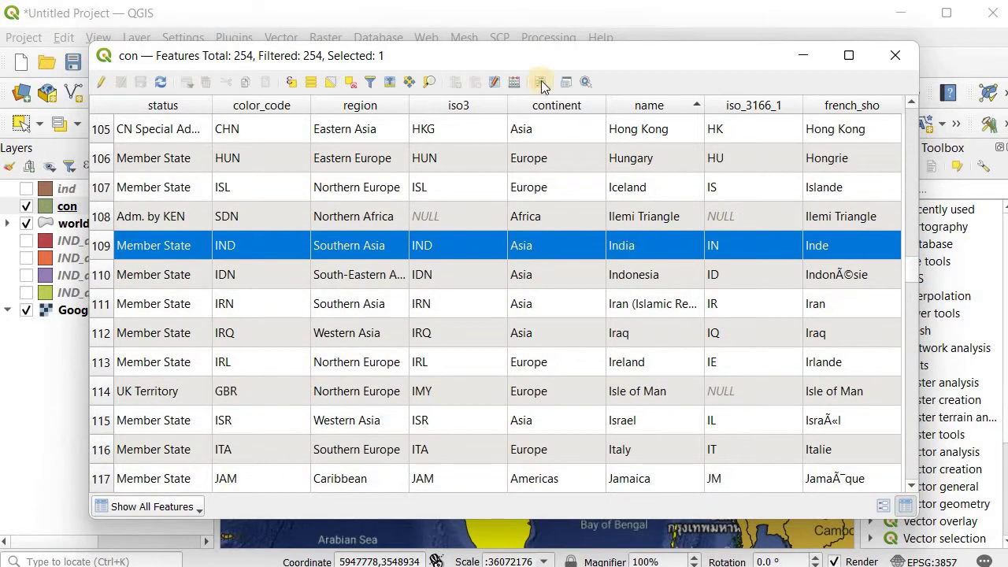
pyautogui.moveTo(515, 60); pyautogui.dragTo(570, 55)
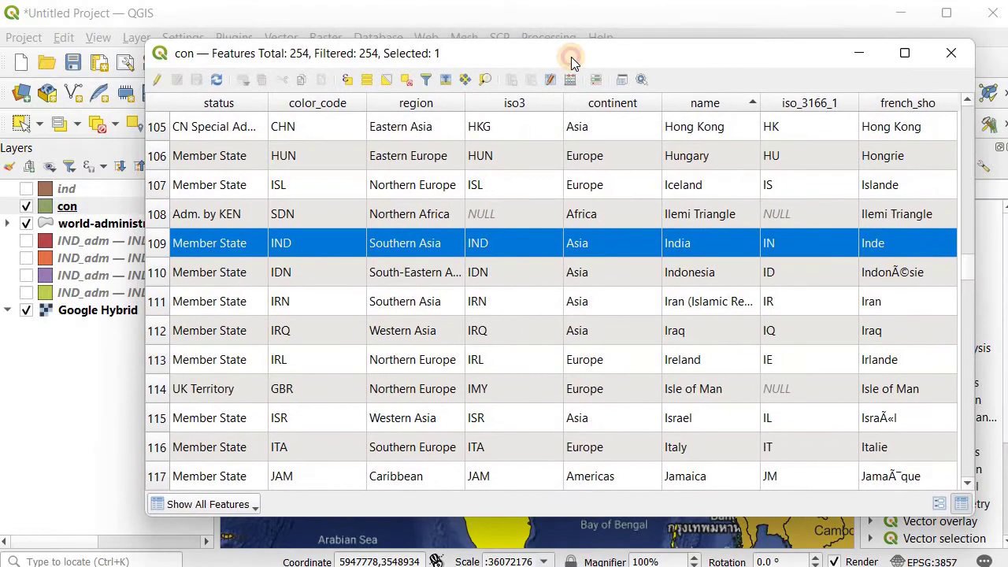
pyautogui.click(407, 81)
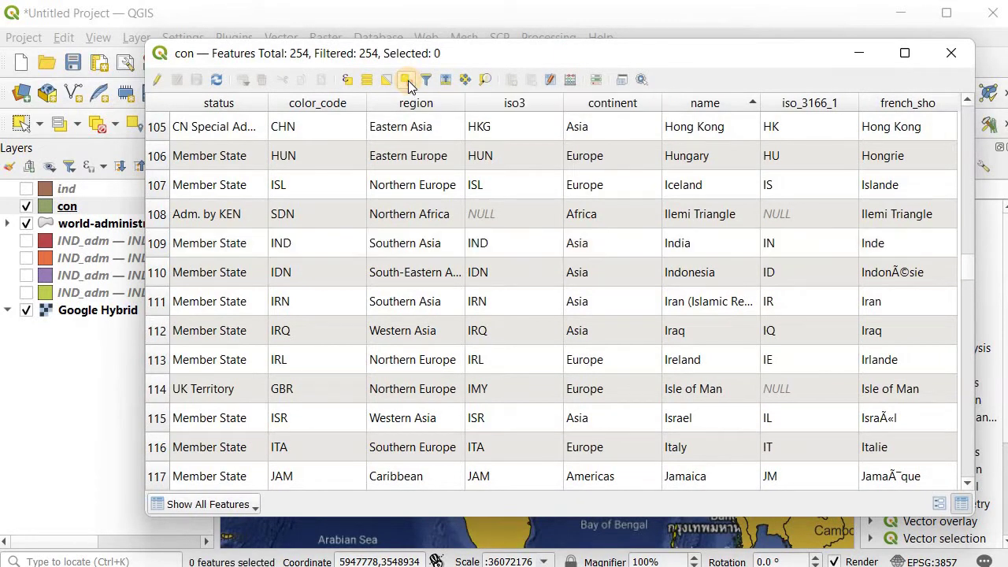
pyautogui.click(952, 54)
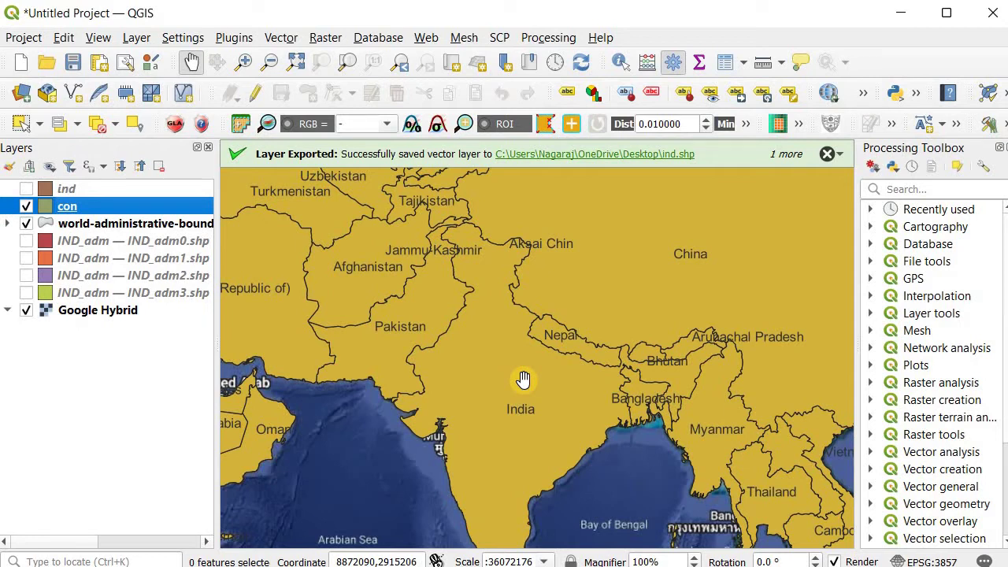
# Display the ind layer on top of con and hide the world-administrative-boundaries layer
pyautogui.moveTo(78, 207); pyautogui.dragTo(30, 198)
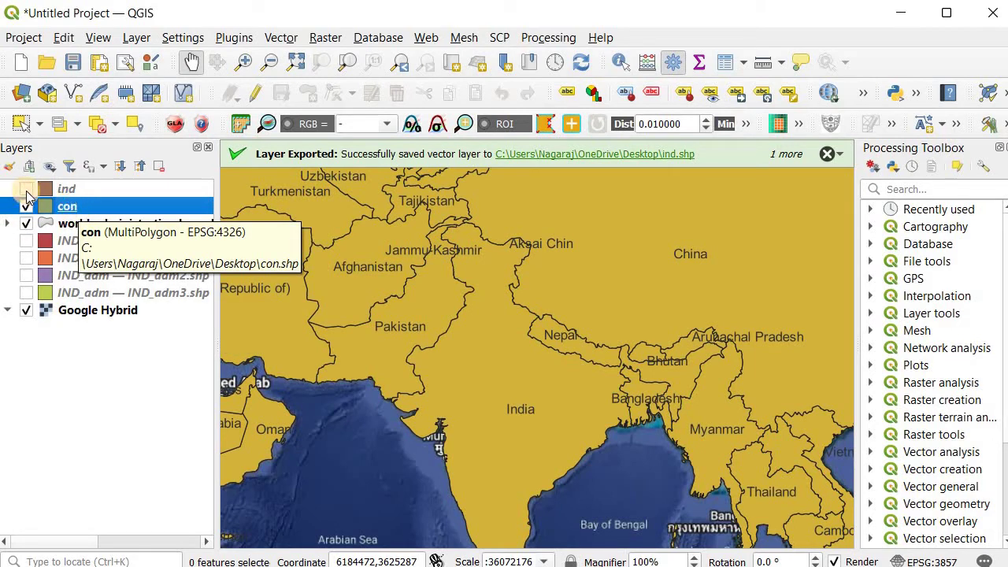
pyautogui.click(26, 189)
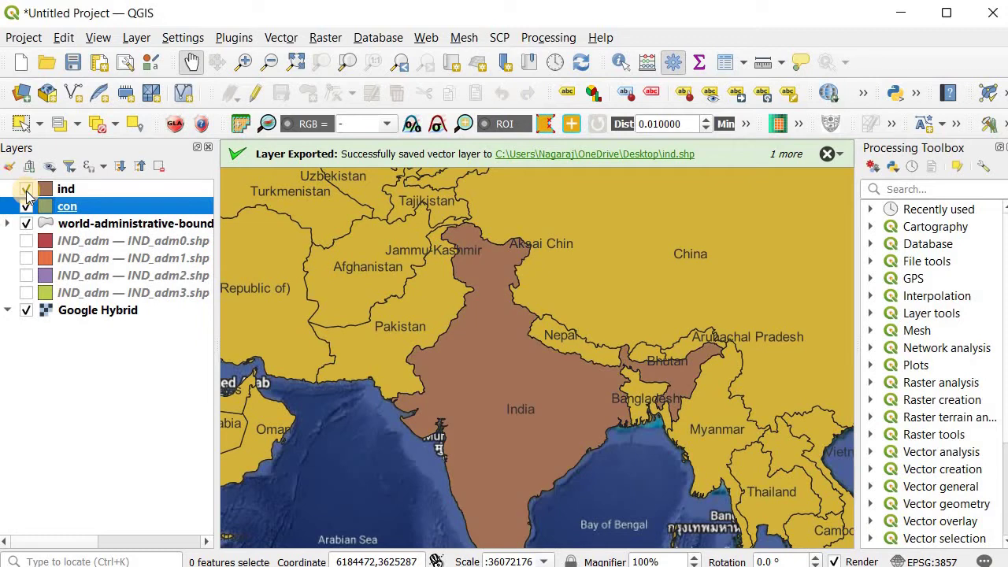
pyautogui.click(26, 206)
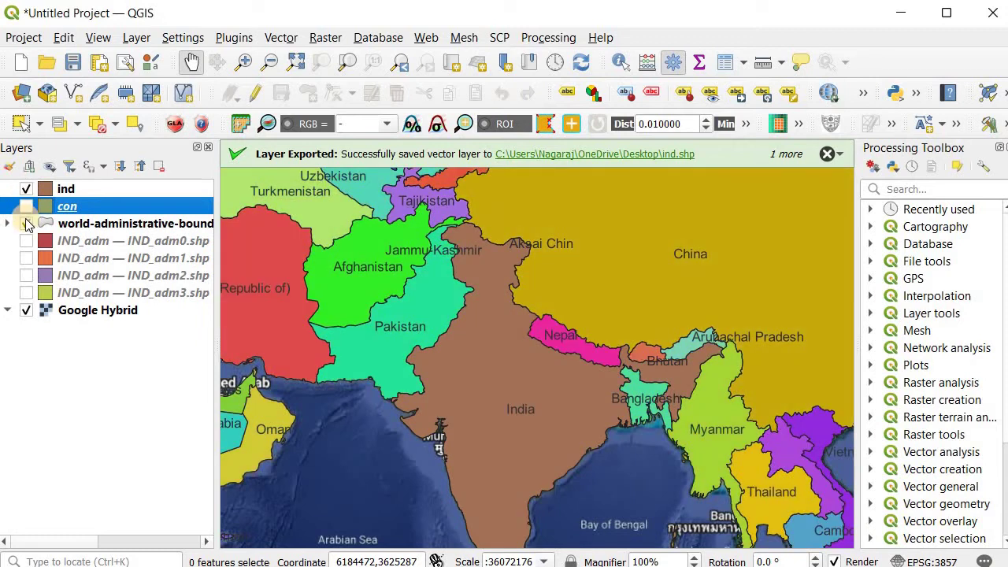
pyautogui.click(26, 223)
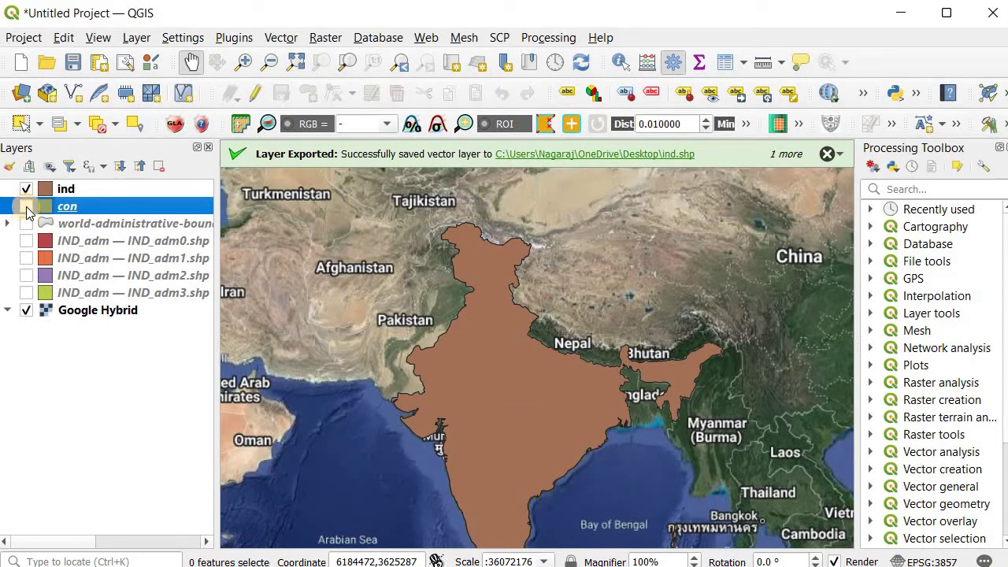
pyautogui.click(26, 208)
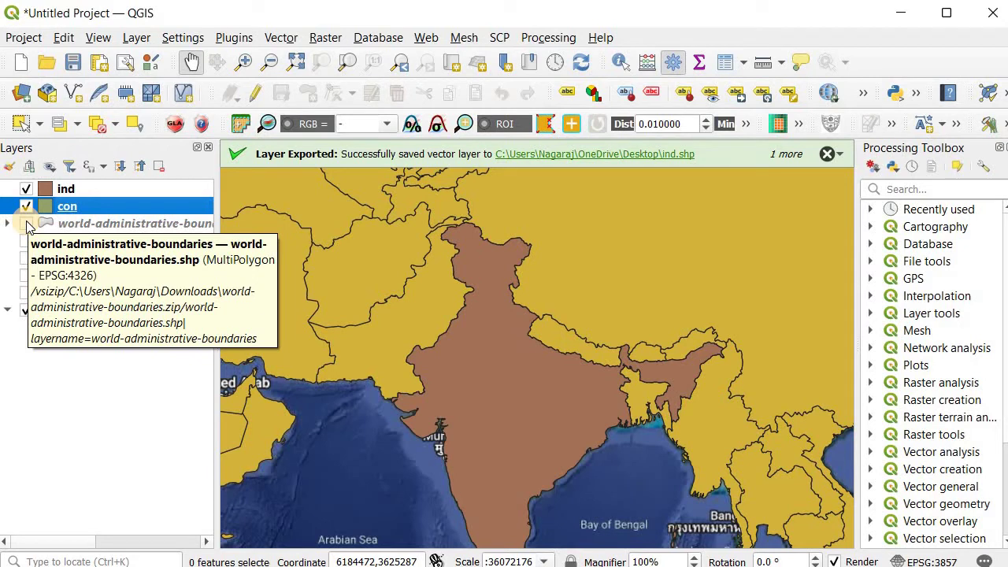
# Display the world-administrative-boundaries layer to check its country labels at world extent, and hide it again
pyautogui.click(26, 224)
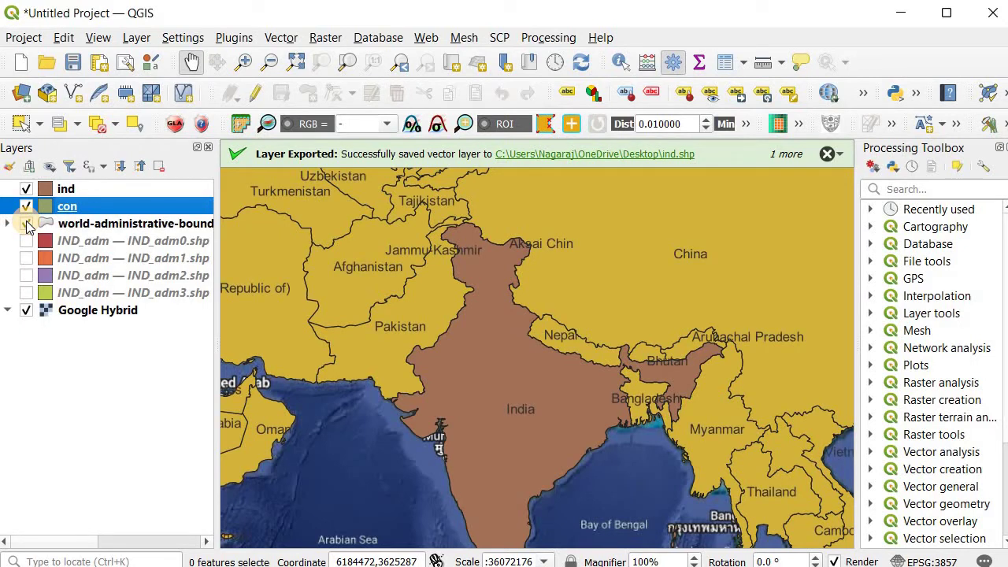
pyautogui.click(85, 226)
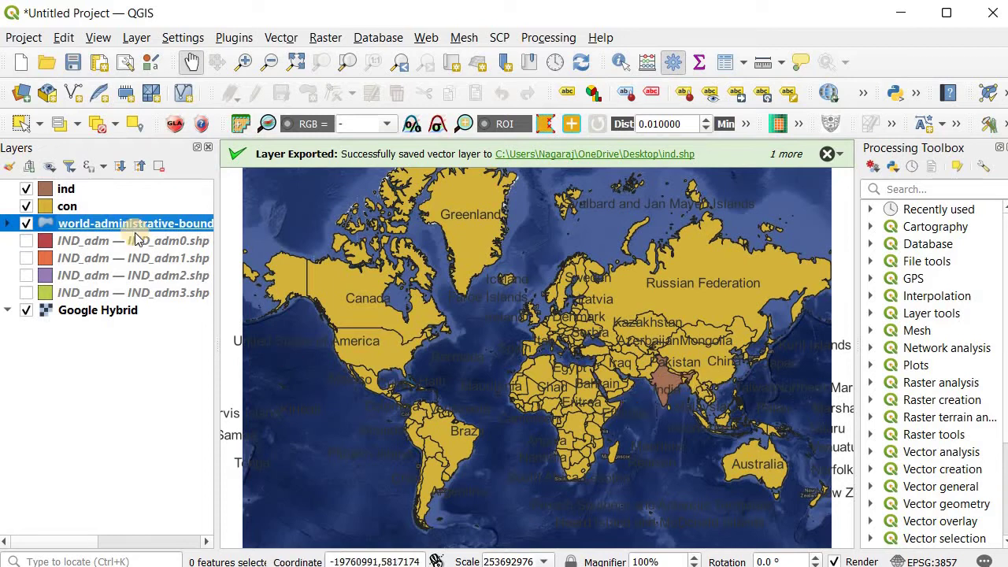
pyautogui.click(26, 224)
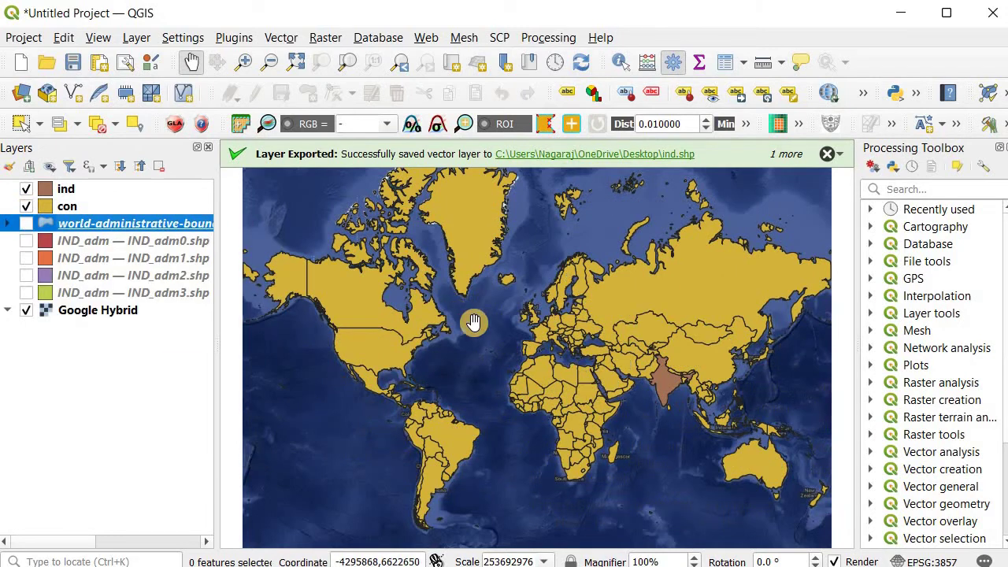
pyautogui.moveTo(698, 398); pyautogui.dragTo(668, 421)
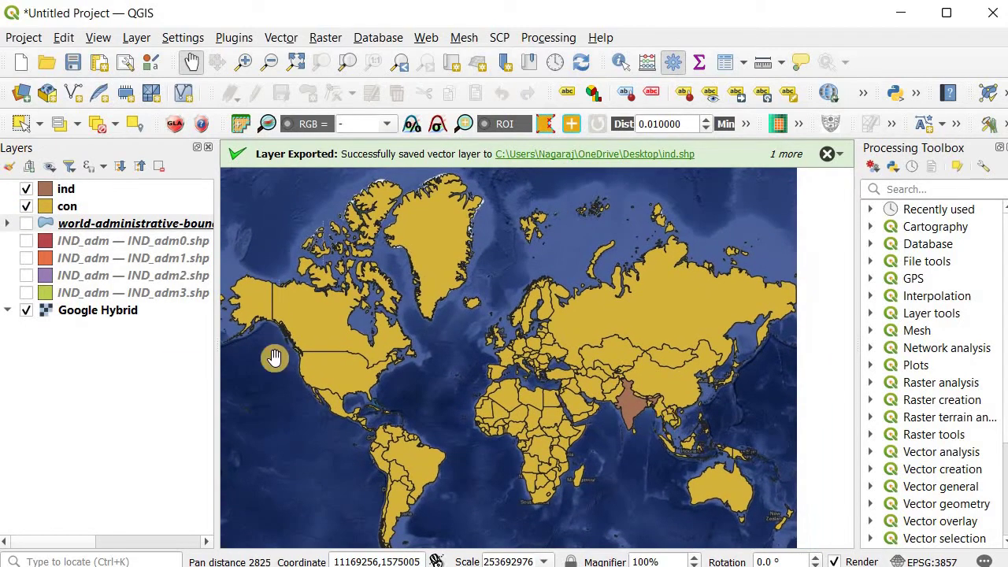
# Change the ind layer's single-symbol fill colour to red in its layer properties
pyautogui.rightClick(62, 195)
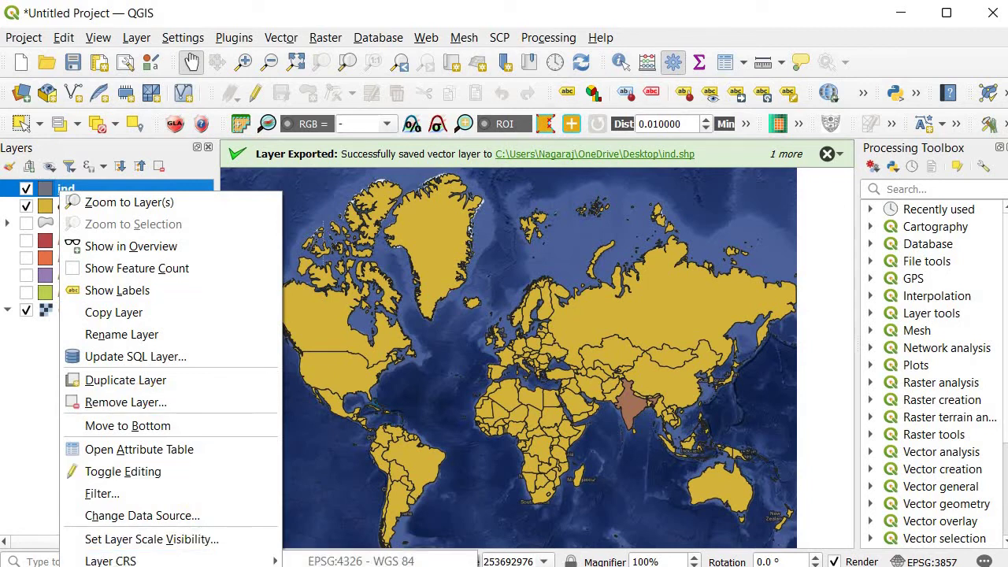
pyautogui.click(118, 566)
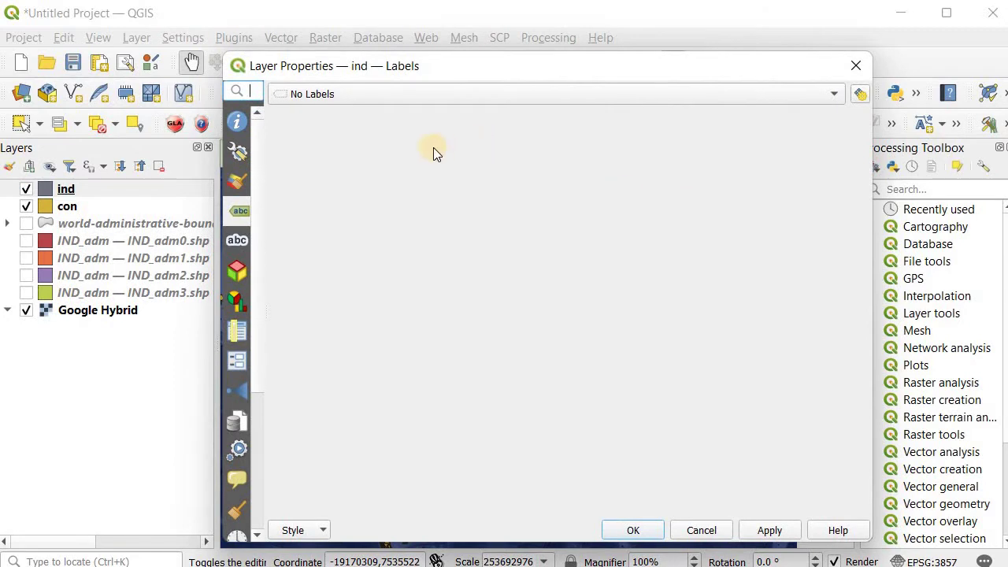
pyautogui.click(240, 186)
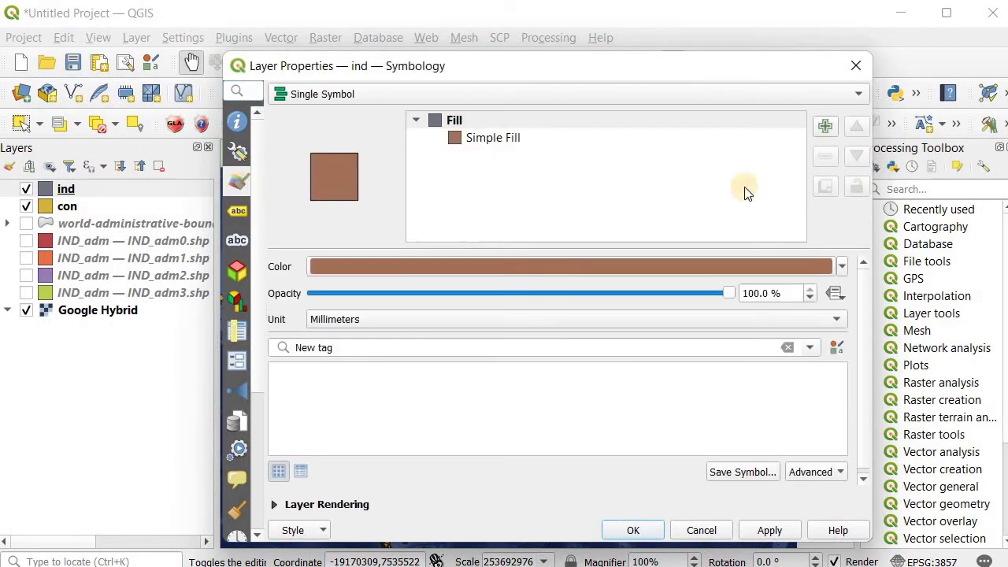
pyautogui.click(842, 267)
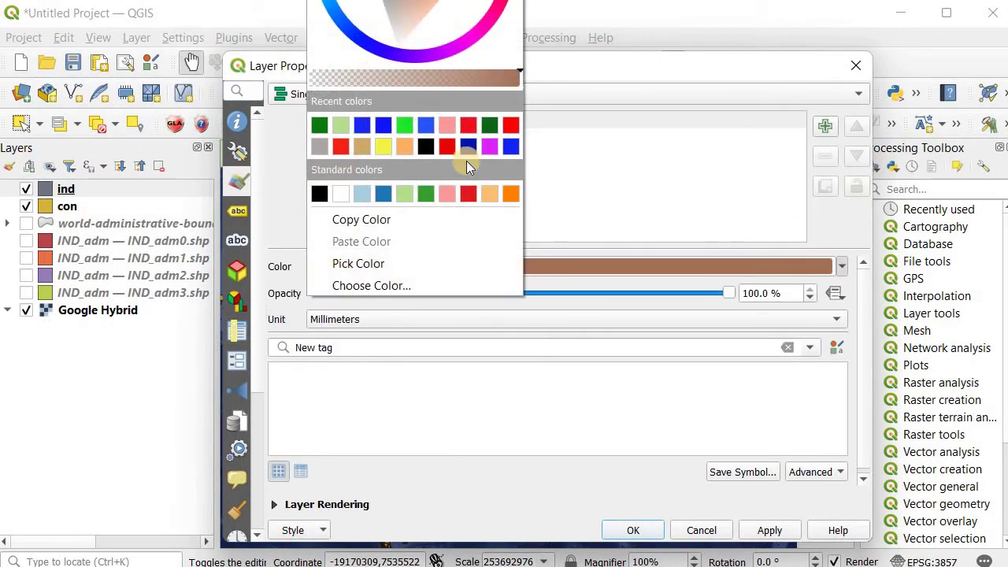
pyautogui.click(341, 147)
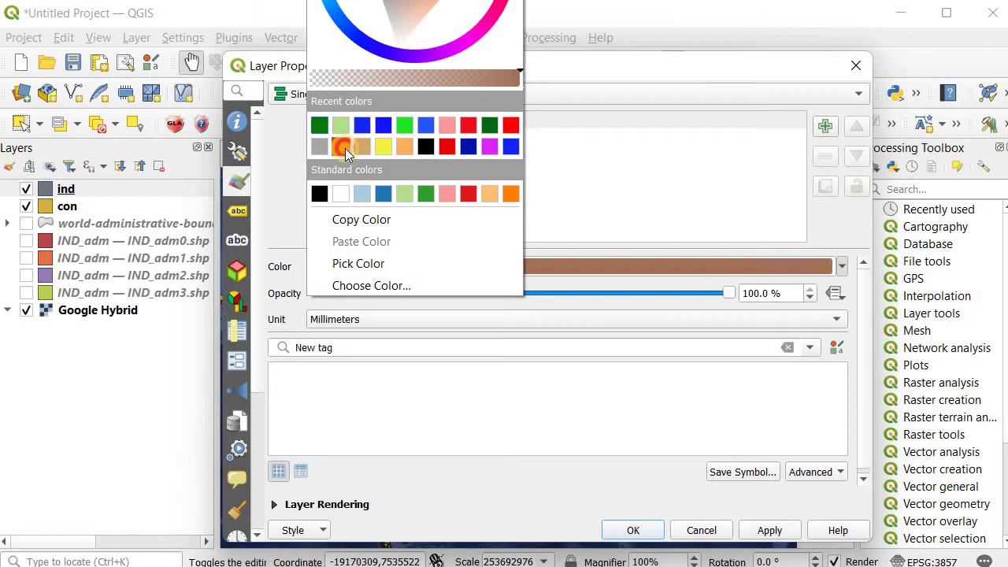
pyautogui.click(635, 530)
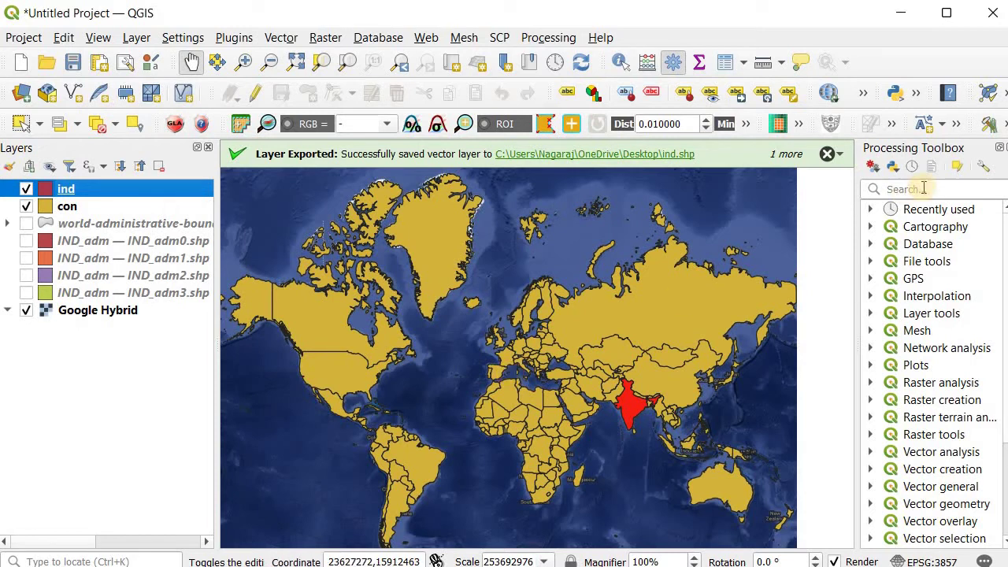
# Create an empty print layout titled 1 from the Layout Manager and enlarge its window to fill the screen
pyautogui.moveTo(765, 393)
pyautogui.mouseDown()
pyautogui.moveTo(795, 396)
pyautogui.moveTo(758, 392)
pyautogui.mouseUp()
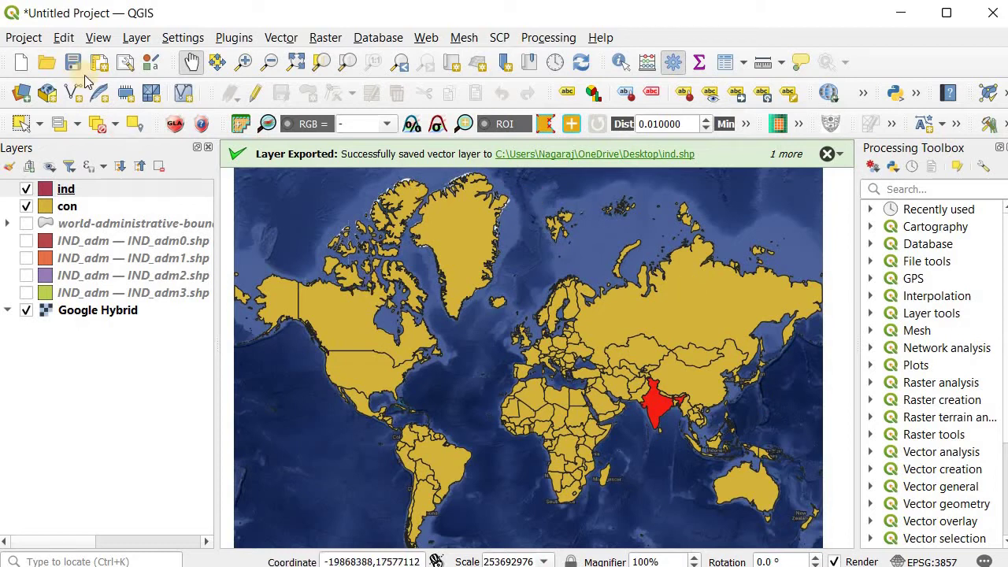
pyautogui.click(21, 39)
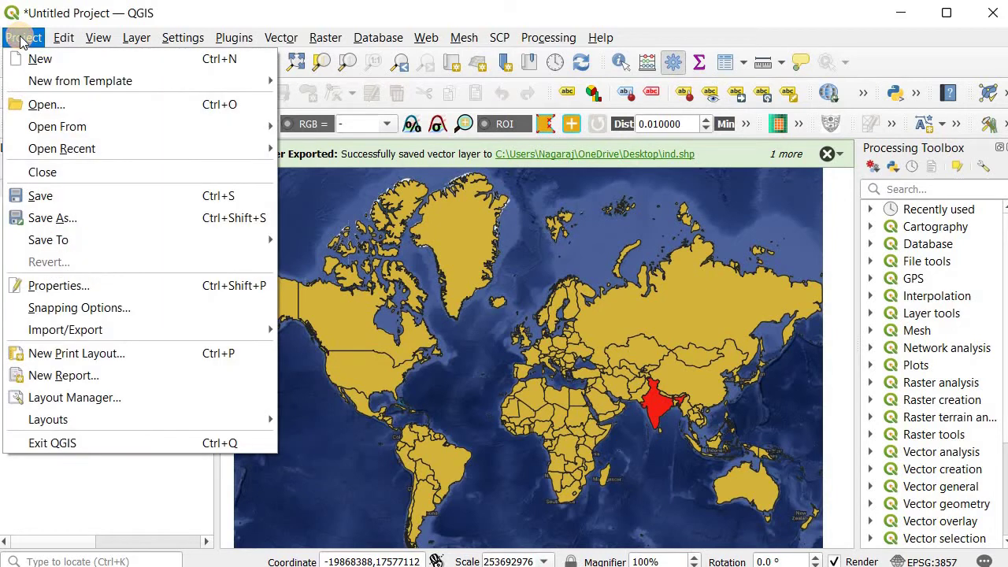
pyautogui.click(214, 397)
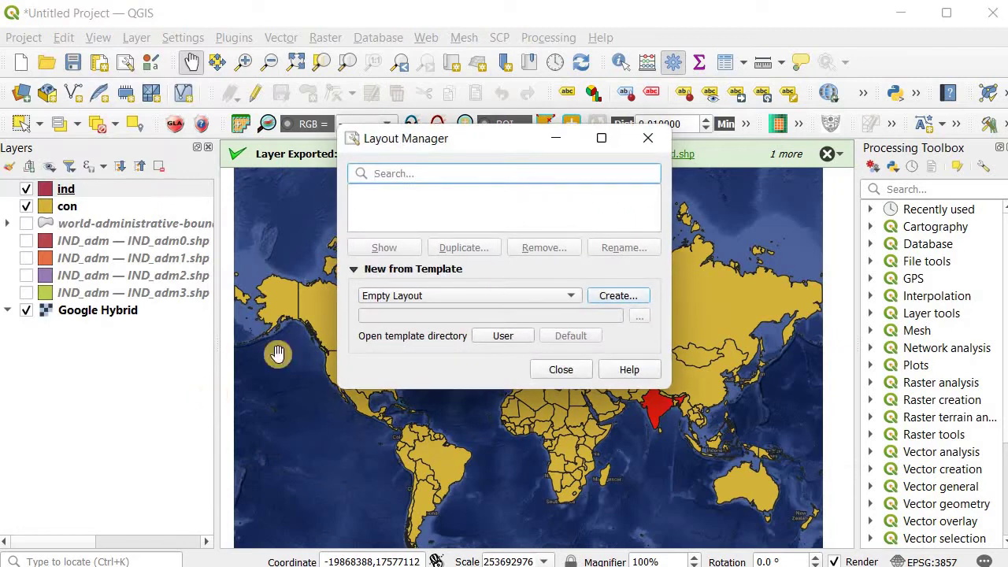
pyautogui.click(615, 298)
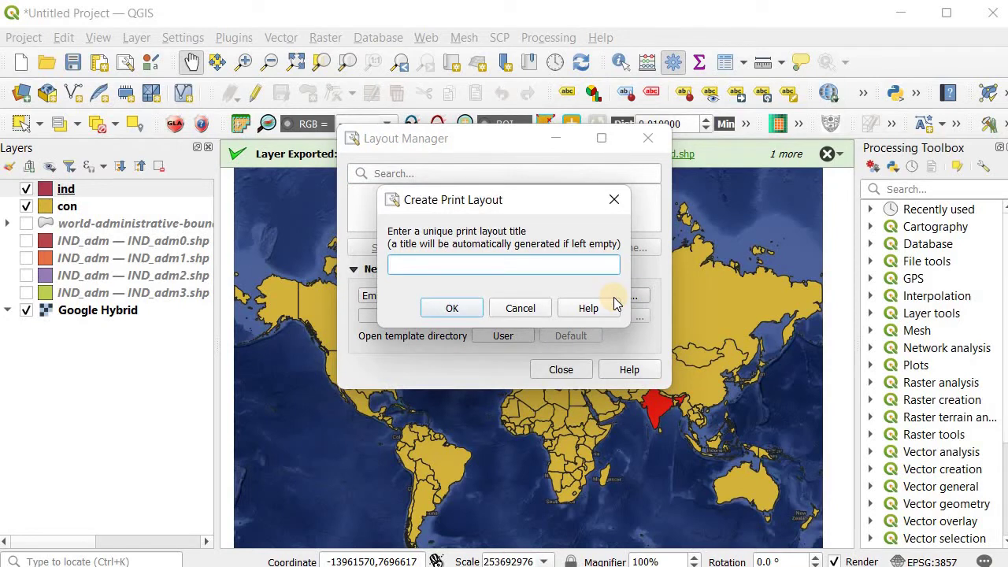
pyautogui.click(449, 305)
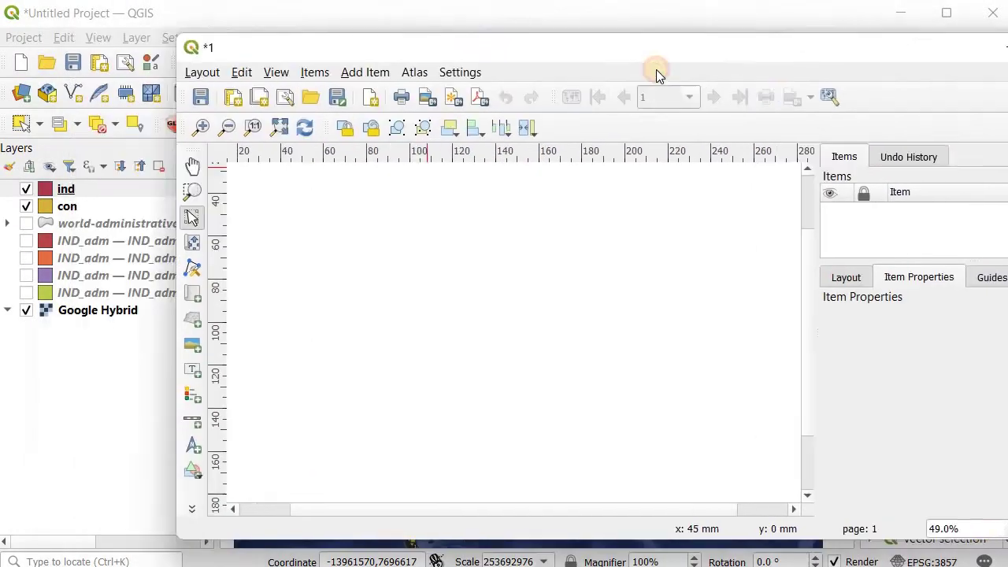
pyautogui.moveTo(656, 52); pyautogui.dragTo(391, 20)
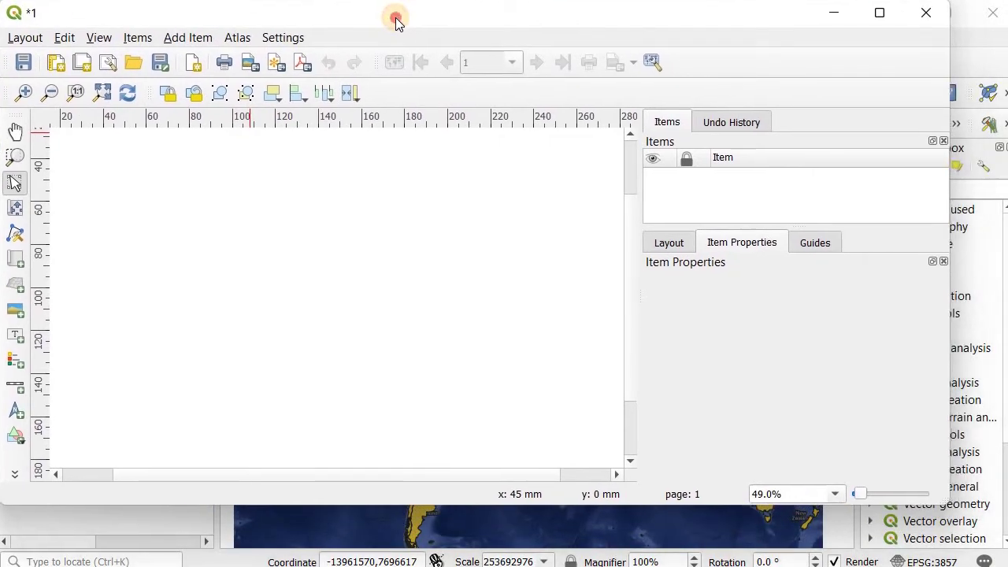
pyautogui.moveTo(941, 500); pyautogui.dragTo(1002, 557)
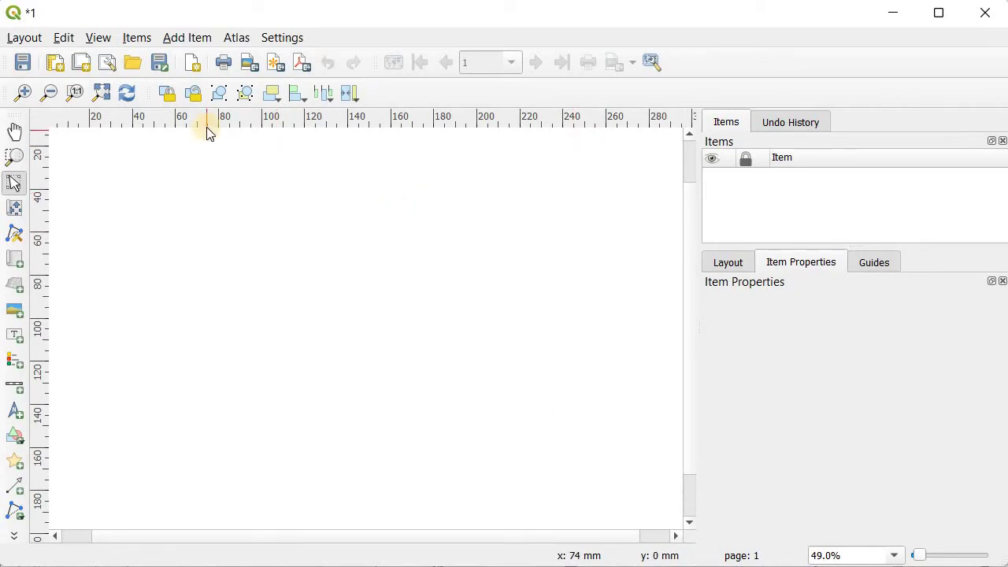
# Add a world map to the layout page, about 216 by 142 mm
pyautogui.click(178, 39)
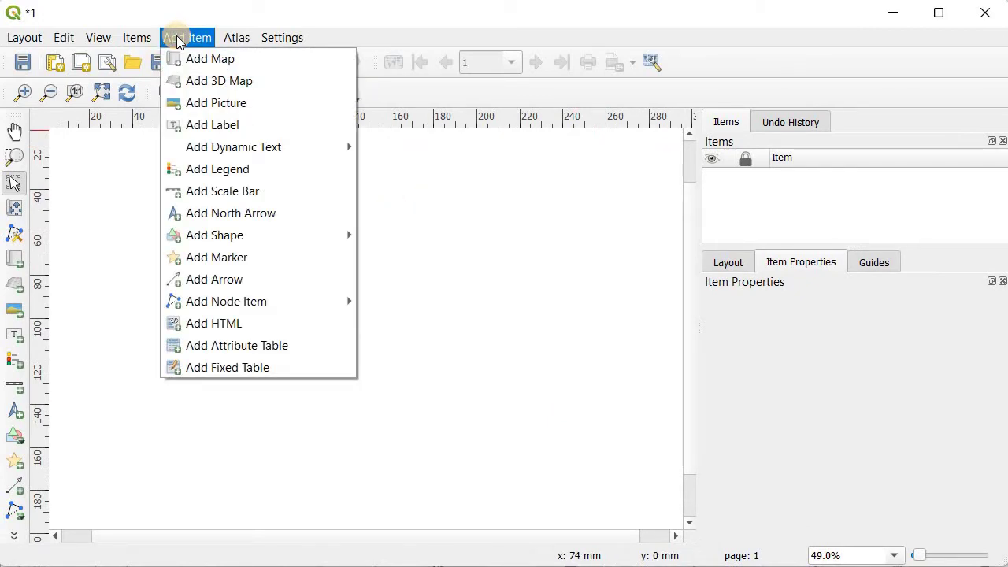
pyautogui.click(197, 59)
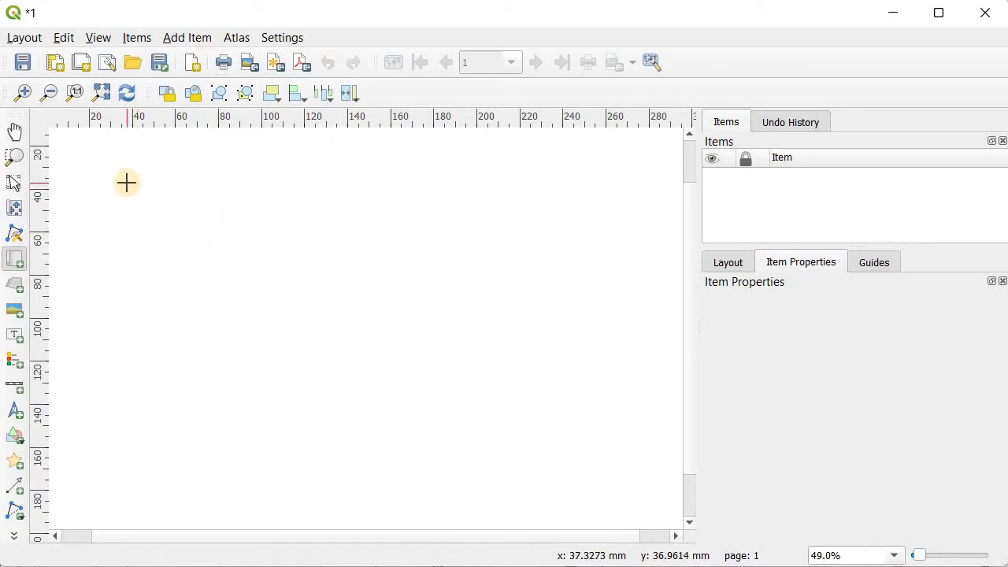
pyautogui.moveTo(126, 183); pyautogui.dragTo(591, 490)
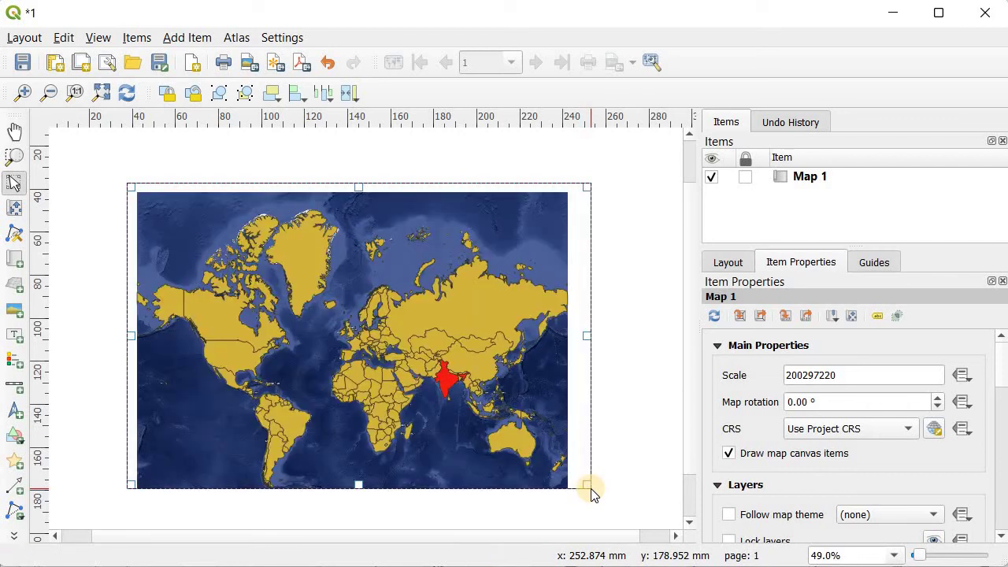
# Bring the whole layout page into view and set its page size to A4
pyautogui.click(615, 471)
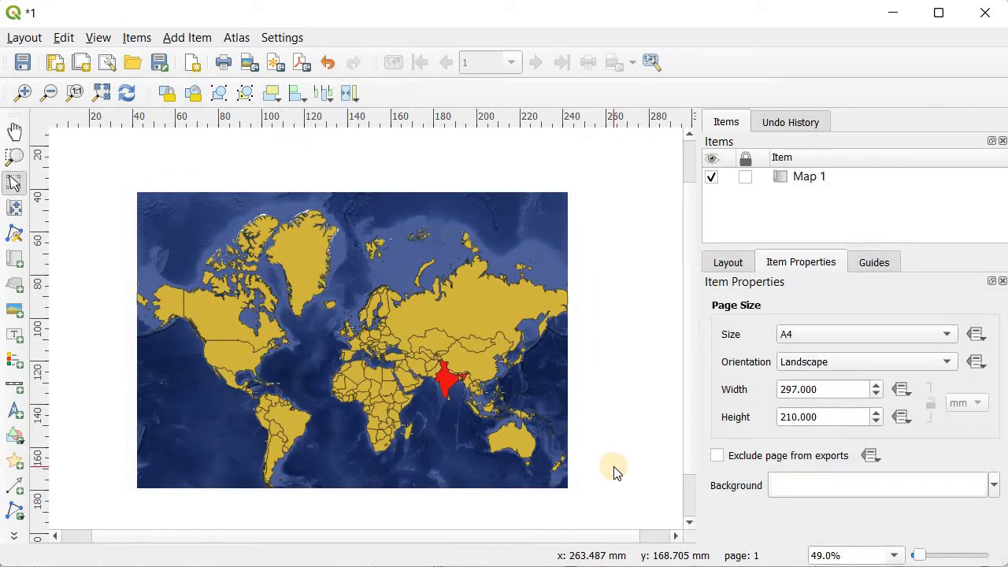
pyautogui.hotkey('ctrl', '-')
pyautogui.hotkey('ctrl', '-')
pyautogui.hotkey('ctrl', '+')
pyautogui.hotkey('ctrl', '+')
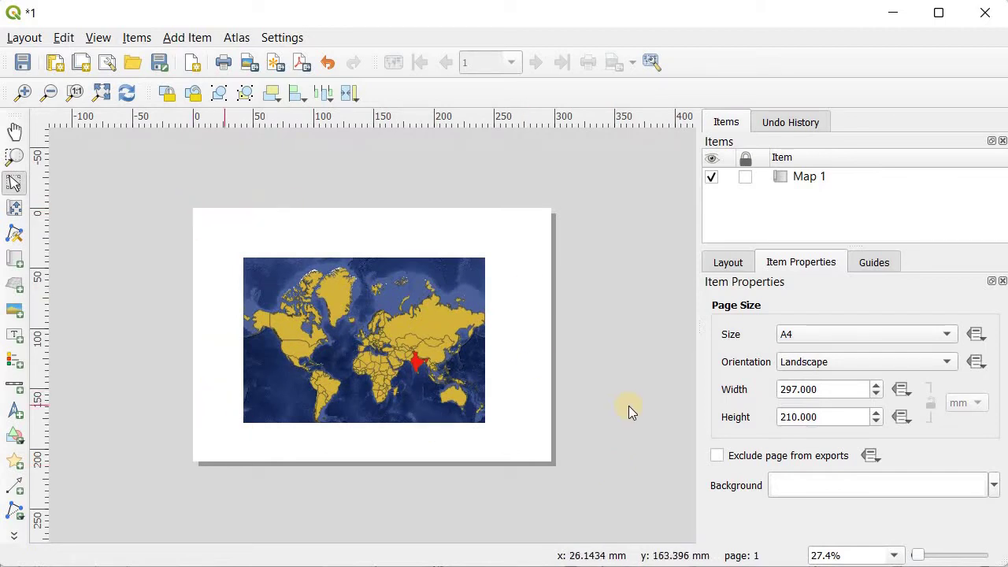
pyautogui.click(826, 338)
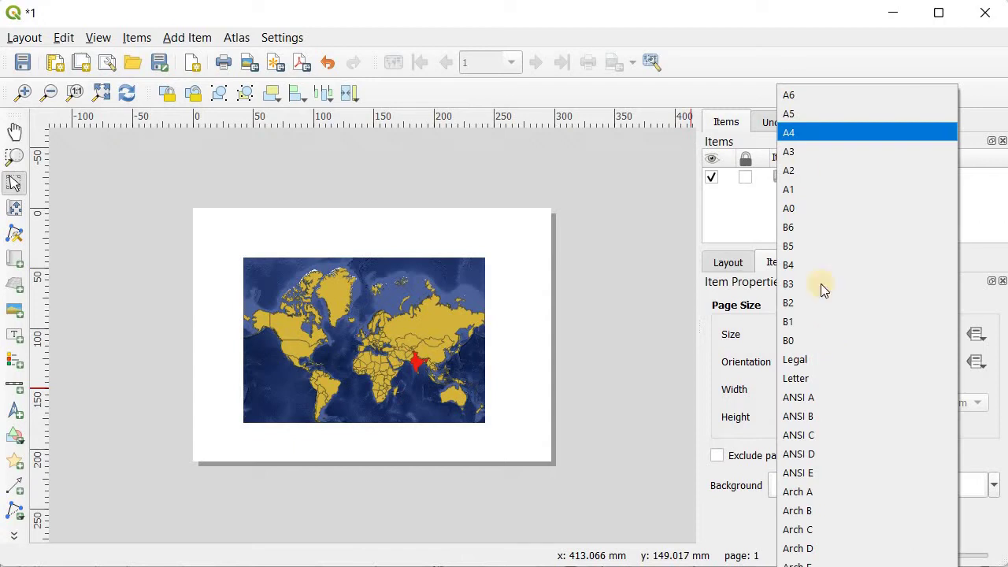
pyautogui.click(805, 134)
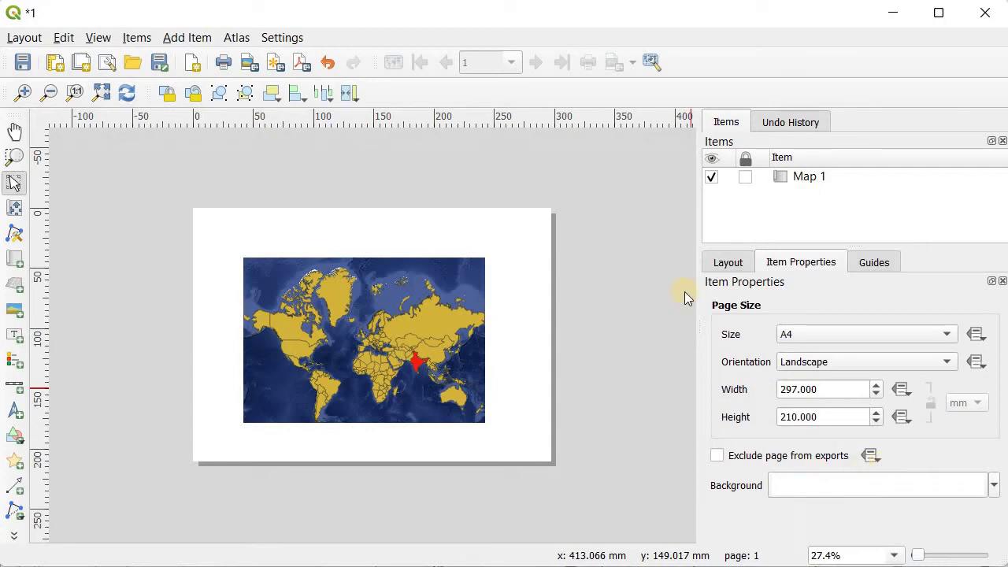
# Shrink the world map to about 115 mm wide and place it in the page's upper-left corner
pyautogui.click(354, 310)
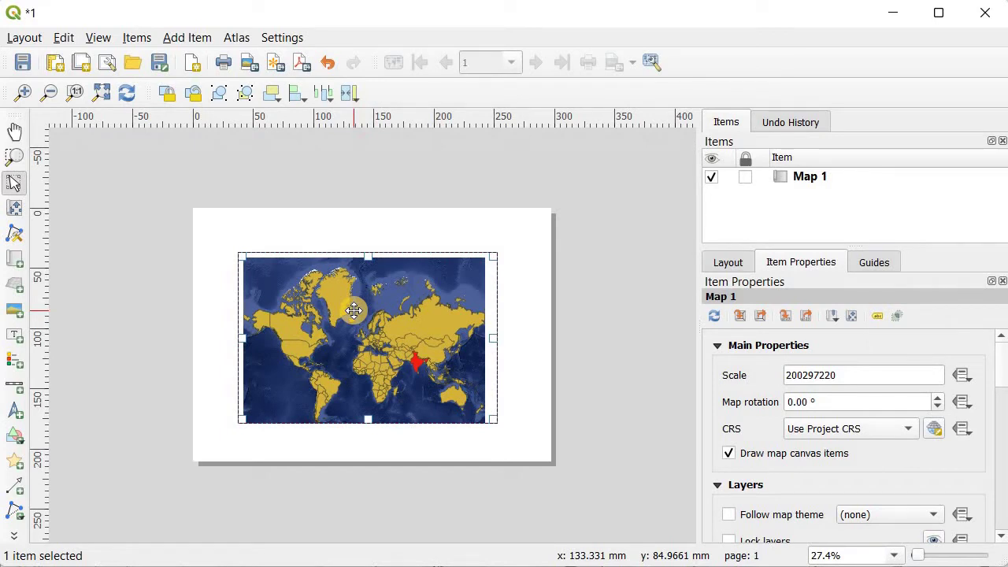
pyautogui.moveTo(490, 419); pyautogui.dragTo(395, 364)
pyautogui.moveTo(353, 334); pyautogui.dragTo(350, 313)
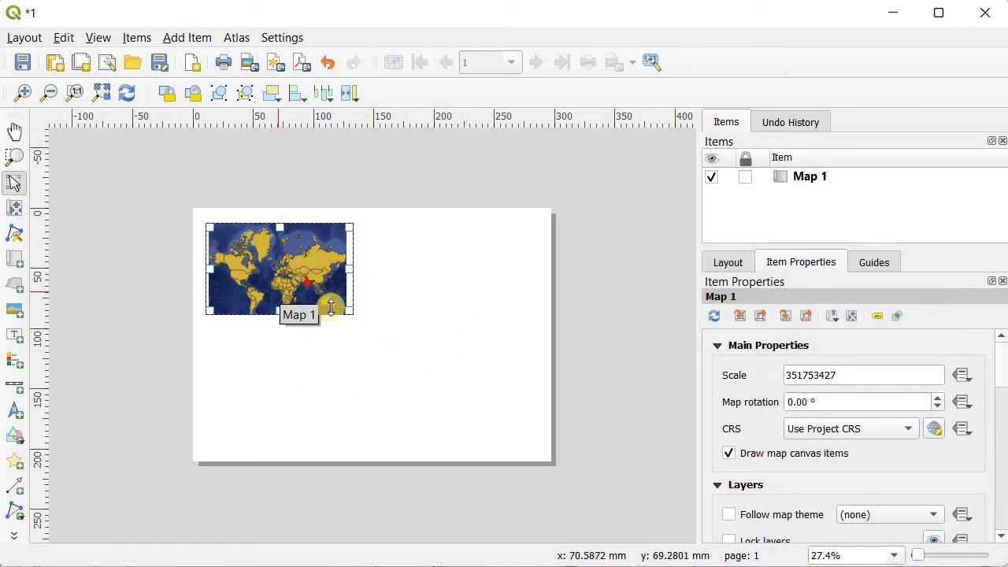
pyautogui.moveTo(352, 313); pyautogui.dragTo(341, 295)
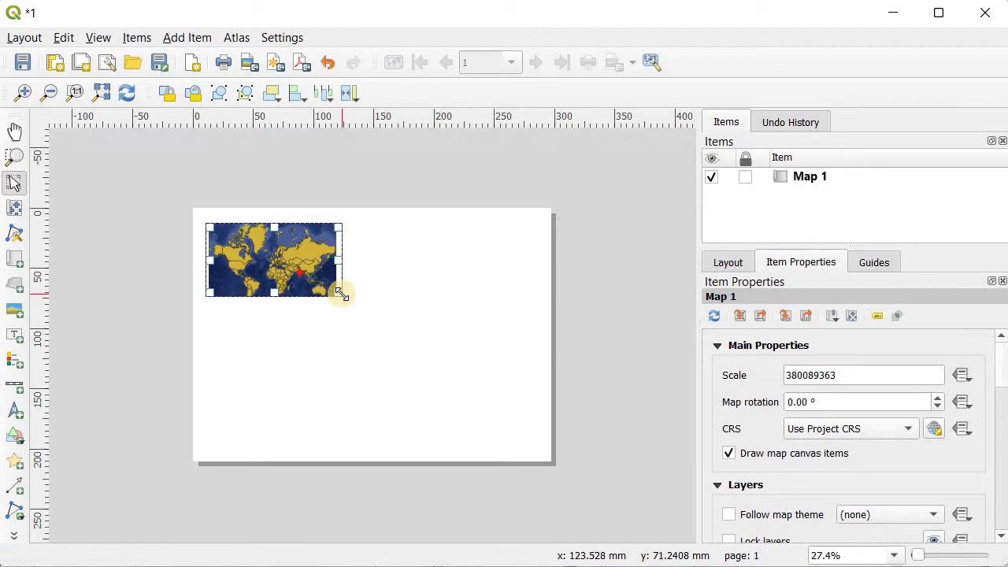
pyautogui.click(392, 290)
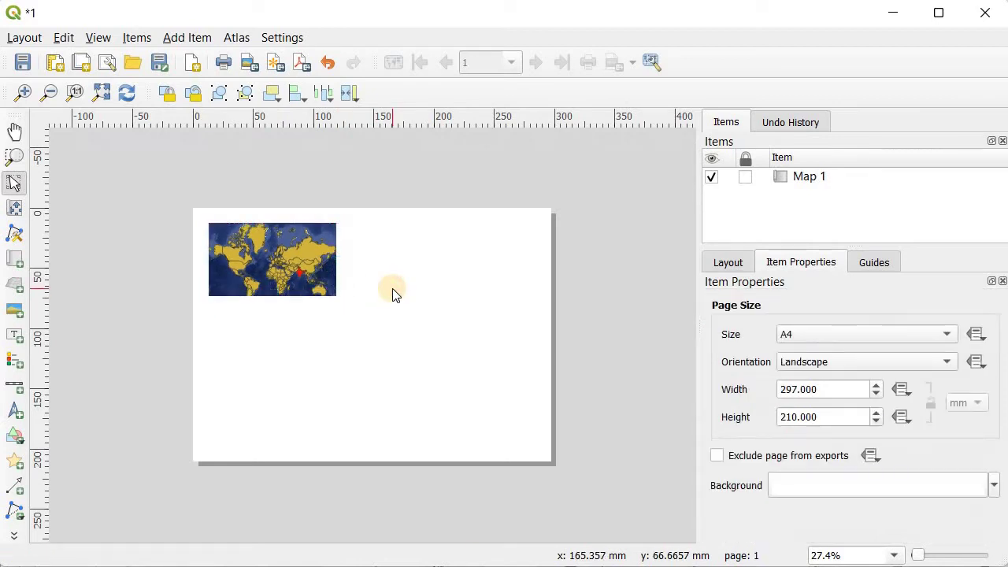
pyautogui.click(213, 229)
pyautogui.moveTo(206, 222); pyautogui.dragTo(204, 221)
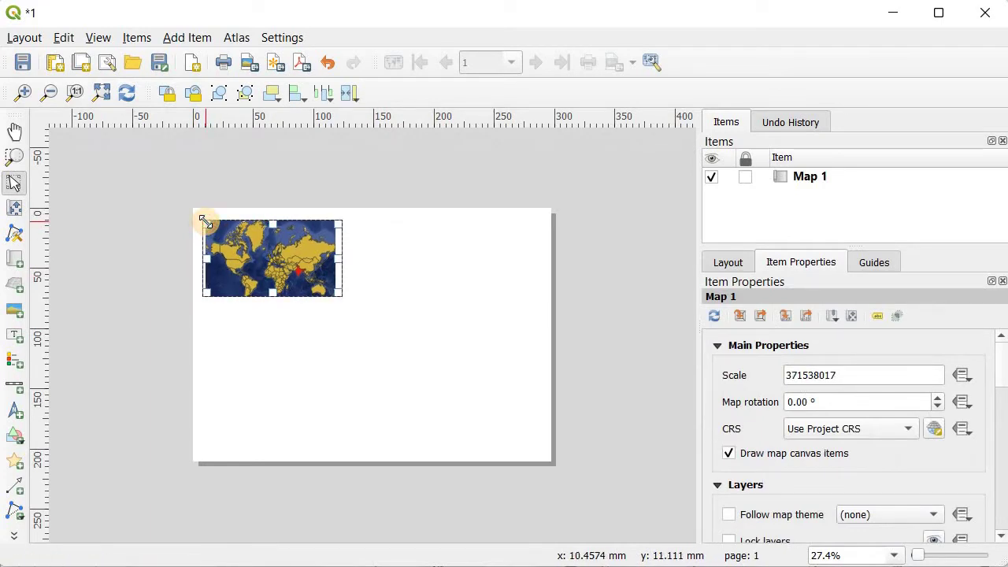
pyautogui.click(488, 366)
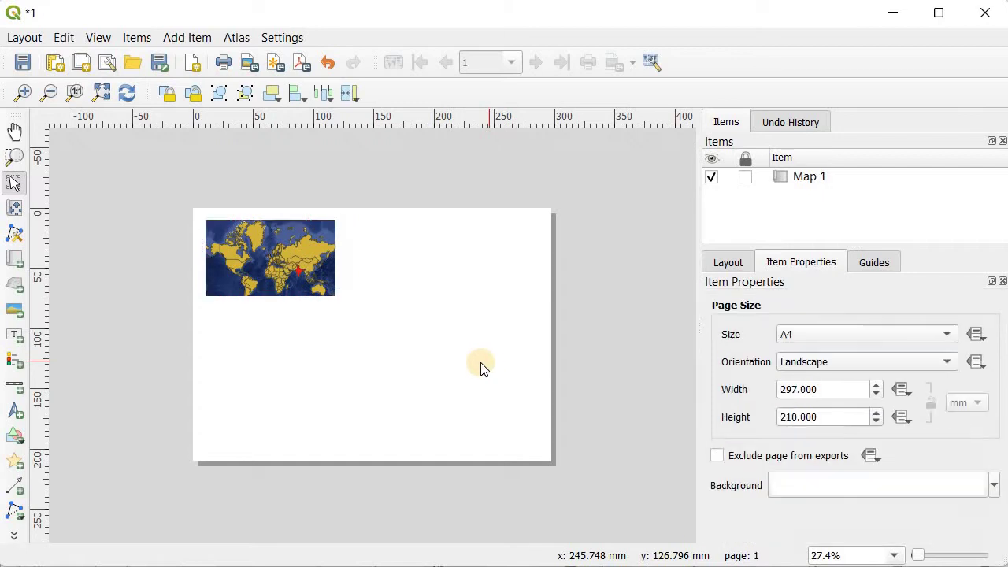
# Lock the layers and the layer styles of the world map in the layout
pyautogui.click(268, 286)
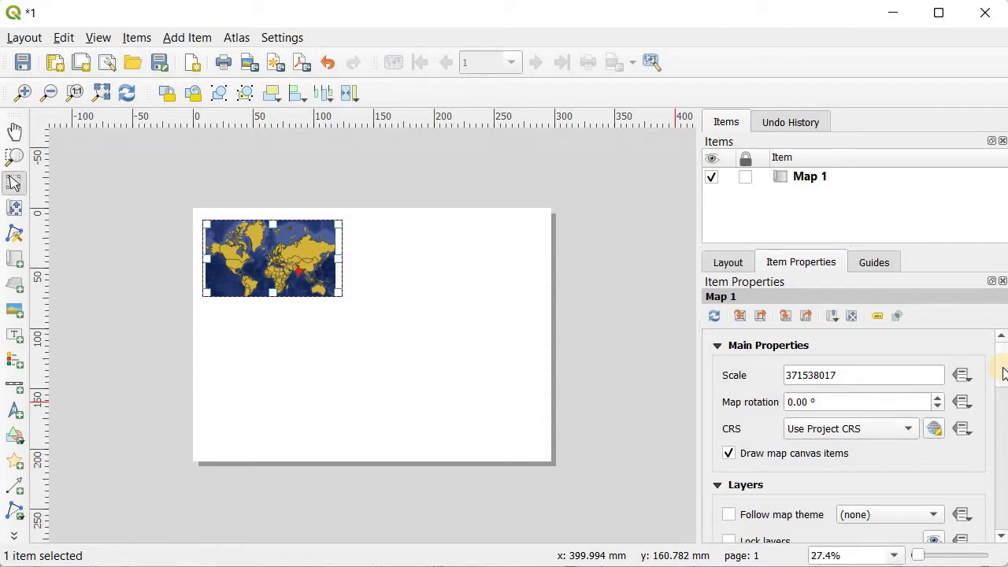
pyautogui.moveTo(1002, 370)
pyautogui.mouseDown()
pyautogui.moveTo(1004, 386)
pyautogui.moveTo(998, 375)
pyautogui.mouseUp()
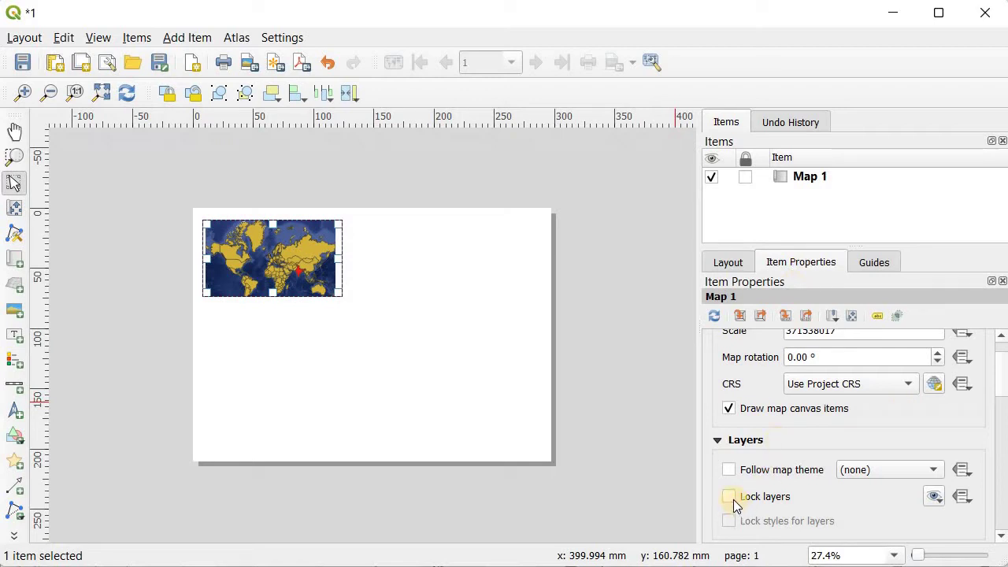
pyautogui.moveTo(999, 383); pyautogui.dragTo(1000, 398)
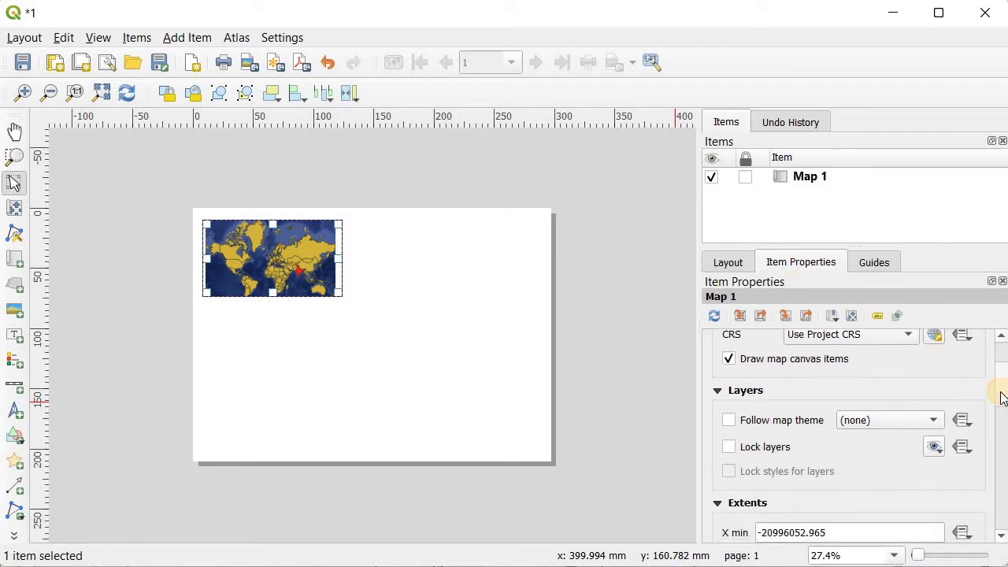
pyautogui.click(730, 447)
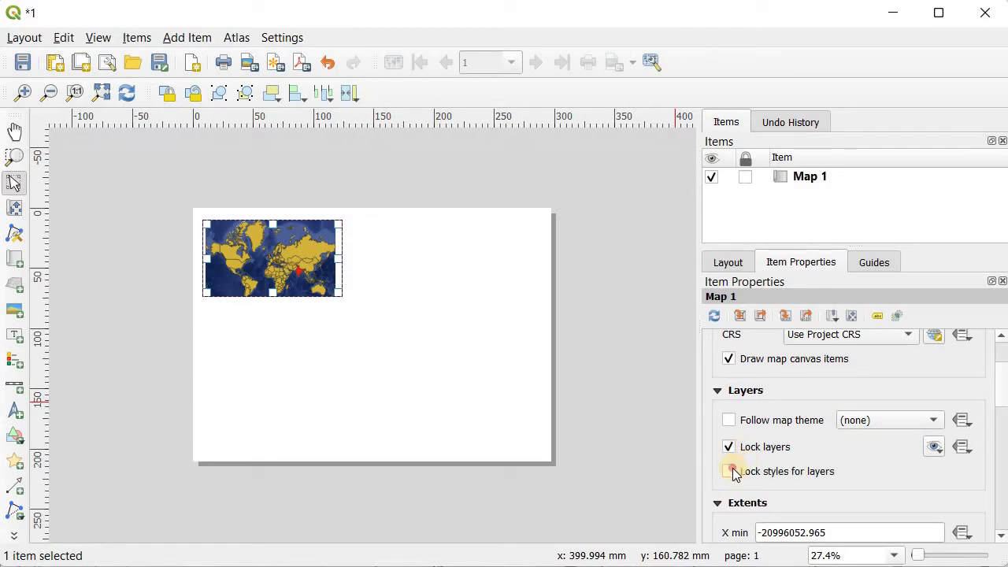
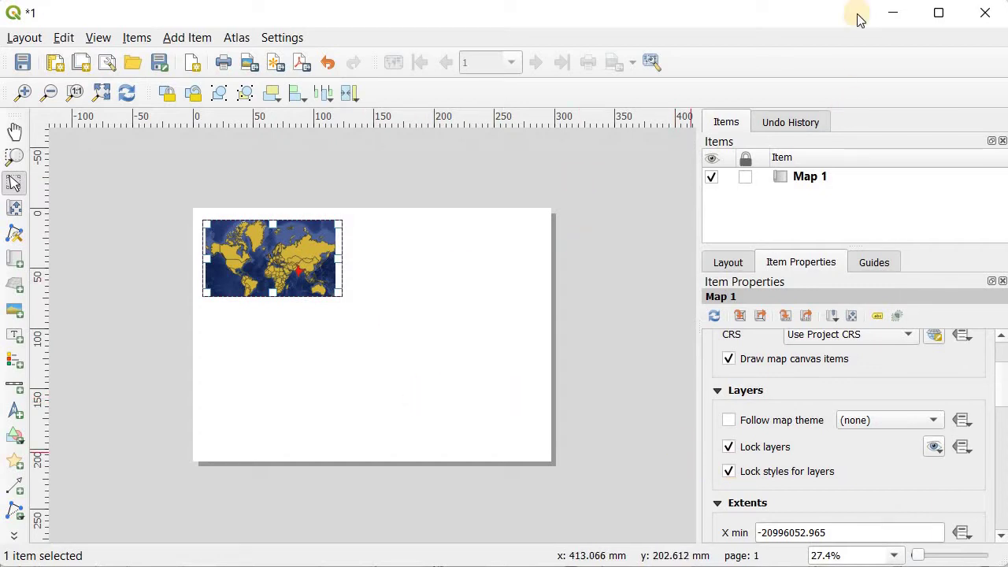
# Return from the print layout to the main map window and fit the view to the ind layer
pyautogui.click(896, 13)
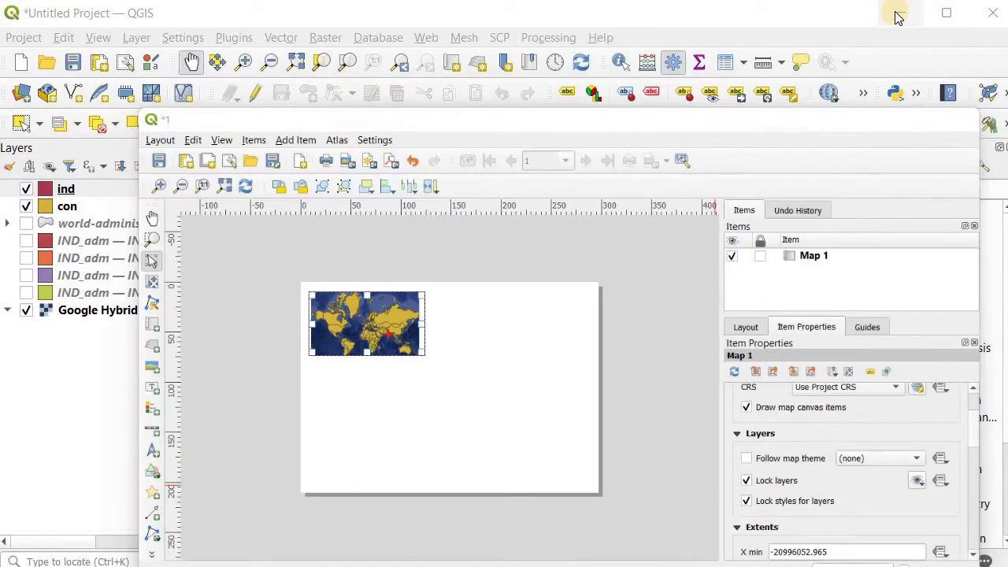
pyautogui.click(569, 369)
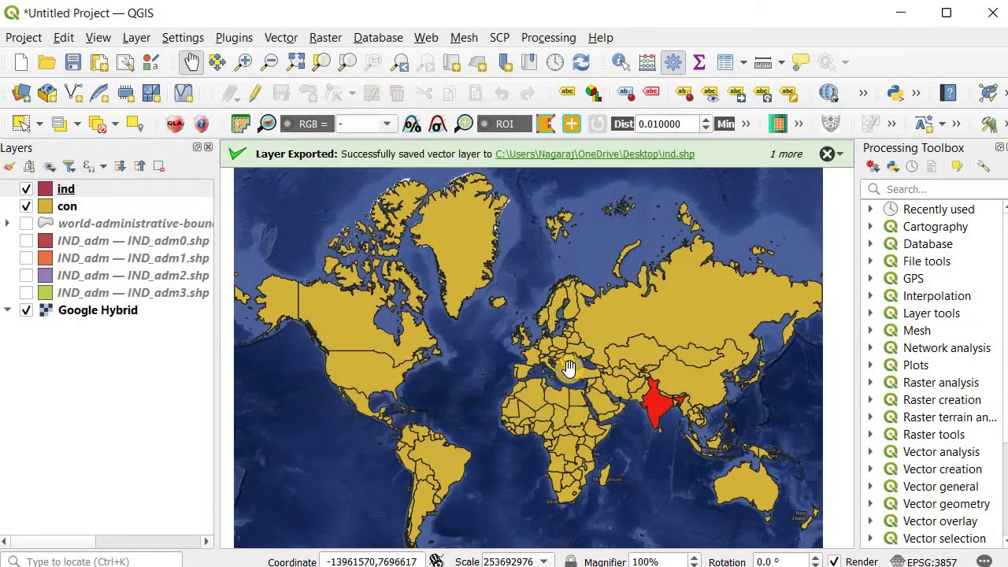
pyautogui.rightClick(71, 195)
pyautogui.click(106, 200)
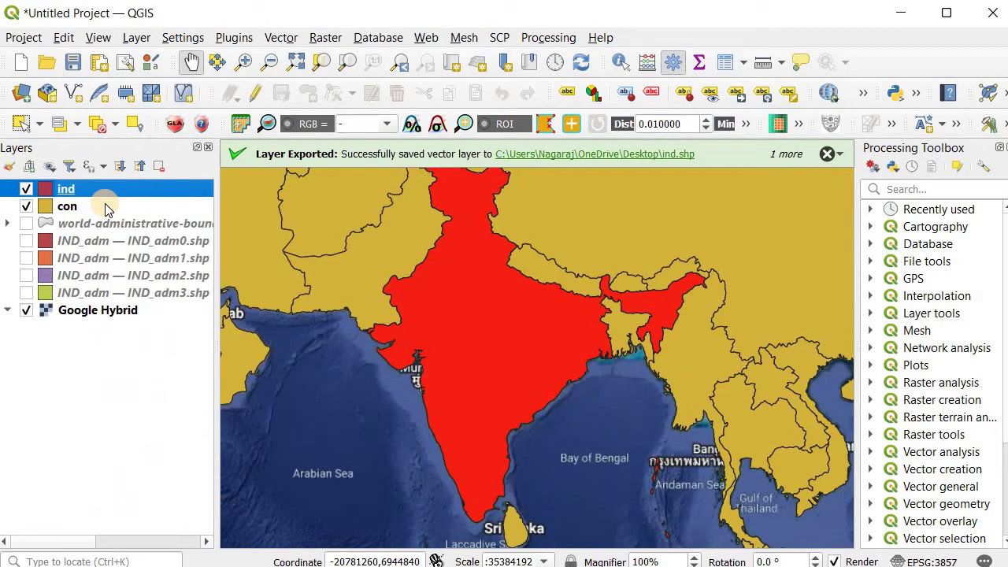
pyautogui.moveTo(601, 412); pyautogui.dragTo(603, 428)
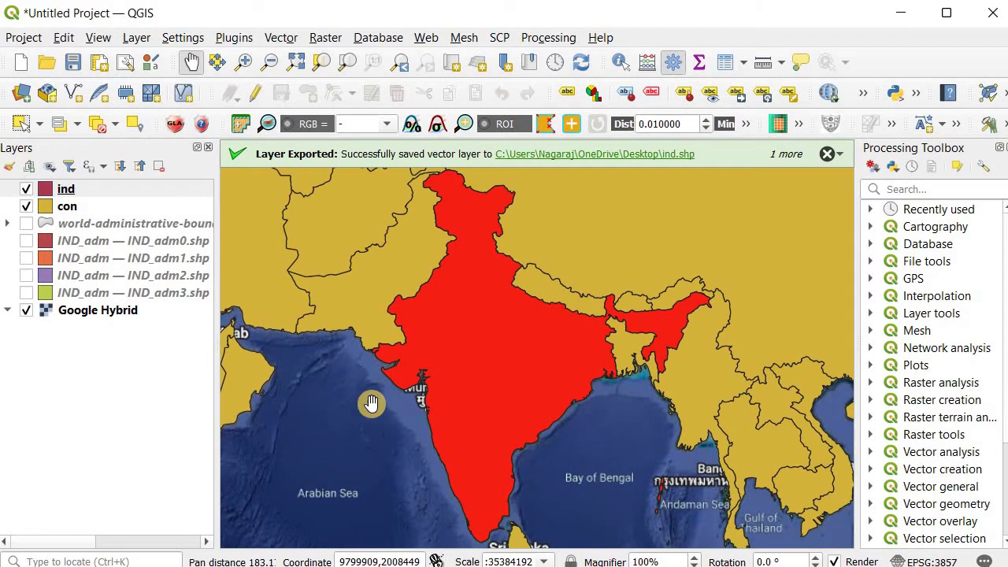
# Hide the con layer so that only the ind layer is drawn over the Google Hybrid imagery
pyautogui.click(26, 208)
pyautogui.click(26, 208)
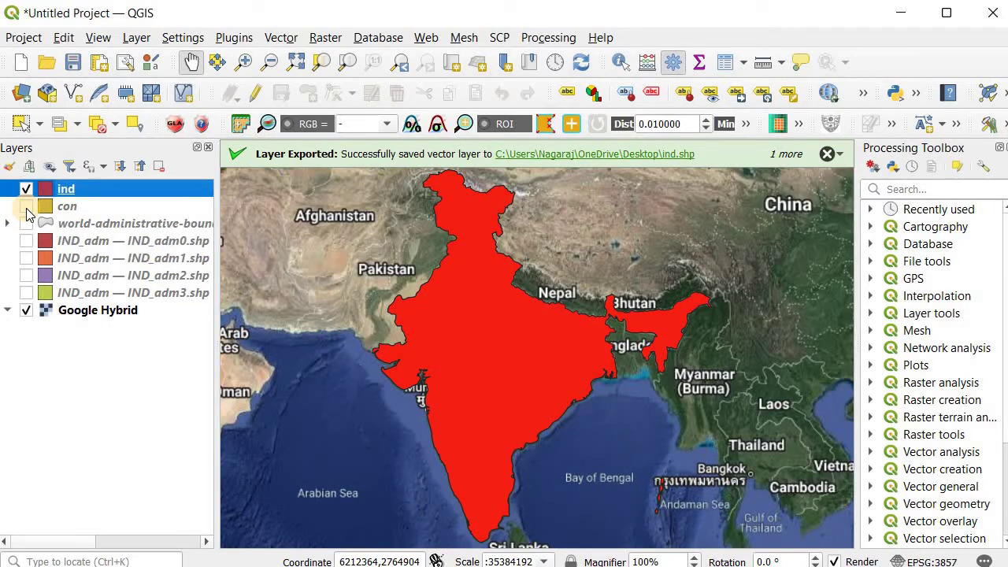
pyautogui.click(75, 191)
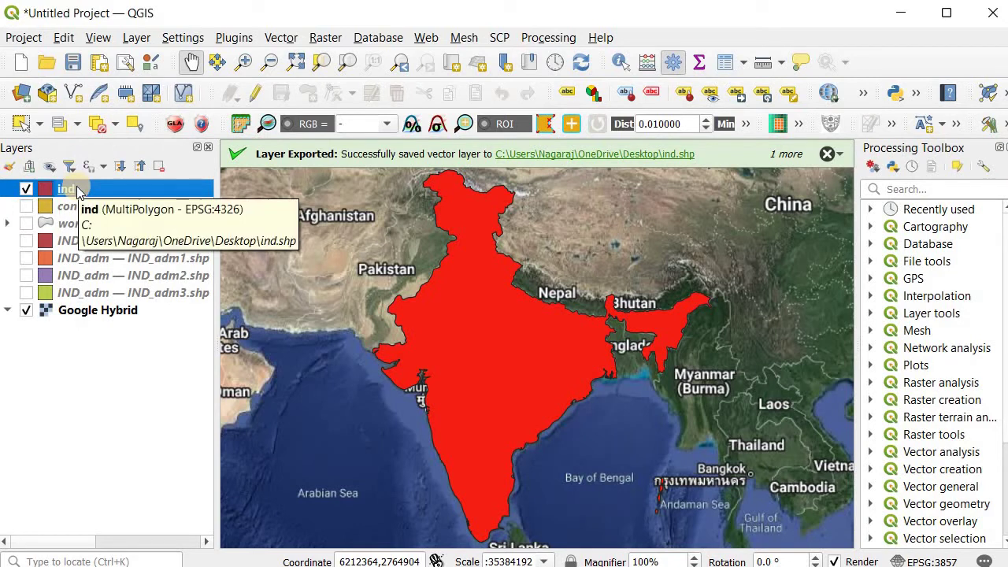
# Compare the ind outline with the IND_adm0.shp boundary by briefly showing that layer
pyautogui.click(26, 224)
pyautogui.click(26, 225)
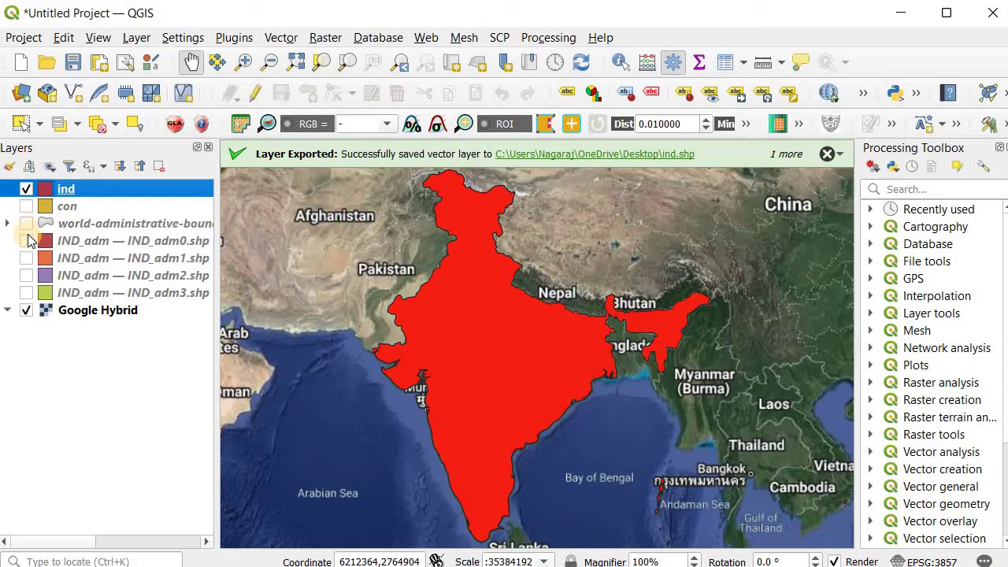
pyautogui.click(26, 241)
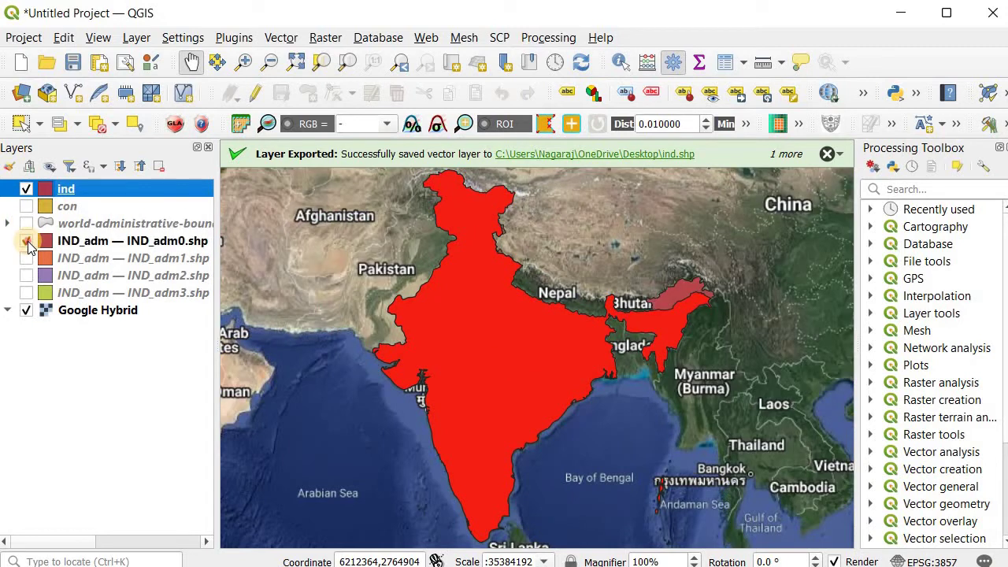
pyautogui.click(27, 241)
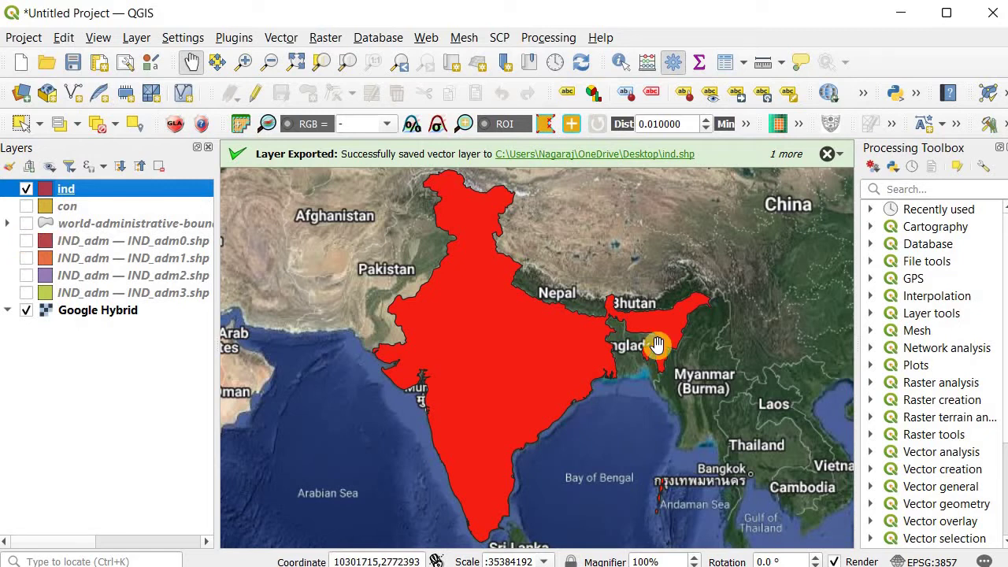
# Inspect India's northeastern border up close against the con layer, leaving con hidden
pyautogui.moveTo(682, 322); pyautogui.dragTo(503, 378)
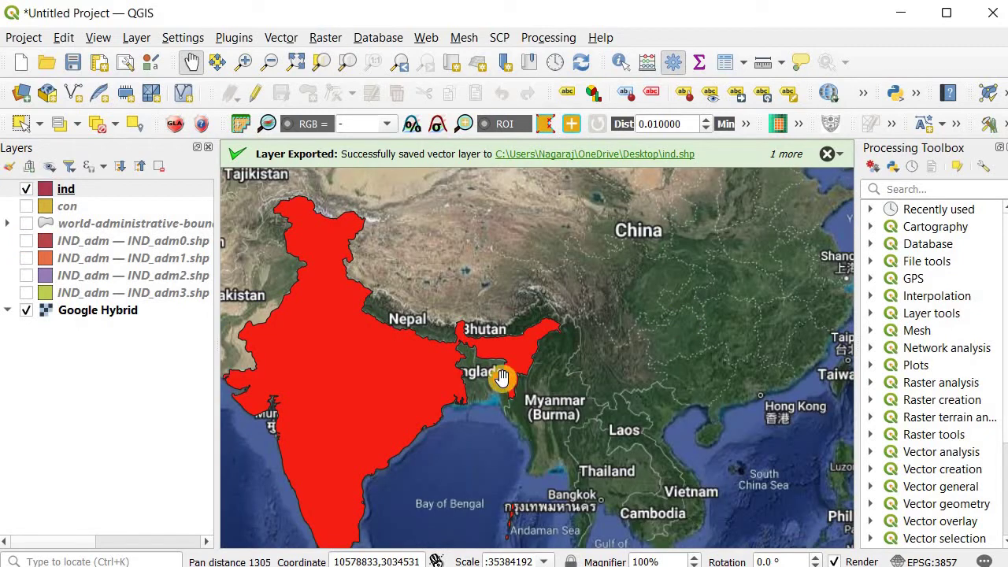
pyautogui.scroll(3, 508, 329)
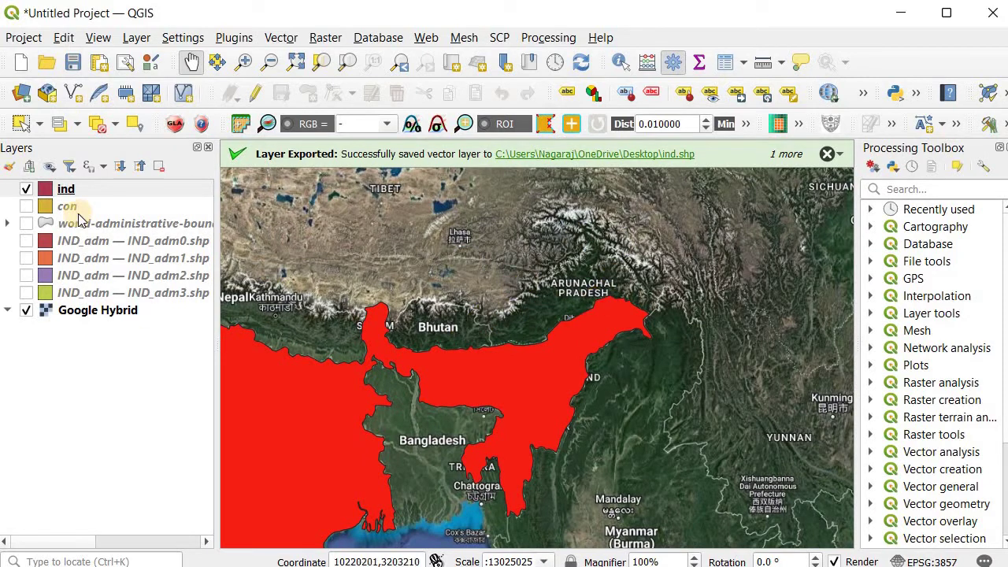
pyautogui.click(31, 205)
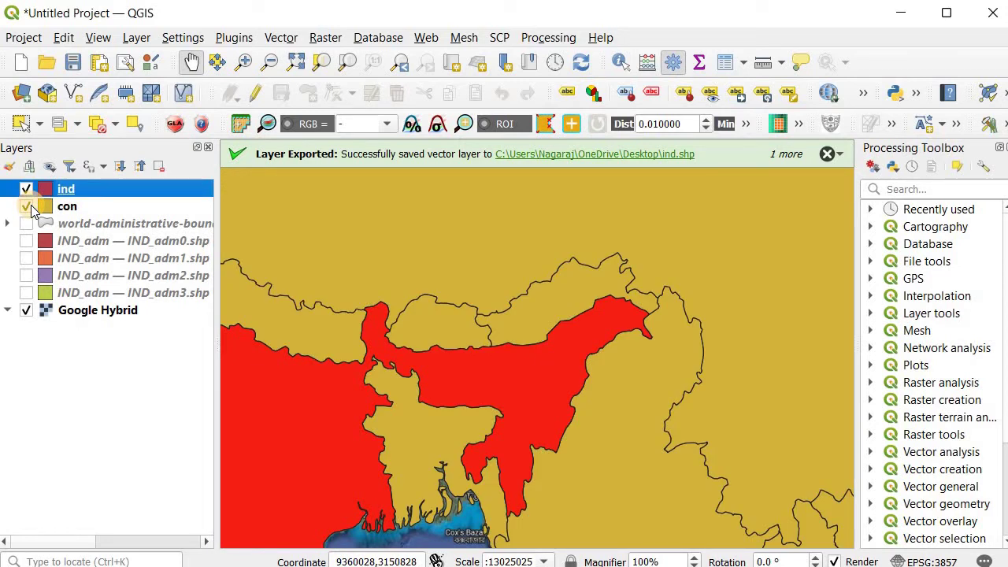
pyautogui.click(31, 206)
# Examine Arunachal Pradesh and the neighbouring regions on the temporarily shown world-administrative-boundaries layer
pyautogui.click(28, 225)
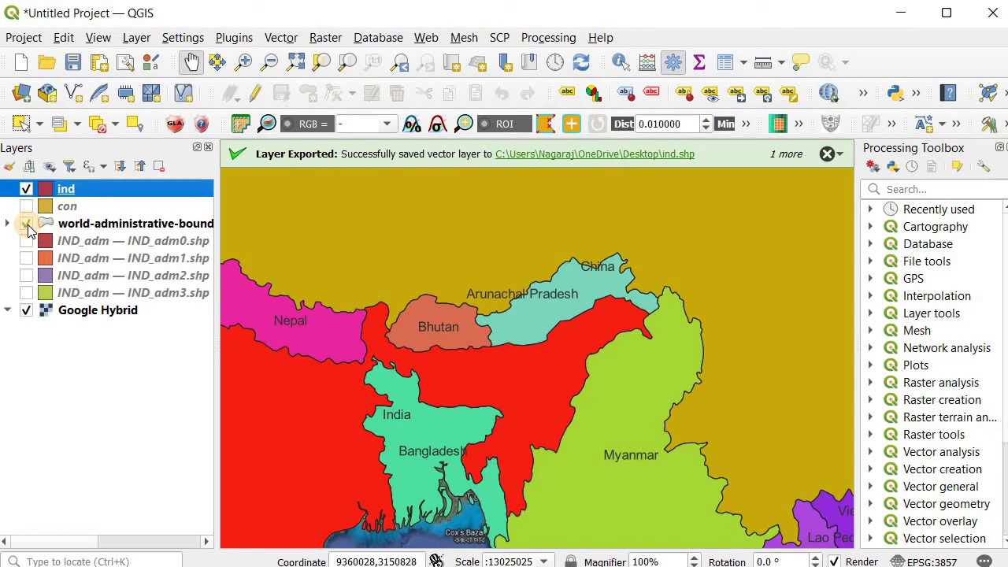
pyautogui.moveTo(559, 367); pyautogui.dragTo(617, 399)
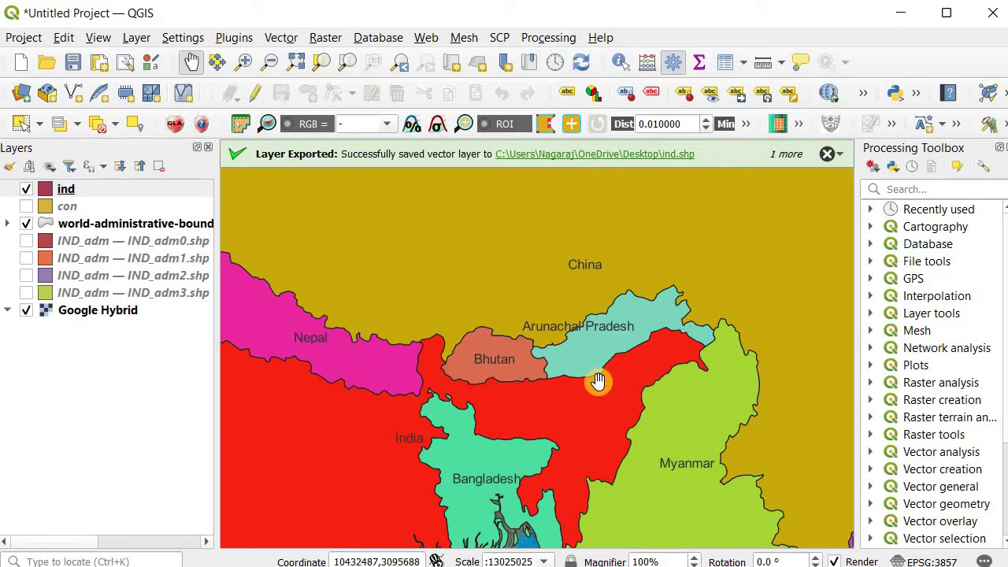
pyautogui.moveTo(447, 356); pyautogui.dragTo(515, 412)
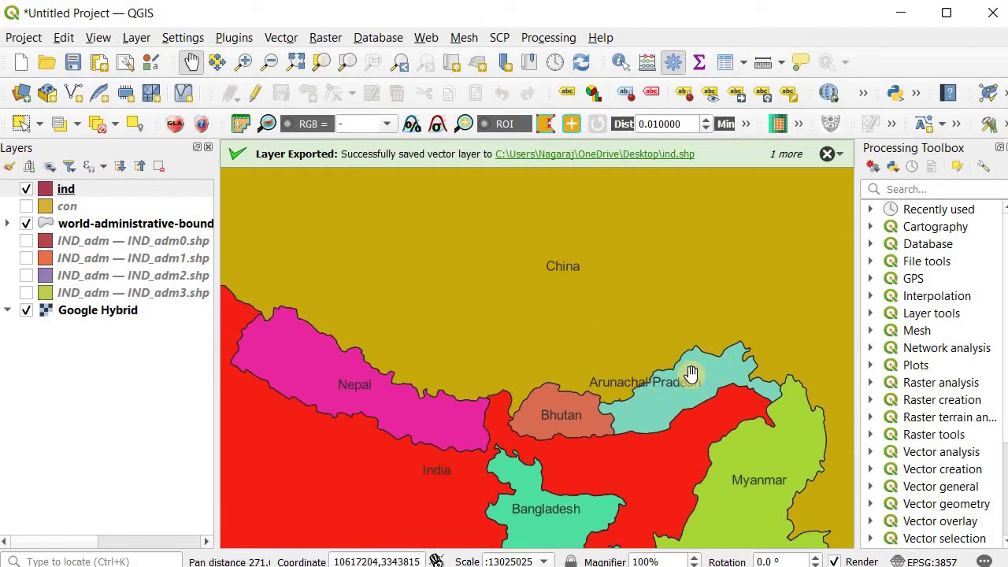
pyautogui.scroll(-2, 678, 405)
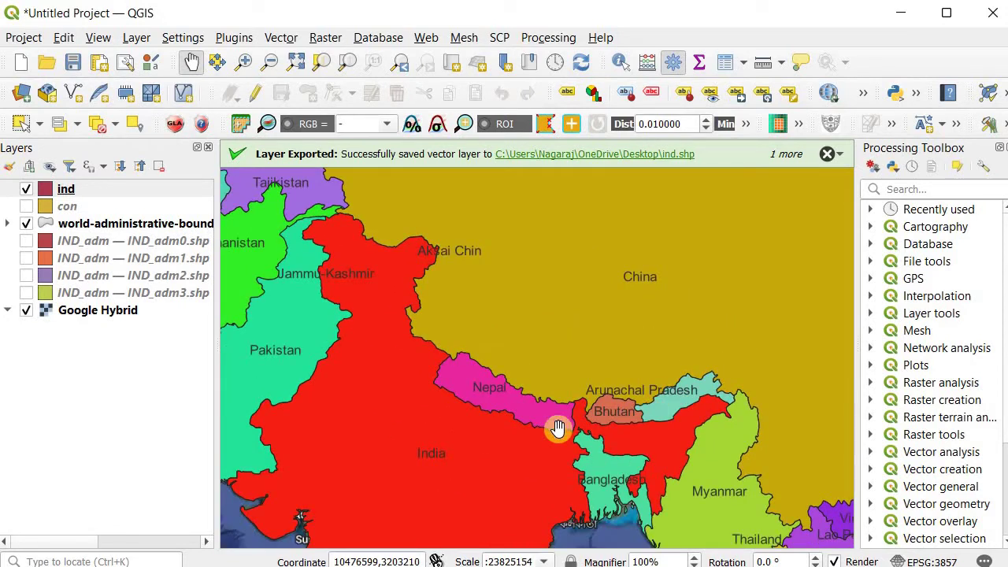
pyautogui.moveTo(540, 438); pyautogui.dragTo(570, 352)
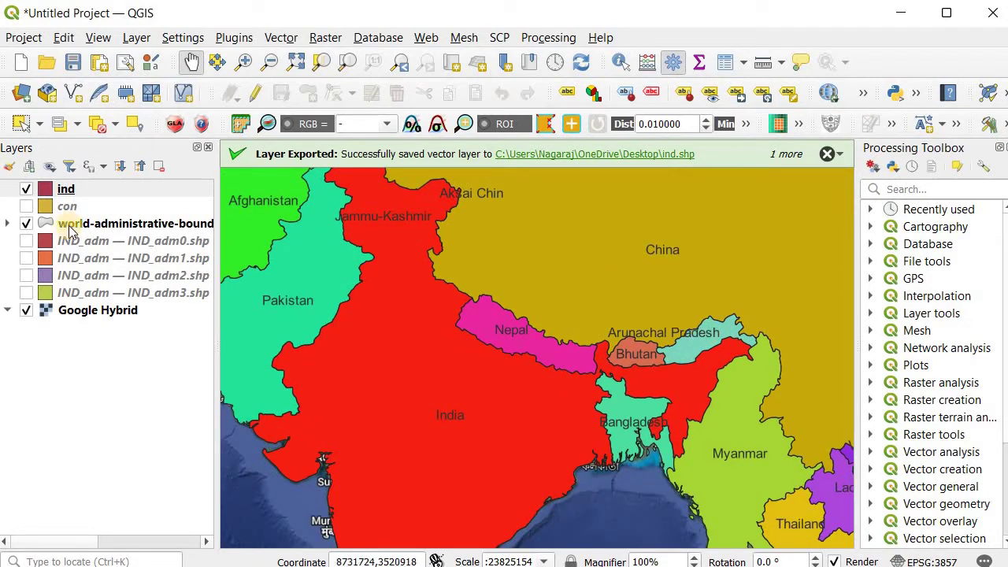
pyautogui.click(27, 224)
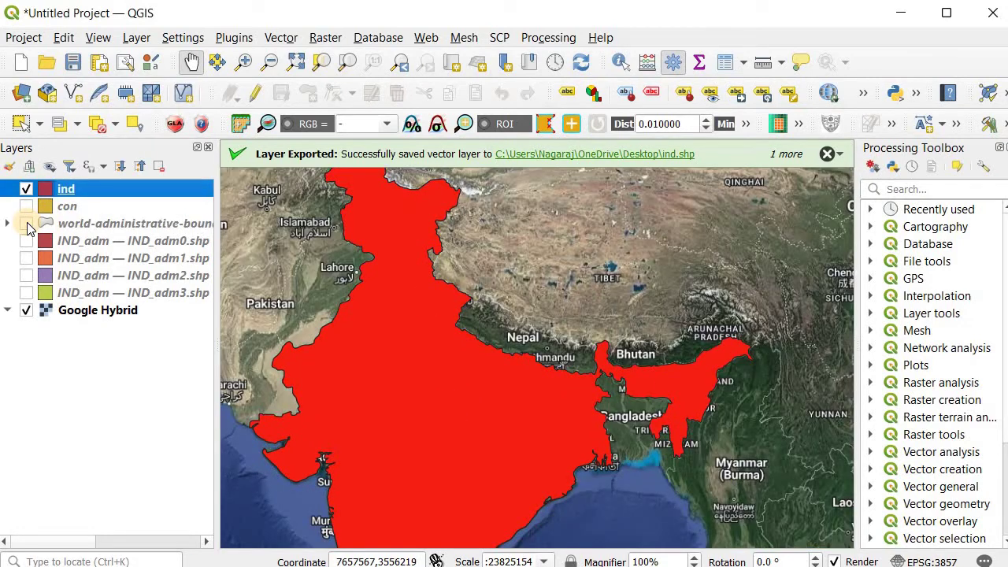
# Hide the ind layer, display the IND_adm1.shp state boundaries instead, and bring southern India into closer view
pyautogui.click(26, 189)
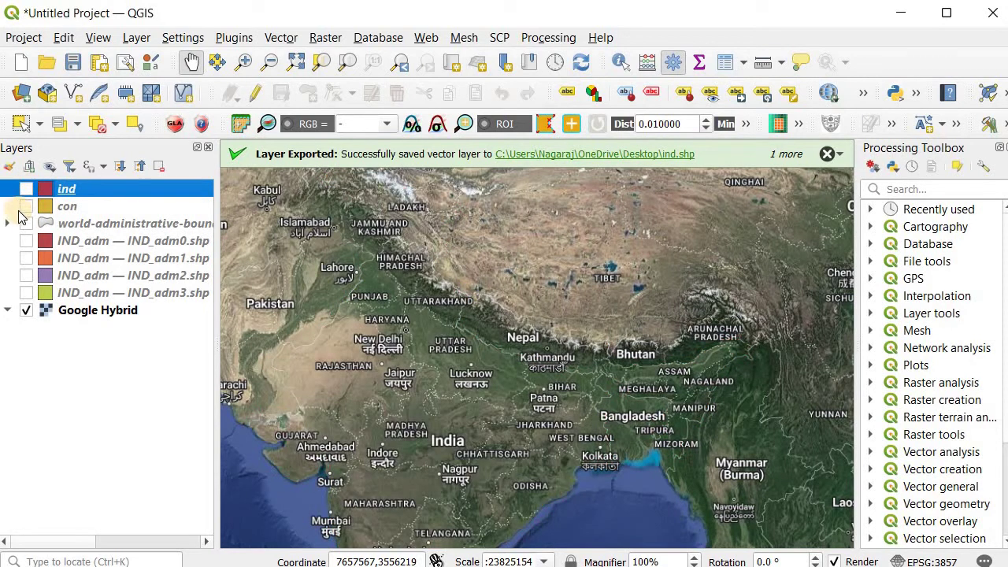
pyautogui.click(27, 241)
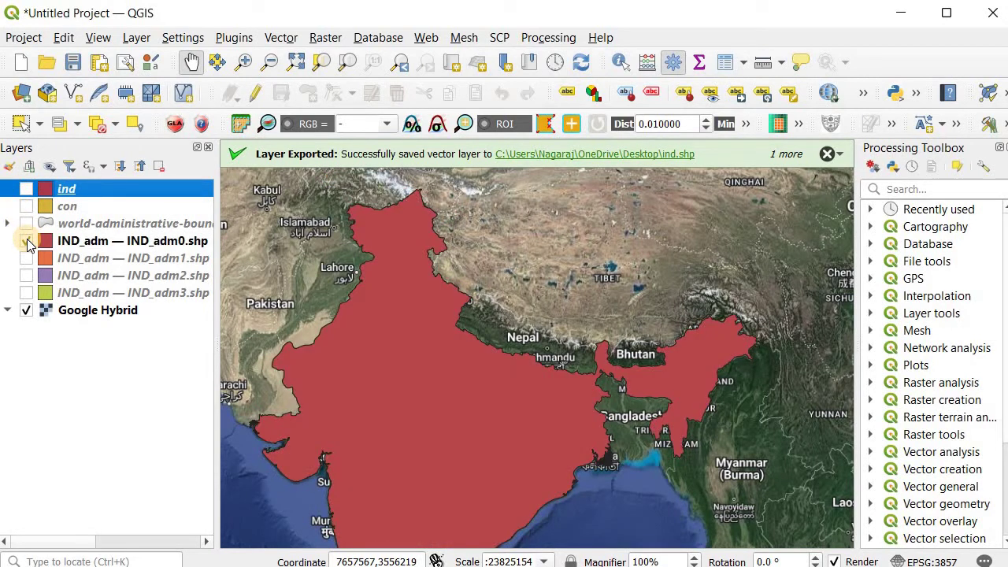
pyautogui.click(27, 241)
pyautogui.click(26, 259)
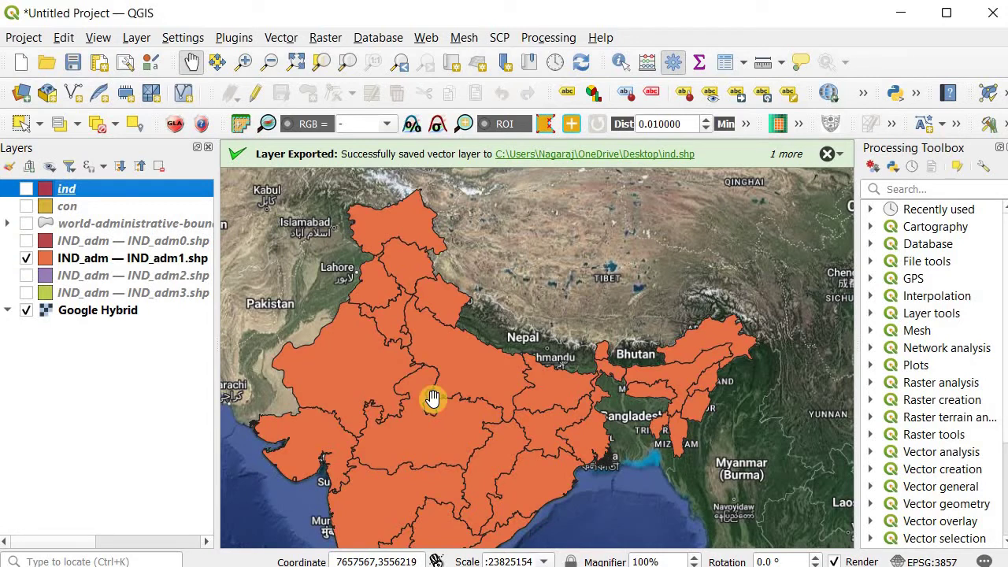
pyautogui.moveTo(445, 432); pyautogui.dragTo(496, 244)
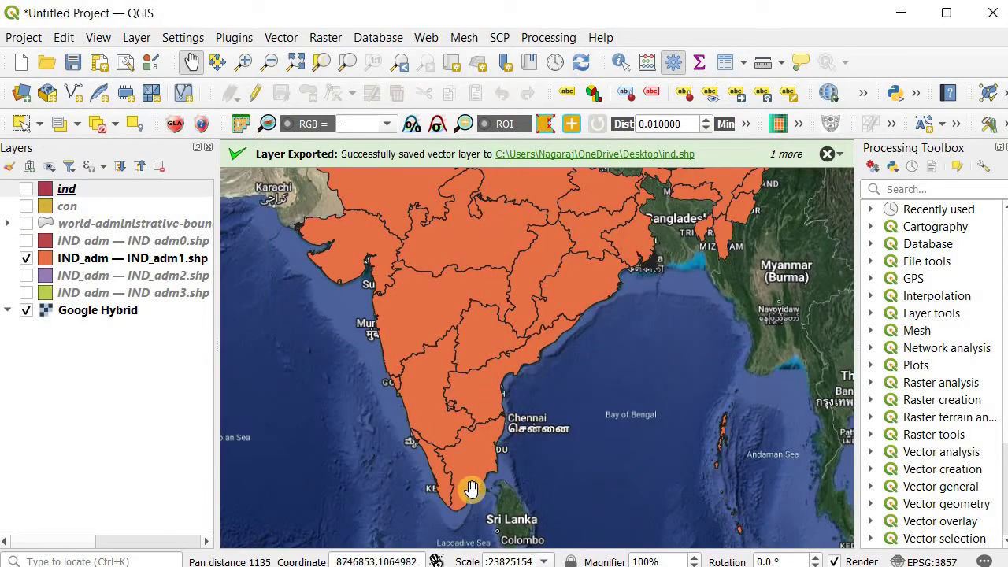
pyautogui.scroll(2, 471, 489)
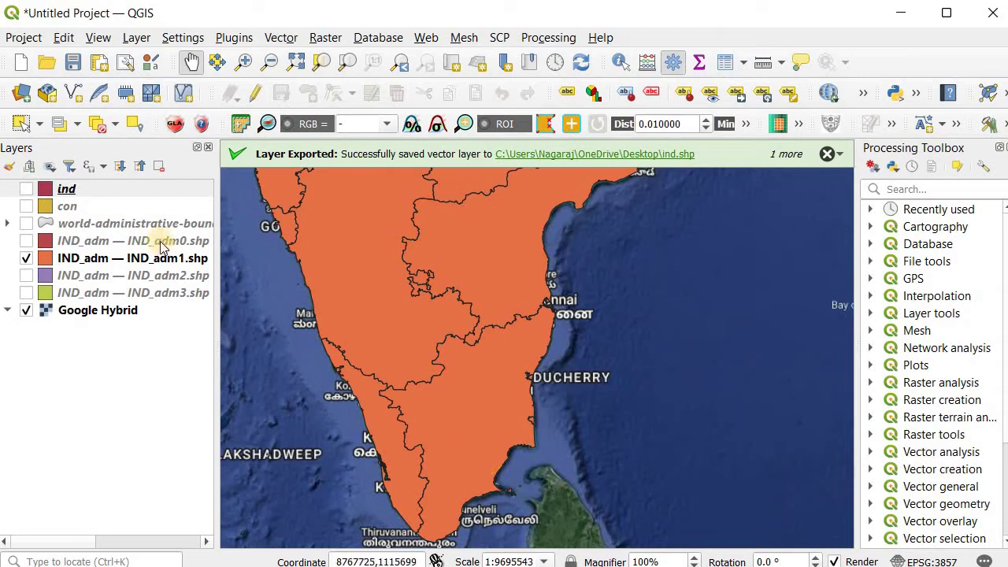
# Open the attribute table of the IND_adm1.shp layer and sort it by NAME_1 in ascending order
pyautogui.click(99, 259)
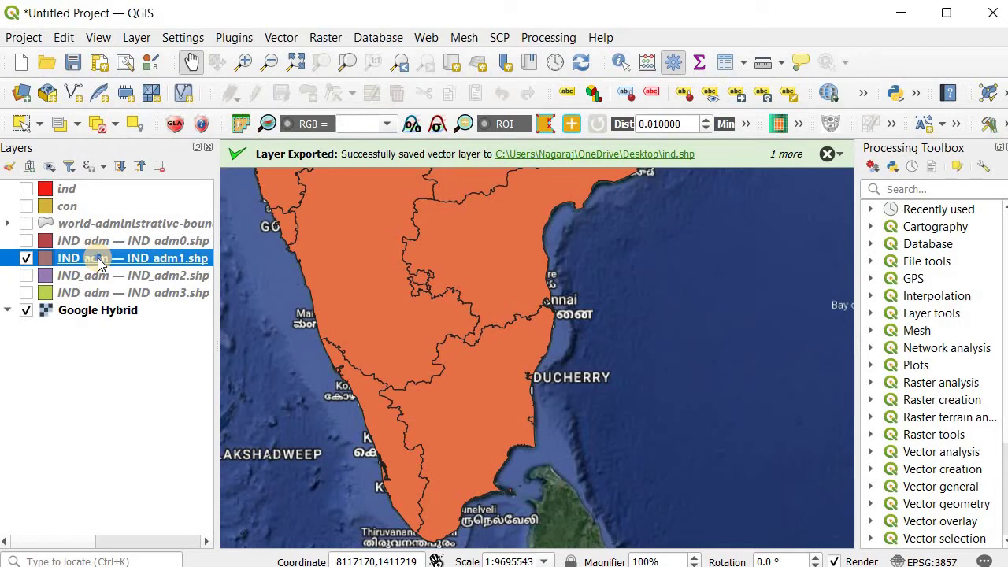
pyautogui.rightClick(100, 264)
pyautogui.click(194, 139)
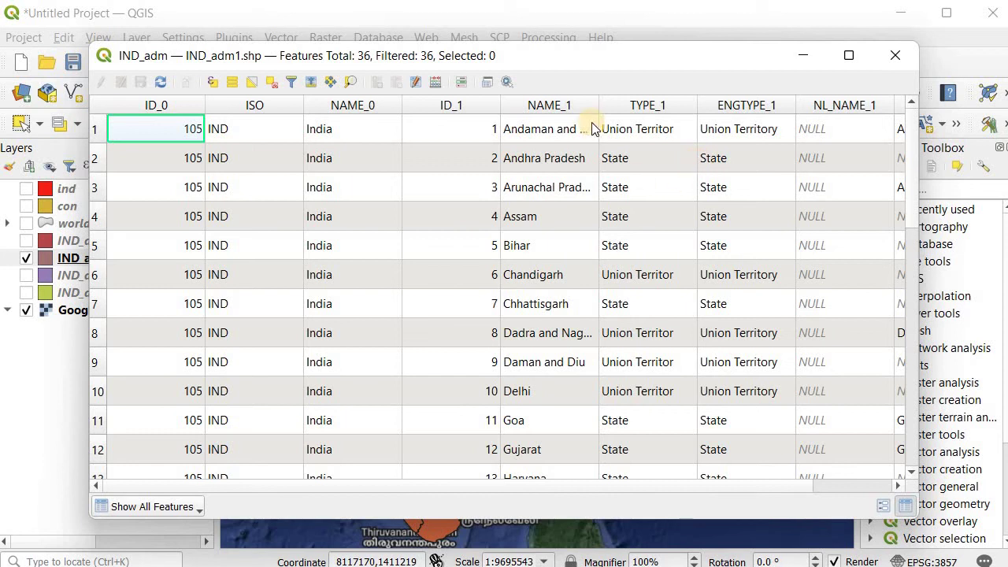
pyautogui.click(547, 107)
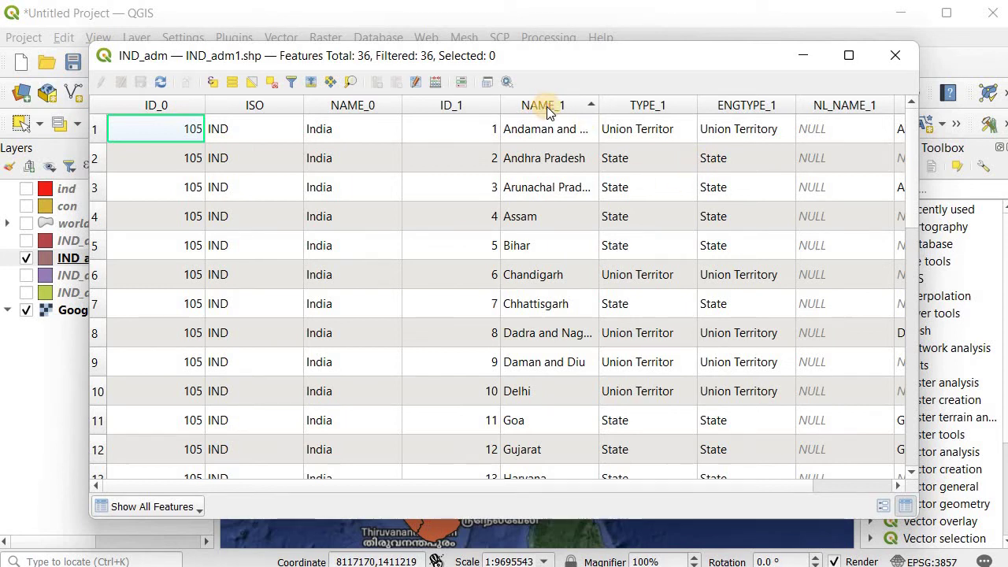
# Sort the IND_adm1 attribute table by NAME_1 in descending order, select the Tamil Nadu feature, and close the table
pyautogui.click(549, 111)
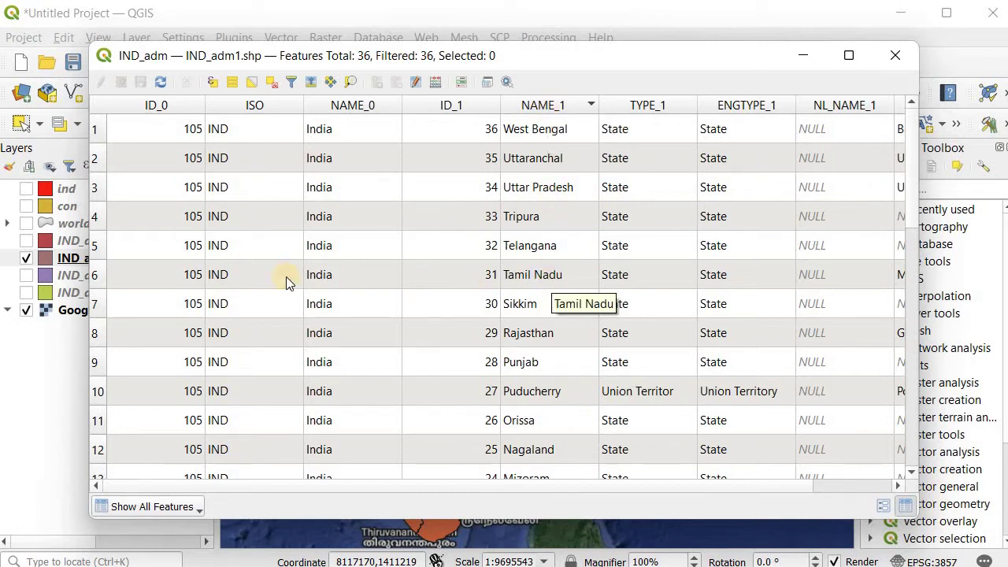
pyautogui.click(97, 274)
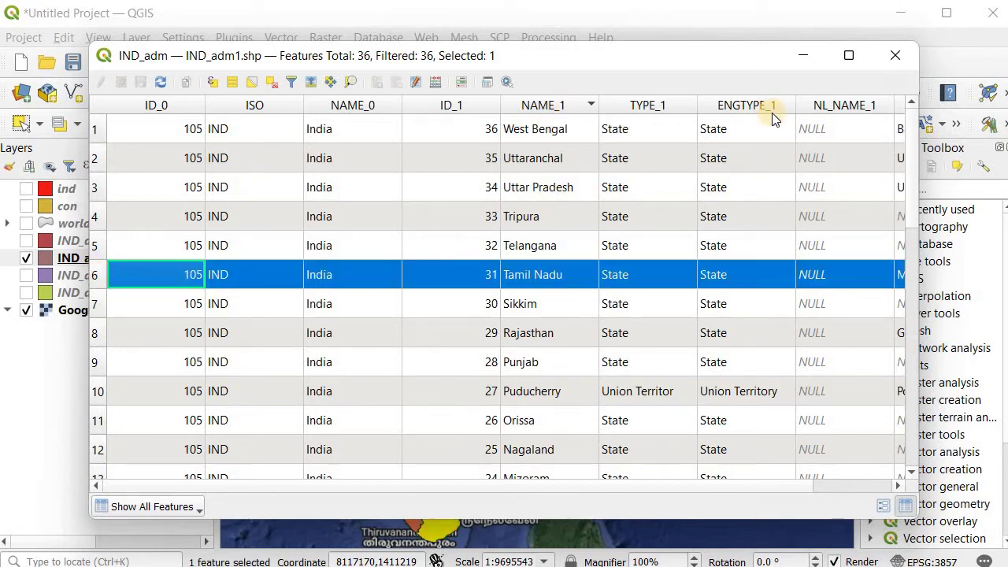
pyautogui.click(897, 57)
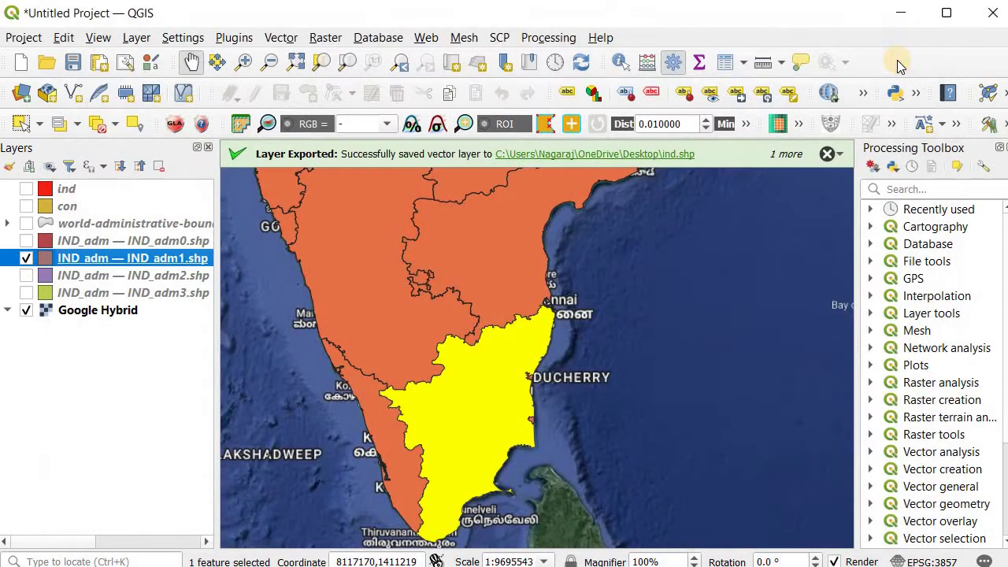
# Export only the selected IND_adm1 feature as an ESRI Shapefile named tn on the Desktop and add it to the map
pyautogui.rightClick(108, 261)
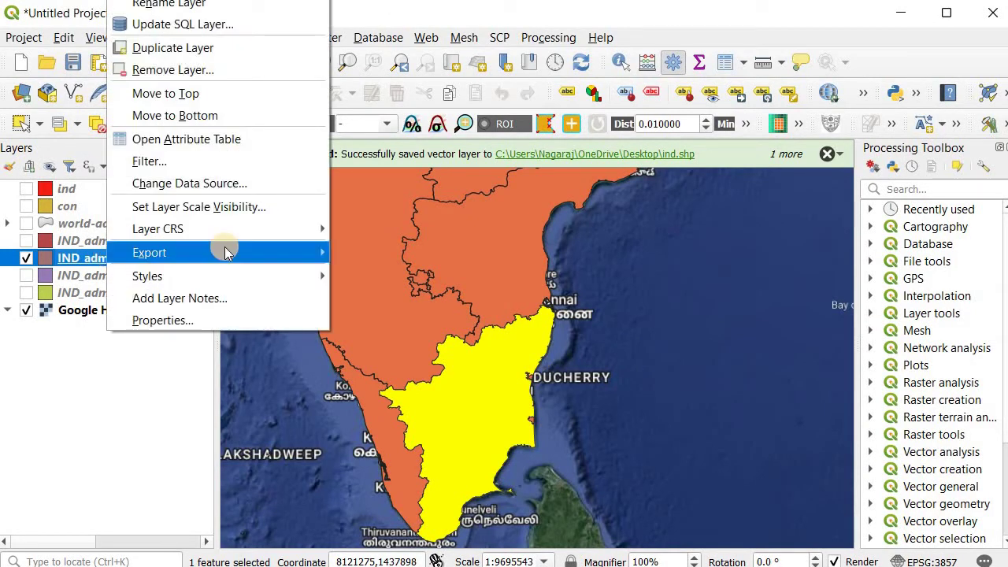
pyautogui.moveTo(266, 252)
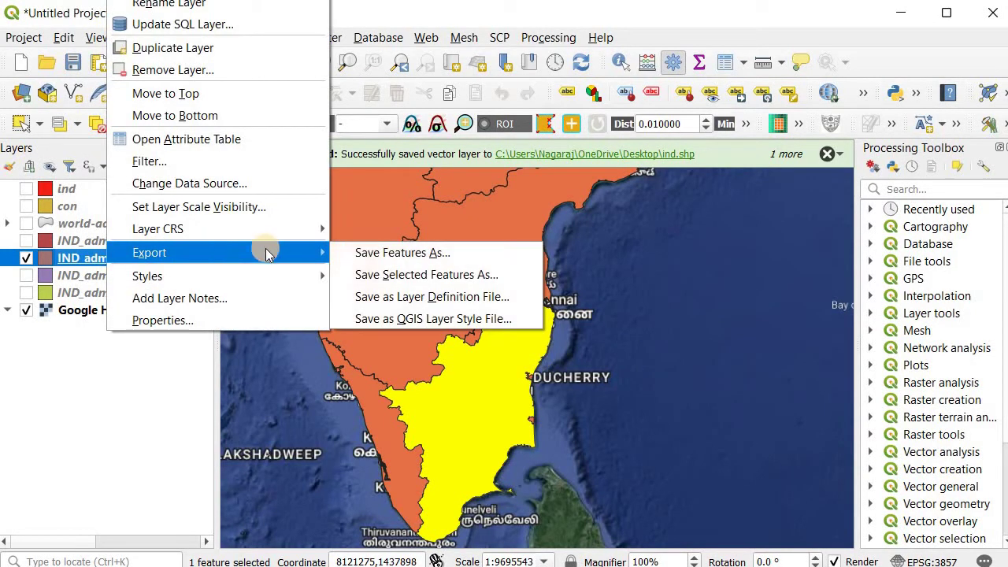
pyautogui.click(432, 275)
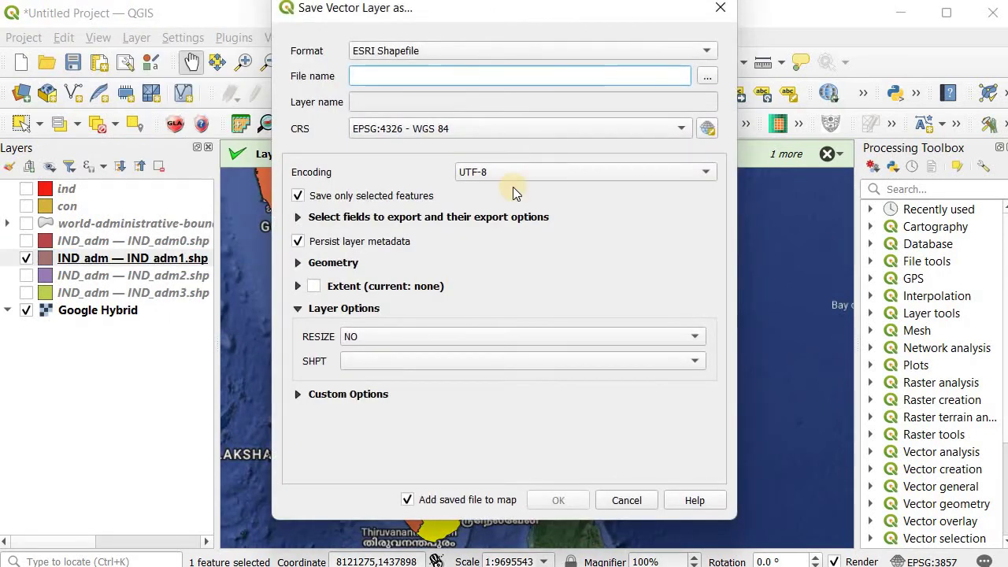
pyautogui.write('tn')
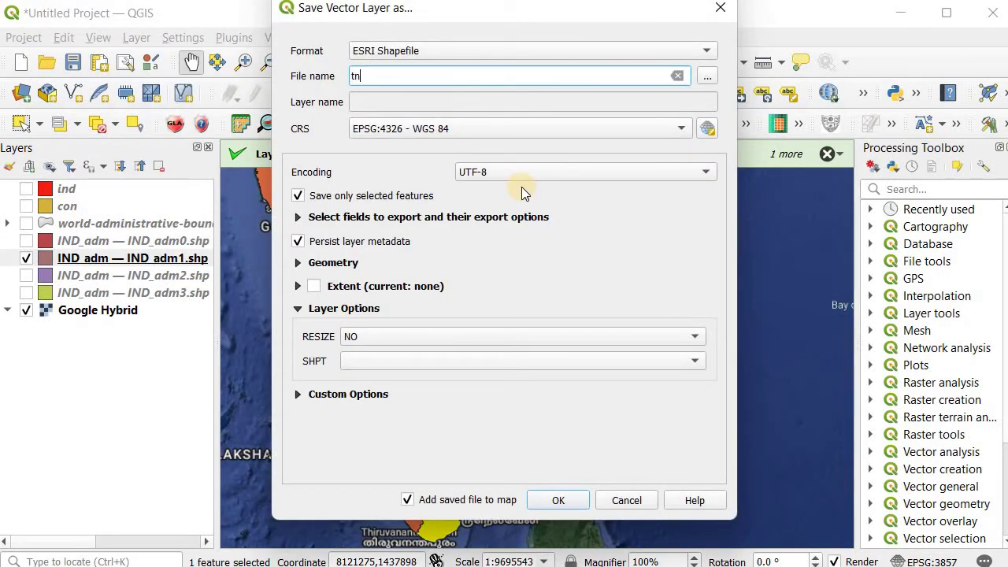
pyautogui.click(703, 77)
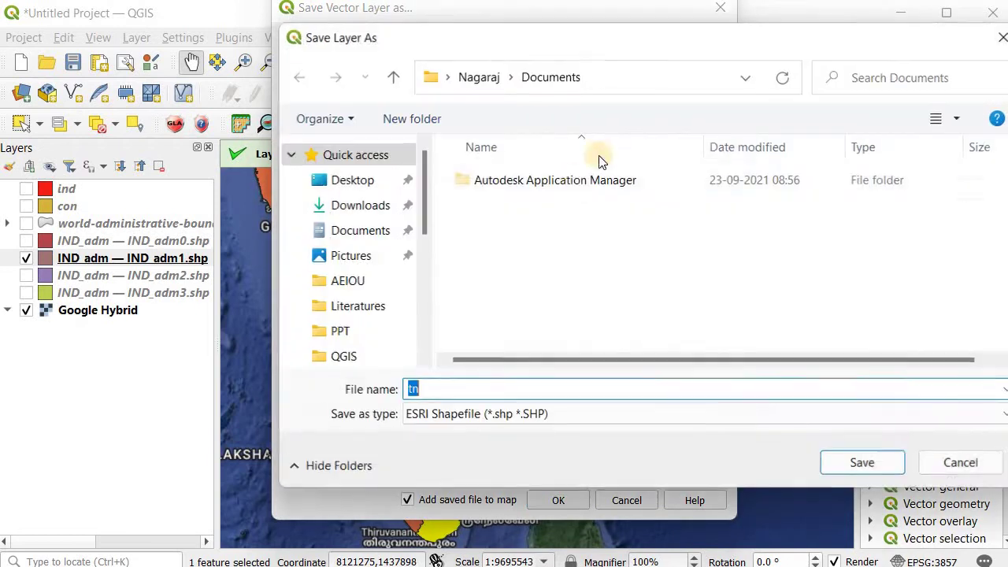
pyautogui.click(362, 185)
pyautogui.click(848, 465)
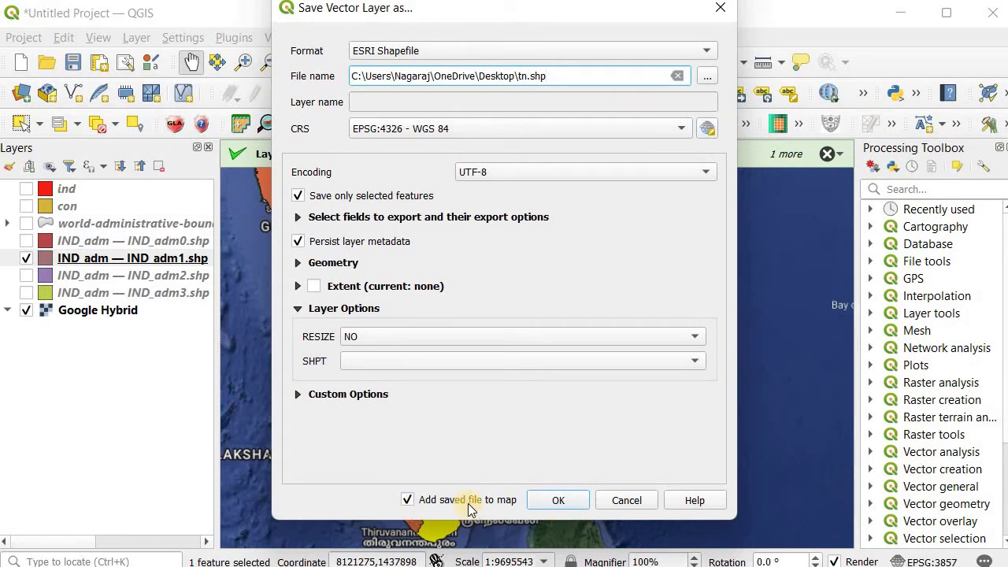
pyautogui.click(406, 501)
pyautogui.click(536, 502)
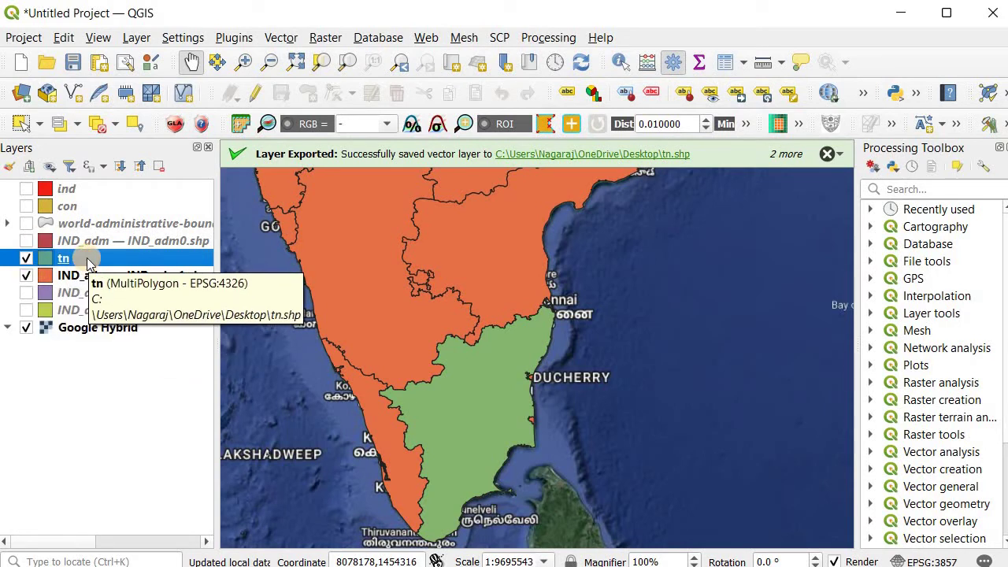
# Make the ind layer visible, hide IND_adm1, and place the tn layer above ind in the layer order
pyautogui.moveTo(96, 207); pyautogui.dragTo(91, 200)
pyautogui.click(26, 189)
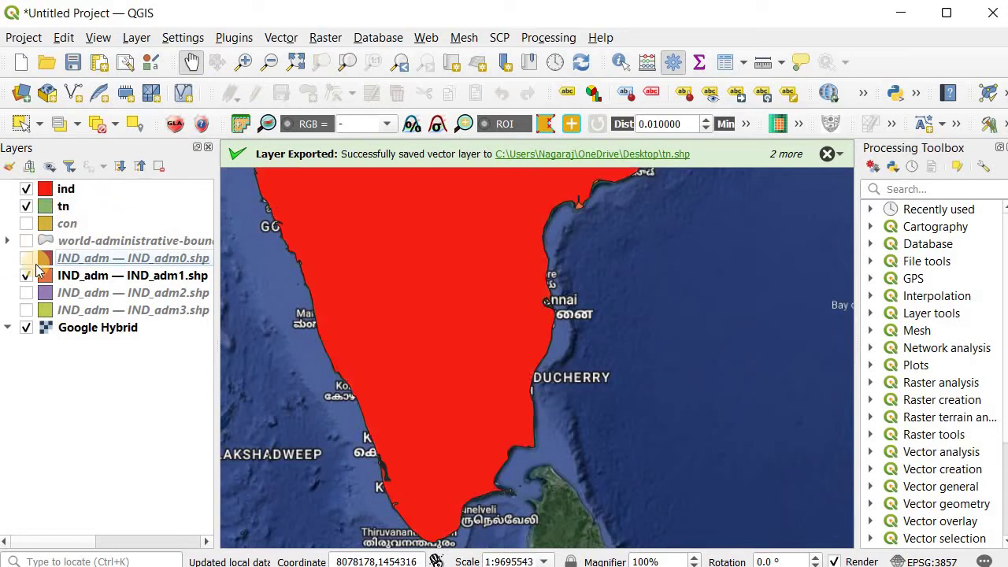
pyautogui.click(27, 278)
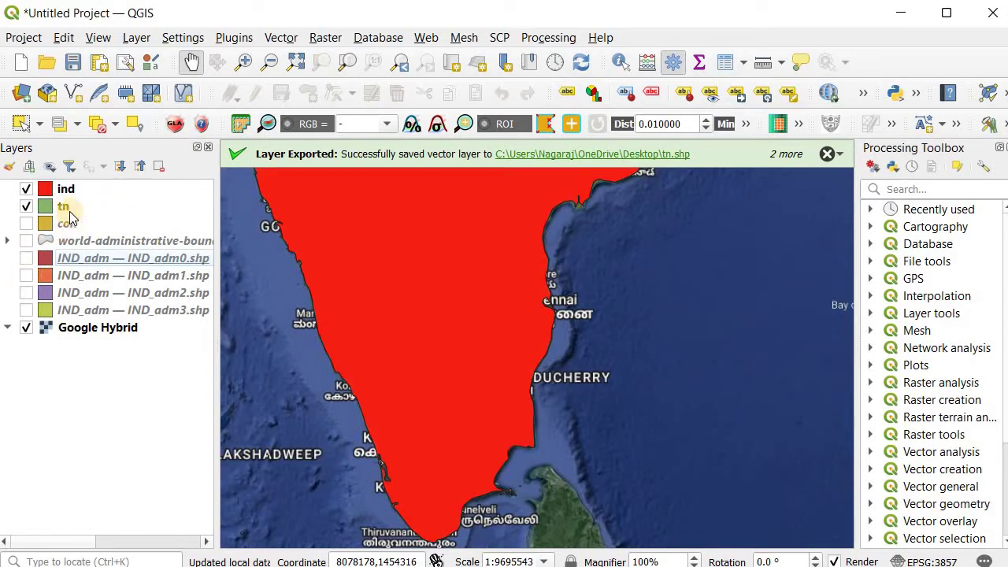
pyautogui.moveTo(70, 210)
pyautogui.mouseDown()
pyautogui.moveTo(68, 173)
pyautogui.moveTo(75, 187)
pyautogui.mouseUp()
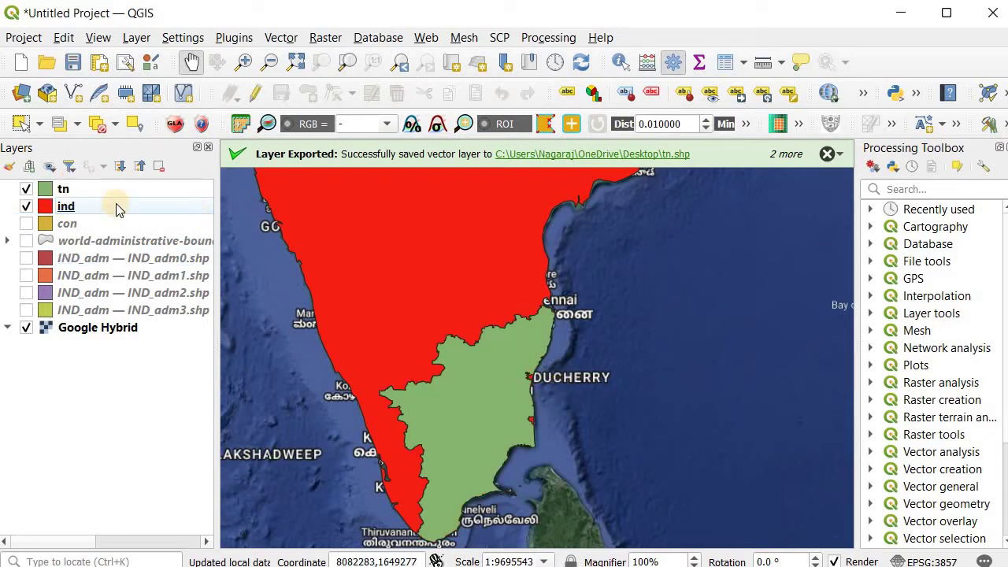
# Fit the map to the ind layer's extent and change the tn layer's fill colour to blue
pyautogui.rightClick(79, 202)
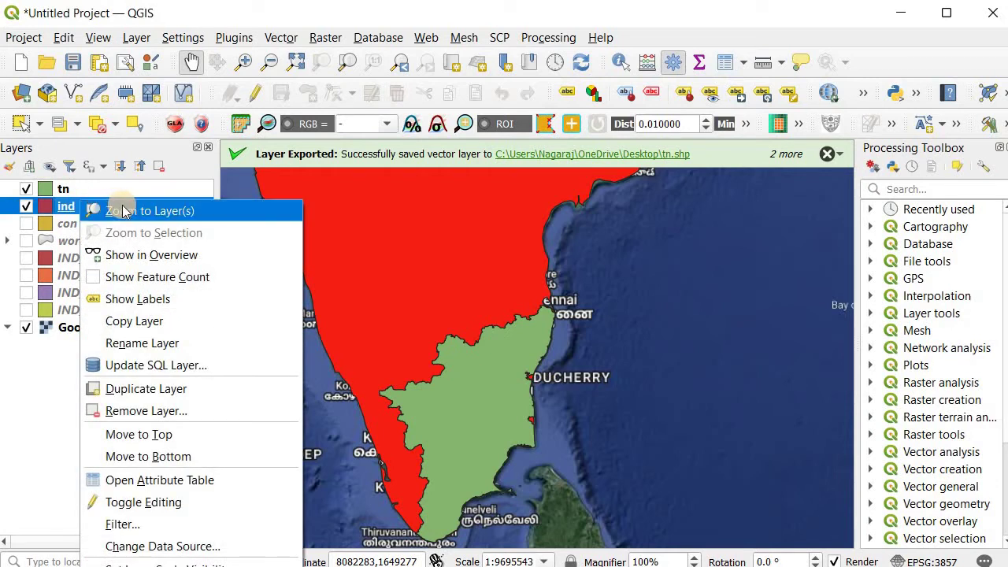
pyautogui.click(122, 211)
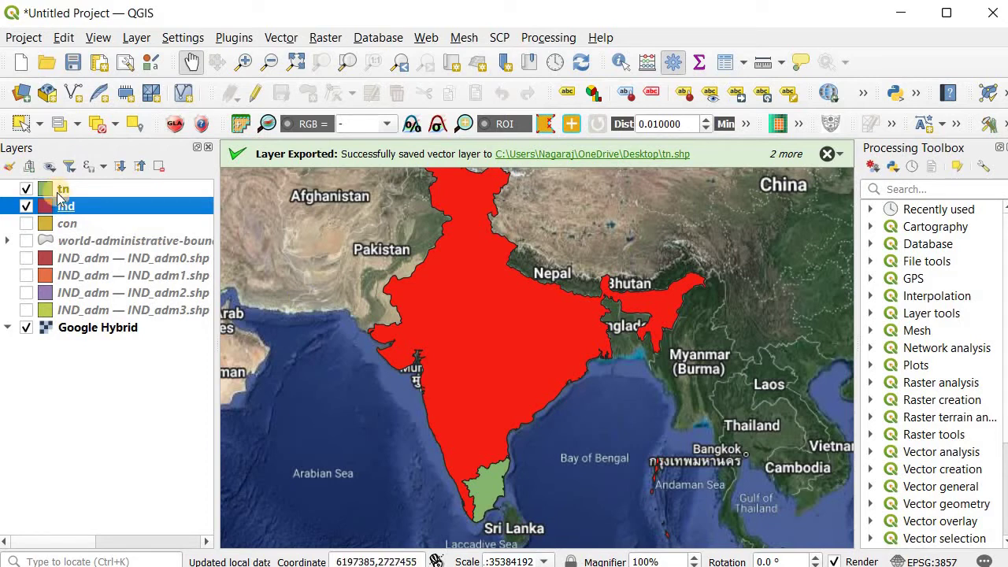
pyautogui.click(58, 192)
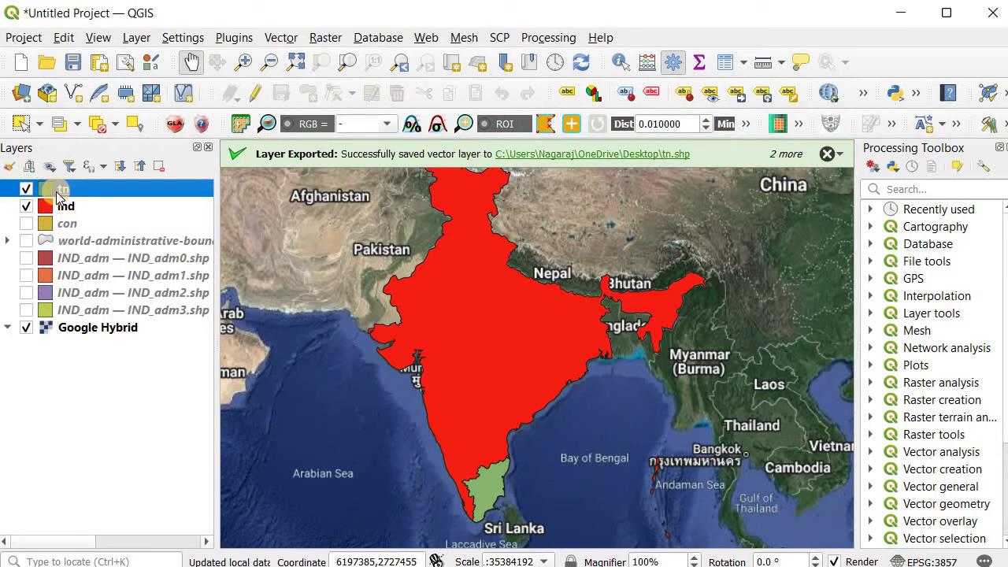
pyautogui.rightClick(58, 192)
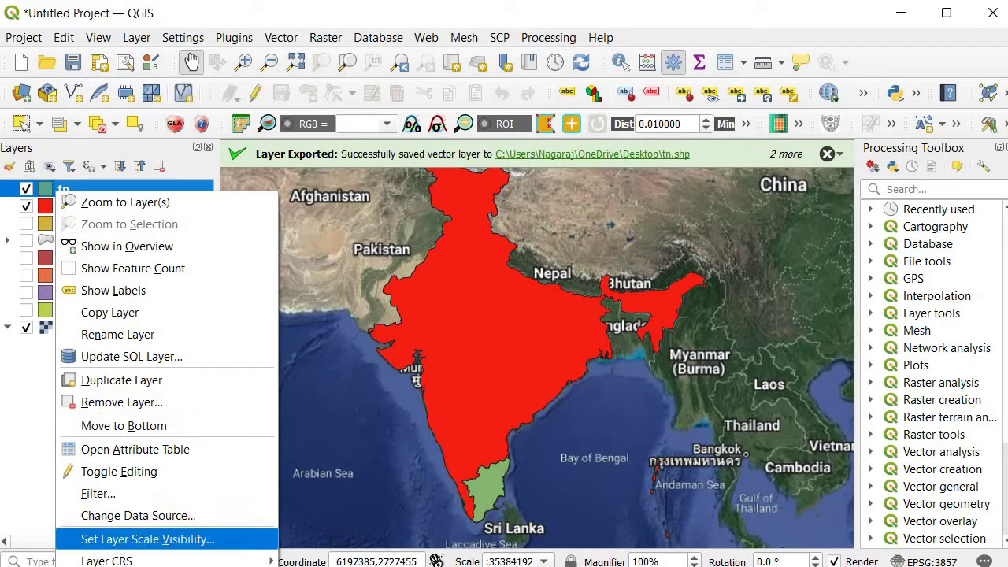
pyautogui.moveTo(157, 566)
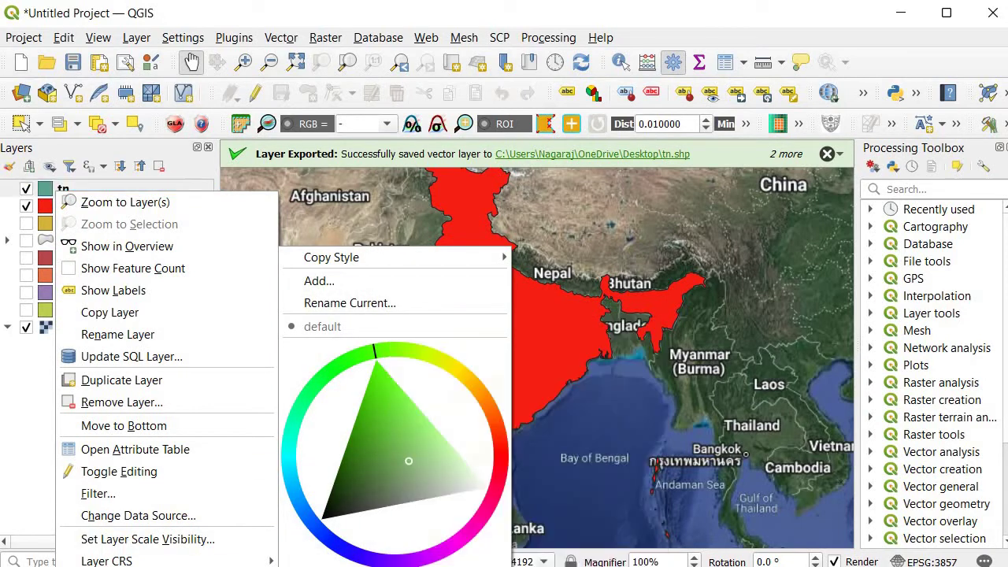
pyautogui.click(612, 437)
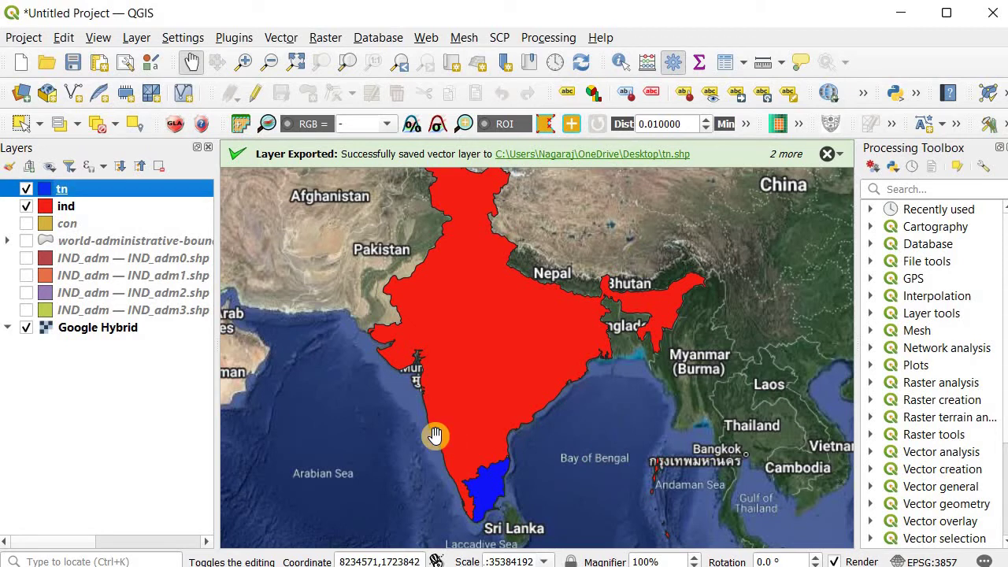
# Fit the canvas to the ind layer and add a second map beneath the world map in print layout 1
pyautogui.rightClick(69, 206)
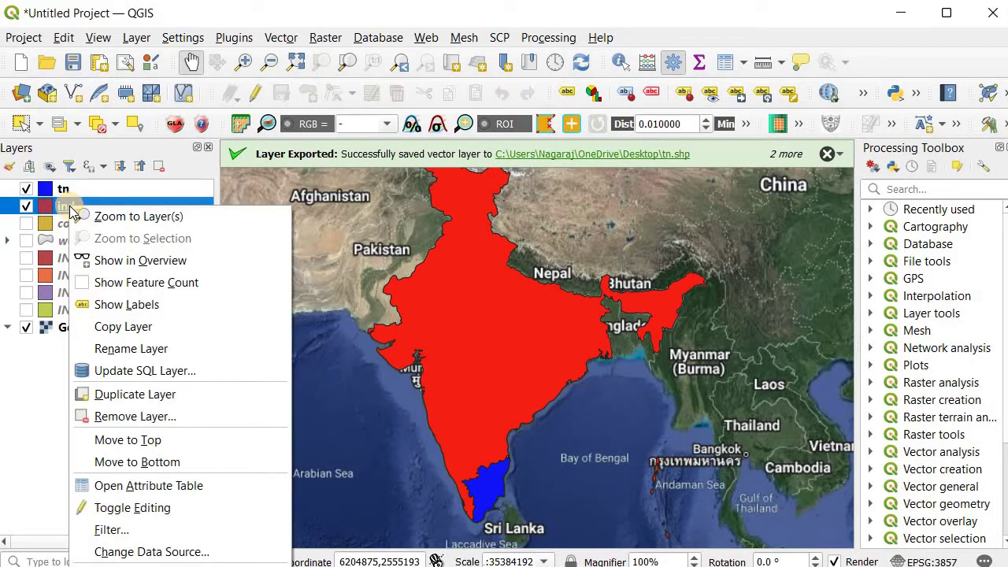
pyautogui.click(112, 218)
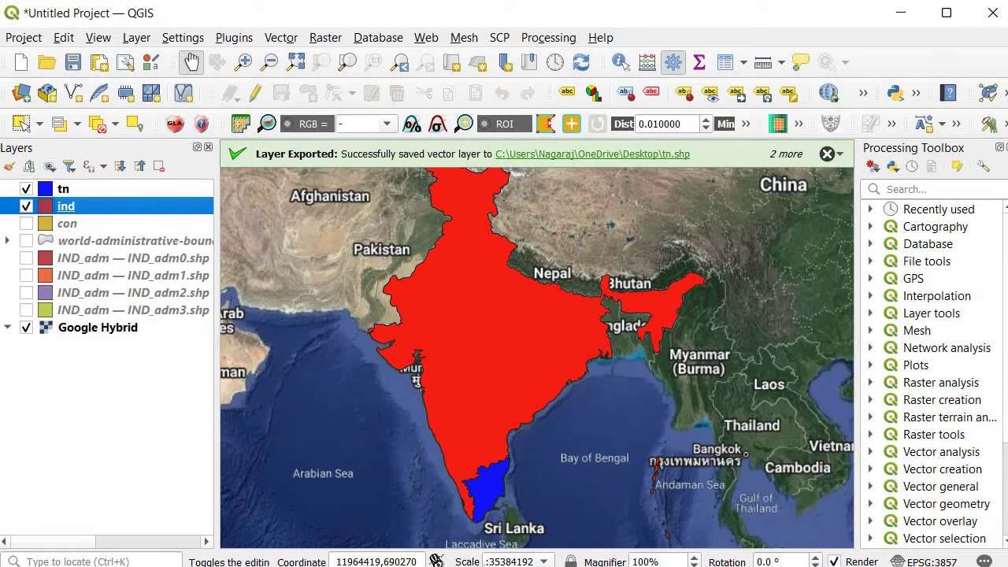
pyautogui.click(930, 551)
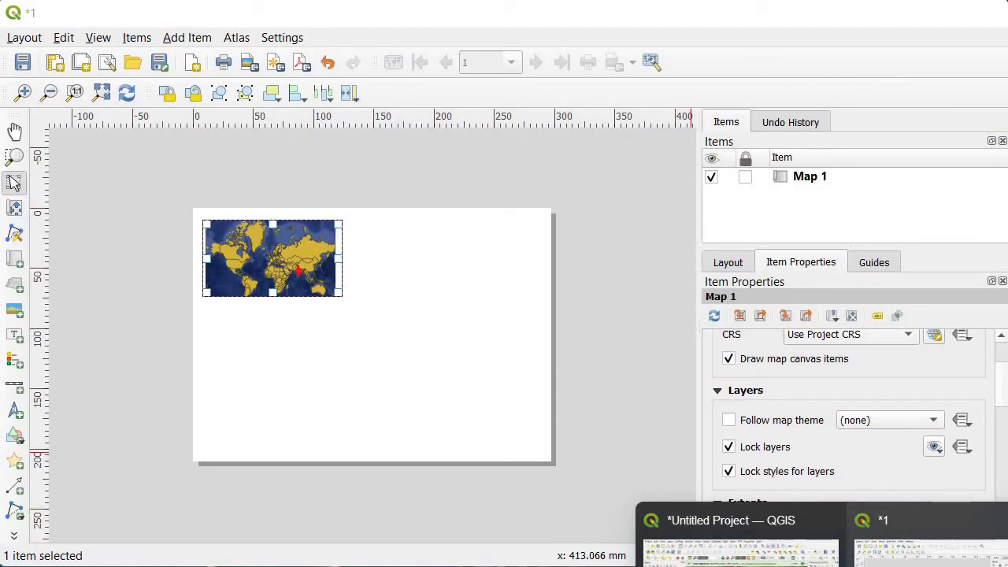
pyautogui.click(487, 350)
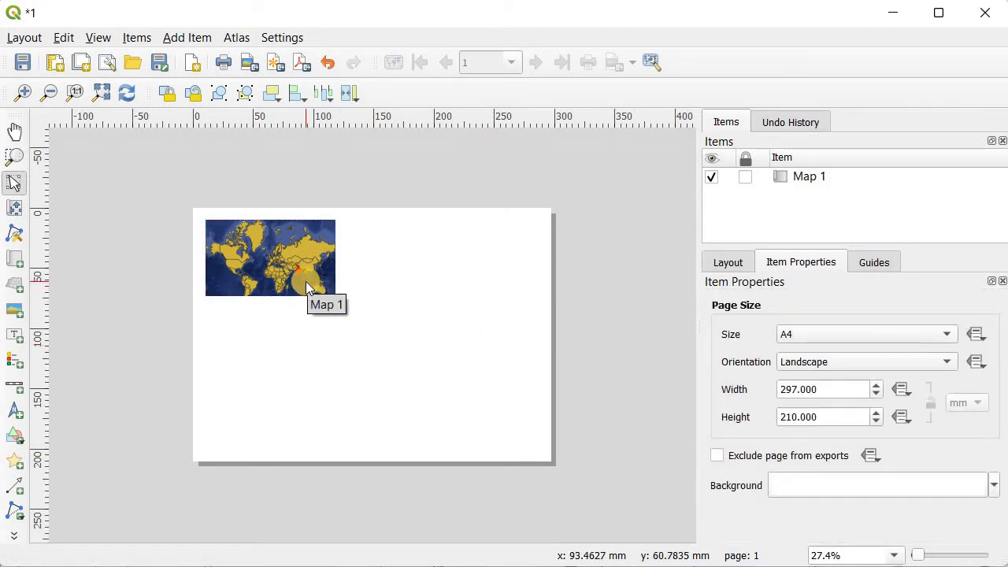
pyautogui.click(185, 38)
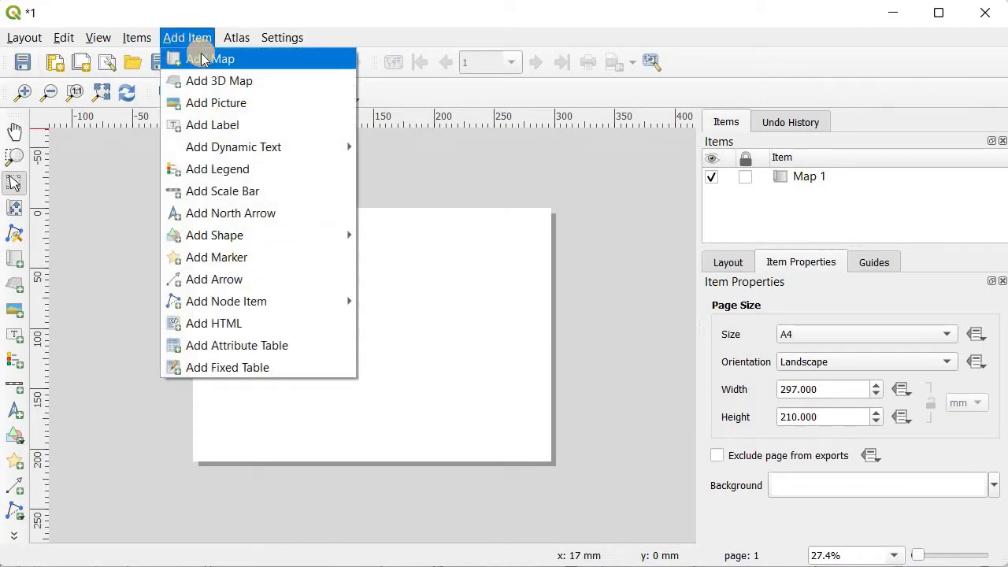
pyautogui.click(203, 59)
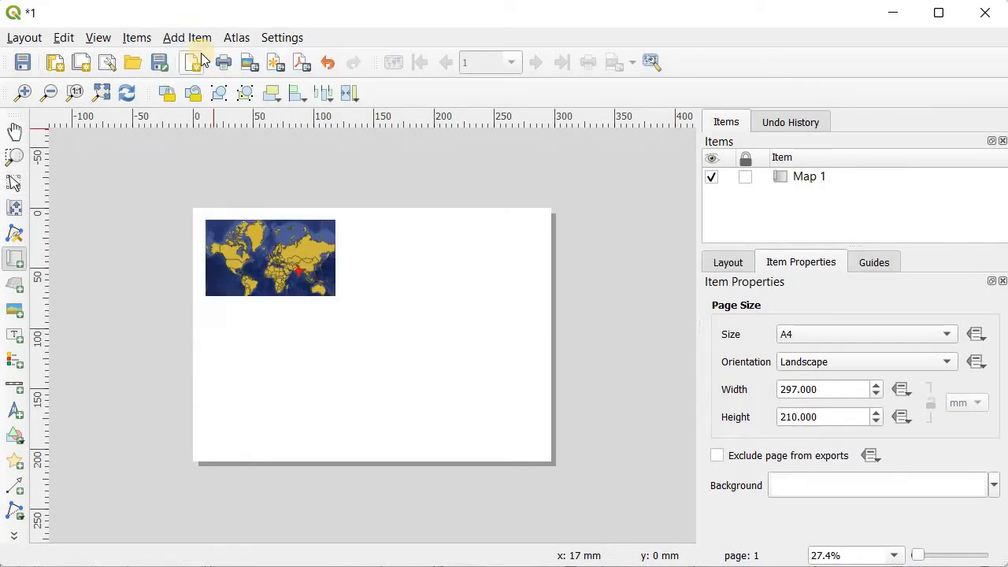
pyautogui.moveTo(209, 324); pyautogui.dragTo(331, 452)
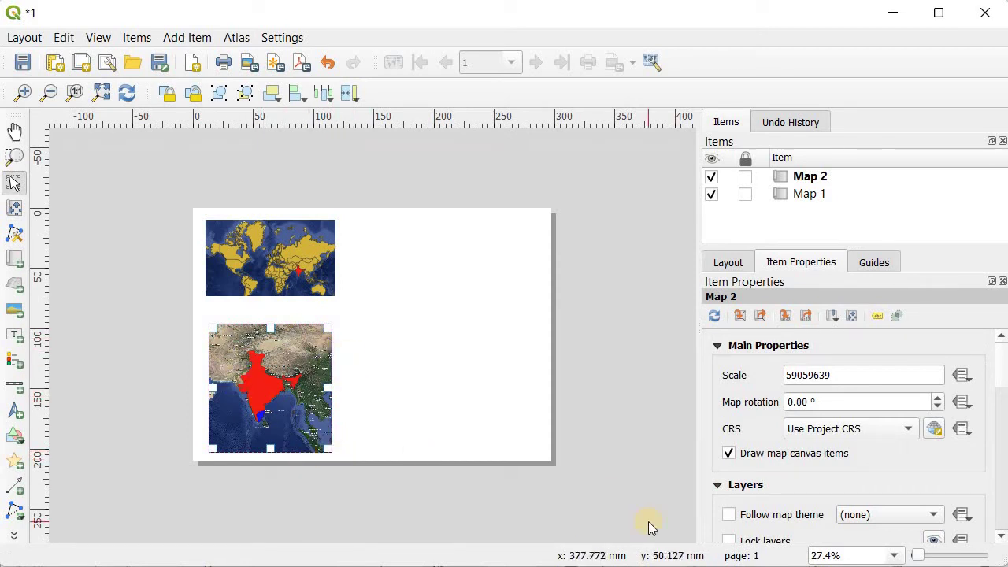
# Hide the Google Hybrid basemap in the main project window and refresh Map 2 in the print layout
pyautogui.moveTo(821, 562)
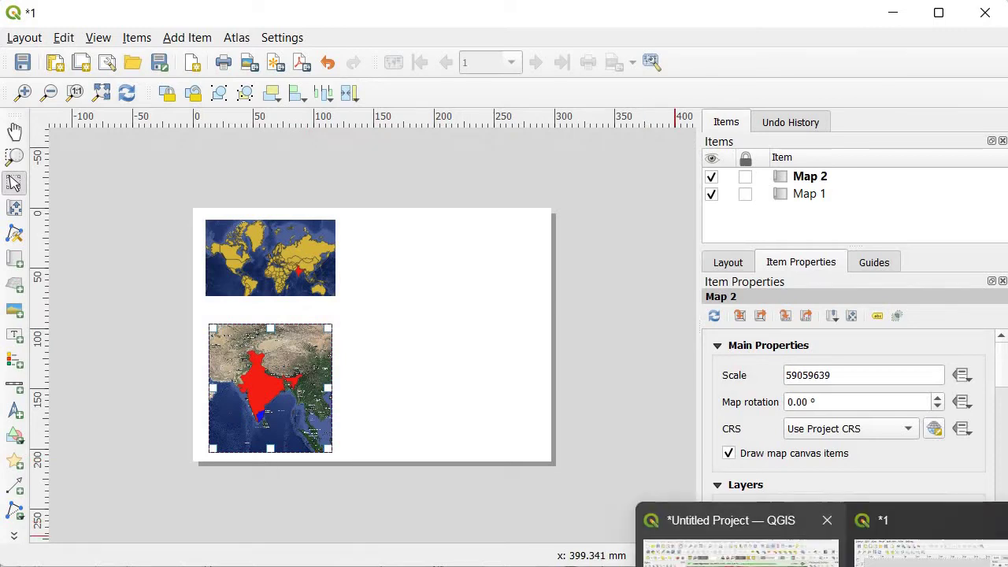
pyautogui.click(720, 537)
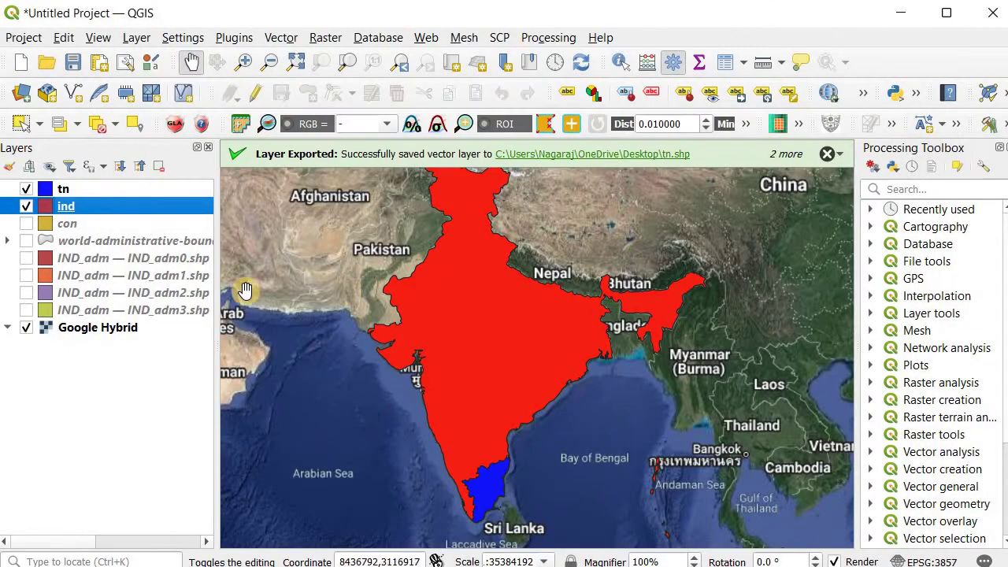
pyautogui.click(26, 328)
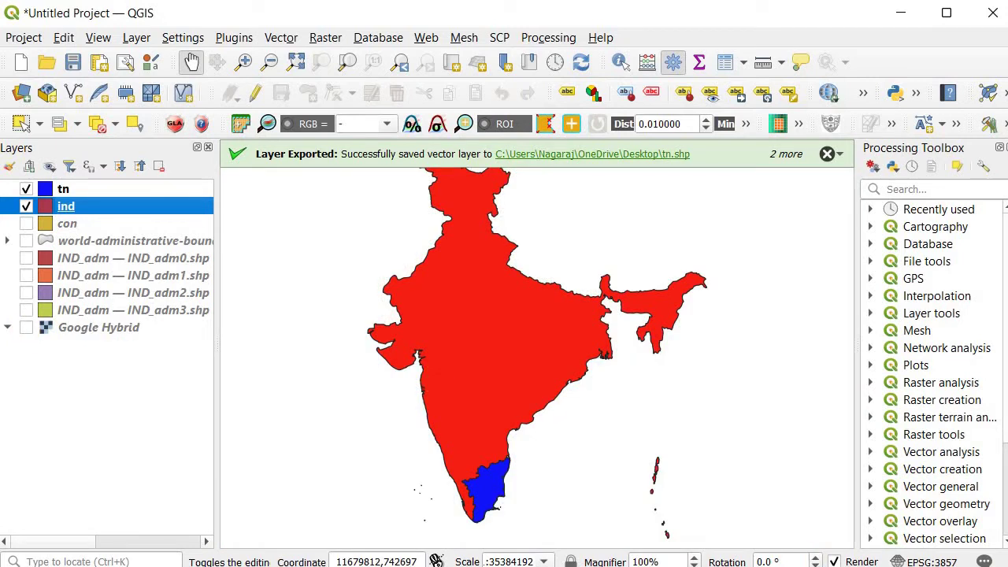
pyautogui.click(925, 539)
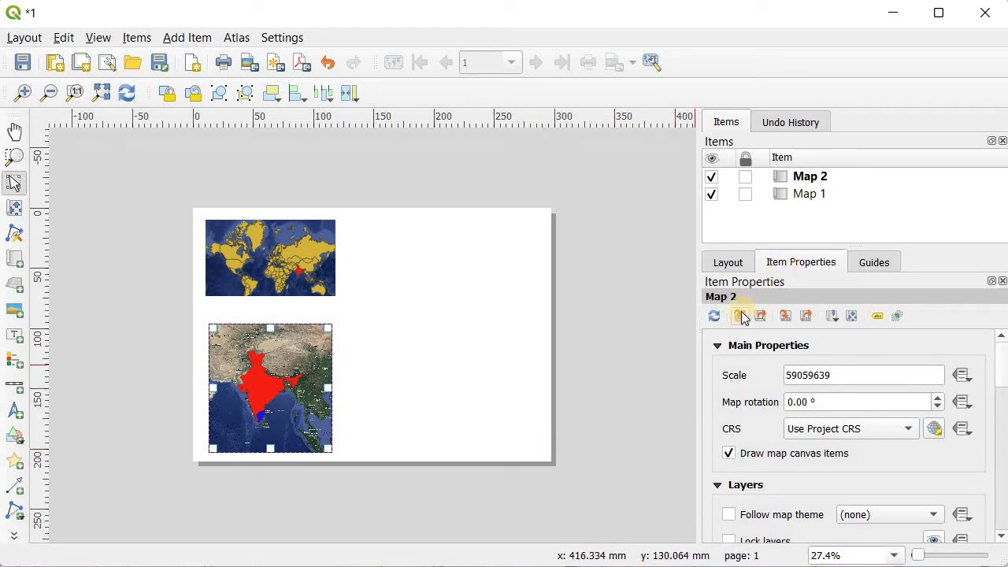
pyautogui.click(714, 315)
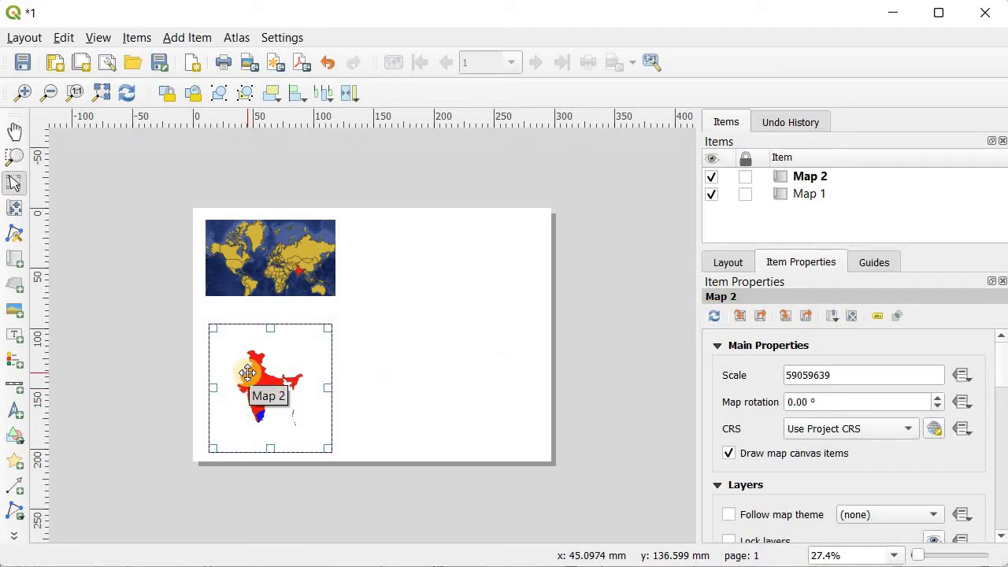
# Set the Map 2 scale to 40059639 so India fills more of its frame
pyautogui.click(799, 375)
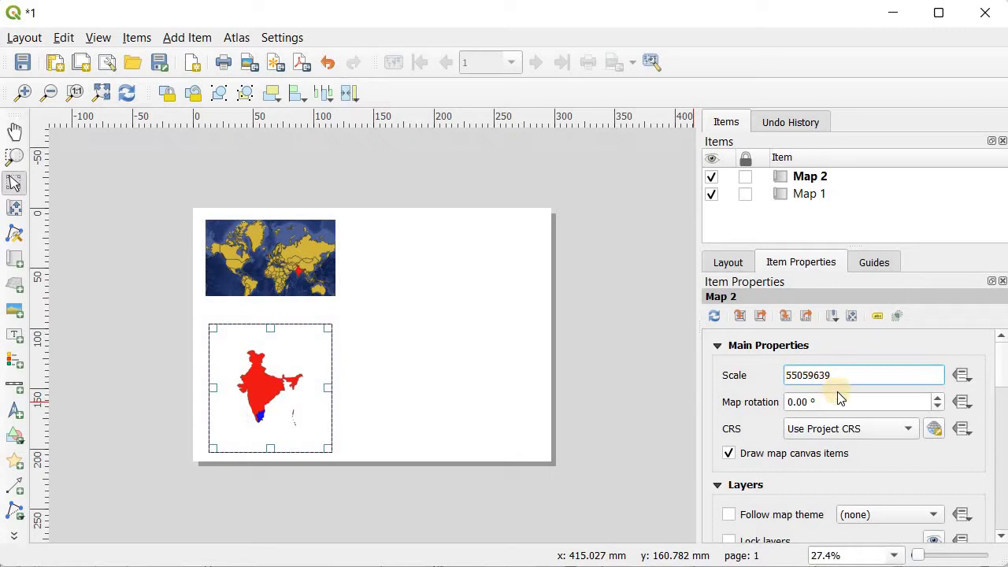
pyautogui.click(761, 385)
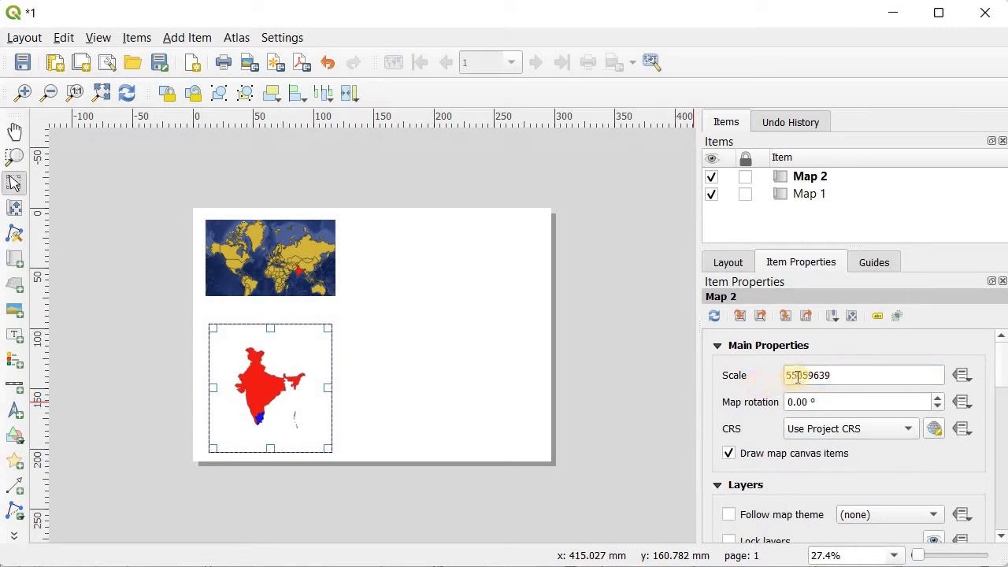
pyautogui.click(797, 376)
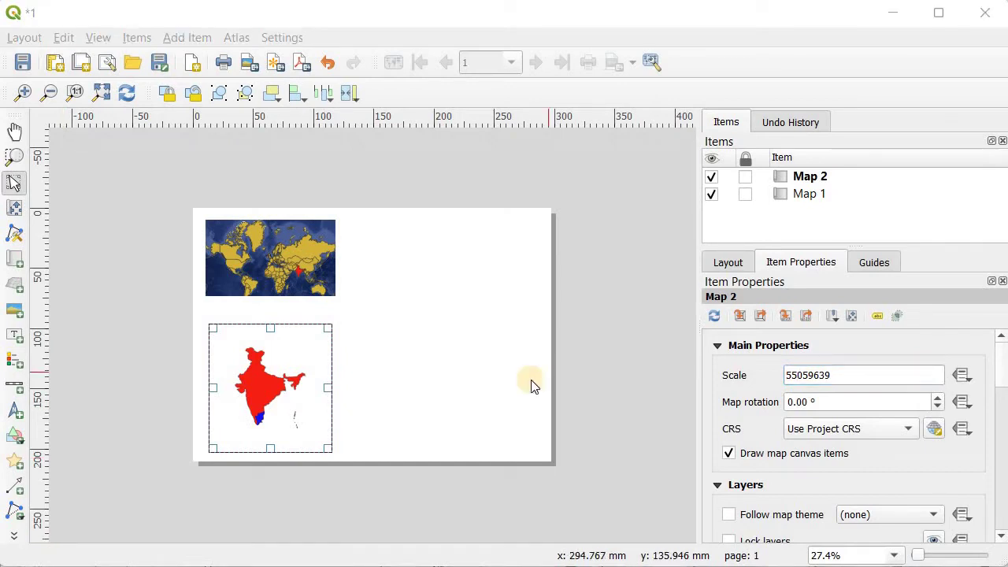
pyautogui.click(794, 376)
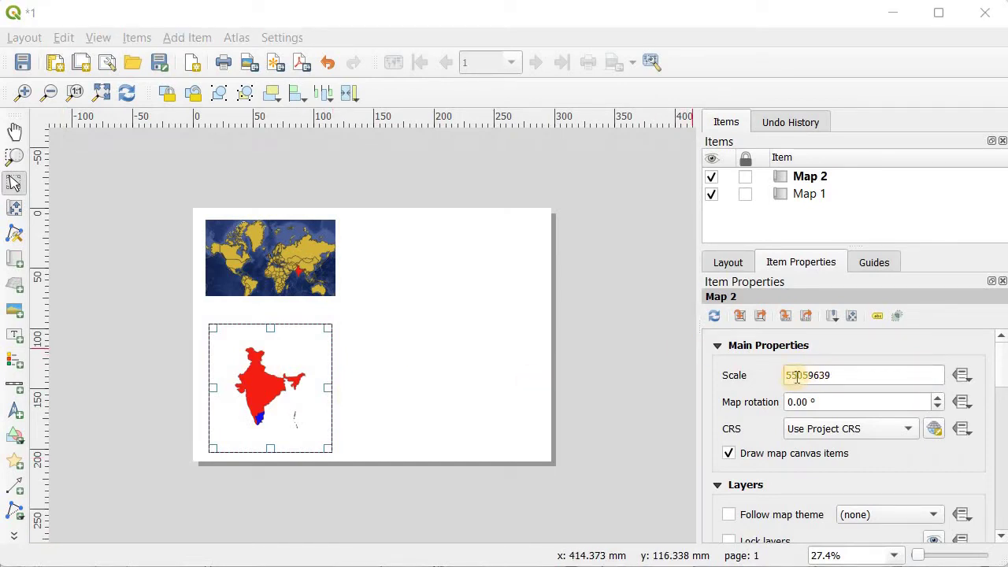
pyautogui.click(797, 376)
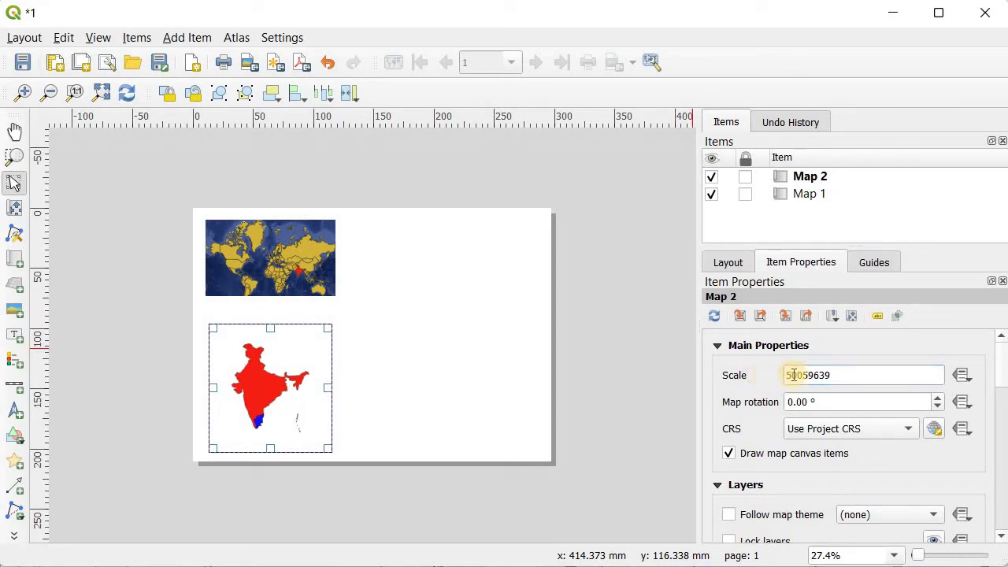
pyautogui.click(799, 376)
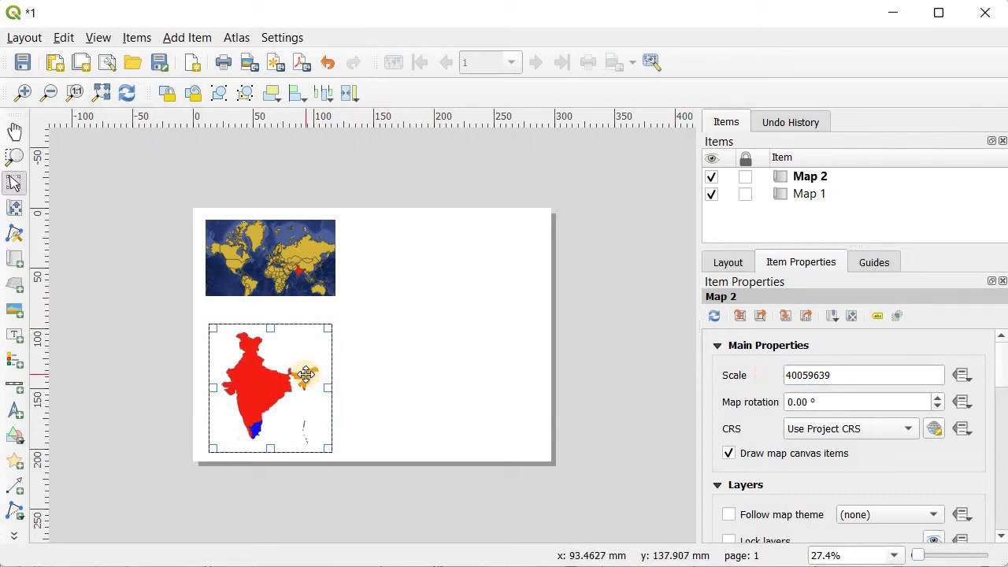
# Resize the Map 2 frame to a smaller size and place the India map in the lower-left corner of the page
pyautogui.click(282, 361)
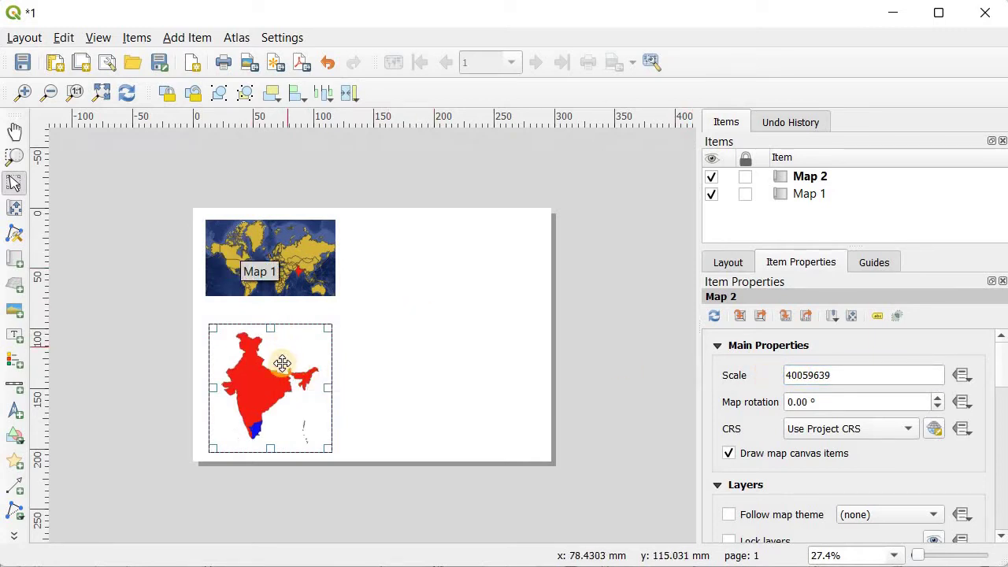
pyautogui.click(274, 293)
pyautogui.click(281, 360)
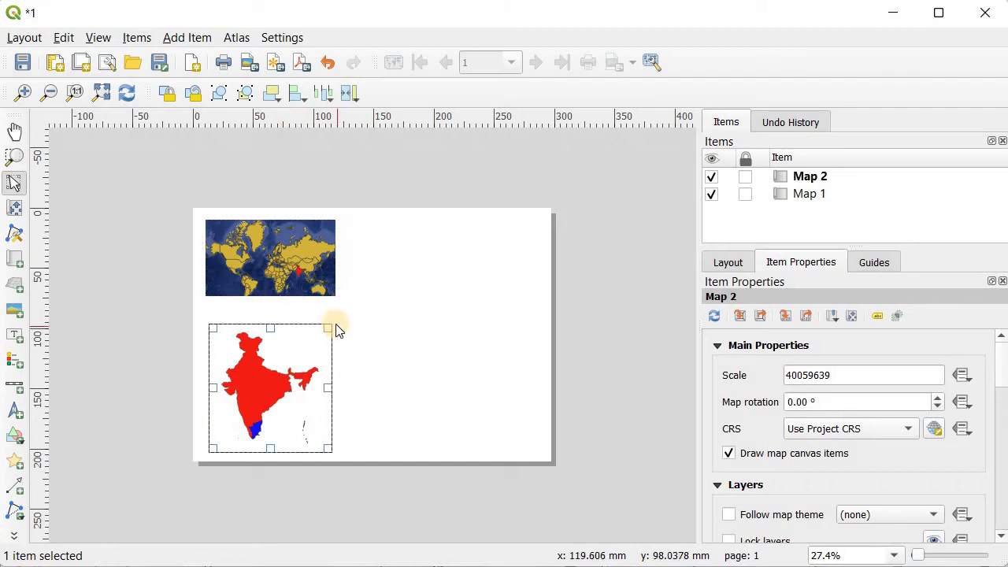
pyautogui.moveTo(328, 324)
pyautogui.mouseDown()
pyautogui.moveTo(331, 294)
pyautogui.moveTo(328, 315)
pyautogui.mouseUp()
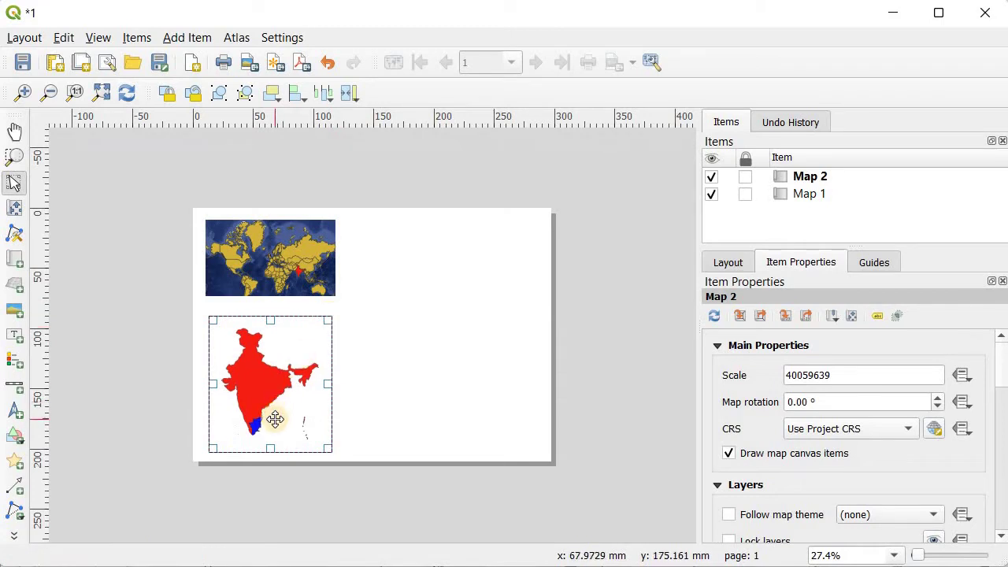
pyautogui.moveTo(326, 448); pyautogui.dragTo(272, 428)
# Move the Map 1 world map down to just above the India map and enlarge its frame
pyautogui.moveTo(268, 244); pyautogui.dragTo(268, 296)
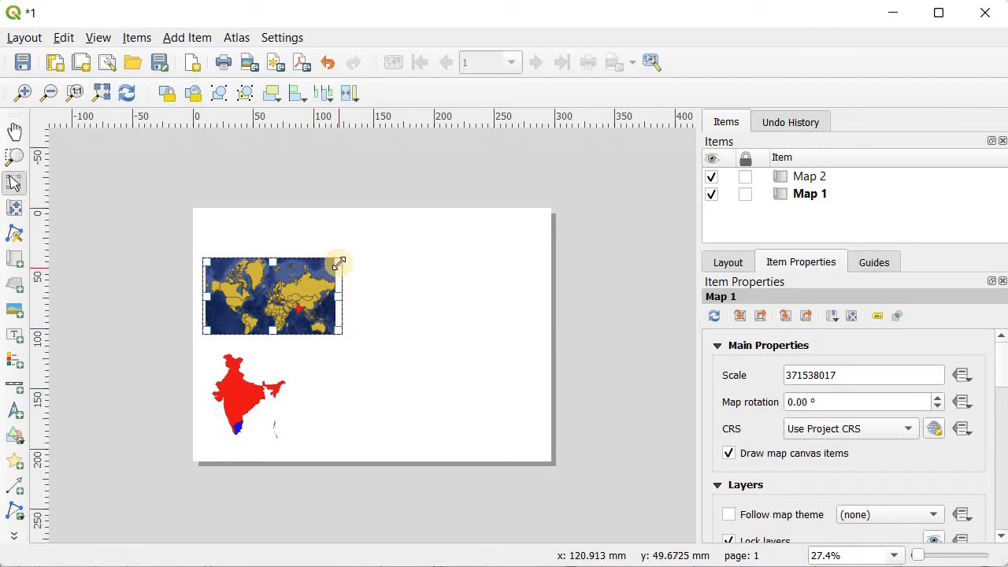
pyautogui.moveTo(339, 262); pyautogui.dragTo(351, 239)
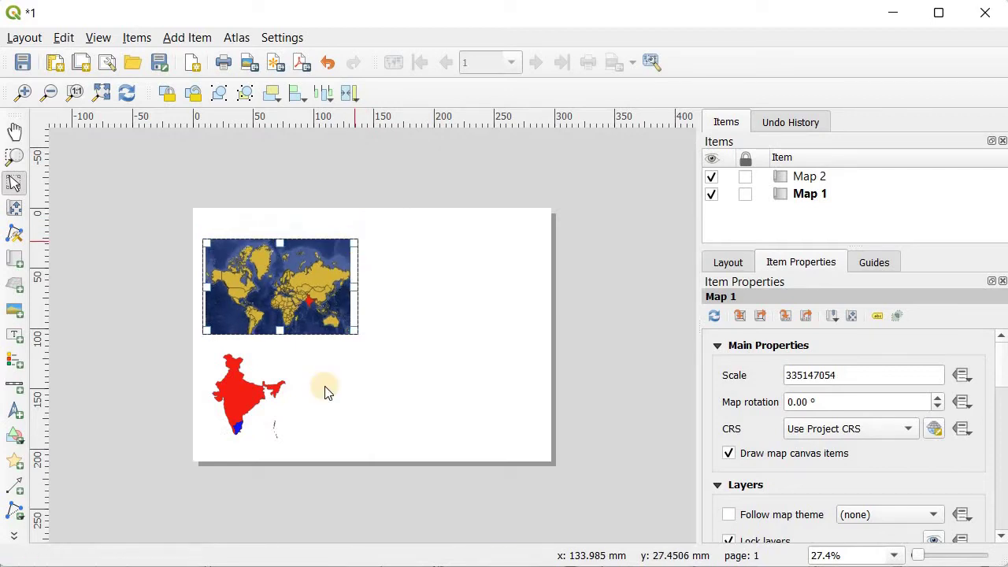
pyautogui.click(322, 400)
pyautogui.click(269, 406)
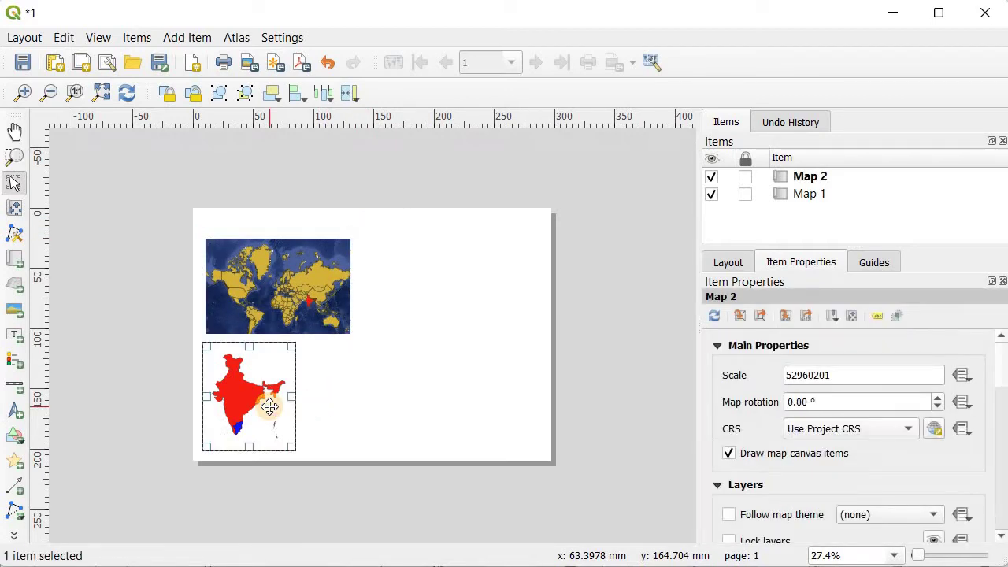
pyautogui.click(362, 422)
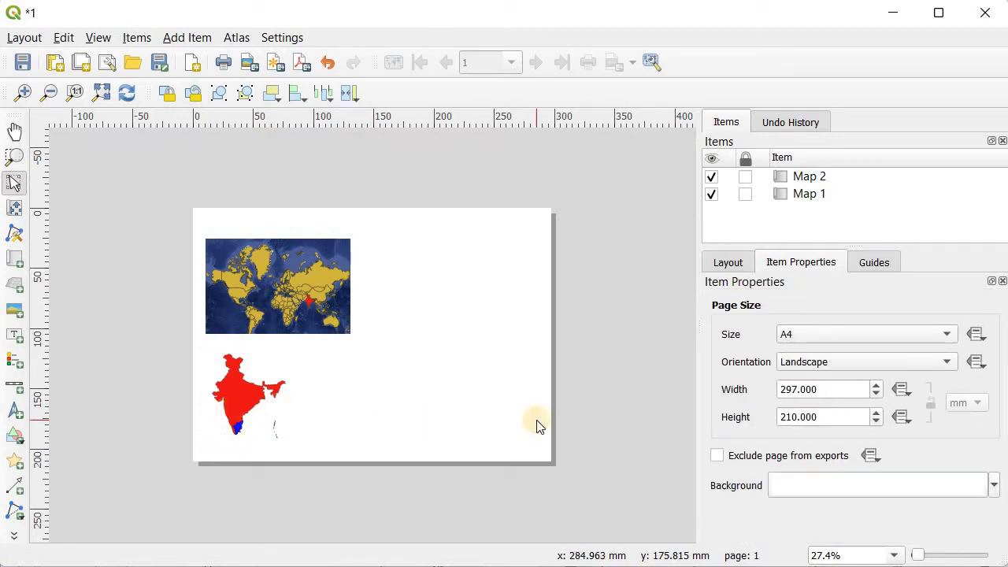
# In the main project window, hide the ind layer, fit the canvas to the tn layer and dismiss the export notifications
pyautogui.click(891, 15)
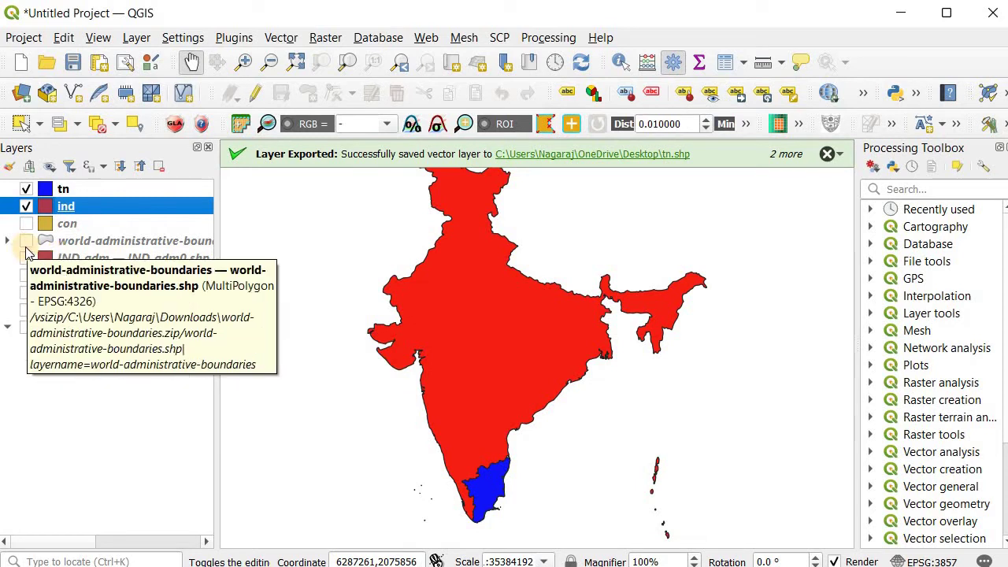
pyautogui.click(26, 207)
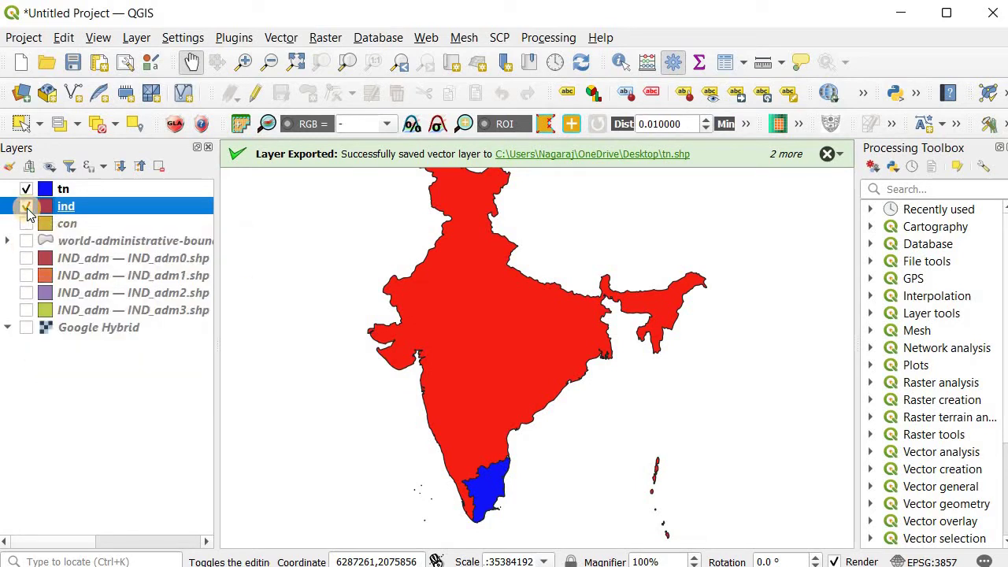
pyautogui.rightClick(87, 190)
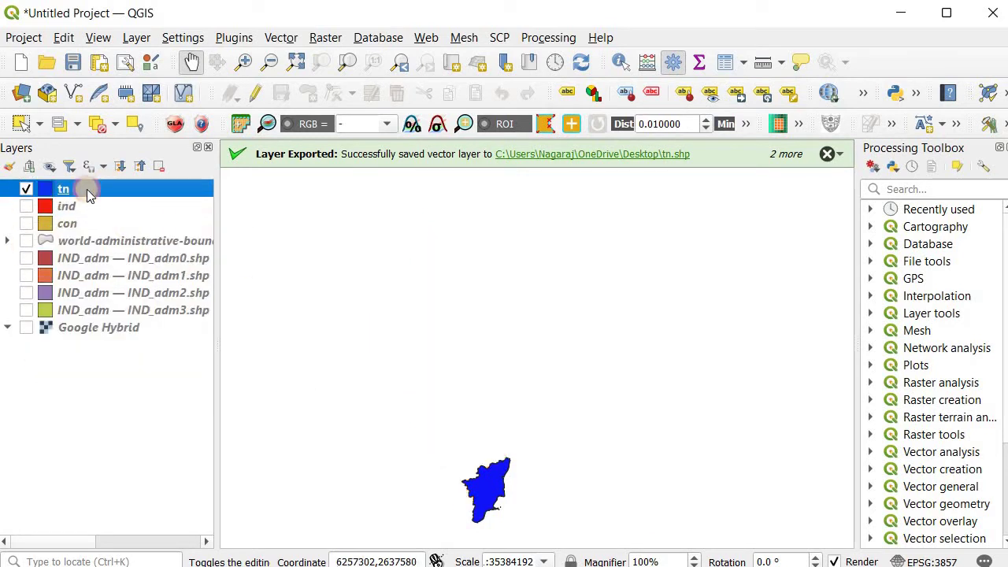
pyautogui.click(114, 200)
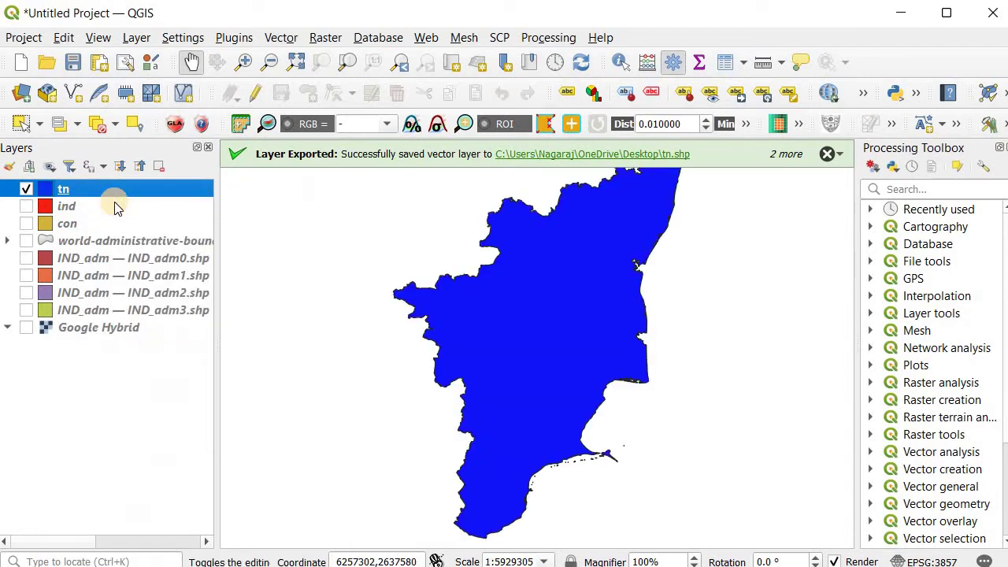
pyautogui.click(830, 155)
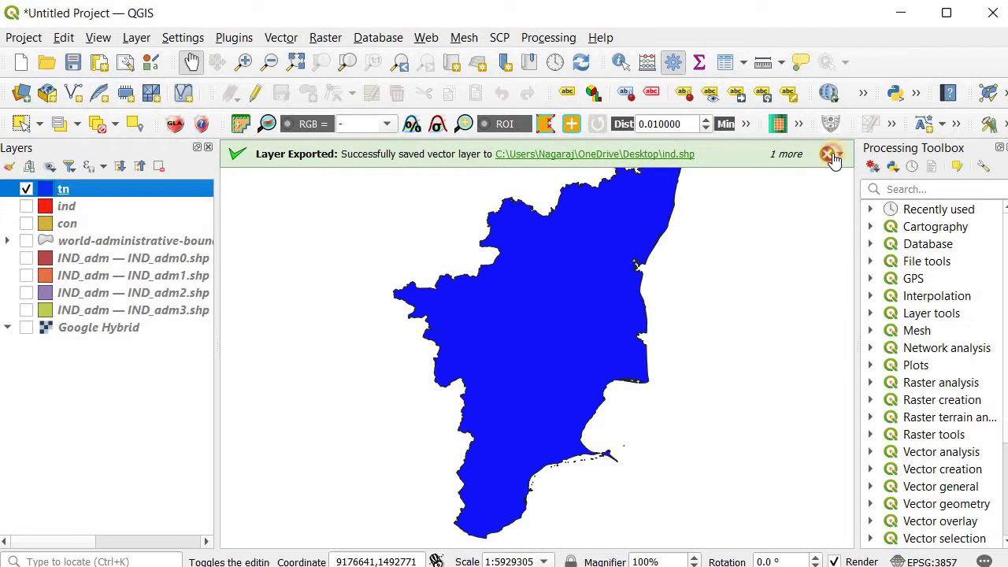
pyautogui.click(828, 155)
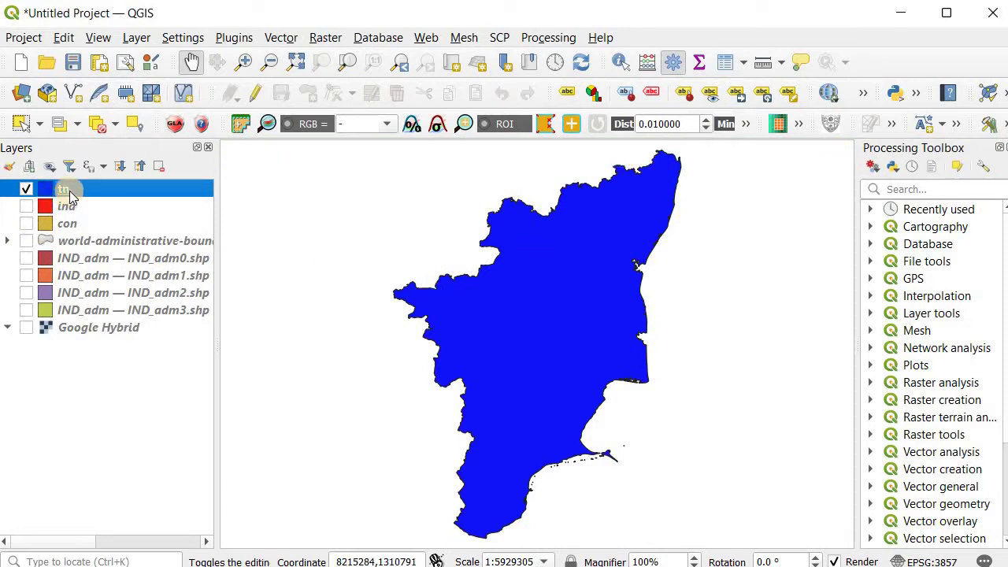
# Make the IND_adm1 layer visible and hide the tn layer
pyautogui.click(26, 276)
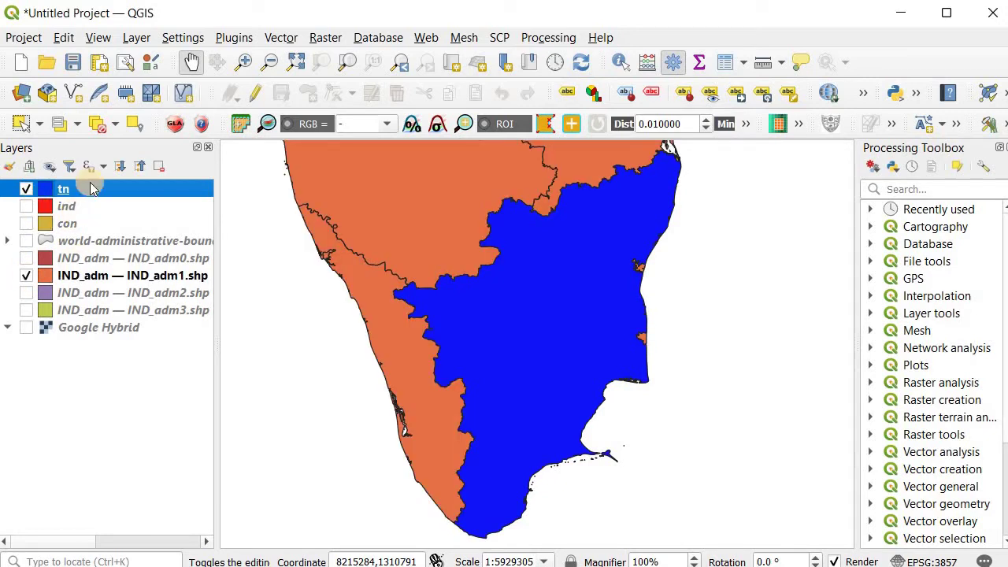
pyautogui.click(27, 189)
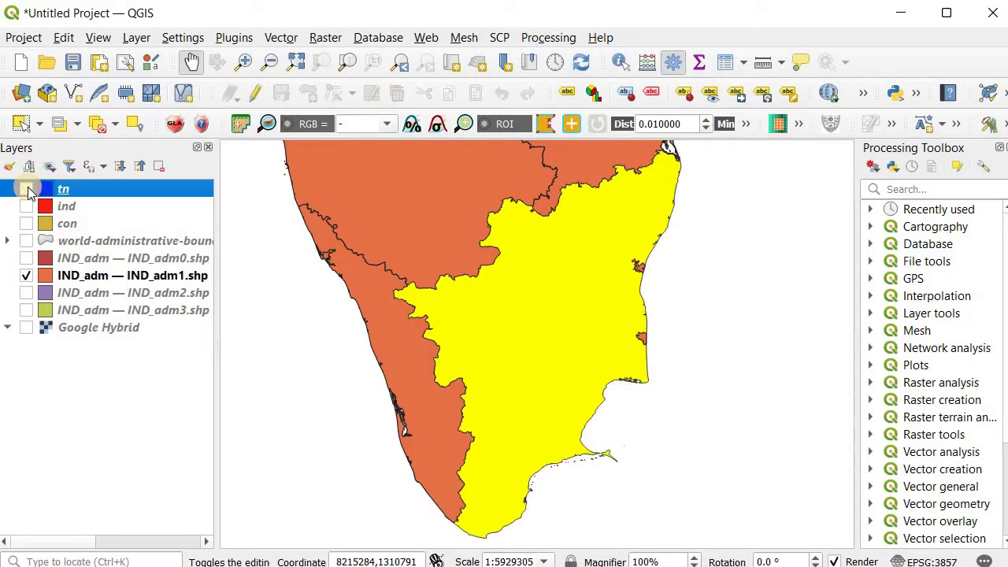
pyautogui.click(69, 191)
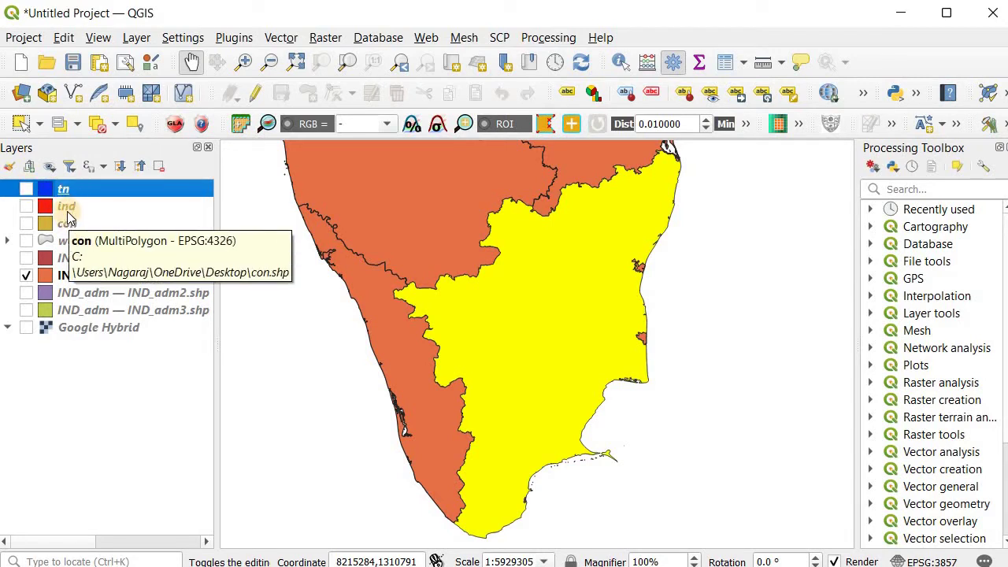
pyautogui.click(68, 206)
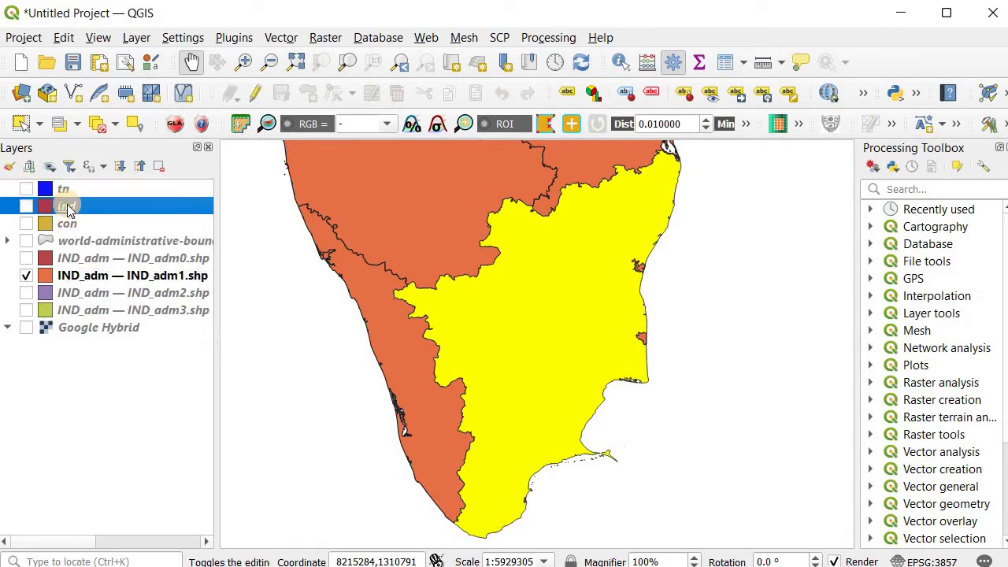
pyautogui.click(79, 260)
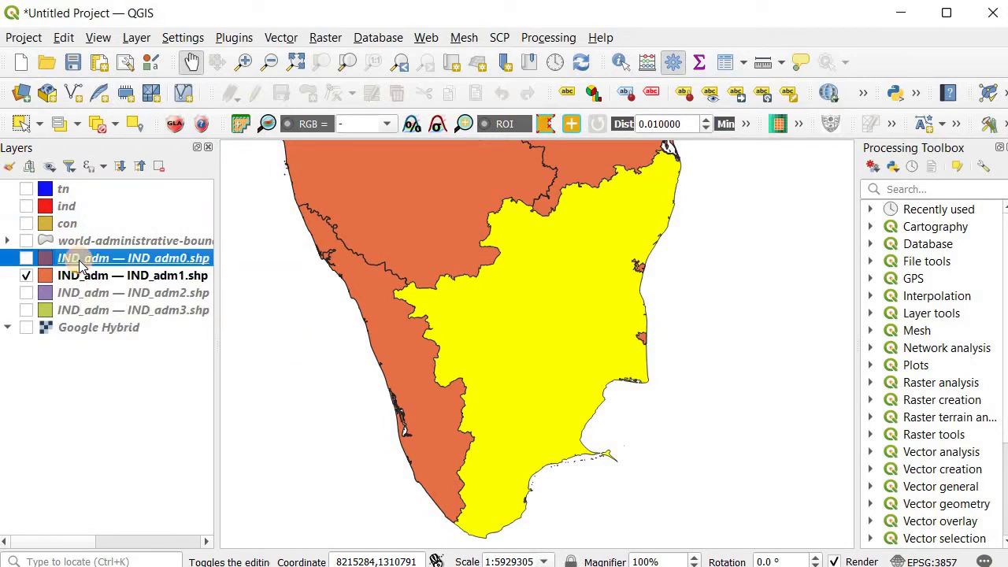
pyautogui.click(25, 258)
pyautogui.click(25, 259)
# Clear the feature selection in the IND_adm1 attribute table and close the table
pyautogui.click(96, 277)
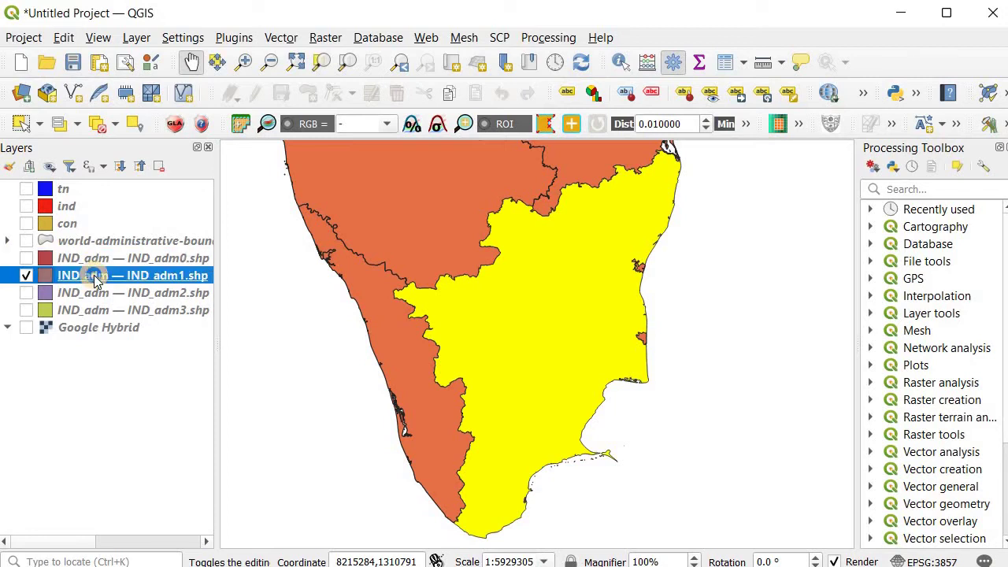
pyautogui.rightClick(96, 277)
pyautogui.click(203, 137)
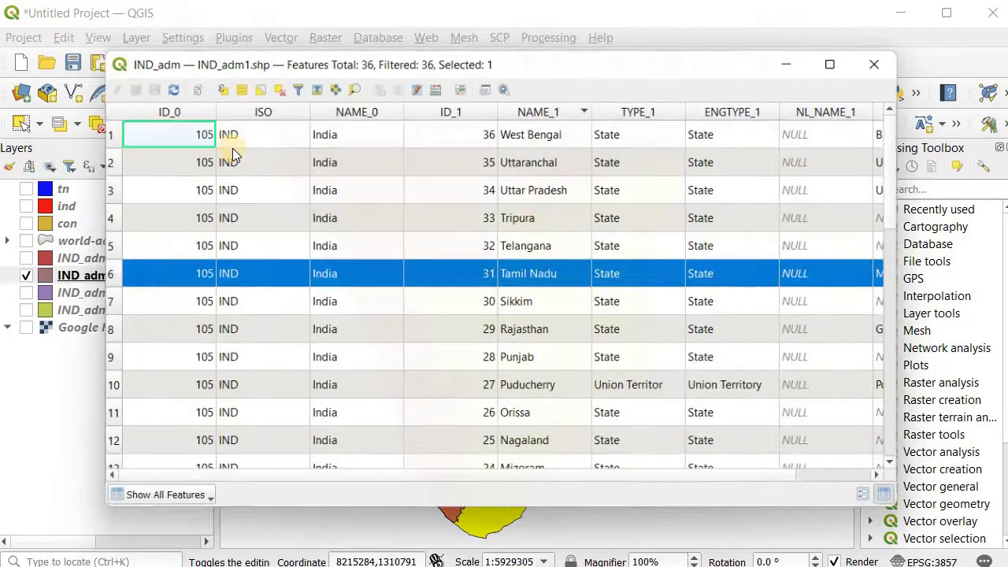
pyautogui.click(273, 85)
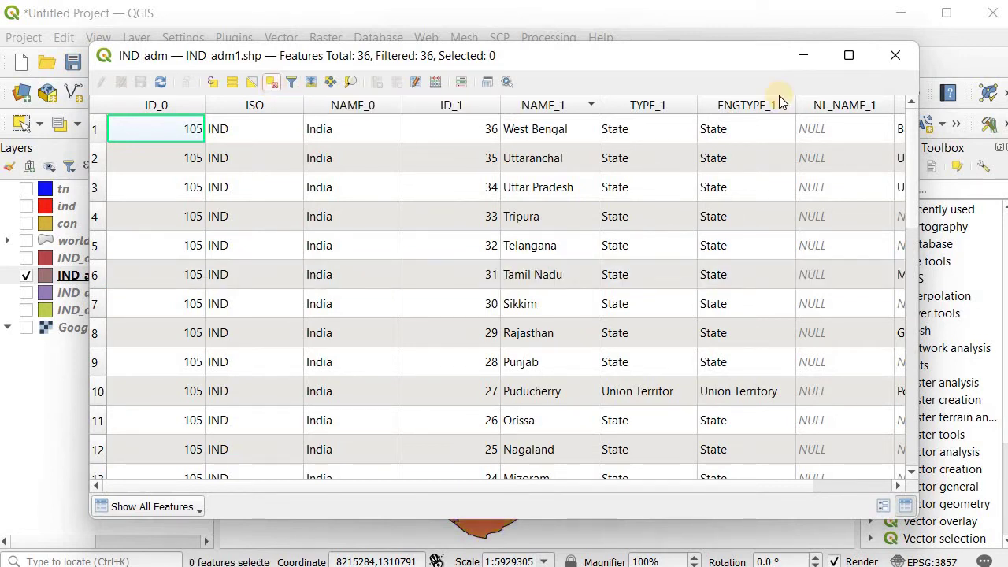
pyautogui.click(889, 56)
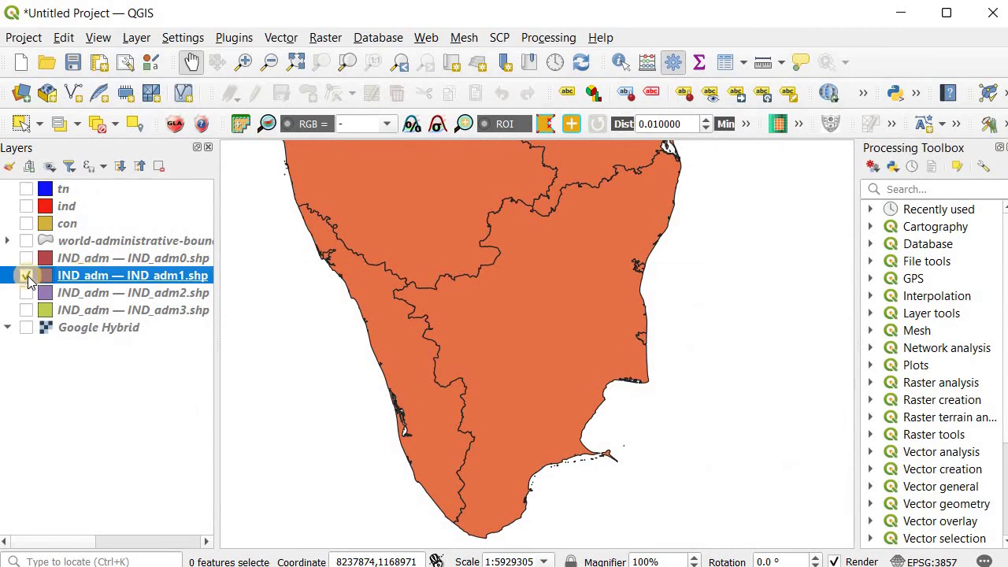
# Hide the IND_adm1 layer and make the IND_adm2 district layer visible
pyautogui.click(329, 274)
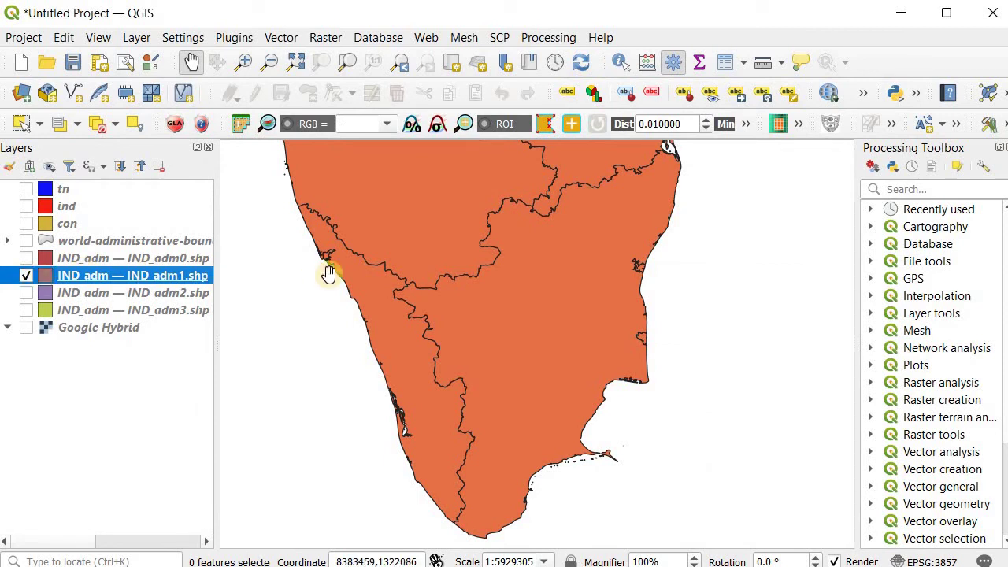
pyautogui.click(26, 277)
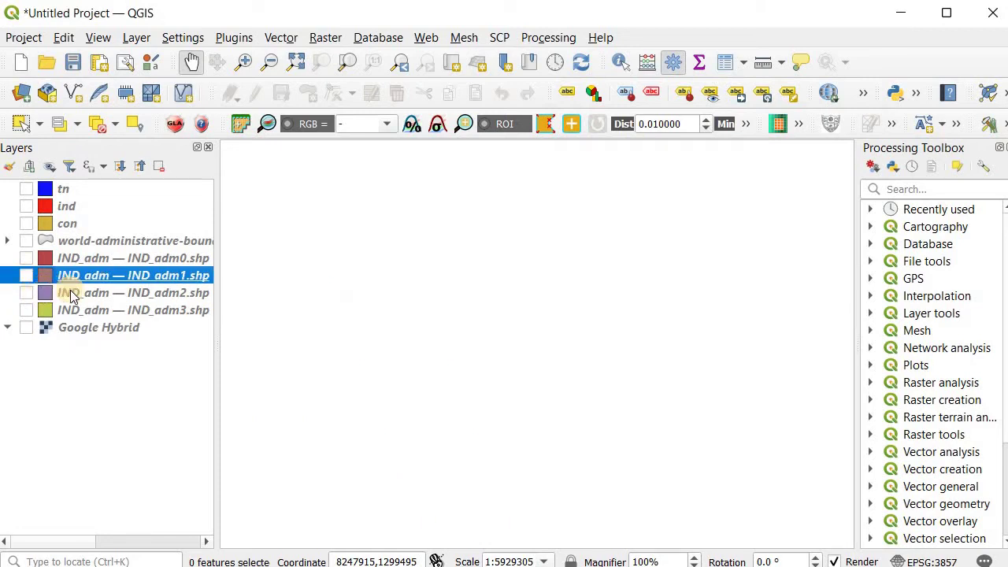
pyautogui.click(67, 293)
pyautogui.click(28, 294)
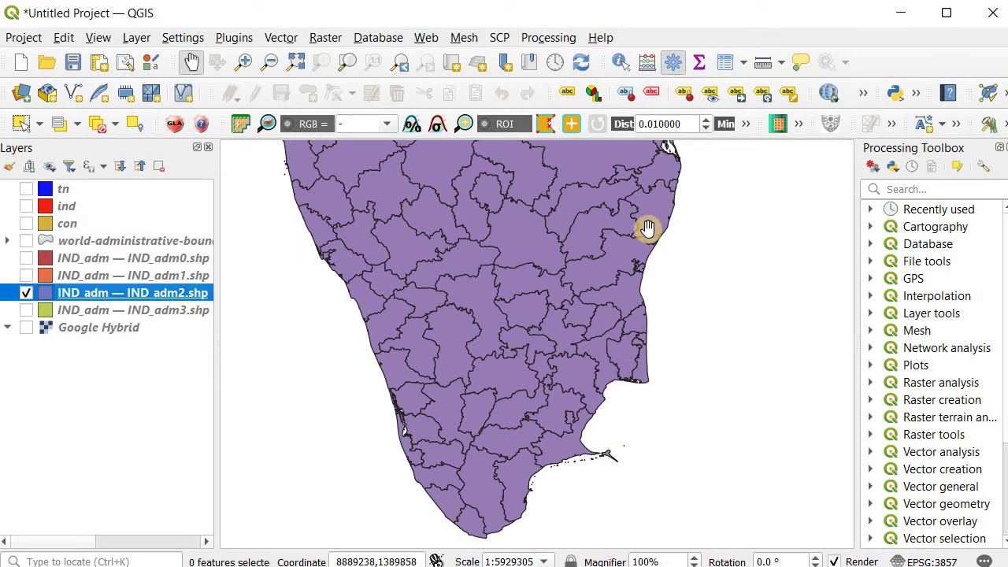
# Open the attribute table of the IND_adm2 district layer and look through its name columns
pyautogui.click(611, 280)
pyautogui.scroll(4, 610, 280)
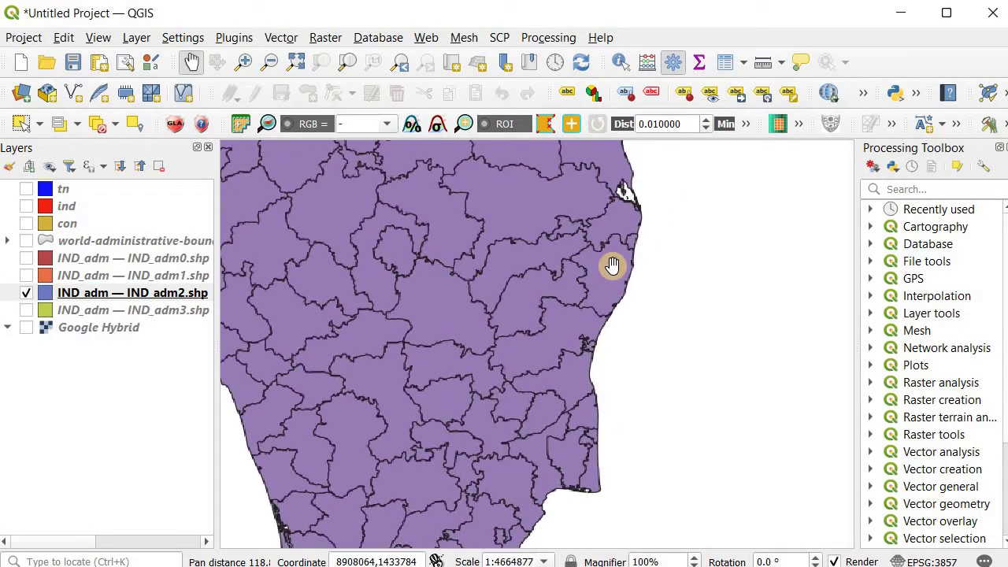
pyautogui.scroll(1, 612, 265)
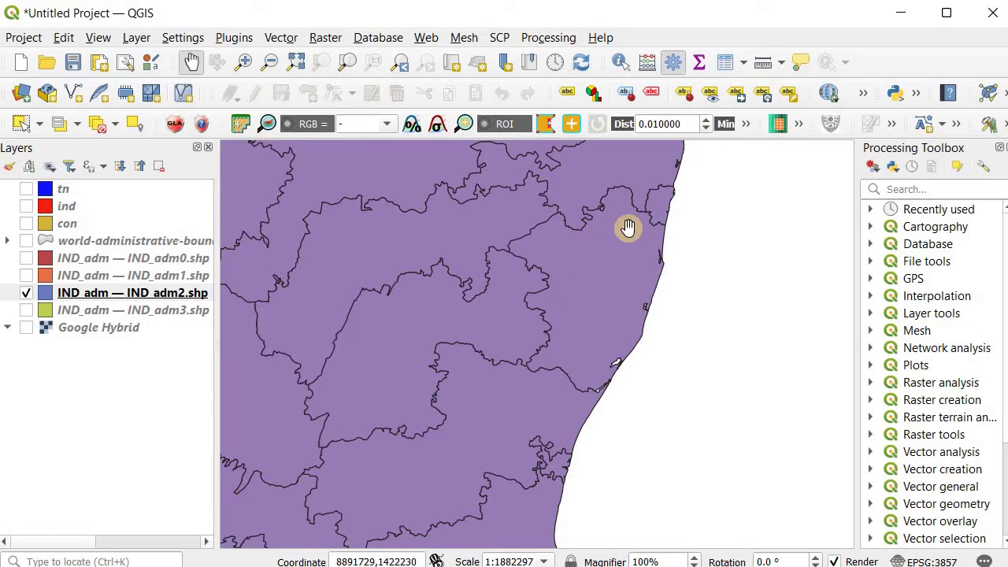
pyautogui.click(100, 298)
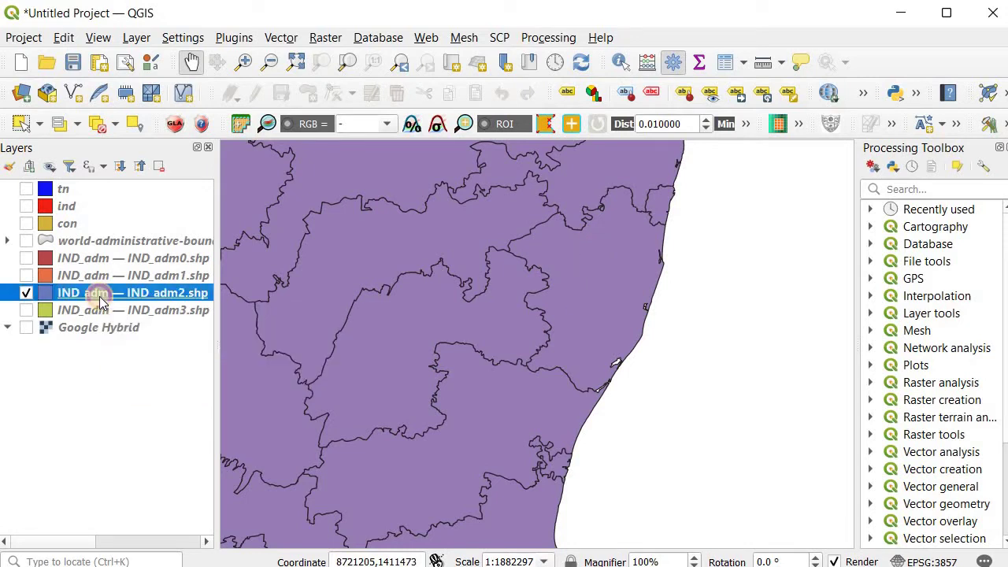
pyautogui.rightClick(100, 303)
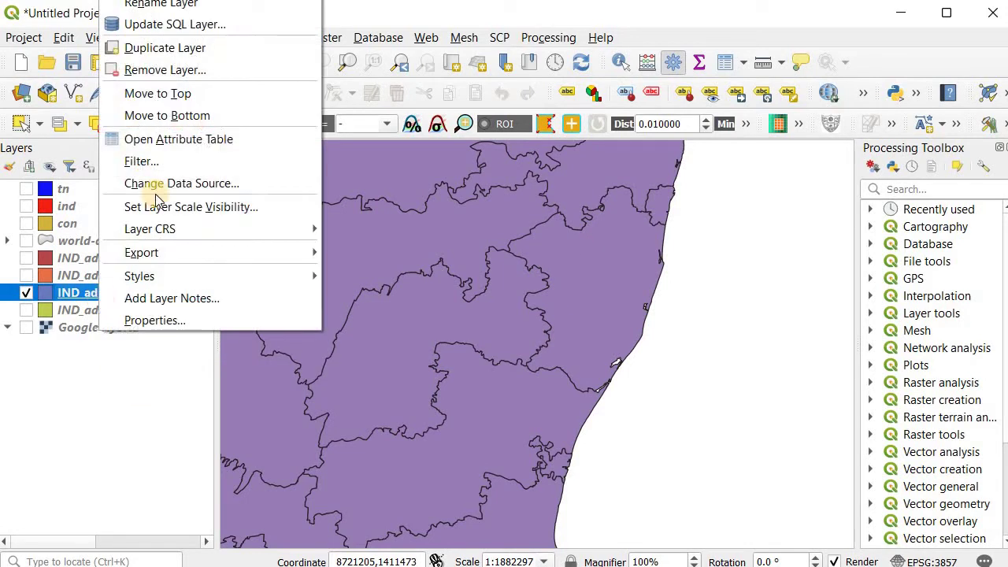
pyautogui.click(198, 139)
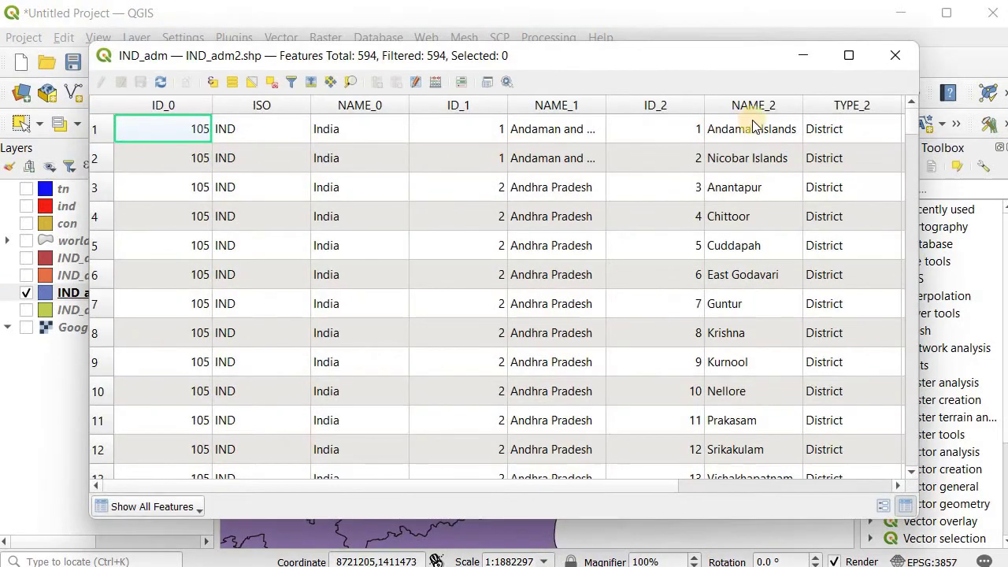
pyautogui.moveTo(589, 481); pyautogui.dragTo(750, 475)
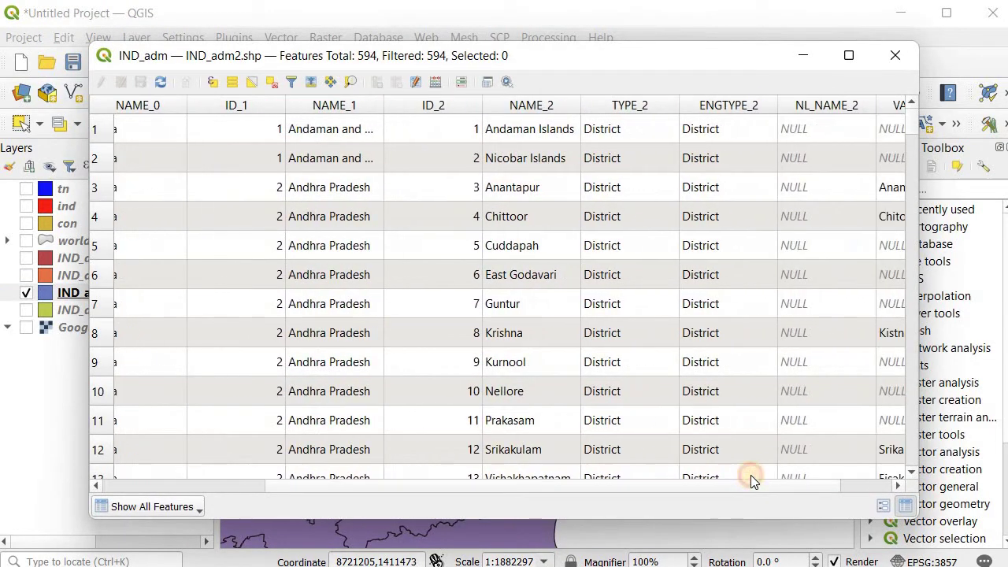
pyautogui.moveTo(658, 482); pyautogui.dragTo(785, 474)
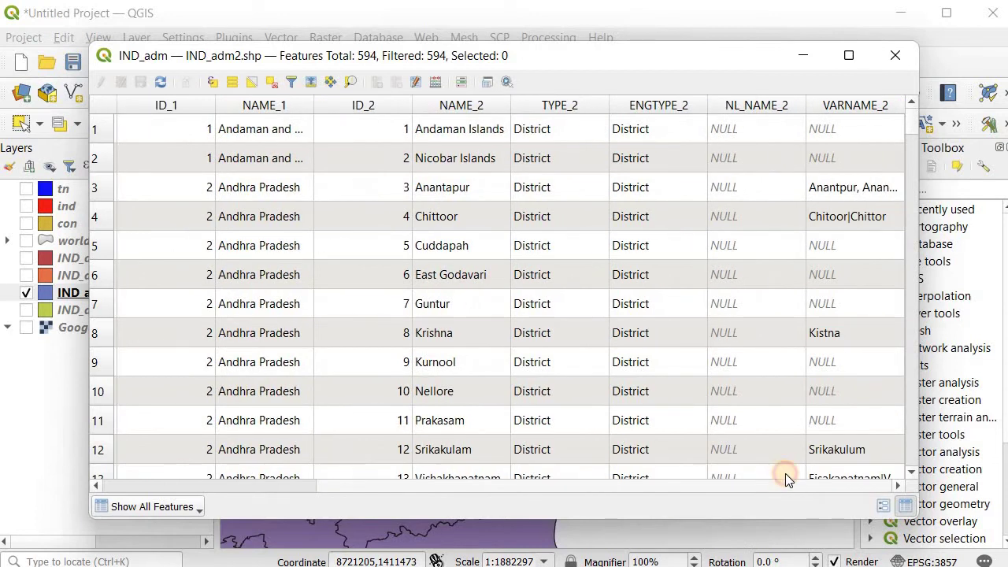
# Try sorting the district table by VARNAME_2 and by NAME_2
pyautogui.click(848, 107)
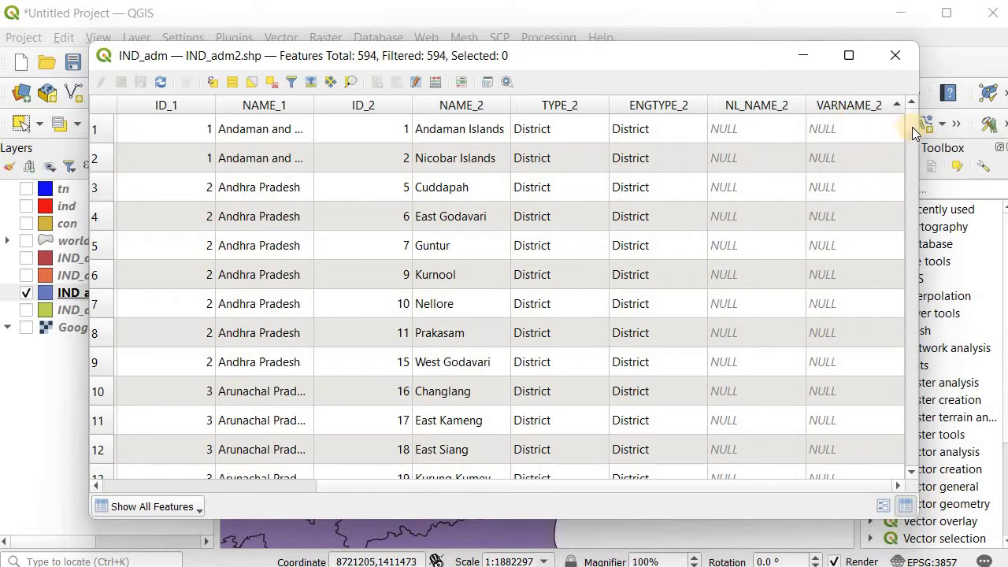
pyautogui.moveTo(912, 127)
pyautogui.mouseDown()
pyautogui.moveTo(914, 196)
pyautogui.moveTo(910, 114)
pyautogui.mouseUp()
pyautogui.click(438, 107)
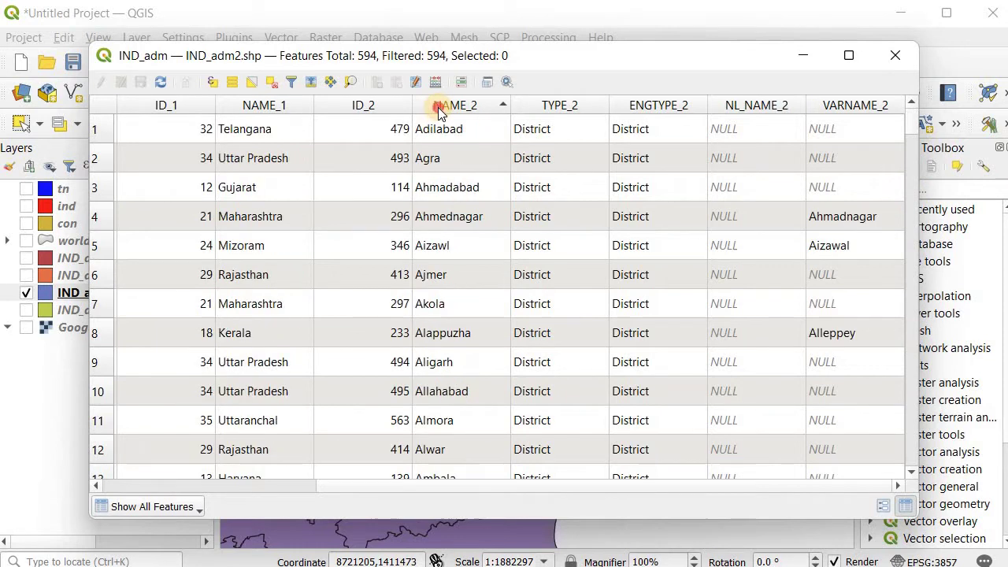
pyautogui.click(438, 108)
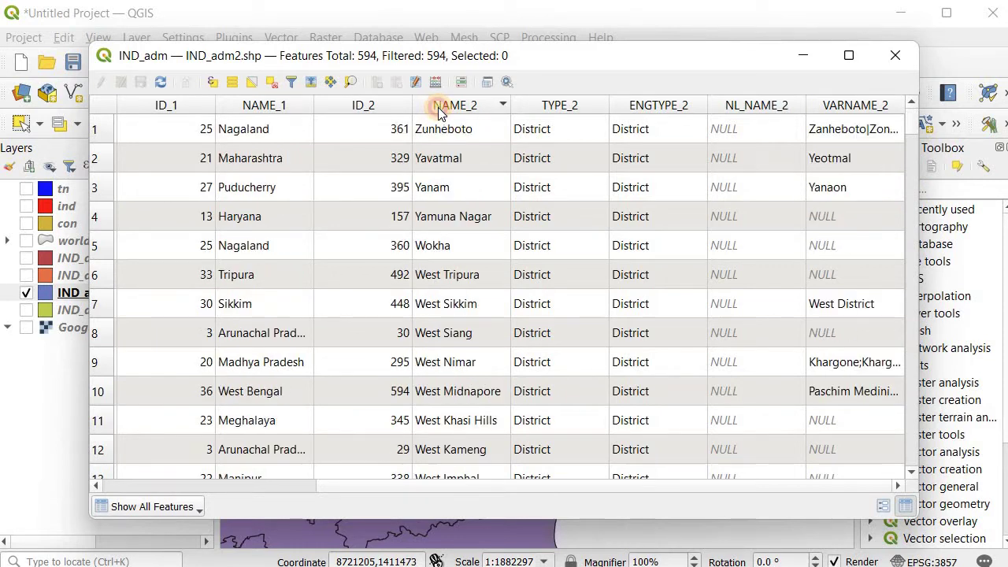
# Sort the district table by NAME_1 in descending order, select Tamil Nadu's Kancheepuram row and close the table
pyautogui.click(262, 107)
pyautogui.click(262, 107)
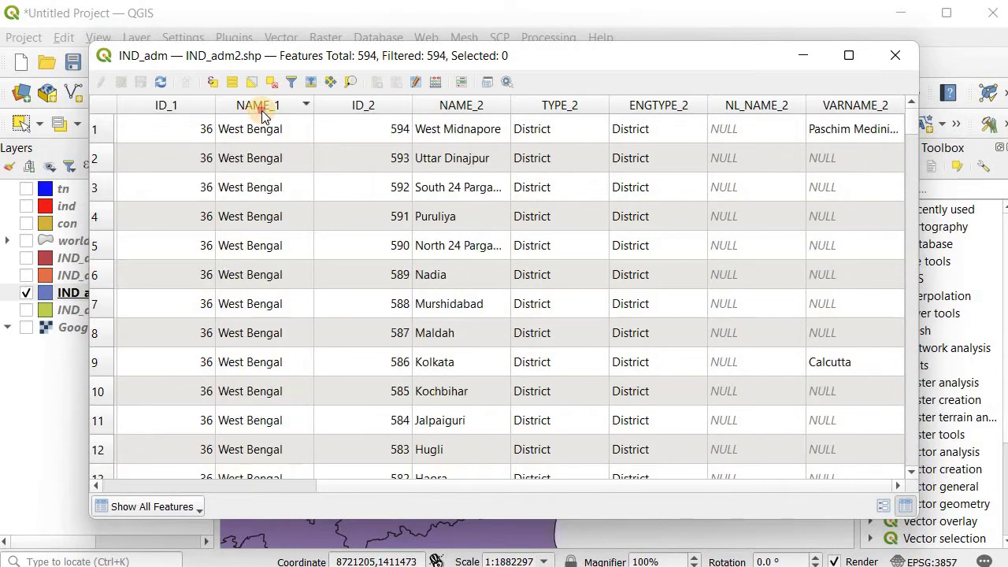
pyautogui.moveTo(534, 485); pyautogui.dragTo(253, 498)
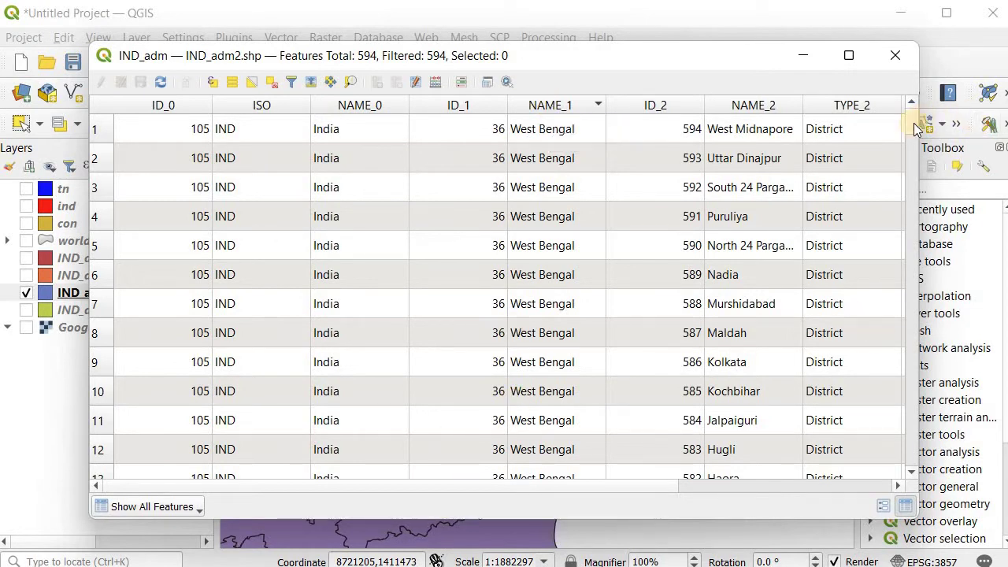
pyautogui.moveTo(910, 125); pyautogui.dragTo(914, 185)
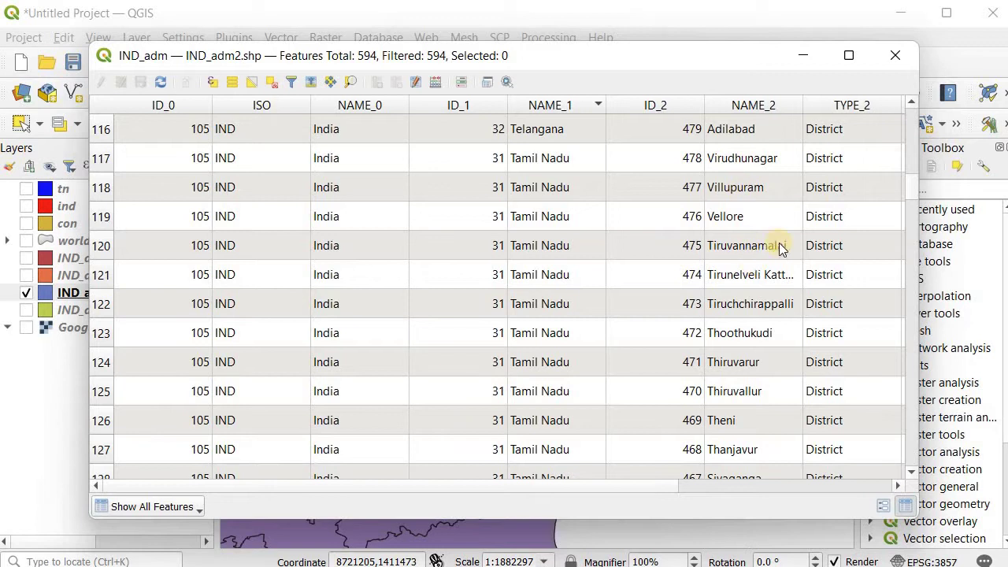
pyautogui.moveTo(909, 188)
pyautogui.mouseDown()
pyautogui.moveTo(909, 206)
pyautogui.moveTo(904, 194)
pyautogui.mouseUp()
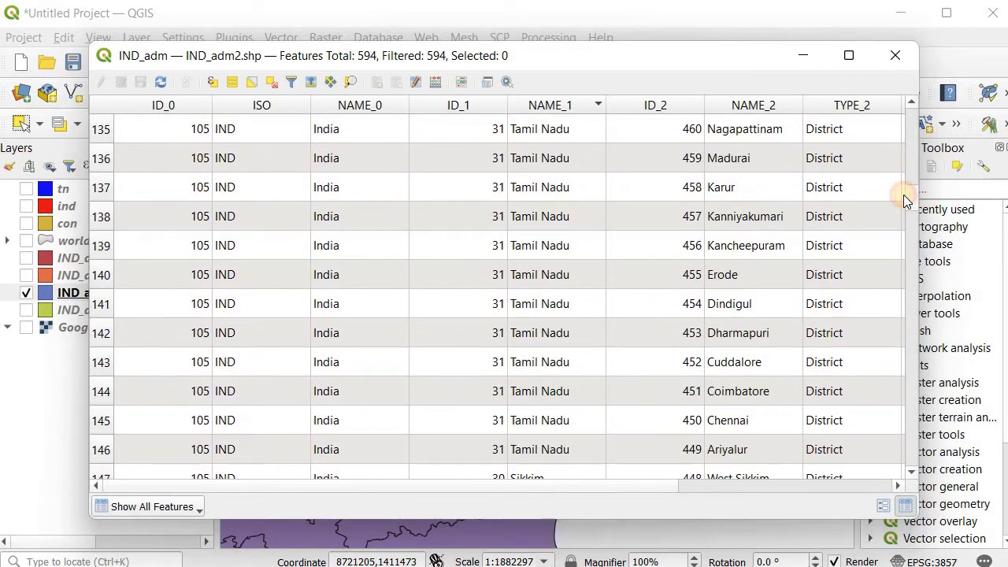
pyautogui.click(103, 247)
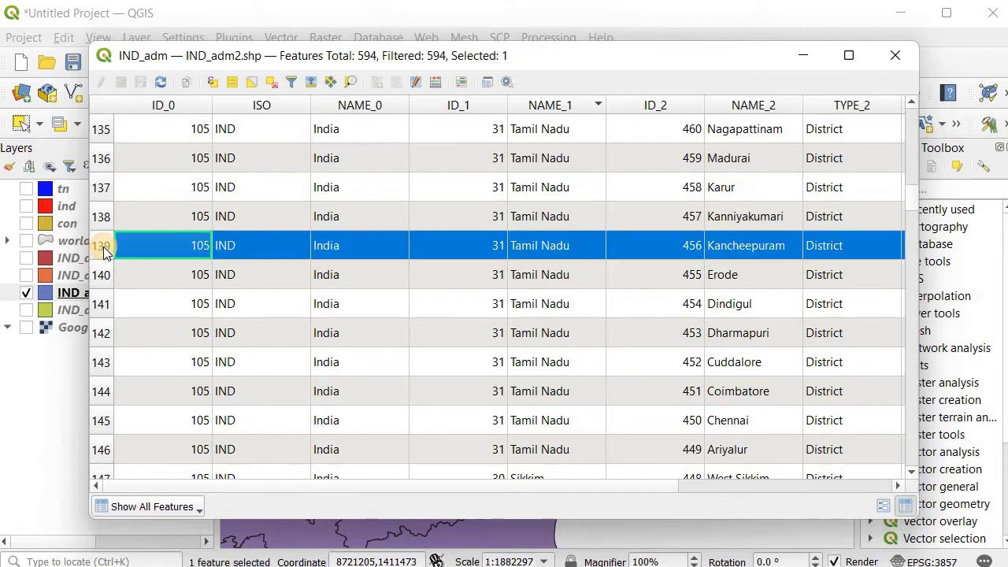
pyautogui.click(896, 57)
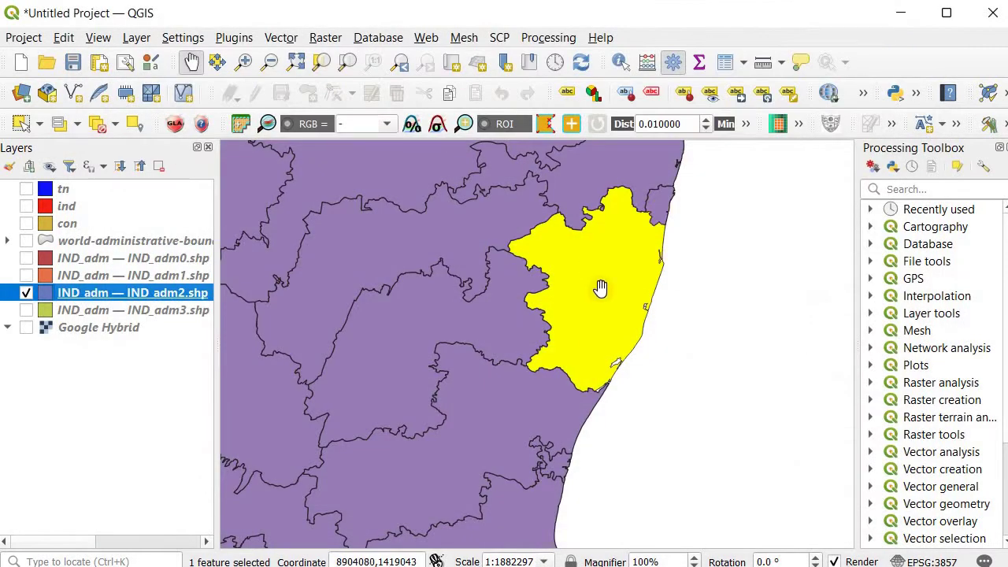
# Export the selected Kancheepuram district as an ESRI Shapefile named dt on the Desktop, using EPSG:4326 - WGS 84
pyautogui.rightClick(101, 293)
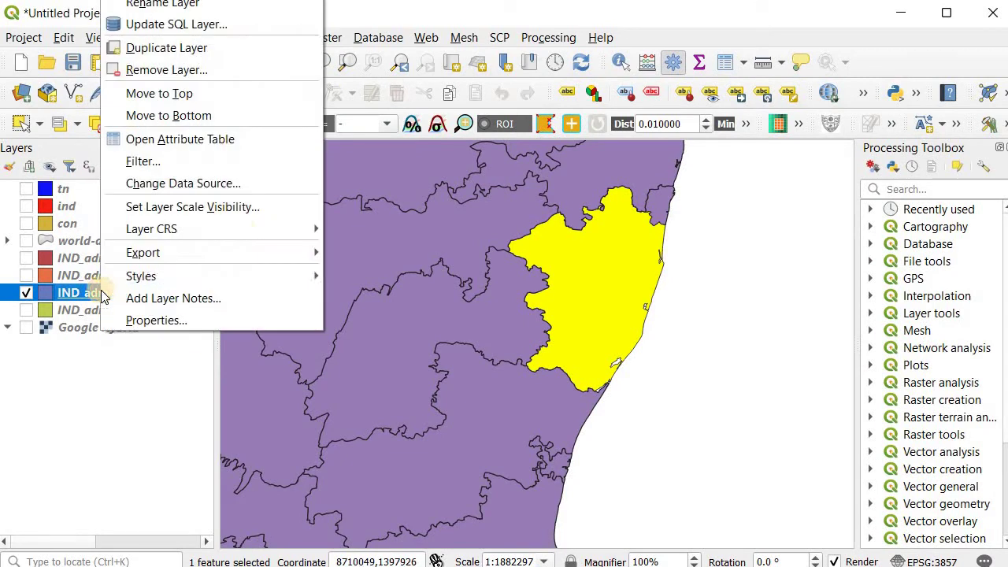
pyautogui.moveTo(248, 252)
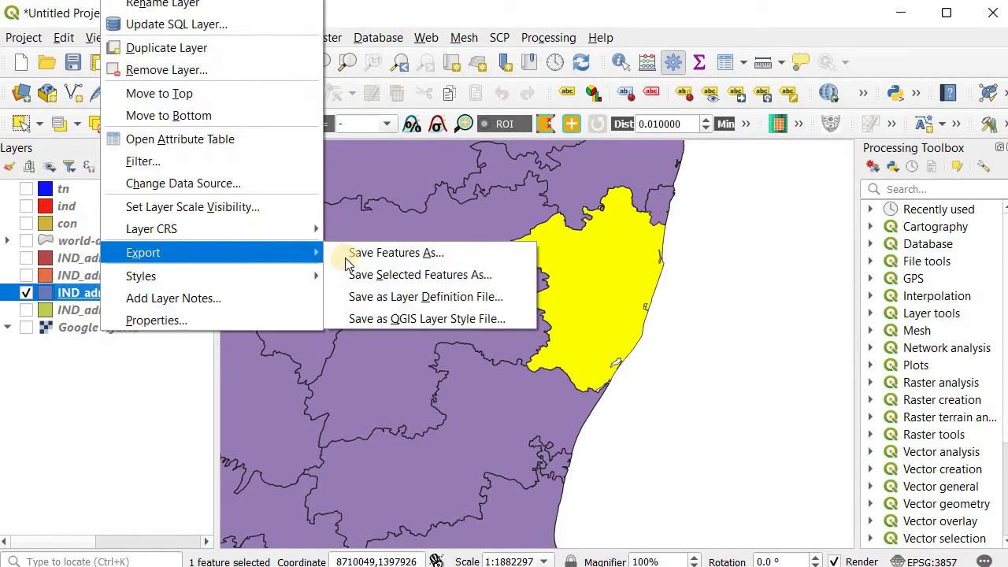
pyautogui.click(389, 274)
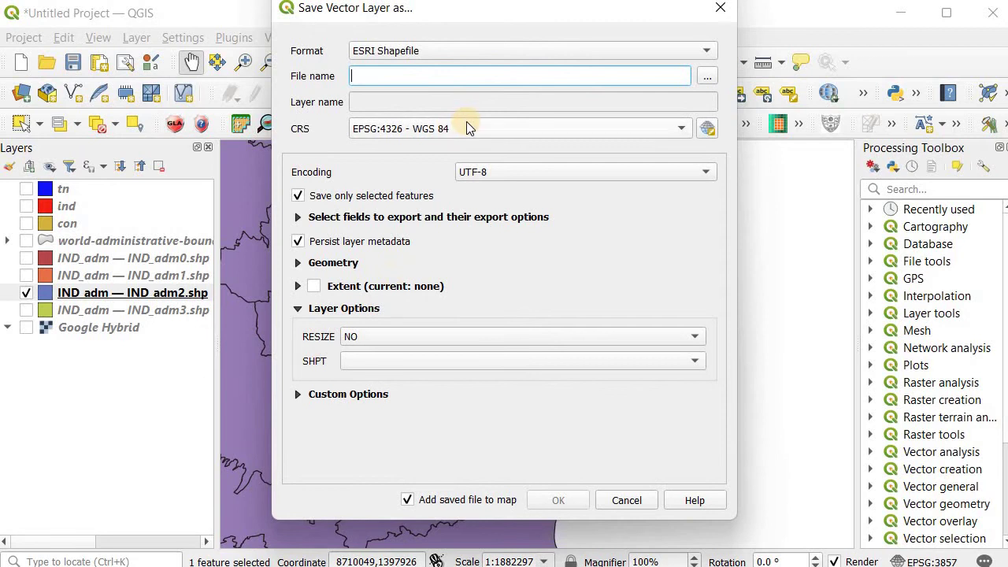
pyautogui.click(709, 73)
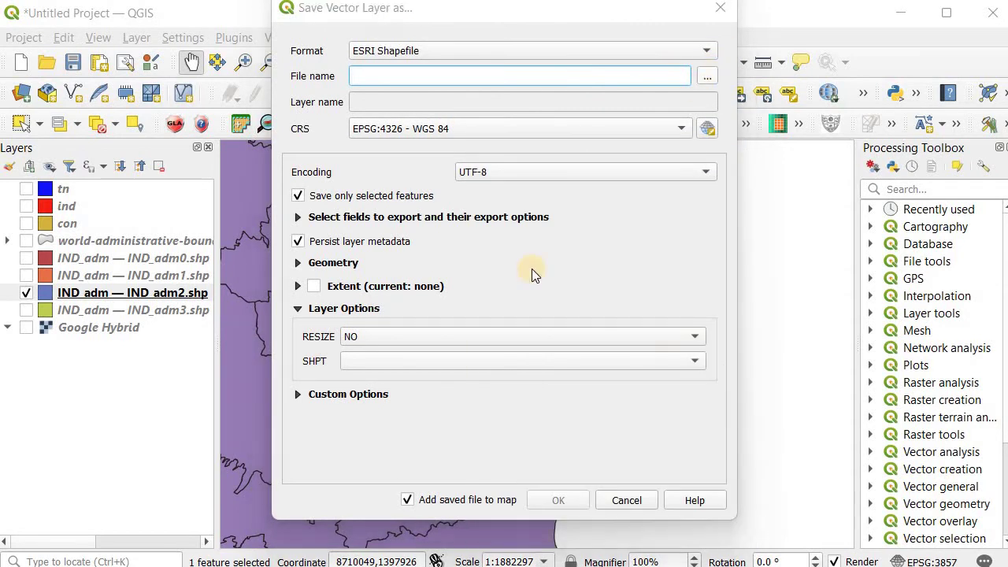
pyautogui.write('dt')
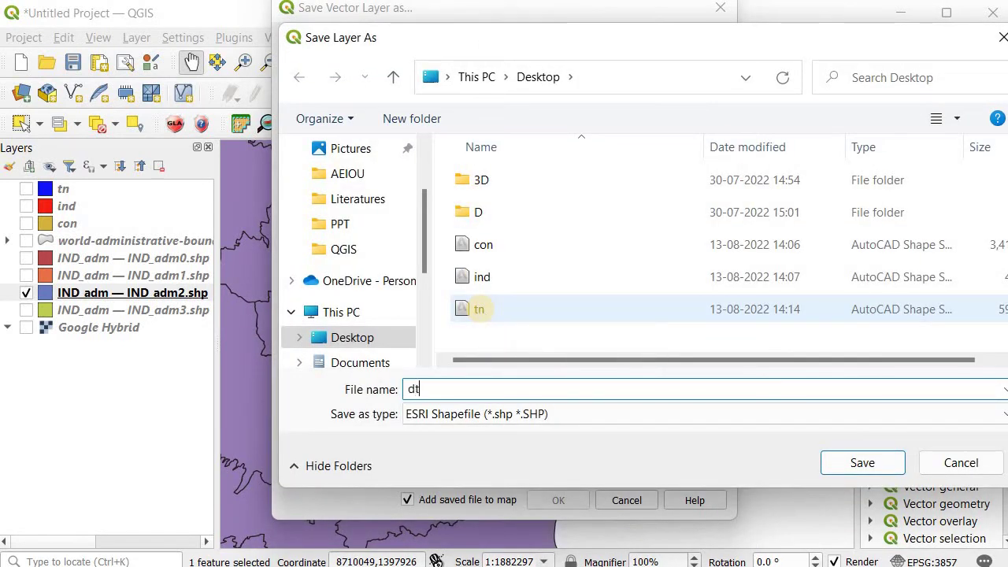
pyautogui.click(862, 464)
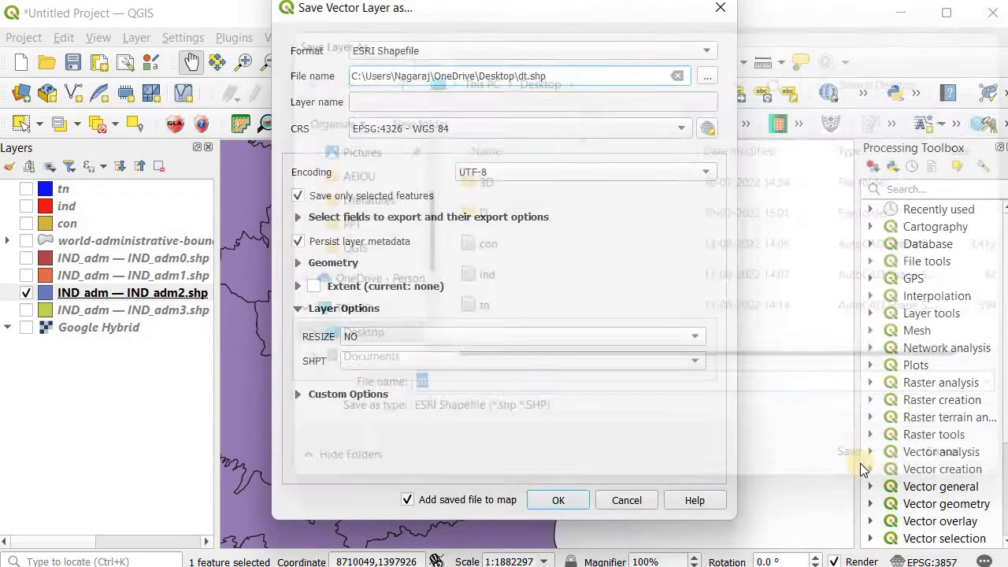
pyautogui.click(554, 500)
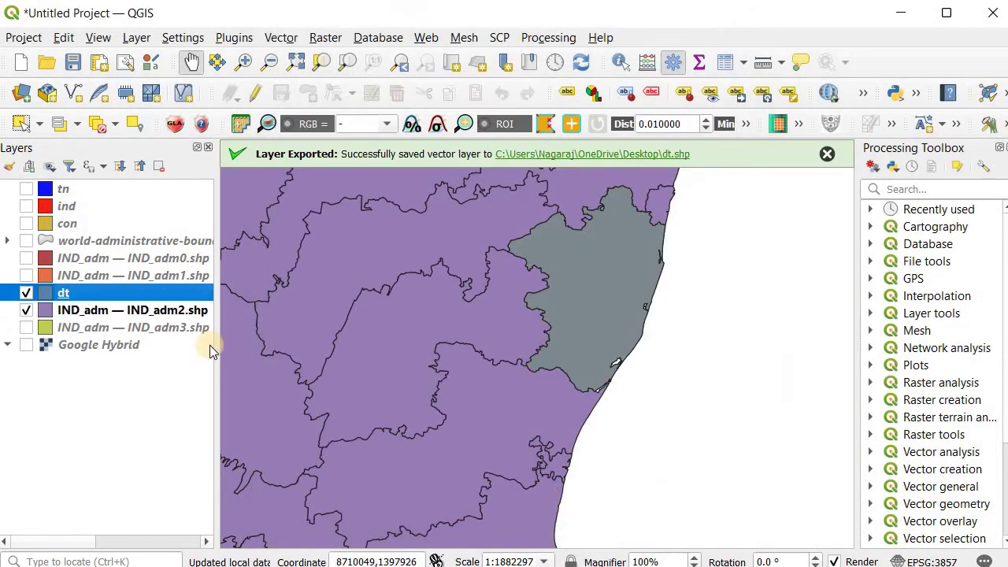
# Hide the IND_adm2 layer, move dt to the top of the layer order, and show the tn layer at its full extent
pyautogui.click(26, 310)
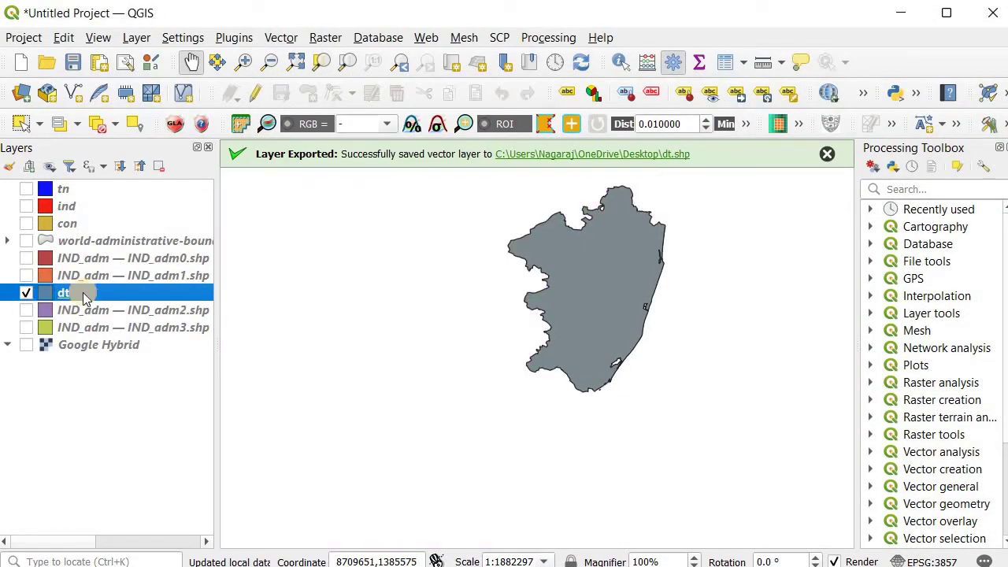
pyautogui.moveTo(88, 298); pyautogui.dragTo(95, 191)
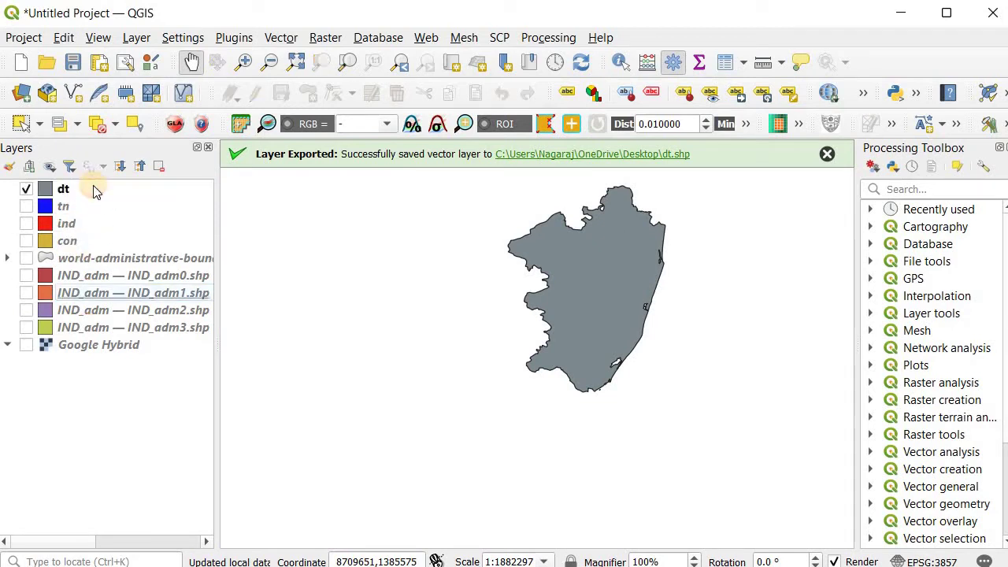
pyautogui.click(27, 206)
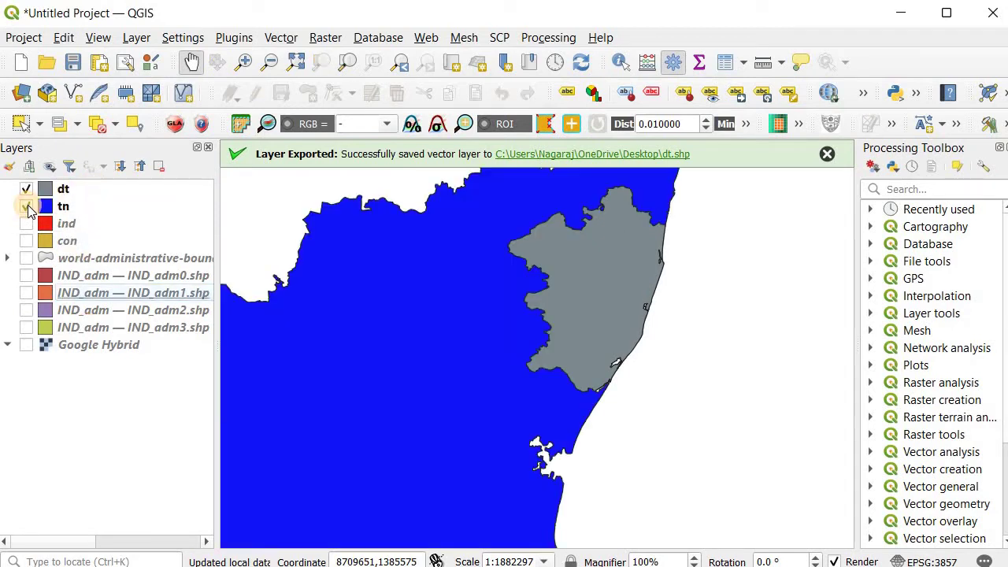
pyautogui.rightClick(68, 208)
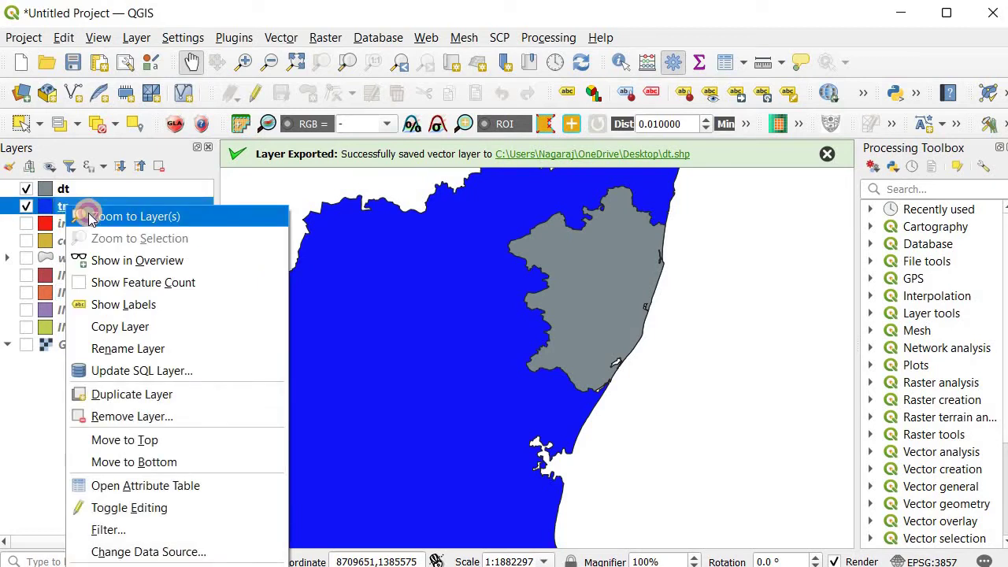
pyautogui.click(88, 214)
# Change the fill colour of the dt layer to magenta
pyautogui.rightClick(72, 187)
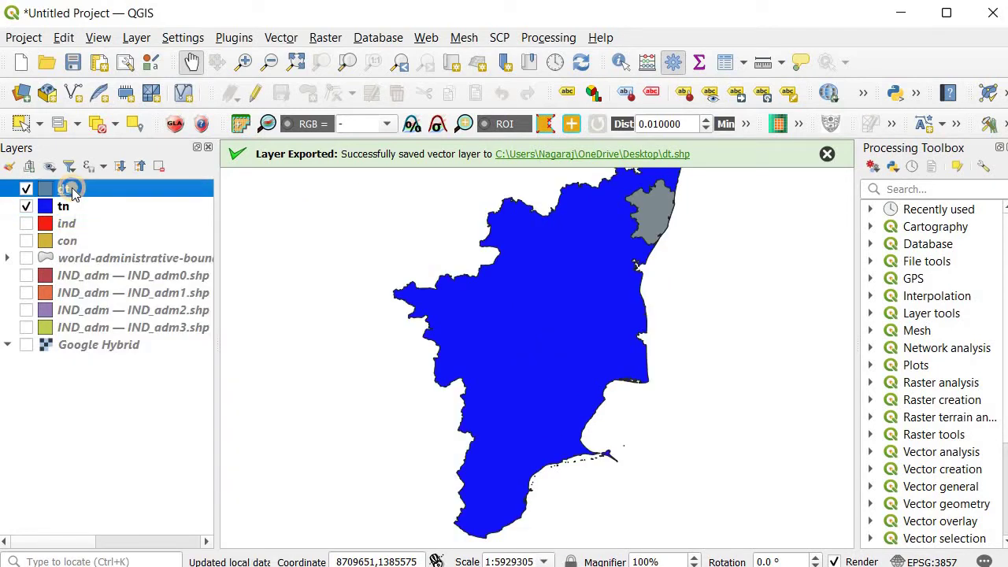
pyautogui.moveTo(158, 564)
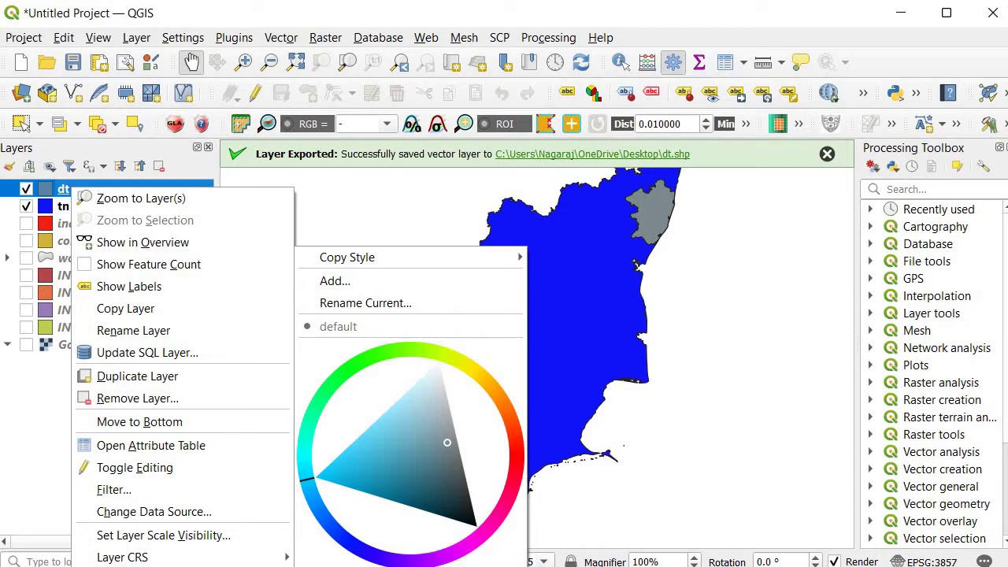
pyautogui.click(497, 526)
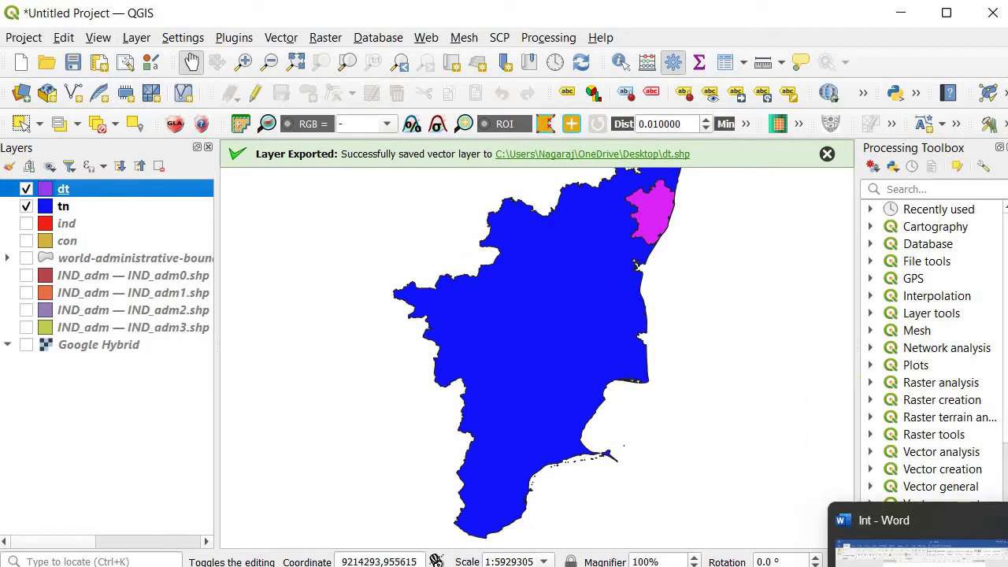
# Switch to the print layout to check its maps and return to the main project window
pyautogui.moveTo(846, 564)
pyautogui.click(914, 544)
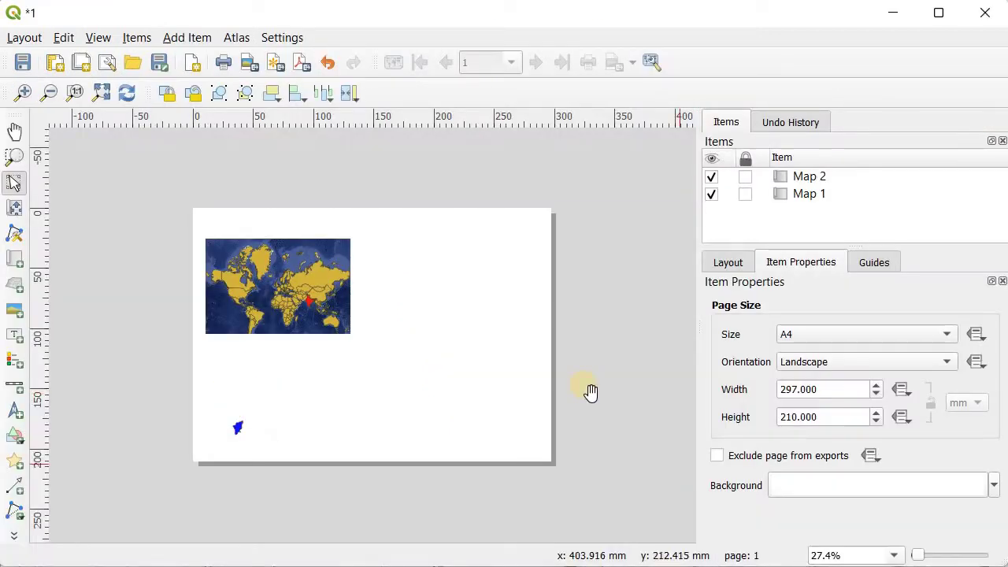
pyautogui.click(238, 428)
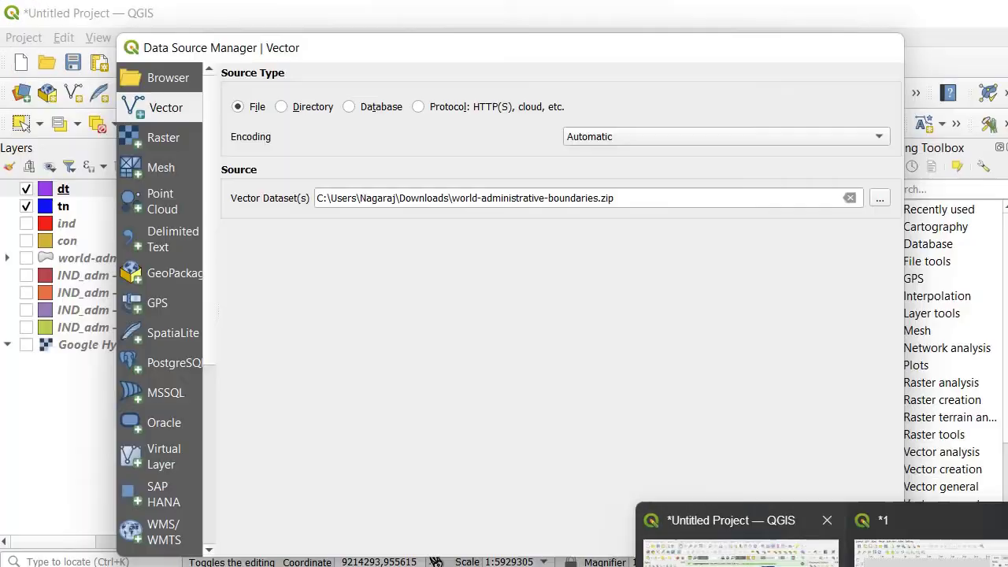
pyautogui.click(729, 543)
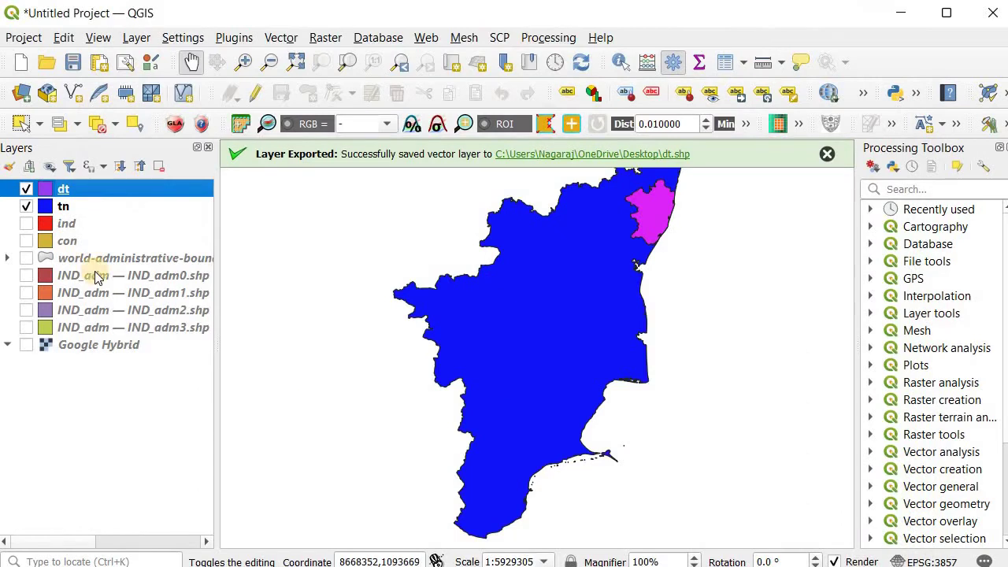
# Show the ind layer, zoom the map canvas to its extent, and hide the dt layer
pyautogui.click(24, 224)
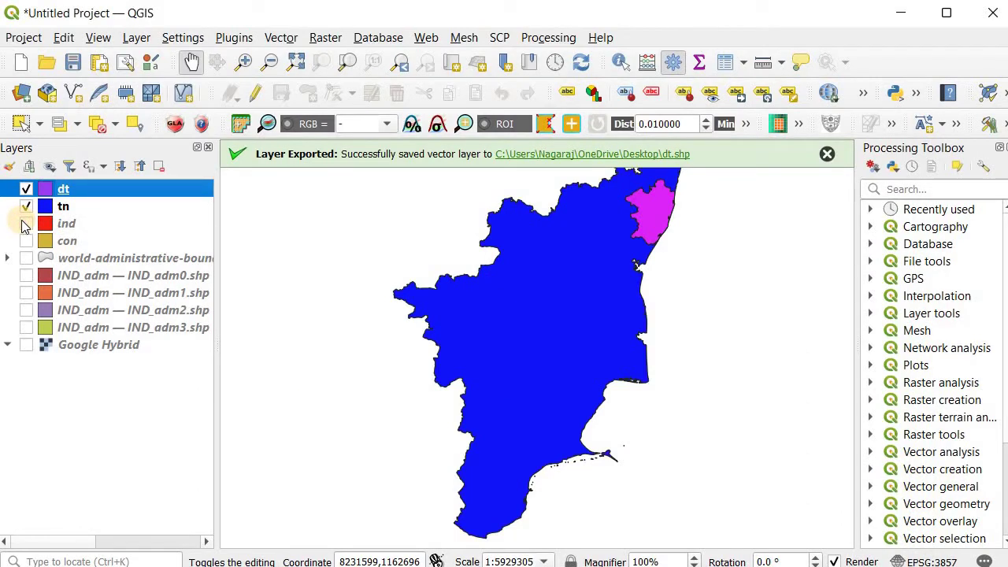
pyautogui.click(63, 224)
pyautogui.rightClick(64, 227)
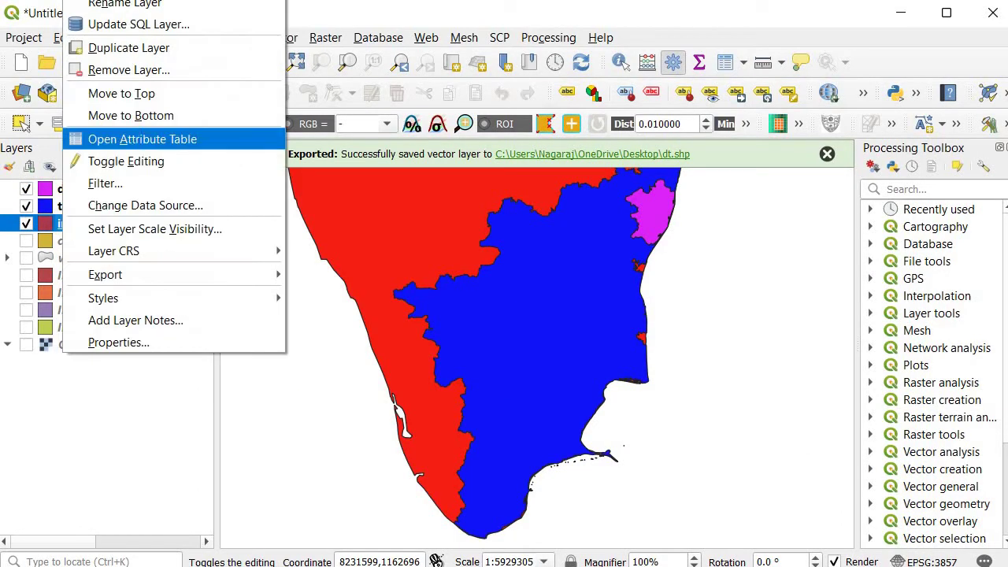
pyautogui.press('z')
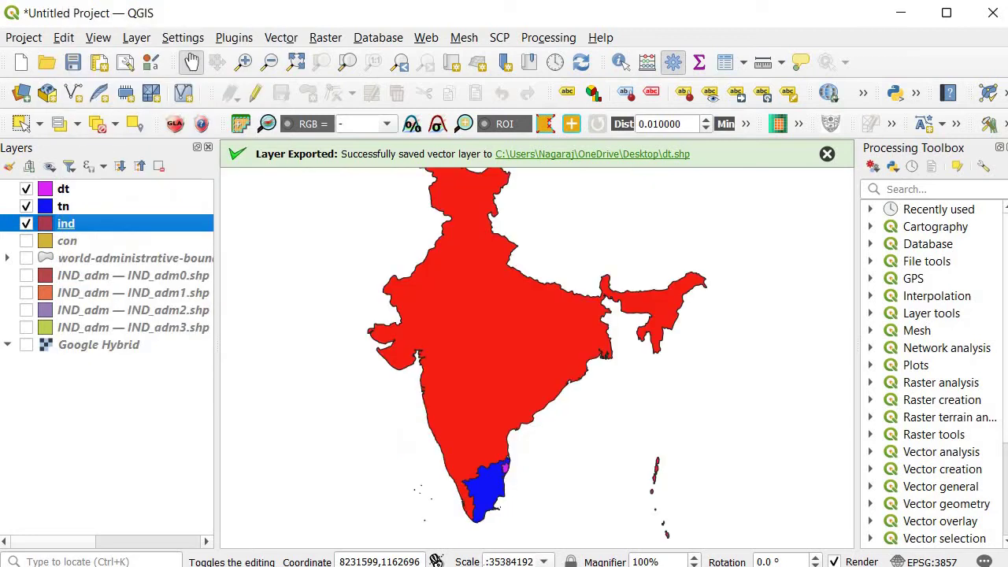
pyautogui.click(26, 189)
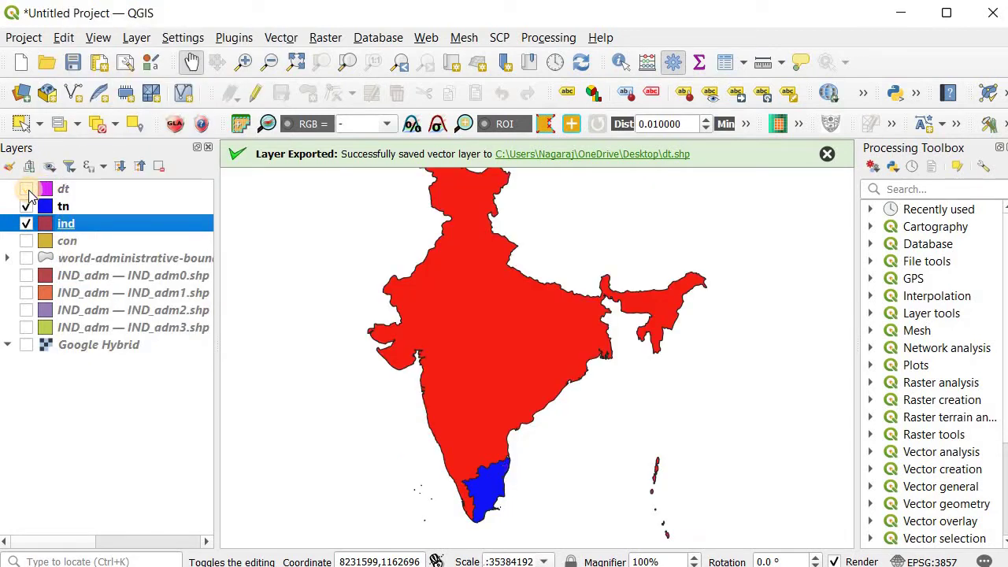
# Switch to the print layout, refresh the India map (Map 2), and set its scale to 45960201
pyautogui.moveTo(787, 566)
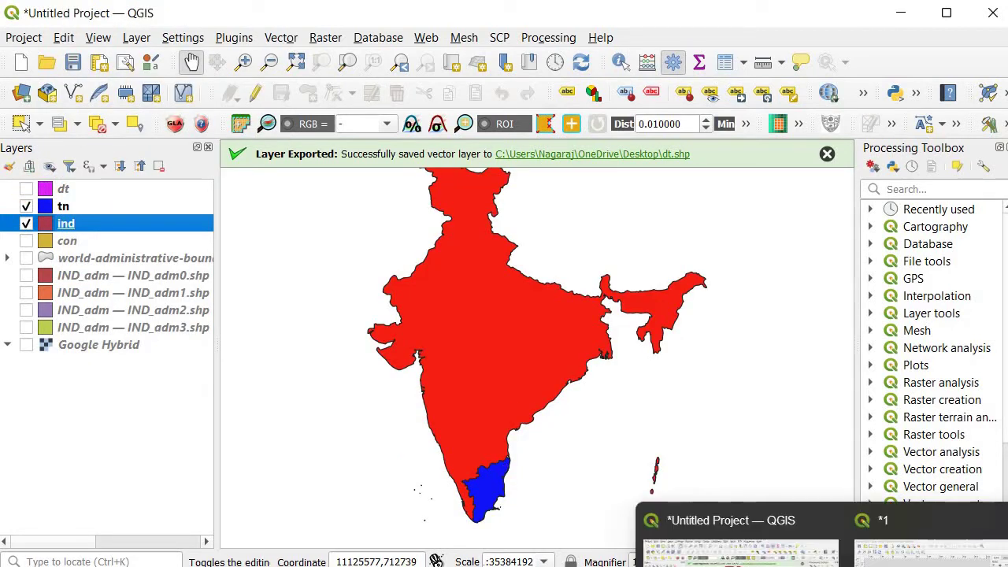
pyautogui.click(930, 547)
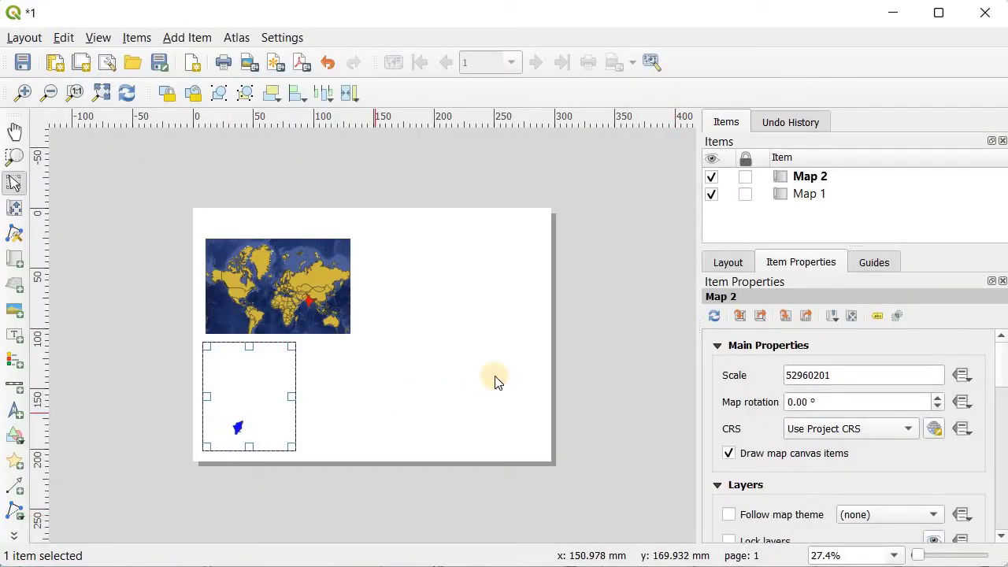
pyautogui.click(714, 315)
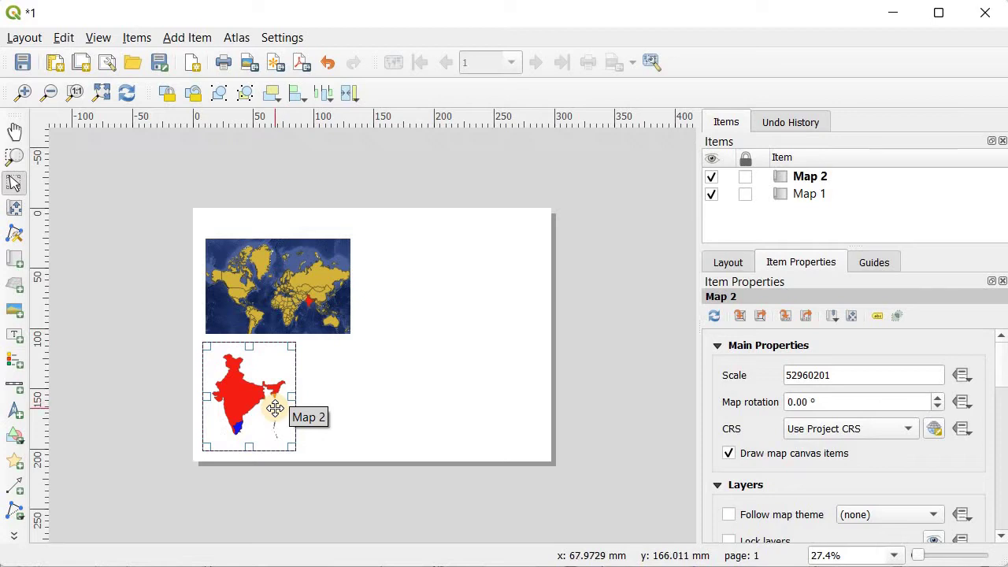
pyautogui.moveTo(797, 380); pyautogui.dragTo(780, 382)
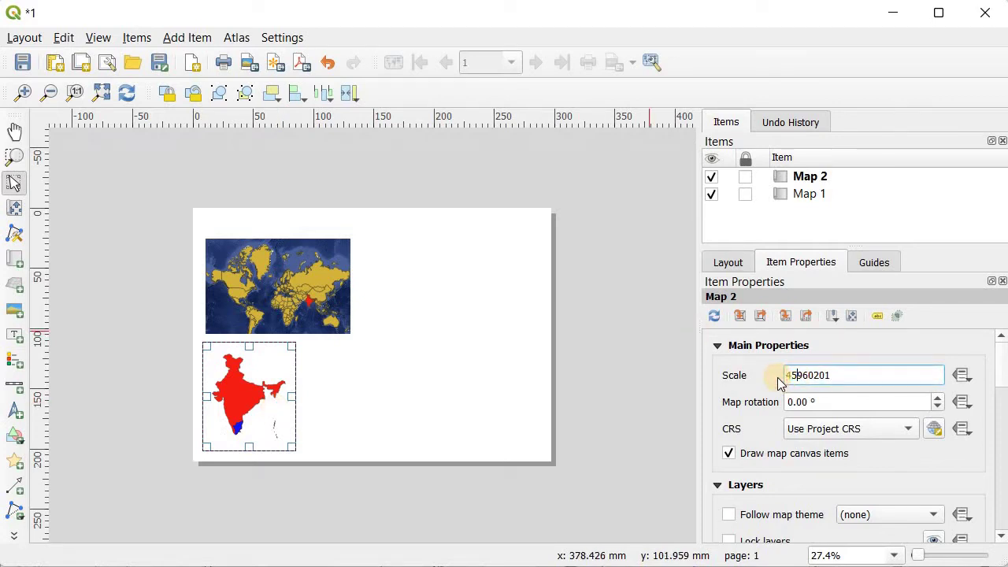
pyautogui.click(762, 379)
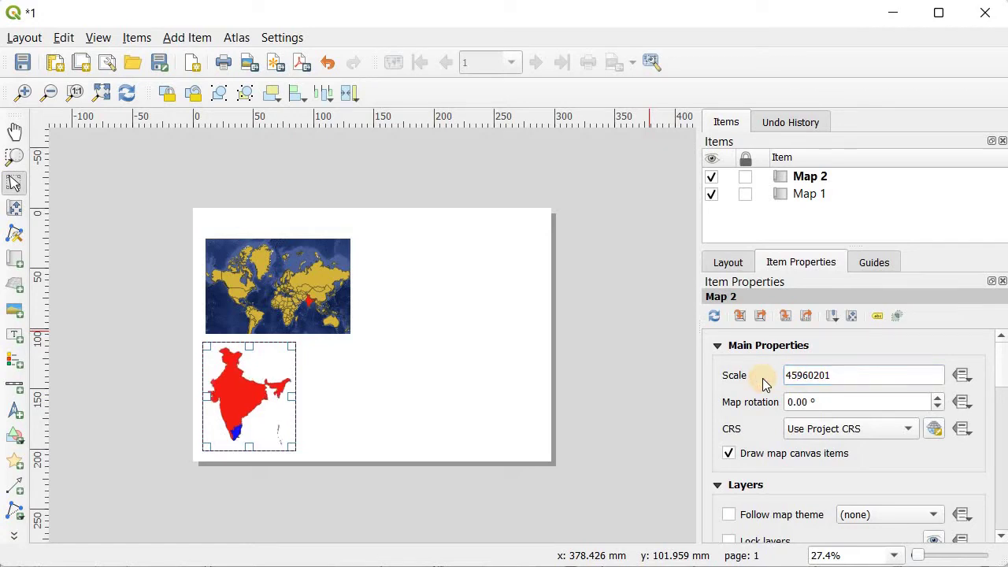
# Lock the layers and the layer styles of Map 2
pyautogui.moveTo(1001, 378); pyautogui.dragTo(1001, 398)
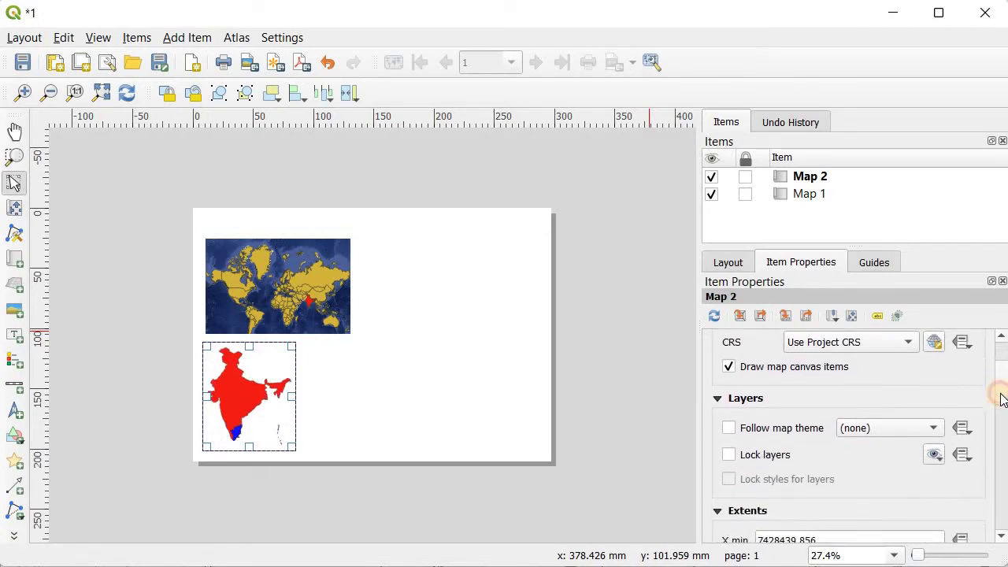
pyautogui.click(730, 455)
pyautogui.click(729, 480)
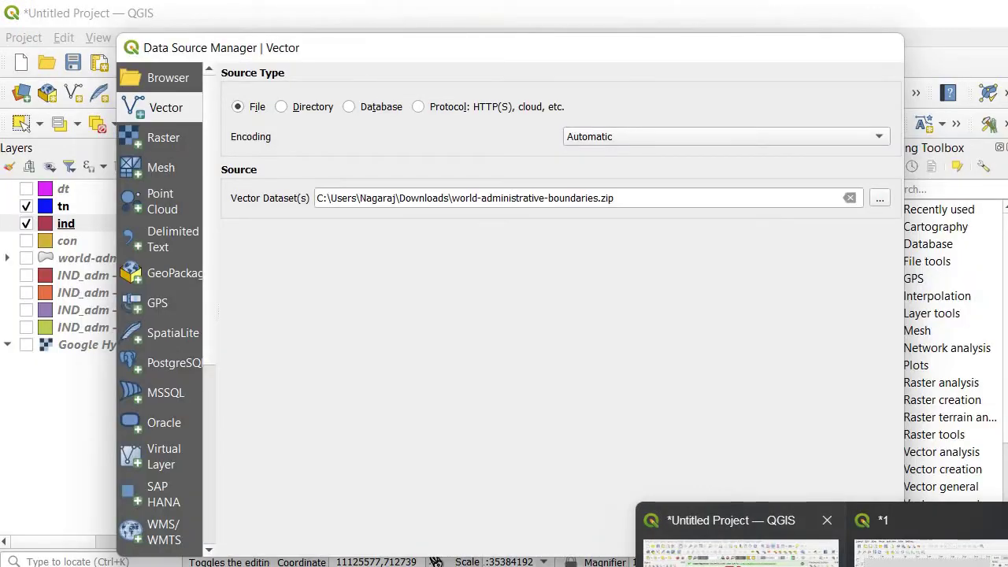
# In the main project window, hide the ind layer, show dt, and zoom to the tn layer
pyautogui.click(741, 544)
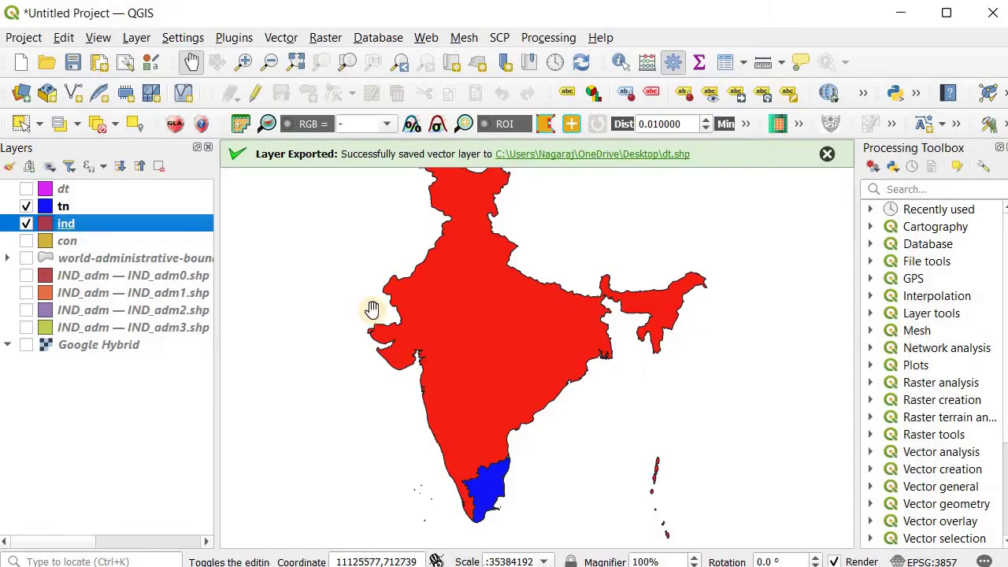
pyautogui.click(26, 223)
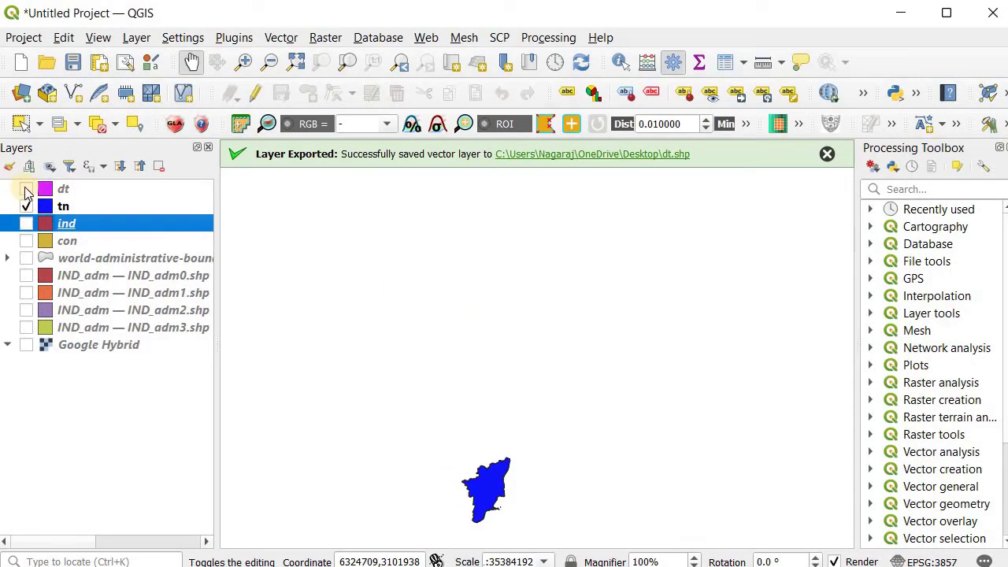
pyautogui.click(26, 189)
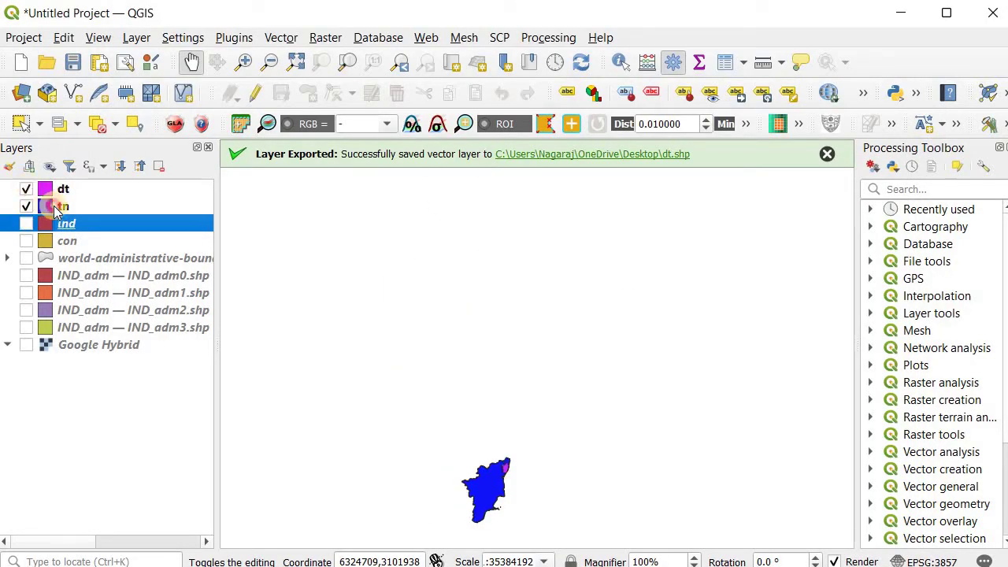
pyautogui.rightClick(55, 209)
pyautogui.click(78, 214)
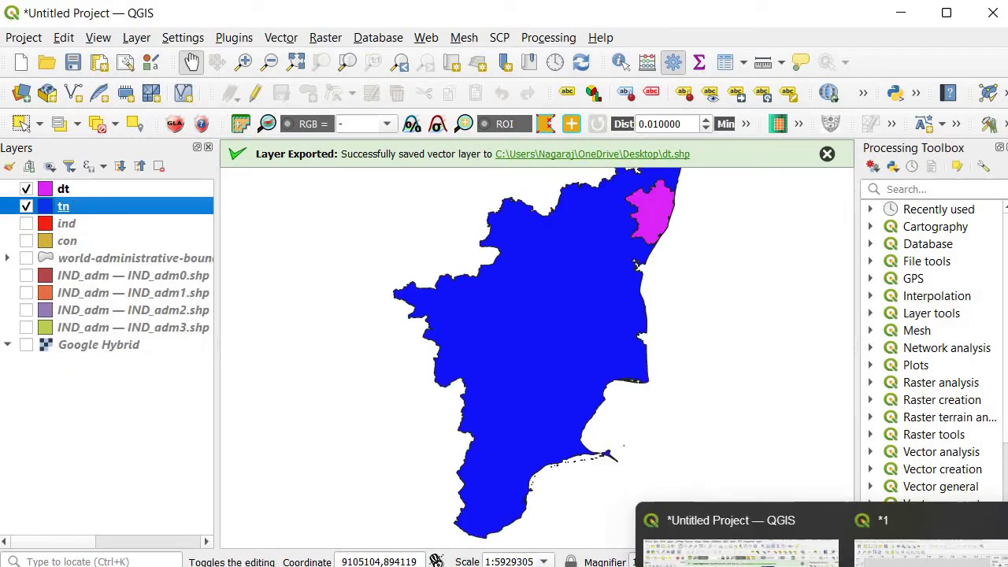
# Switch to the print layout and add a third map of Tamil Nadu beside the India map, at about the same size
pyautogui.click(930, 536)
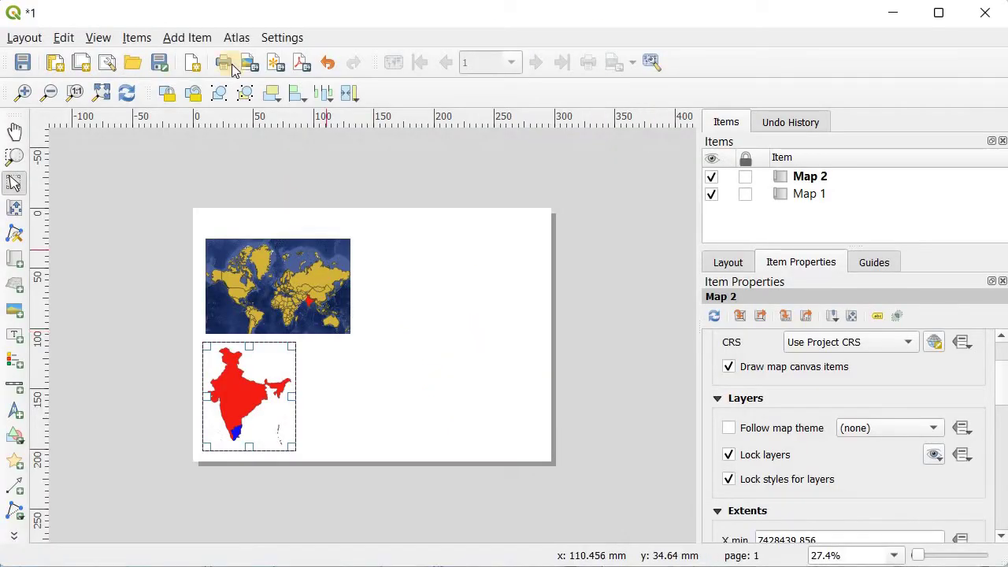
pyautogui.click(197, 40)
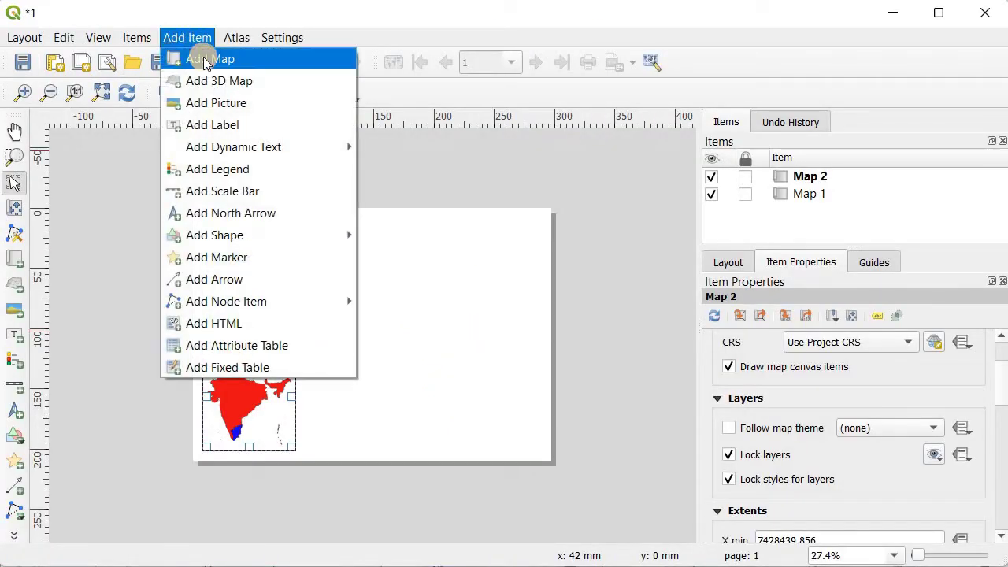
pyautogui.click(204, 60)
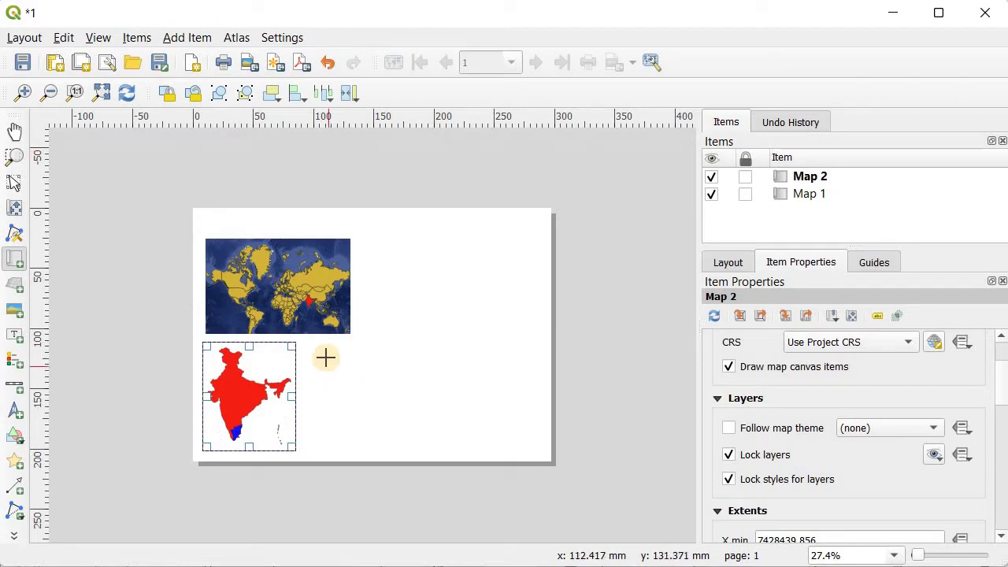
pyautogui.moveTo(322, 343); pyautogui.dragTo(415, 448)
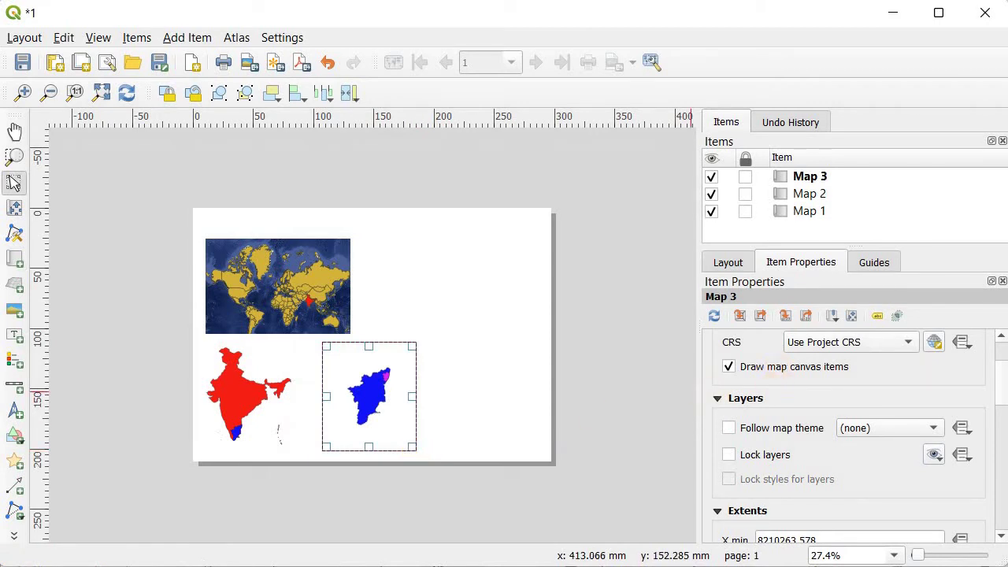
# Set the scale of the Tamil Nadu map (Map 3) to 8973673
pyautogui.moveTo(1000, 383); pyautogui.dragTo(999, 357)
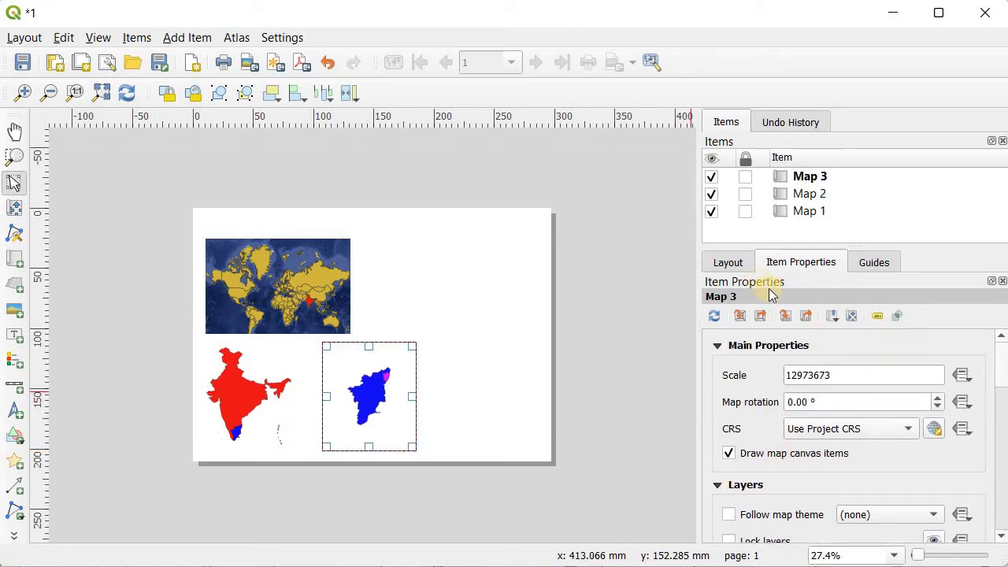
pyautogui.moveTo(798, 375); pyautogui.dragTo(787, 375)
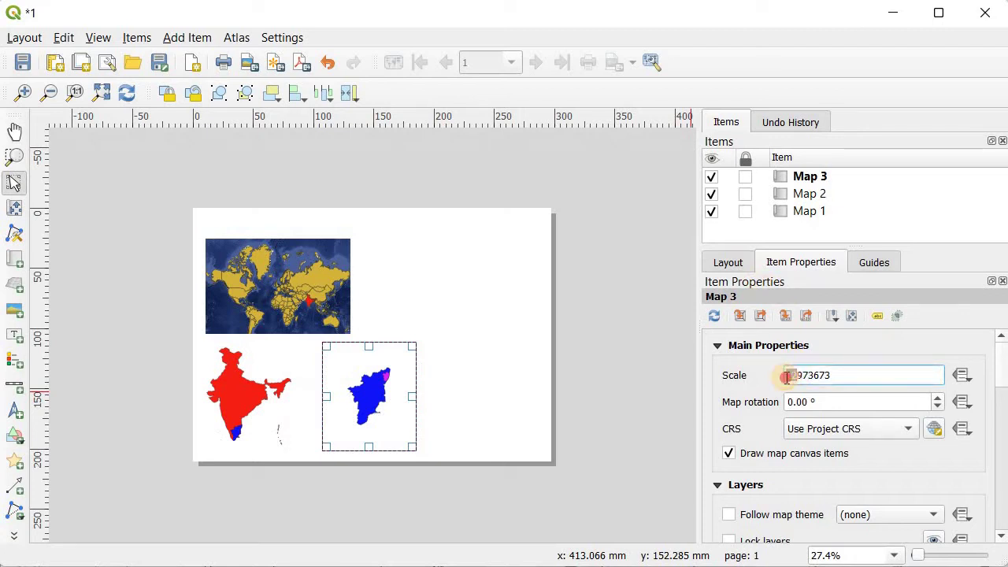
pyautogui.write('8')
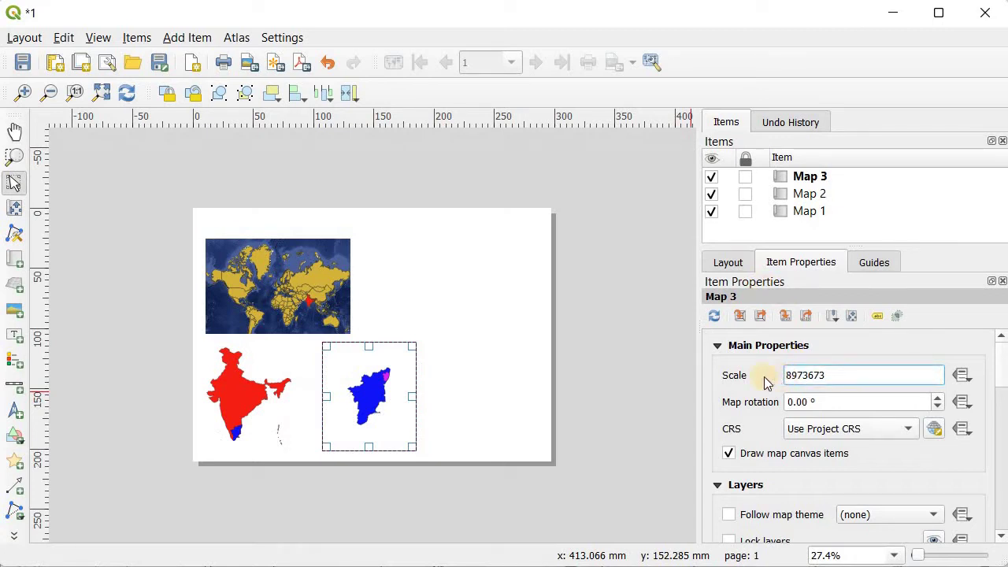
pyautogui.press('Return')
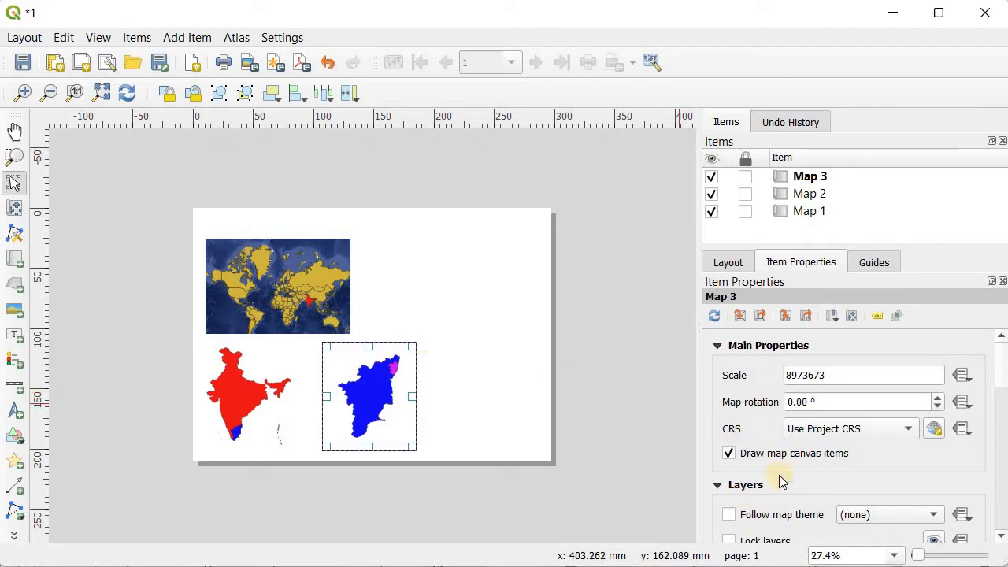
pyautogui.moveTo(1003, 378); pyautogui.dragTo(1002, 392)
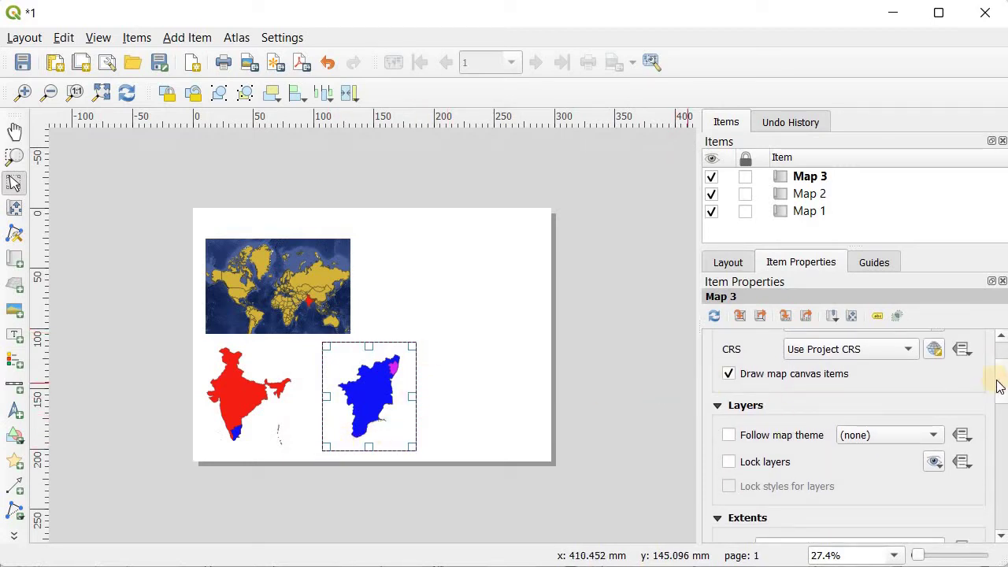
pyautogui.moveTo(1000, 386); pyautogui.dragTo(990, 333)
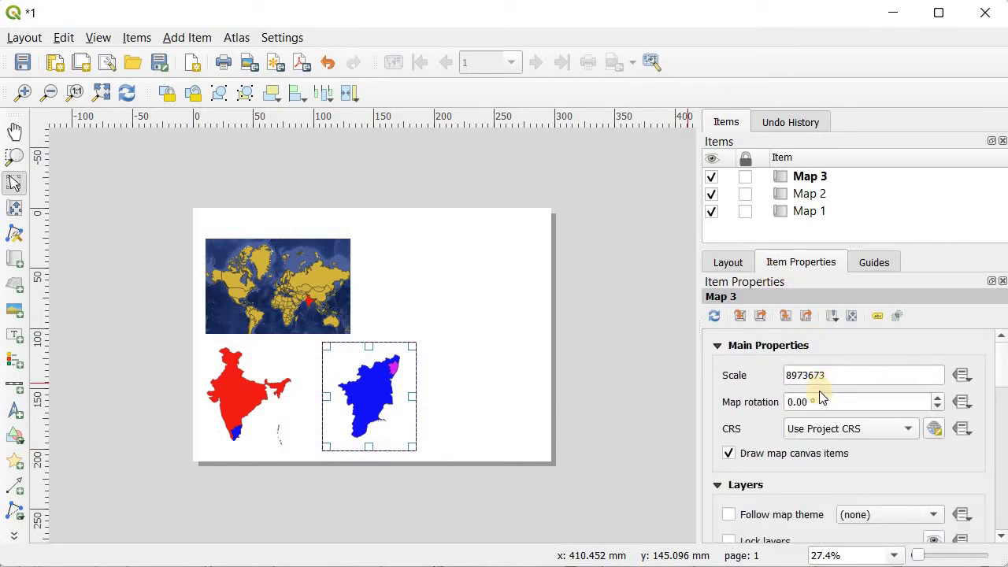
# Set the scale of Map 3 to 7973673 and lock its layers and layer styles
pyautogui.click(264, 362)
pyautogui.click(367, 378)
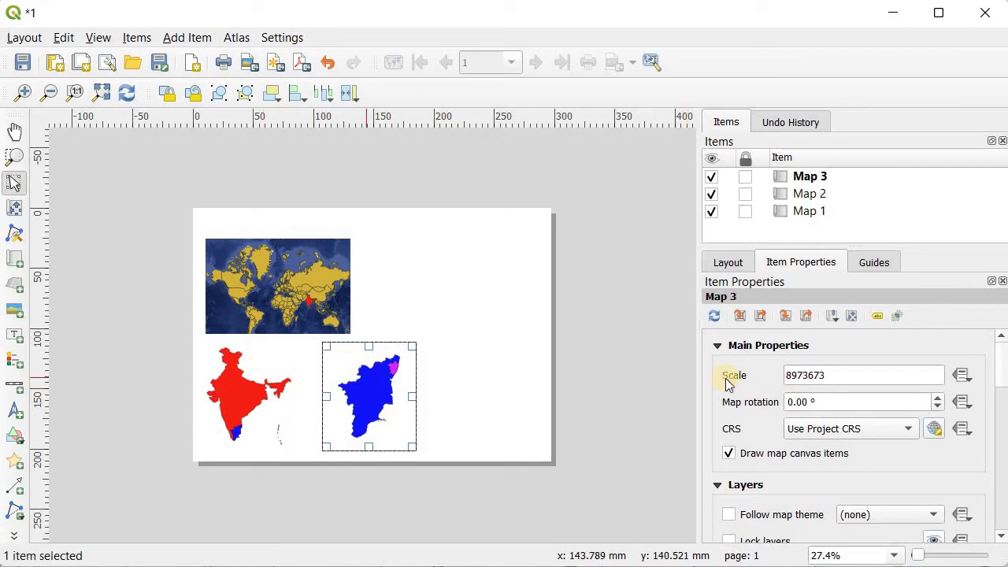
pyautogui.click(789, 375)
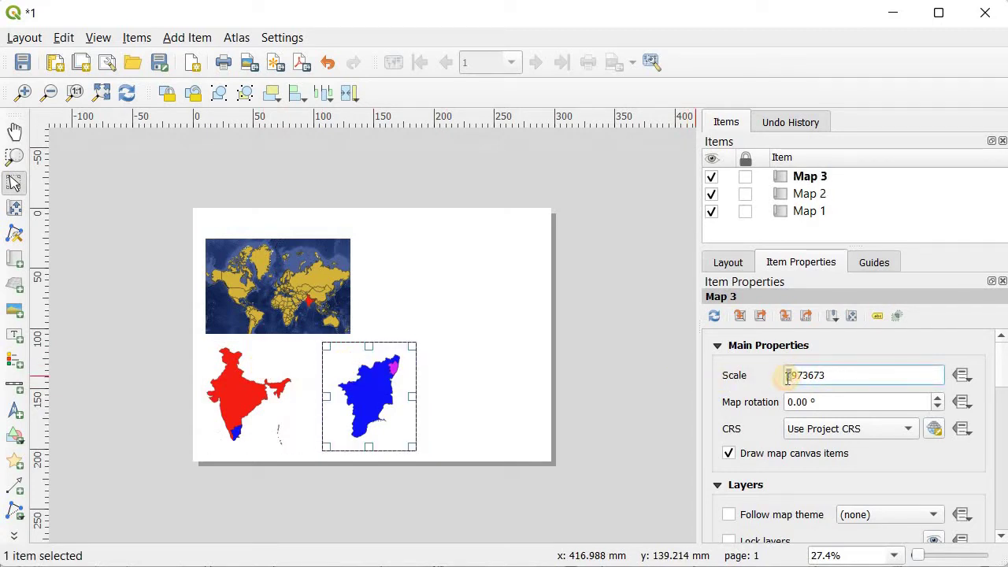
pyautogui.click(744, 378)
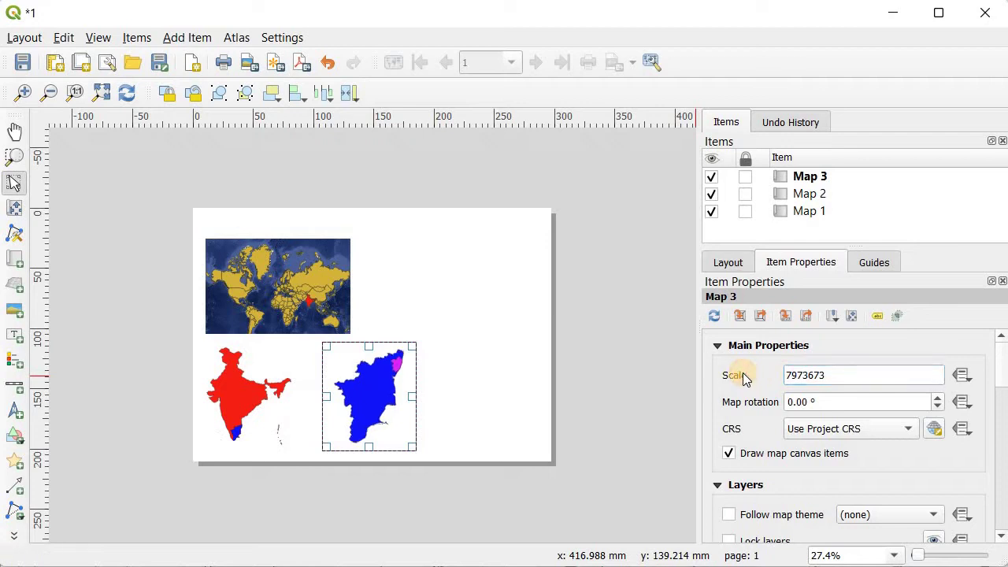
pyautogui.moveTo(1002, 366); pyautogui.dragTo(749, 407)
pyautogui.click(730, 390)
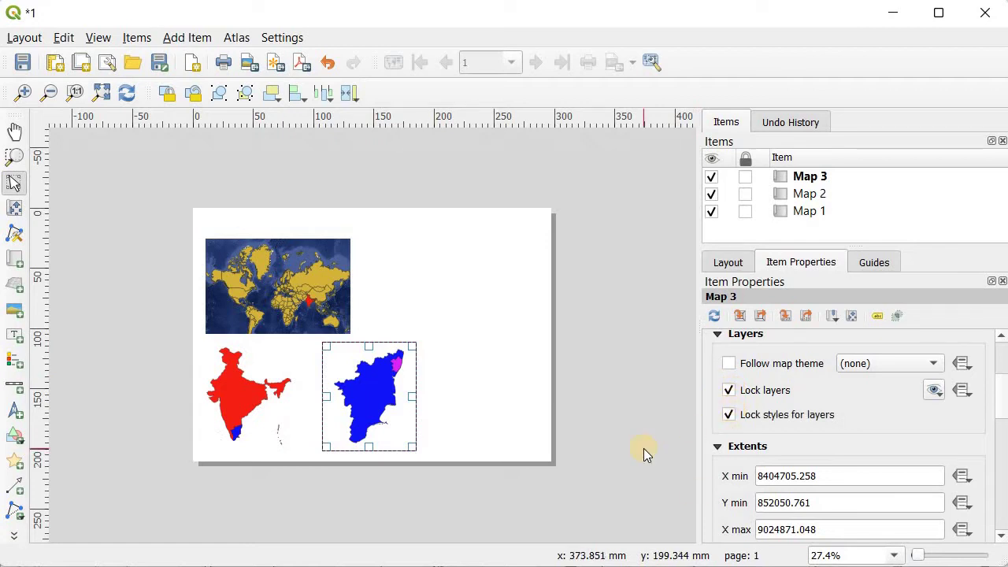
# In the main project window, hide the tn layer and zoom to the extent of the dt layer
pyautogui.moveTo(714, 566)
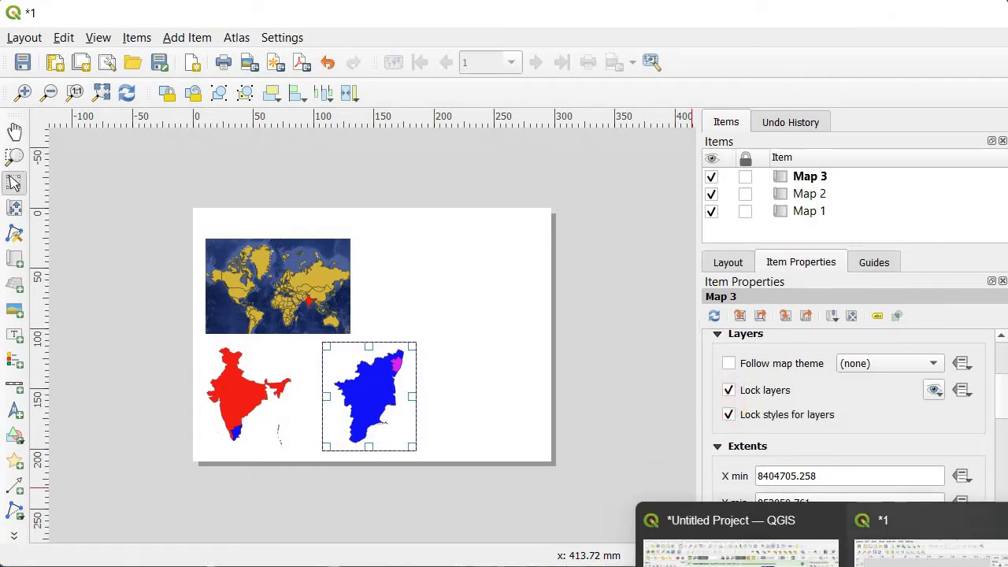
pyautogui.click(741, 551)
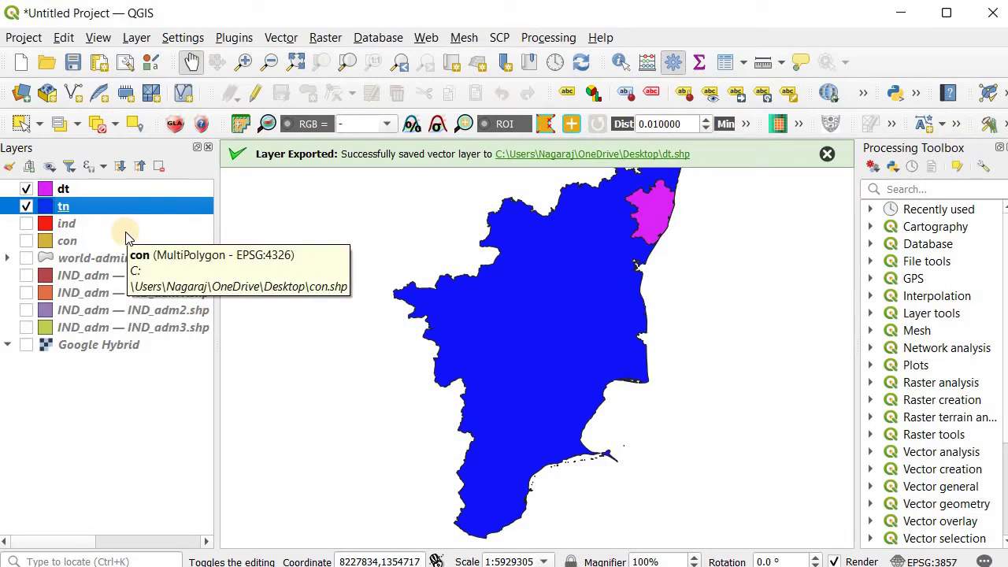
pyautogui.click(26, 205)
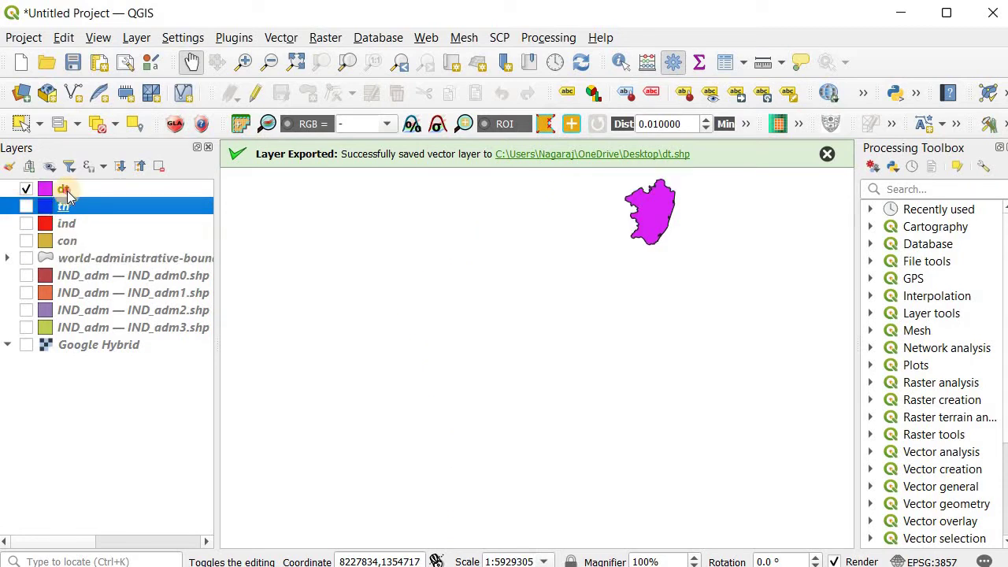
pyautogui.click(65, 190)
pyautogui.rightClick(67, 191)
pyautogui.click(85, 203)
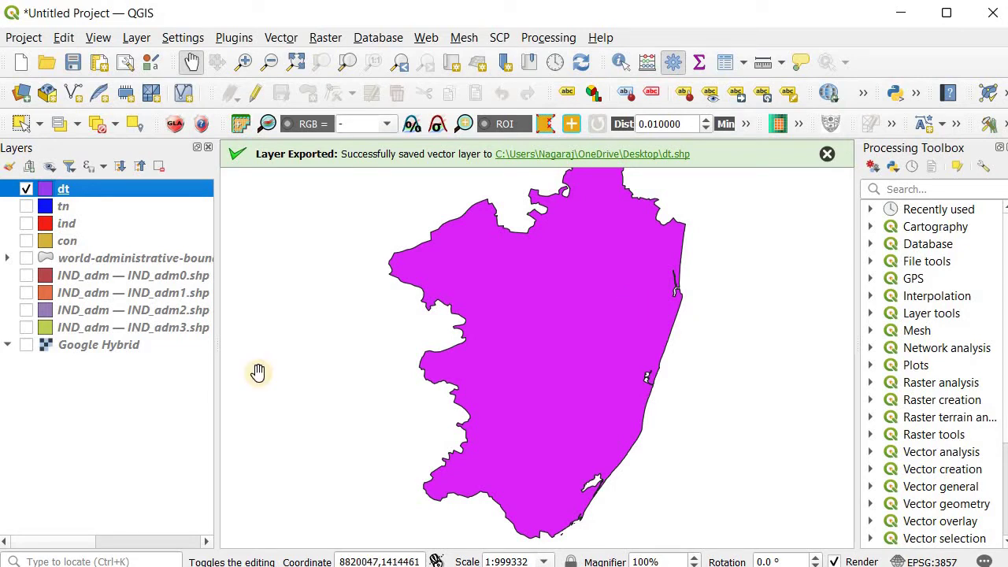
# Show the Google Hybrid layer and make the dt layer's simple fill transparent
pyautogui.click(26, 345)
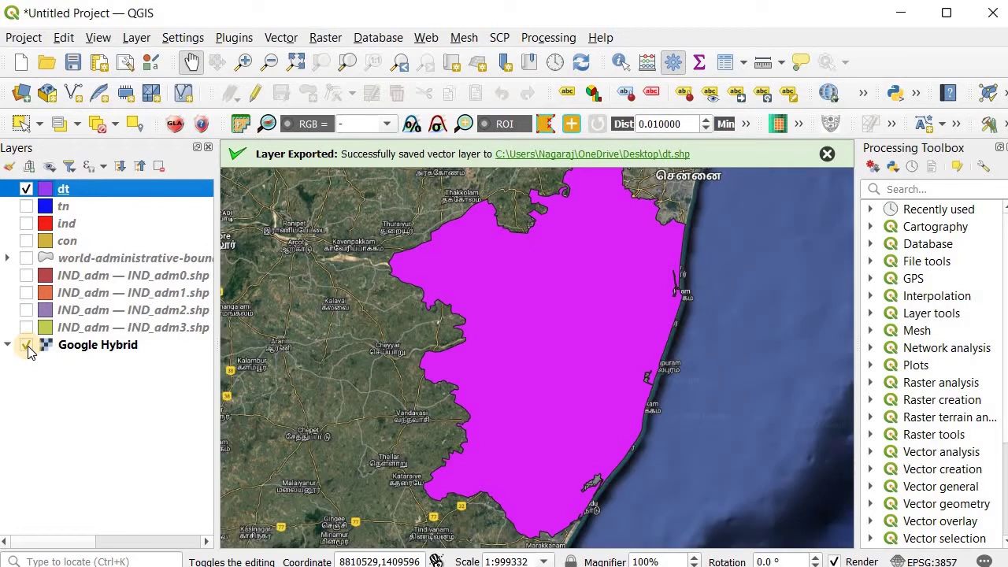
pyautogui.rightClick(85, 193)
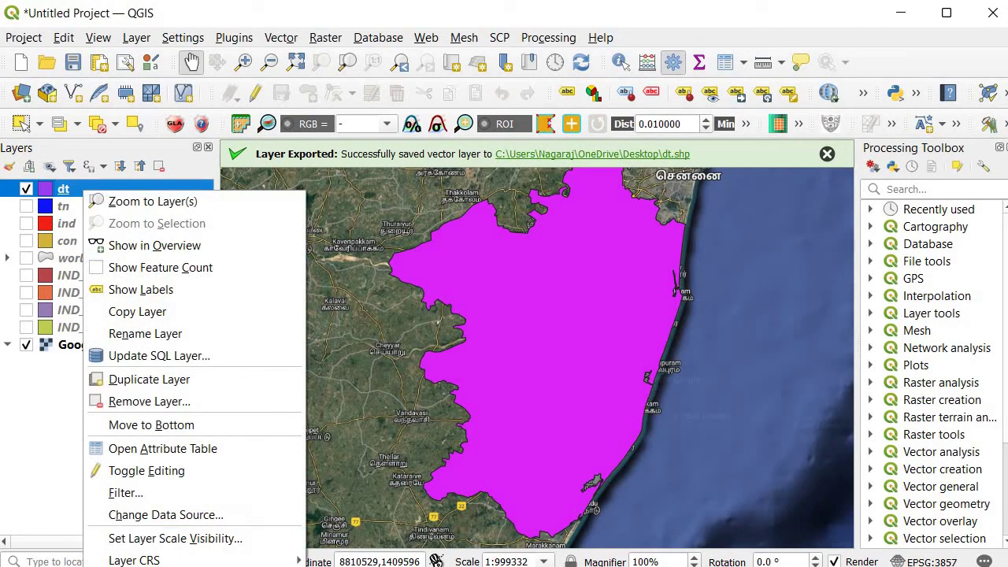
pyautogui.click(157, 564)
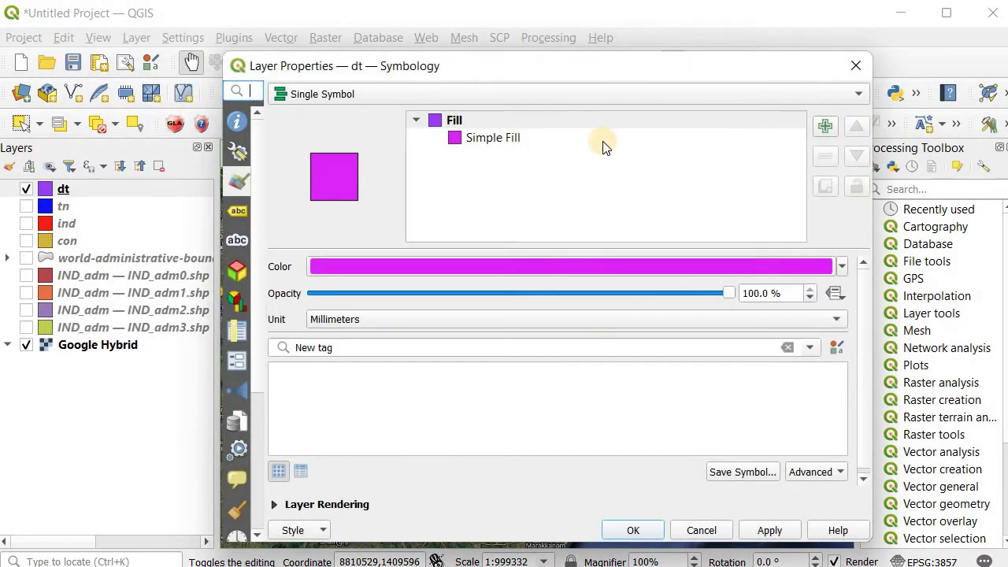
pyautogui.click(498, 142)
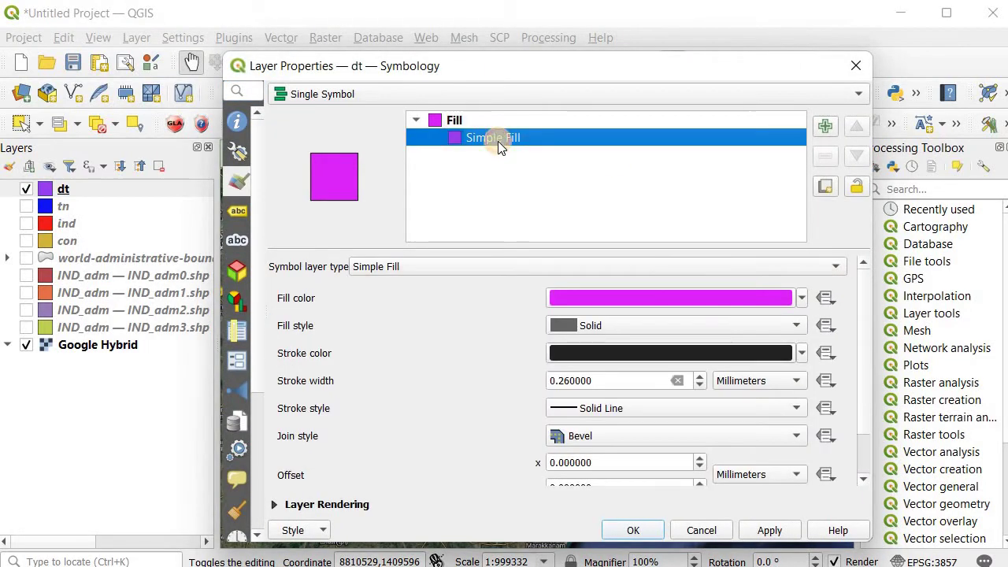
pyautogui.click(803, 297)
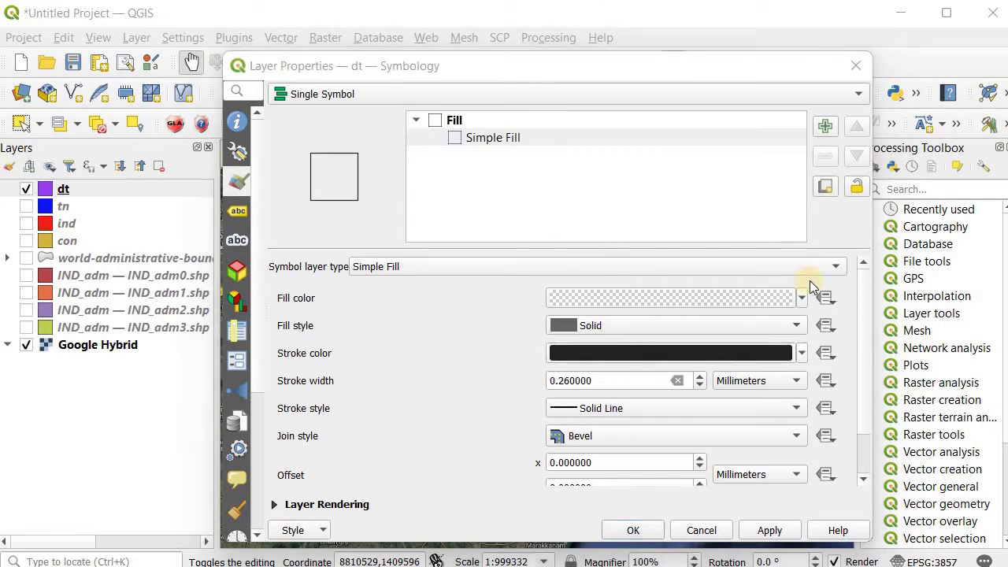
pyautogui.click(651, 533)
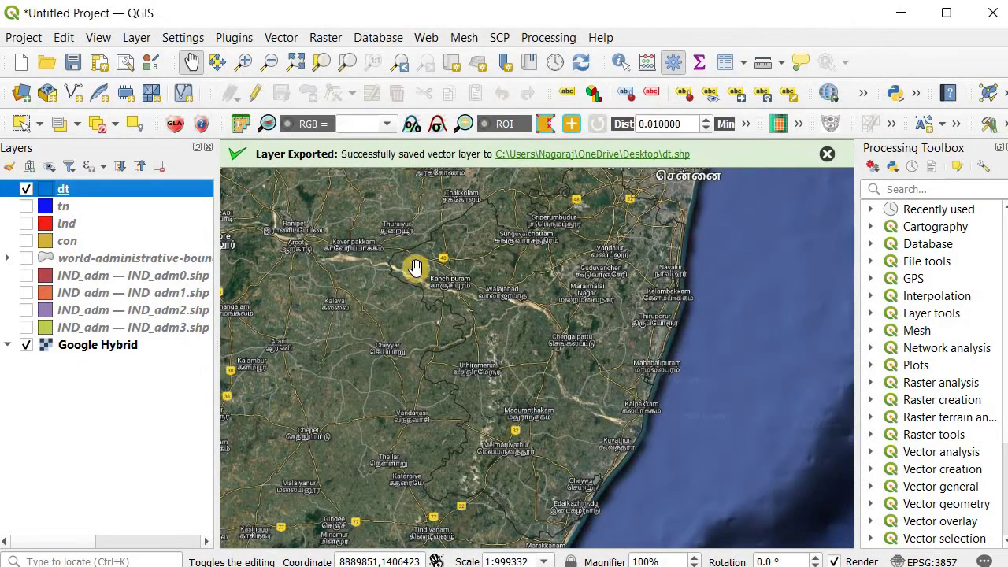
# Set the stroke width of the dt layer's simple fill to 0.86 mm
pyautogui.rightClick(90, 193)
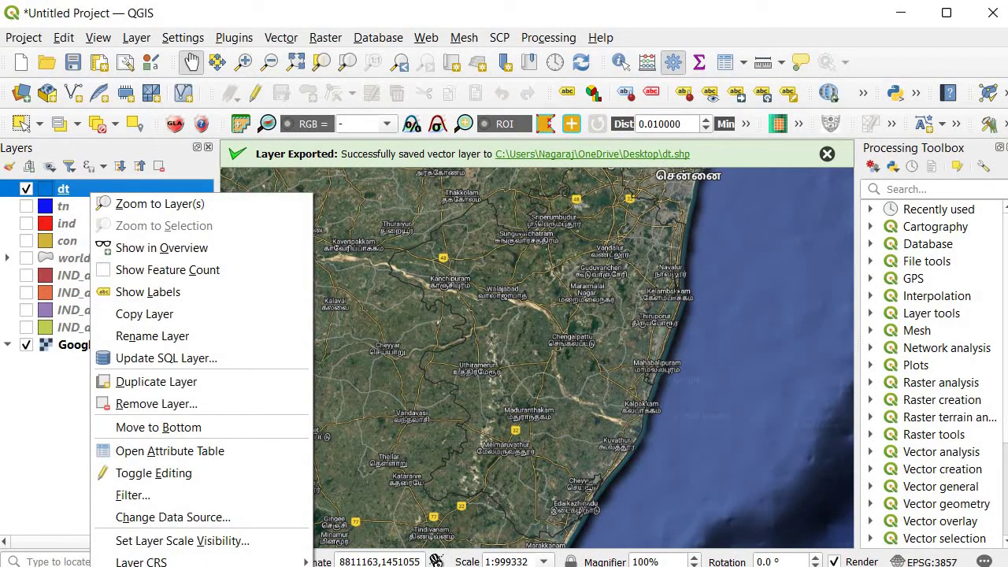
pyautogui.click(150, 566)
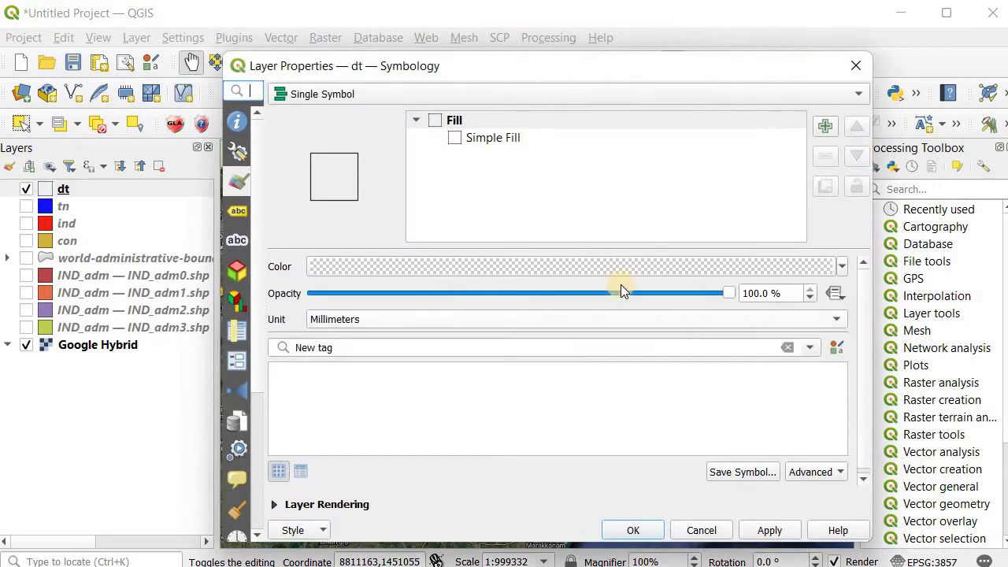
pyautogui.click(516, 140)
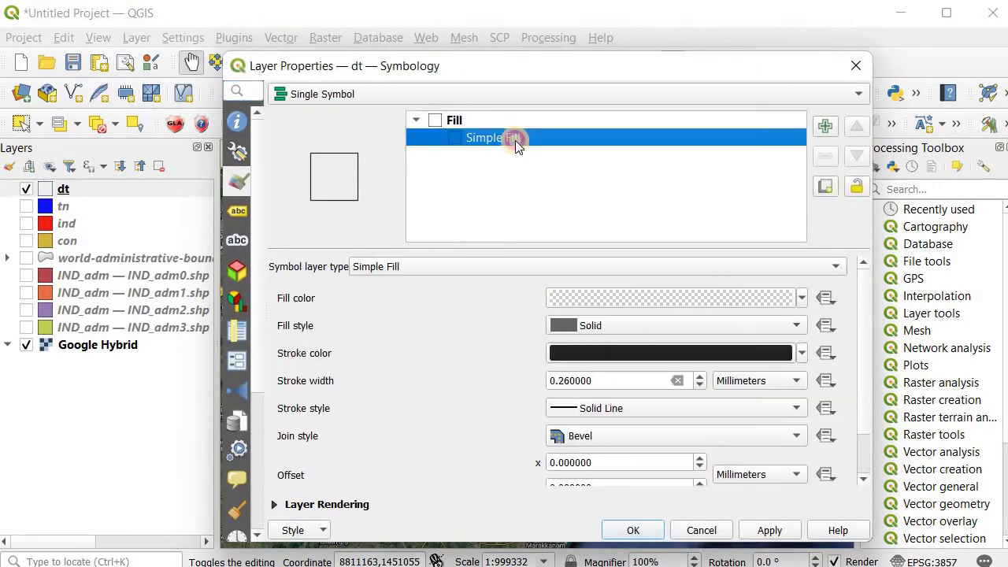
pyautogui.click(699, 377)
pyautogui.click(699, 377)
pyautogui.click(699, 377)
pyautogui.click(635, 531)
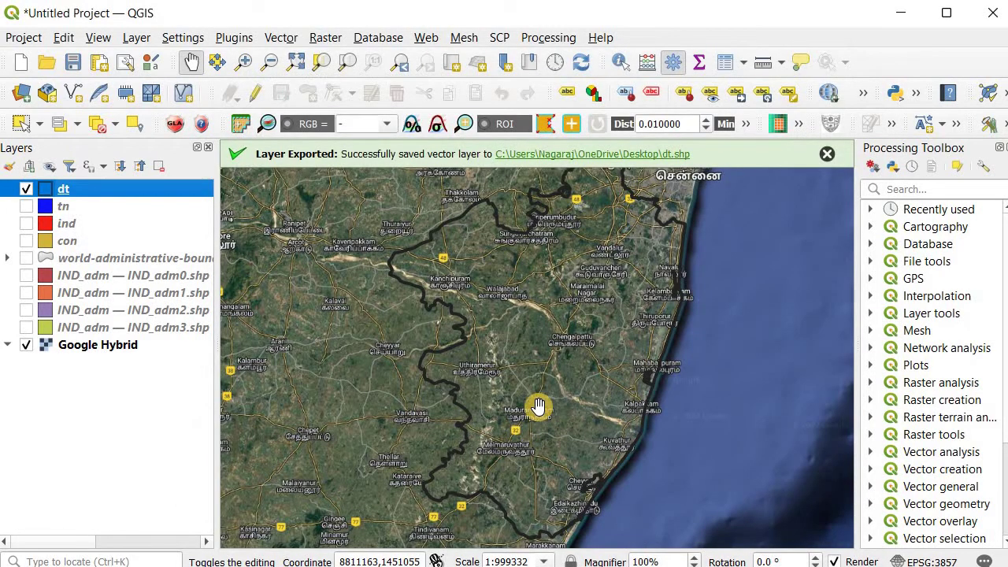
# Set the dt layer's outline to a 0.66 mm stroke width and a yellow stroke color
pyautogui.rightClick(82, 189)
pyautogui.click(252, 476)
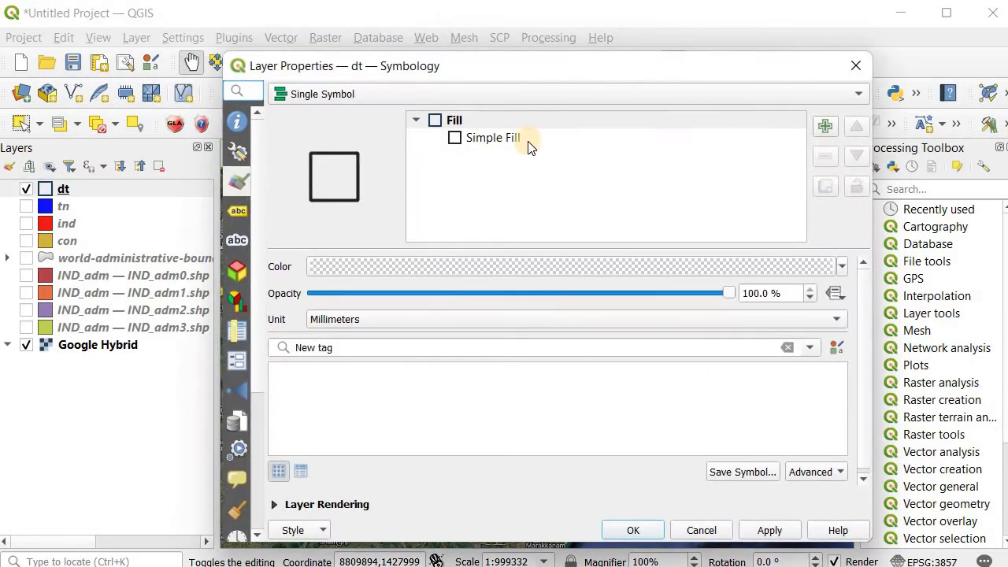
pyautogui.click(504, 139)
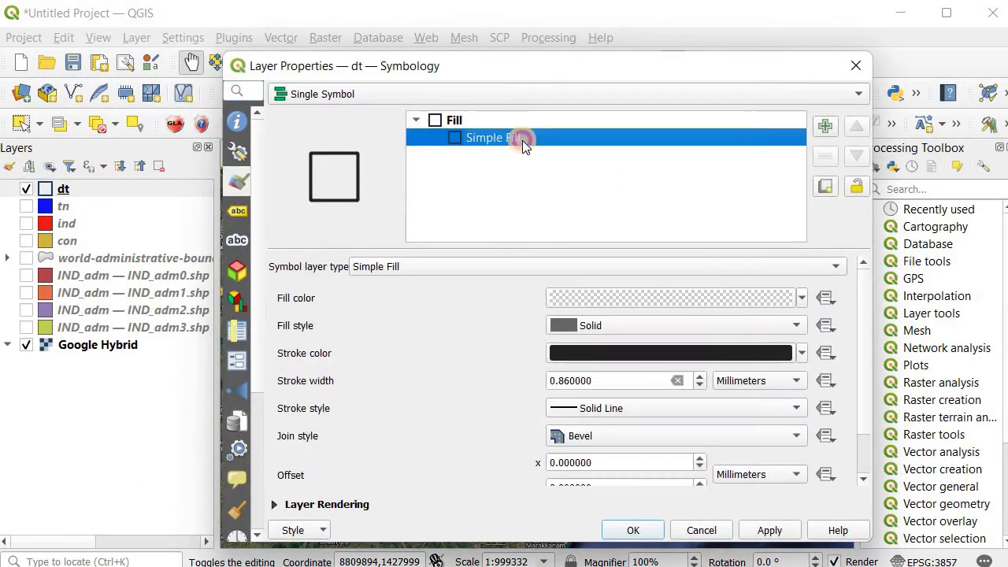
pyautogui.click(698, 386)
pyautogui.click(803, 352)
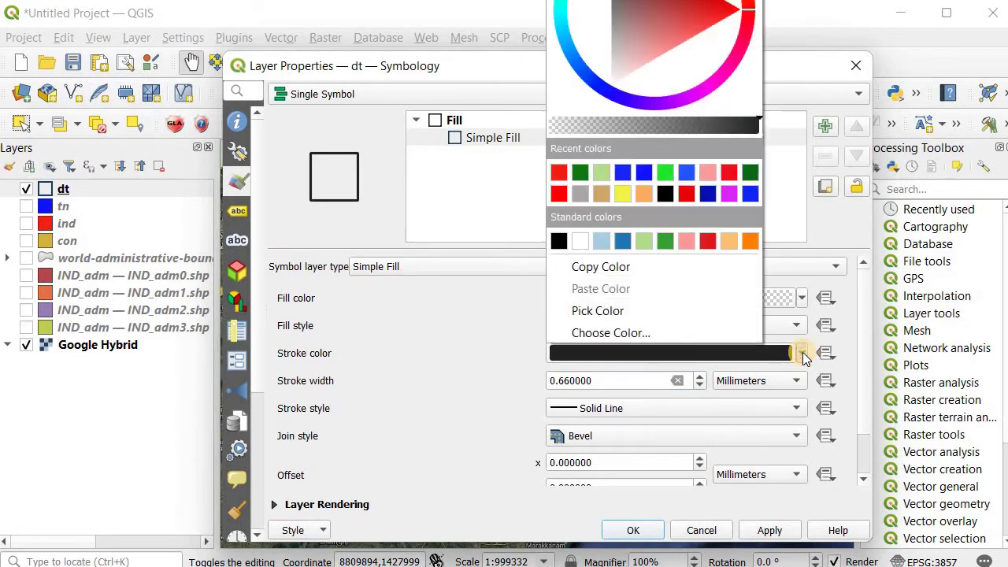
pyautogui.click(622, 195)
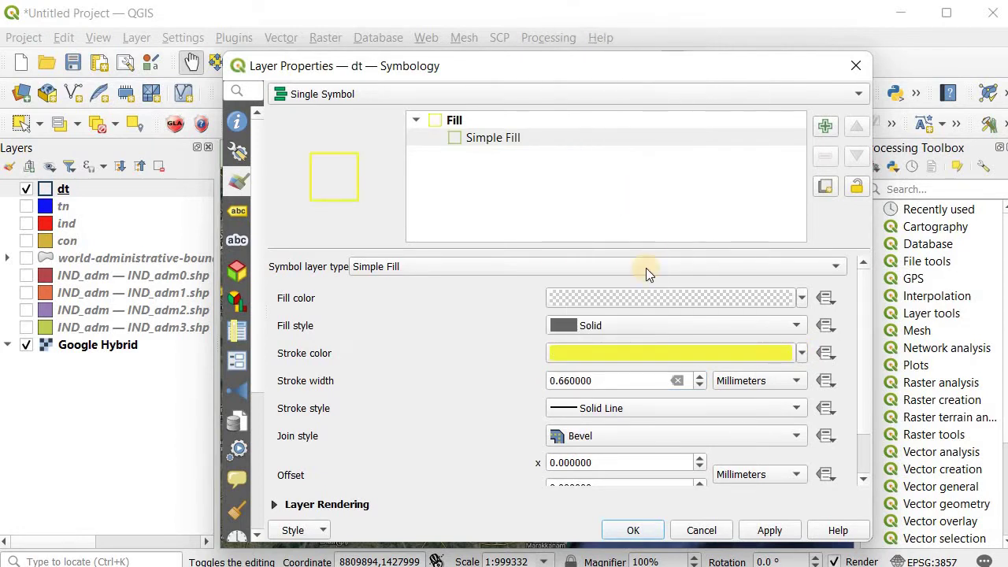
pyautogui.click(634, 529)
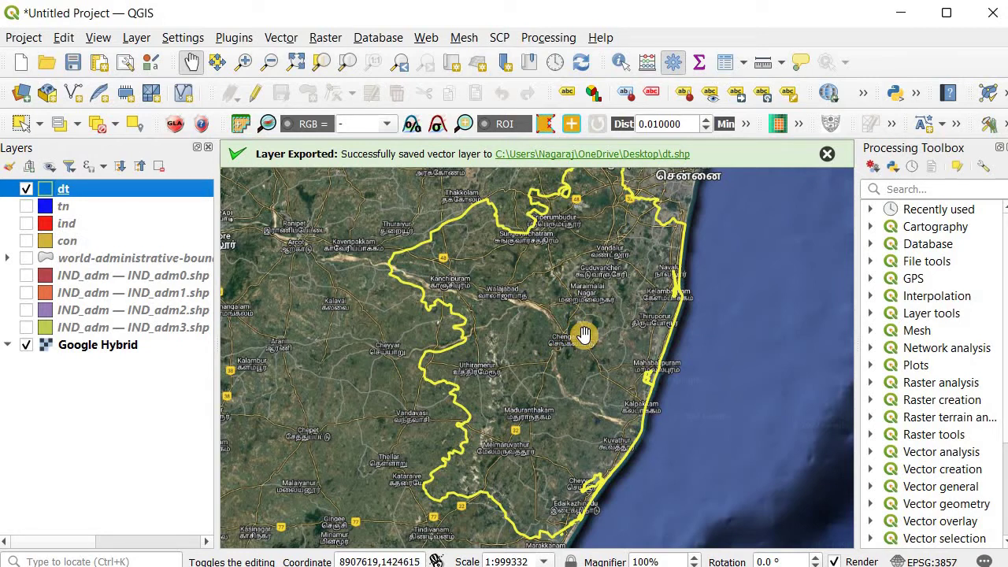
# Locate Kolavai Lake beside Chengalpattu on the satellite imagery and examine its surroundings
pyautogui.scroll(1, 584, 335)
pyautogui.scroll(5, 584, 335)
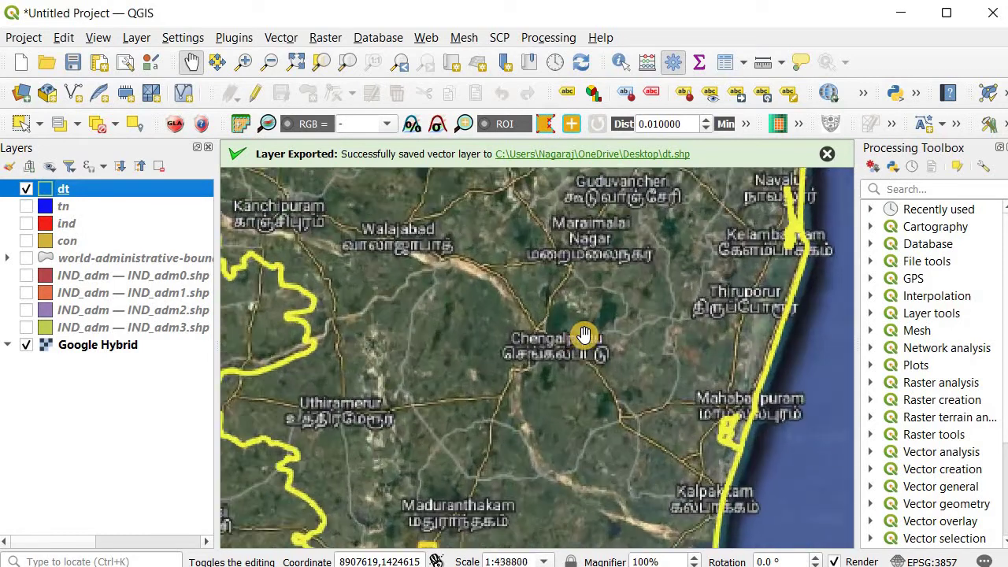
pyautogui.scroll(2, 527, 303)
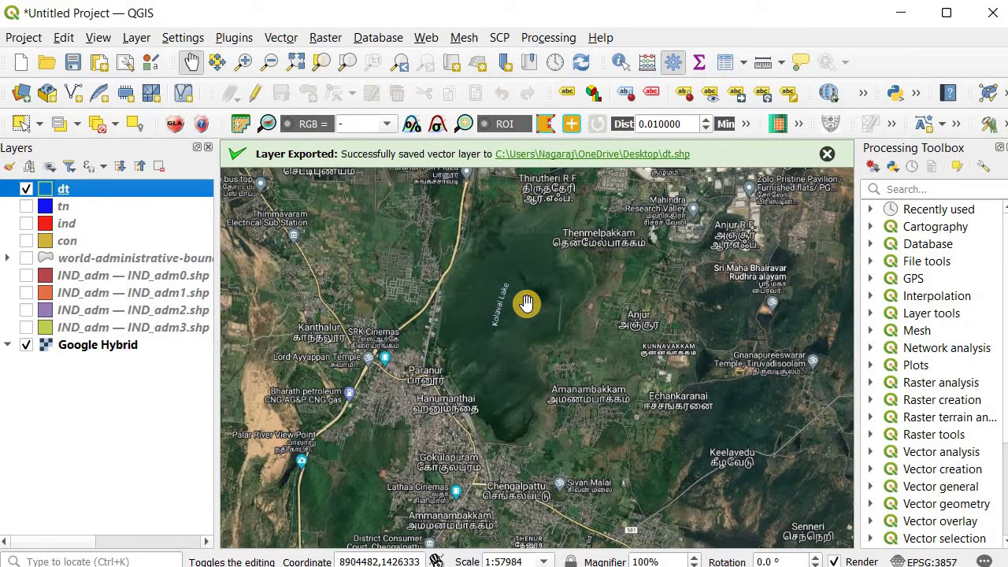
pyautogui.scroll(2, 526, 303)
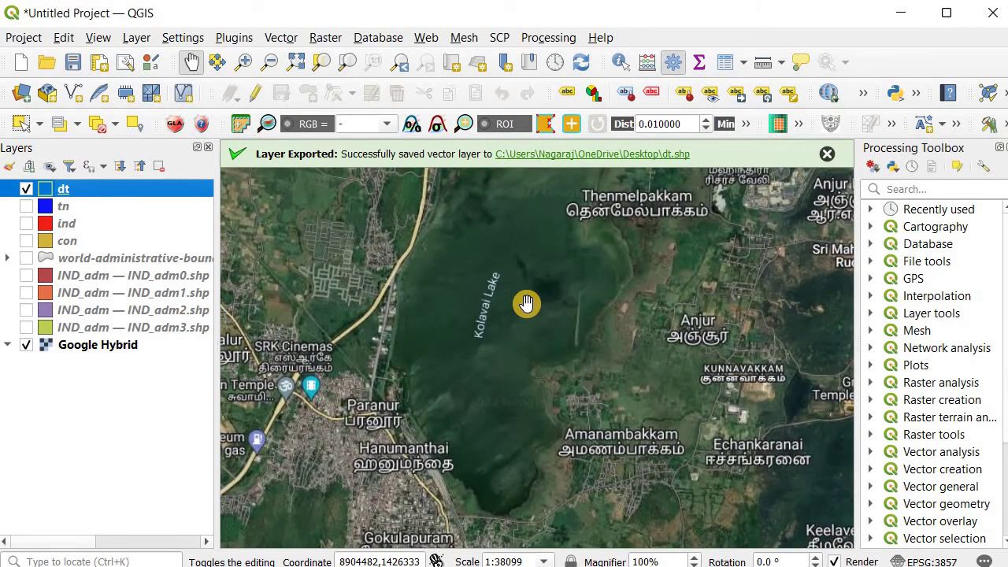
pyautogui.scroll(-2, 526, 303)
pyautogui.moveTo(526, 303); pyautogui.dragTo(548, 328)
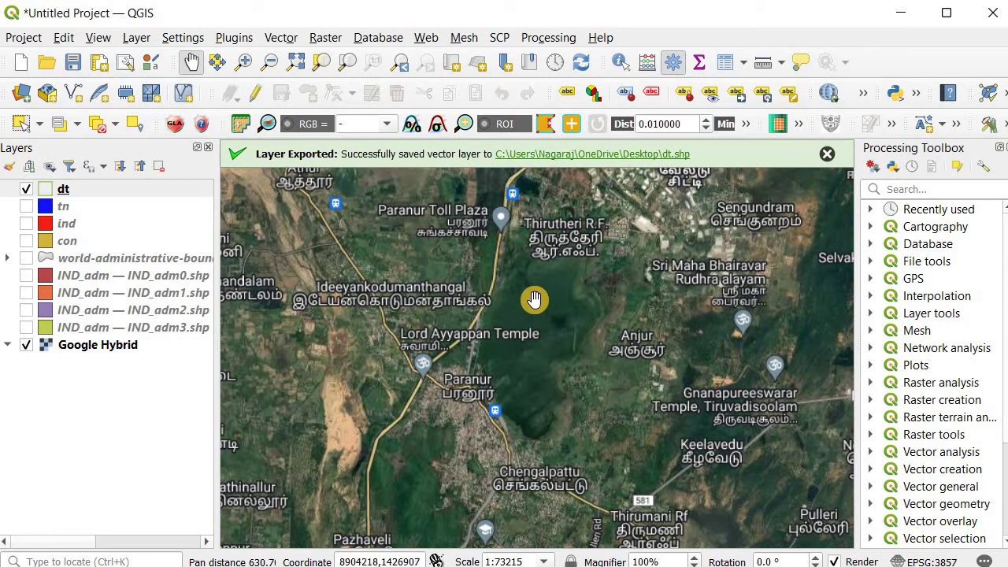
pyautogui.scroll(-2, 536, 300)
pyautogui.scroll(4, 535, 299)
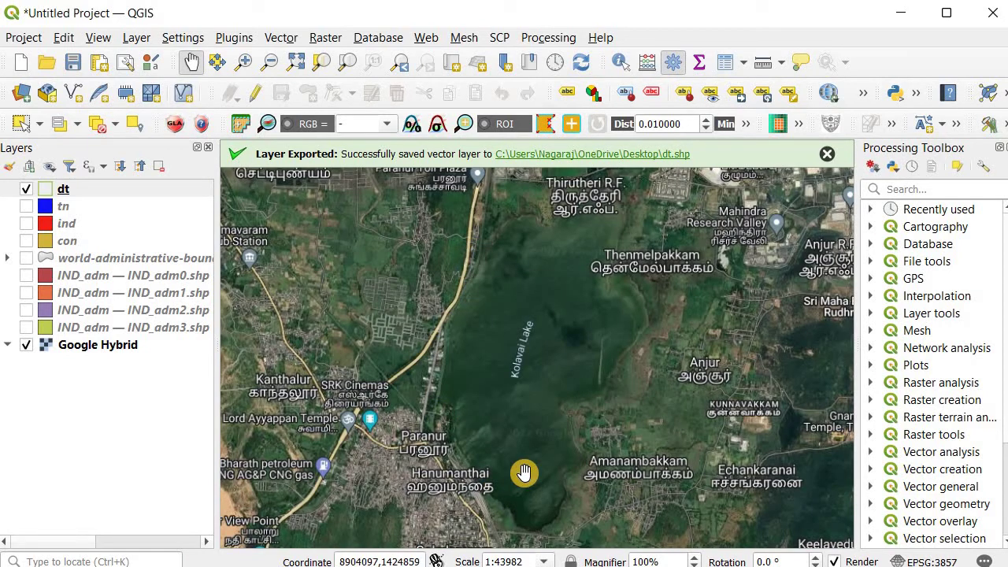
pyautogui.scroll(-1, 524, 473)
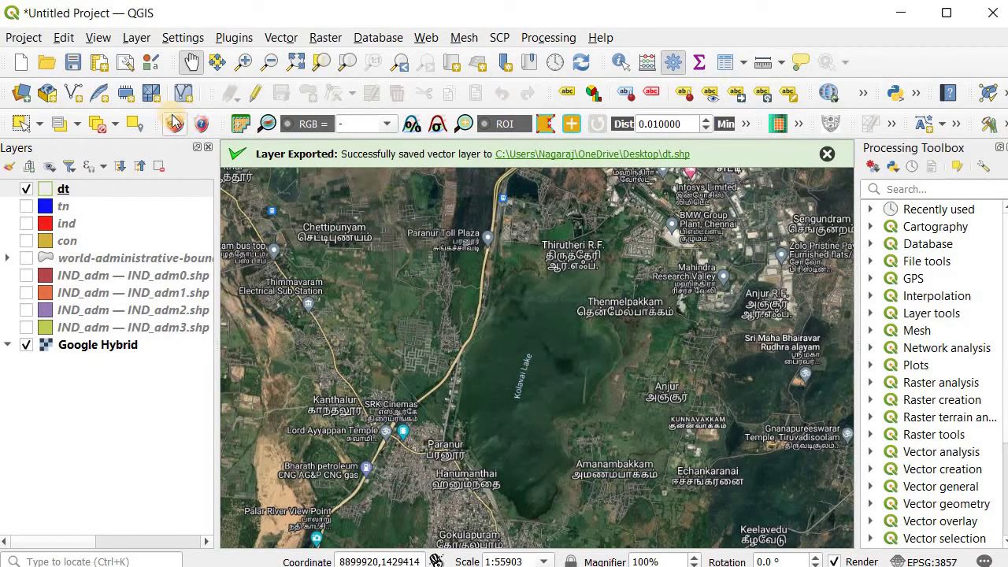
# Start a new shapefile layer and set its output file to lk in the Desktop folder
pyautogui.click(136, 38)
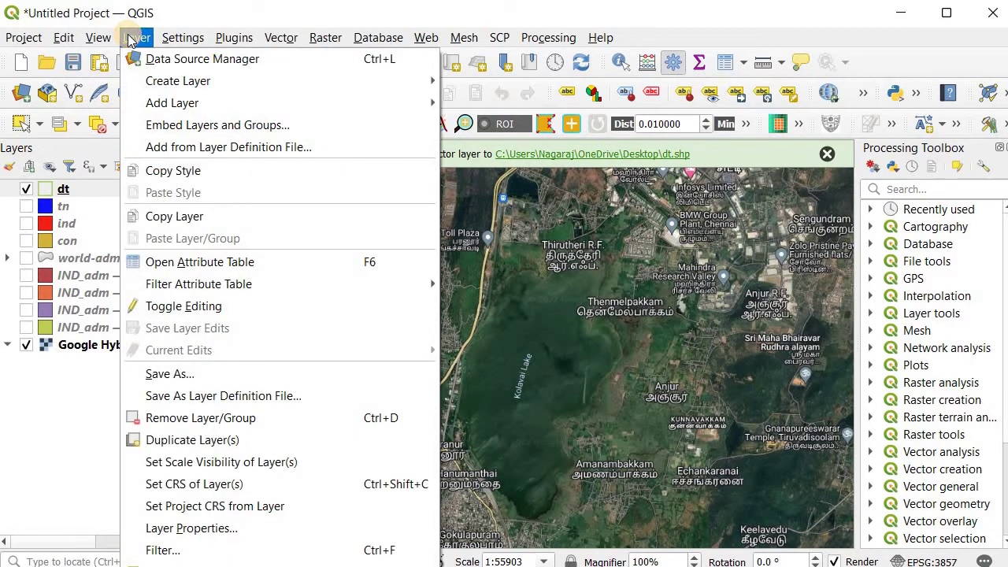
pyautogui.moveTo(264, 86)
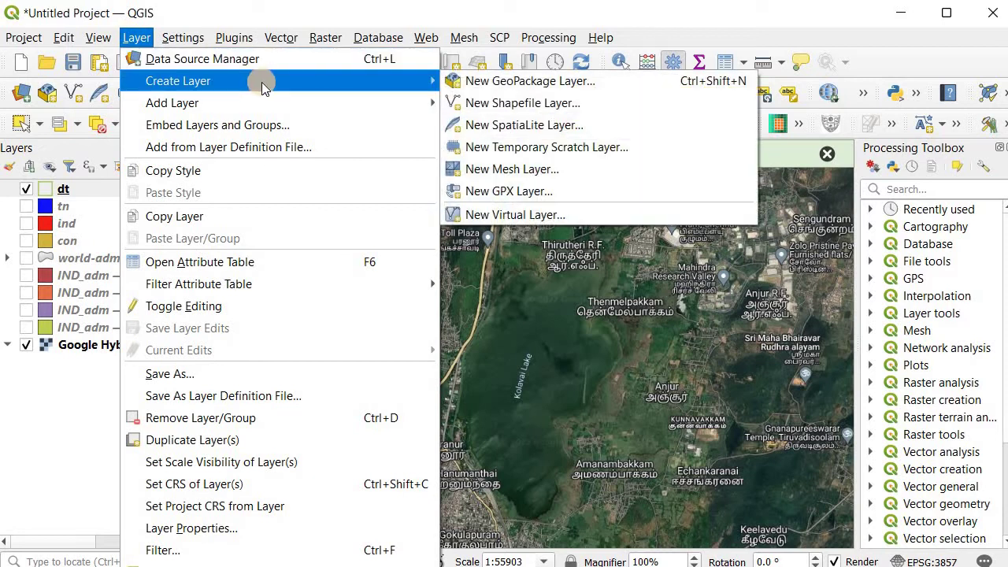
pyautogui.click(506, 106)
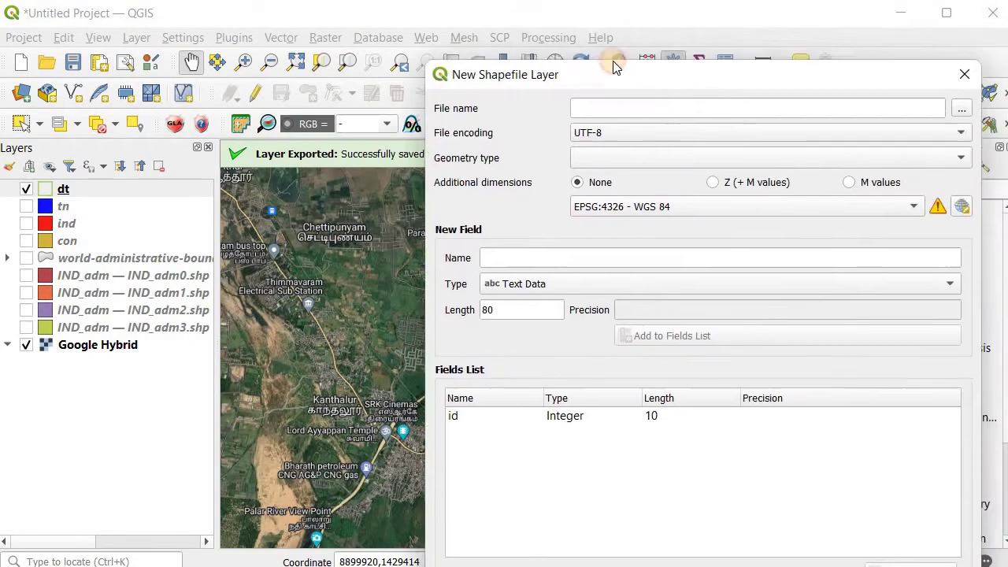
pyautogui.moveTo(615, 63); pyautogui.dragTo(578, 60)
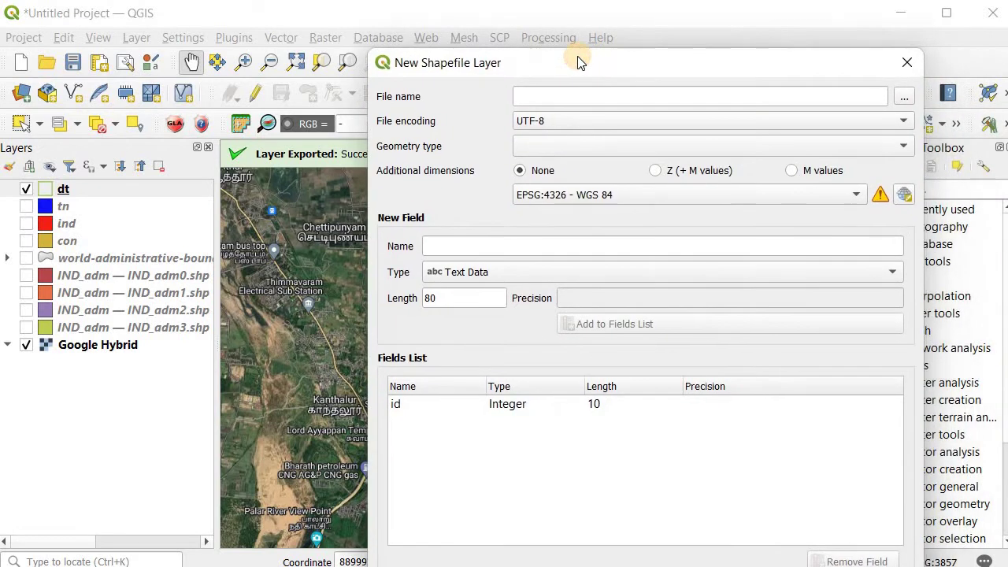
pyautogui.click(899, 96)
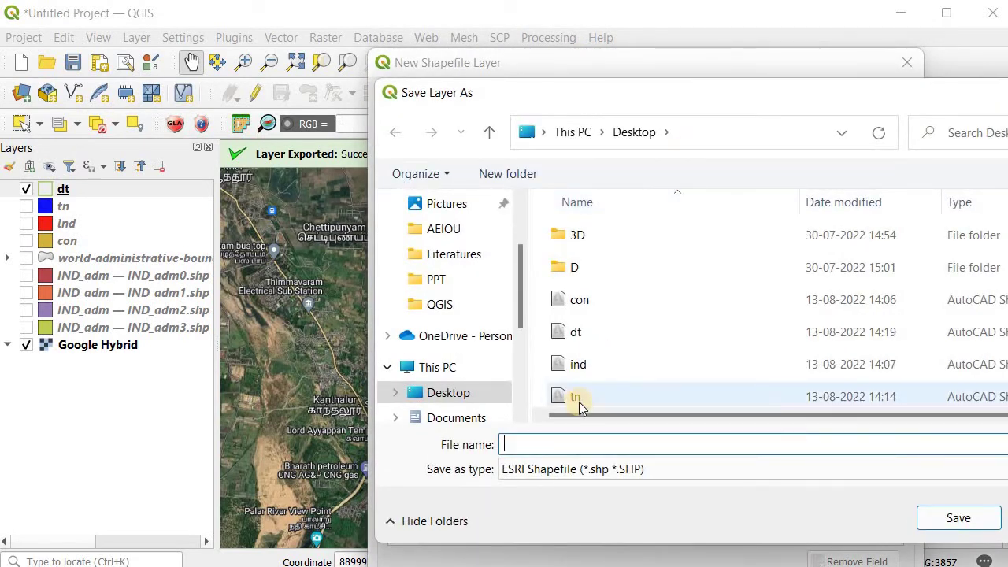
pyautogui.write('lk')
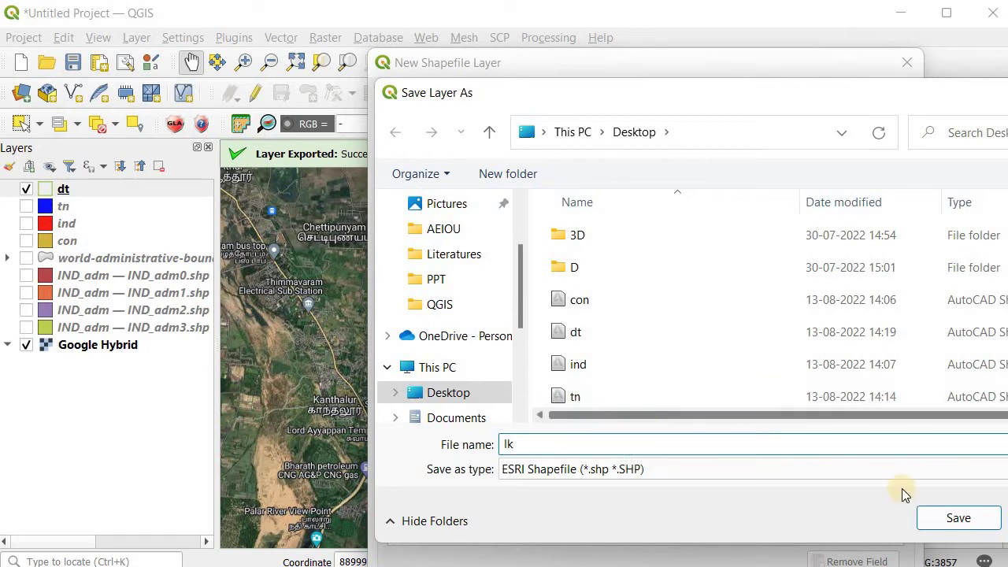
pyautogui.click(941, 518)
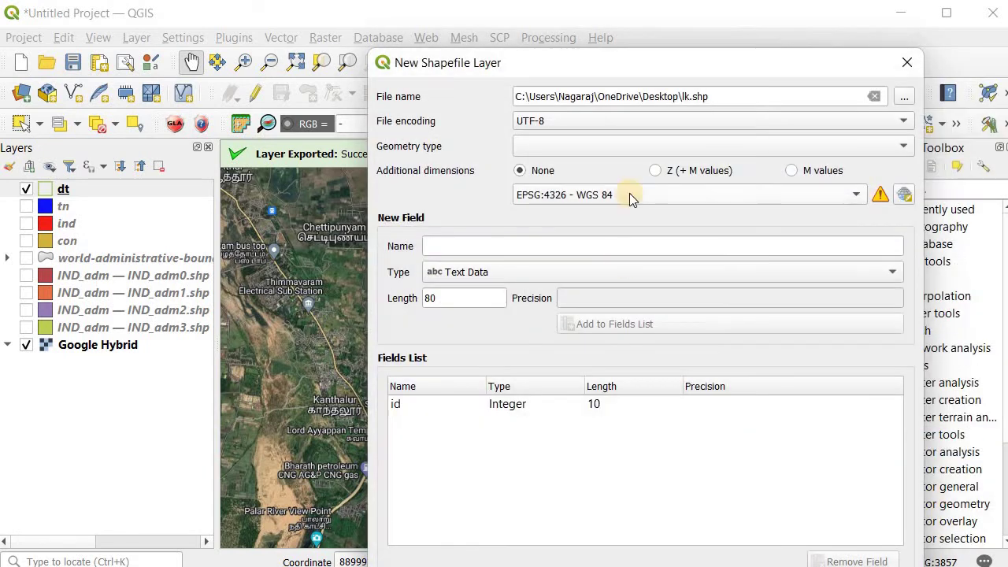
# Set the geometry type to Point, enter id as the new field name, and create the lk layer
pyautogui.click(581, 151)
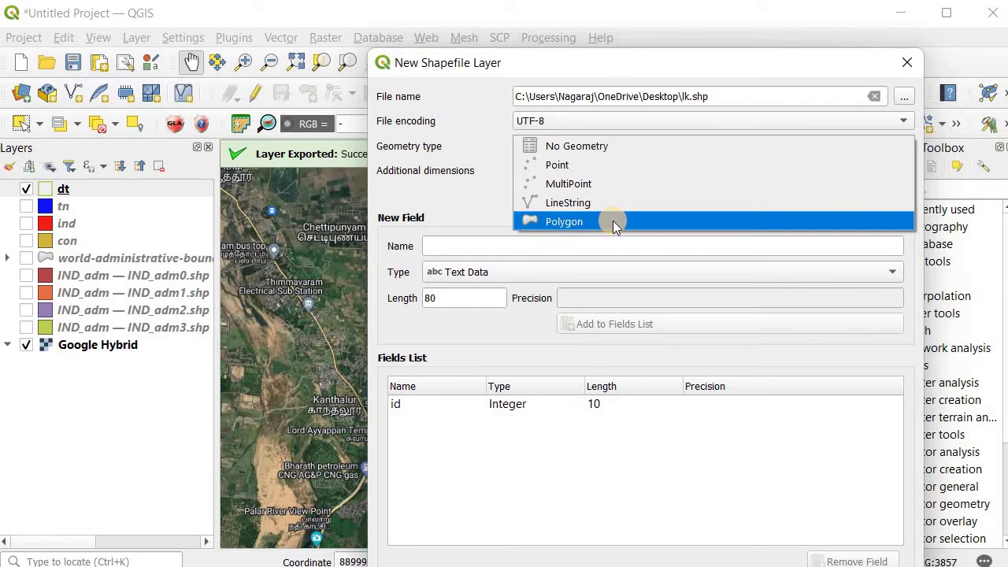
pyautogui.click(619, 166)
pyautogui.click(565, 240)
pyautogui.write('id')
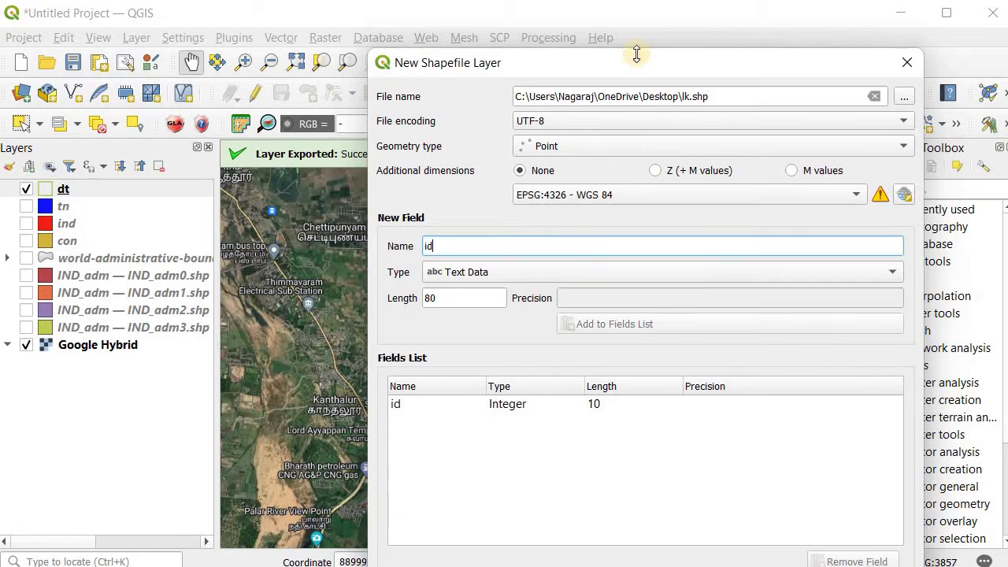
pyautogui.moveTo(630, 66); pyautogui.dragTo(533, 14)
pyautogui.click(656, 544)
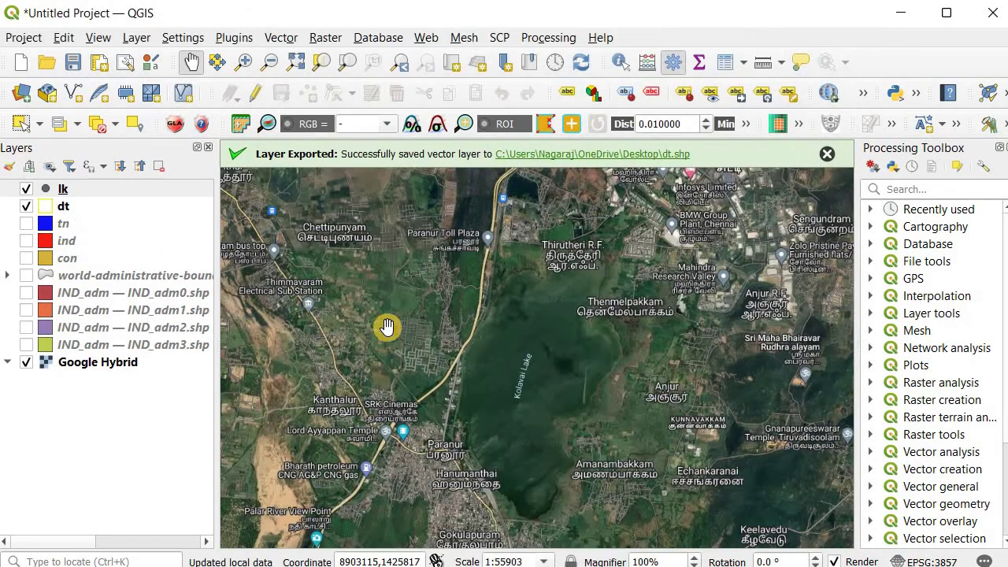
# Start editing the lk layer and add a point feature with id 1 in the middle of Kolavai Lake
pyautogui.click(69, 191)
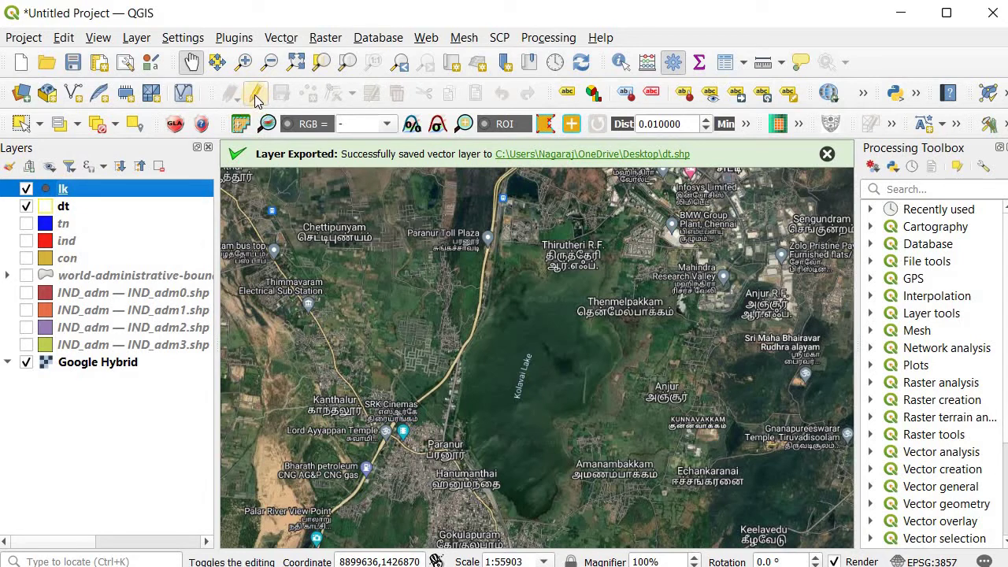
pyautogui.click(255, 94)
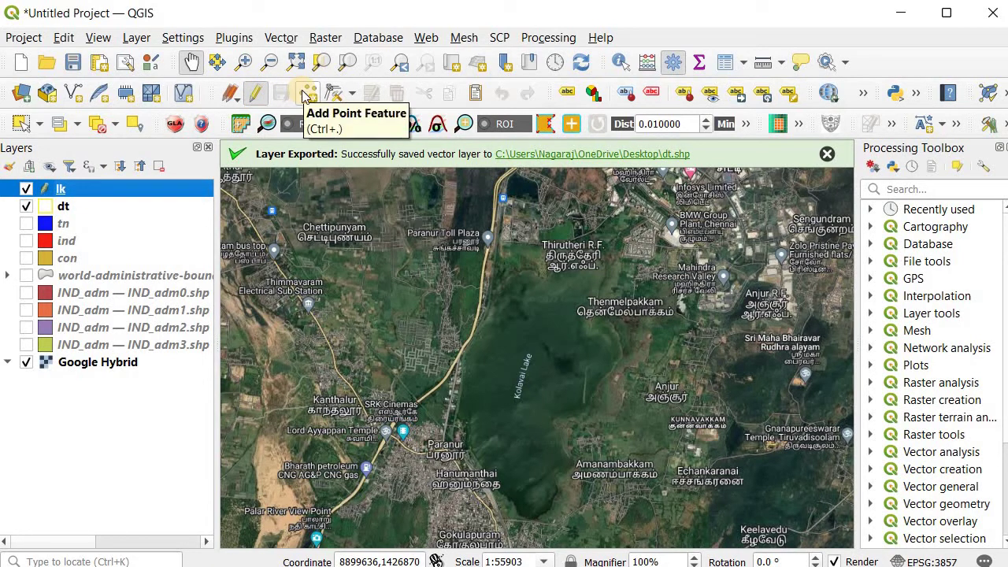
pyautogui.click(303, 94)
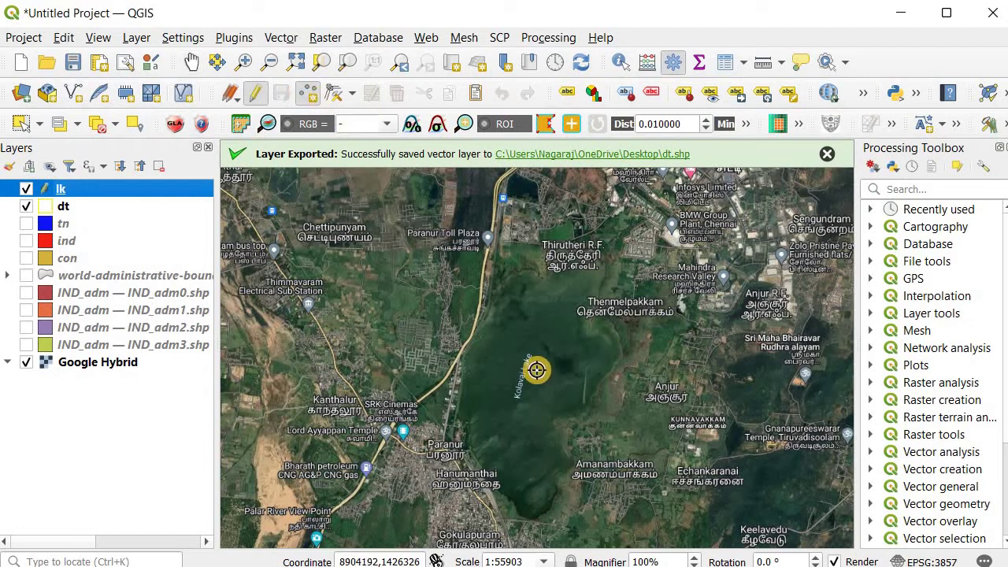
pyautogui.click(538, 370)
pyautogui.write('1')
pyautogui.click(561, 373)
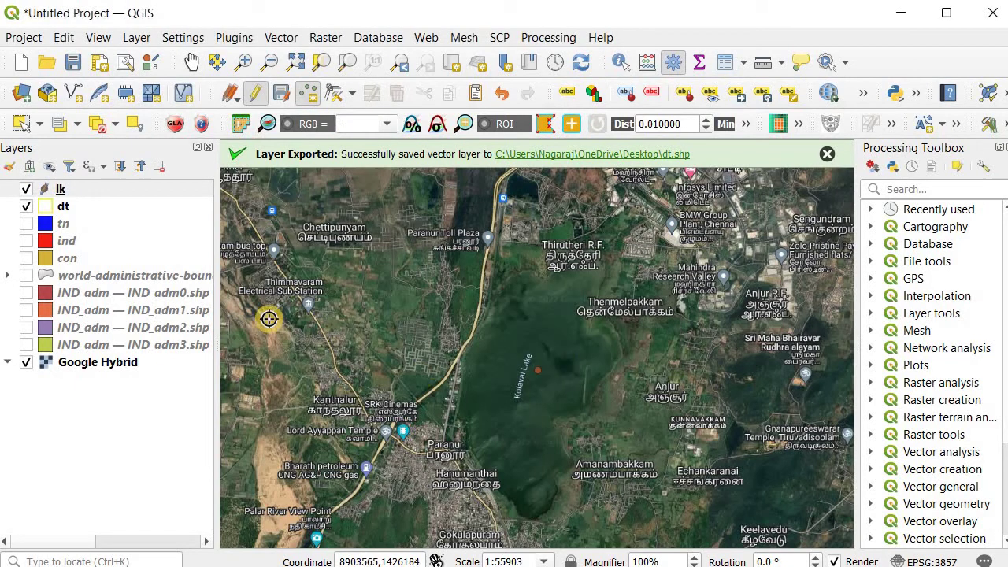
# Change the lk layer's point symbol to a star marker, then stop editing the layer and save its changes
pyautogui.click(88, 192)
pyautogui.rightClick(87, 192)
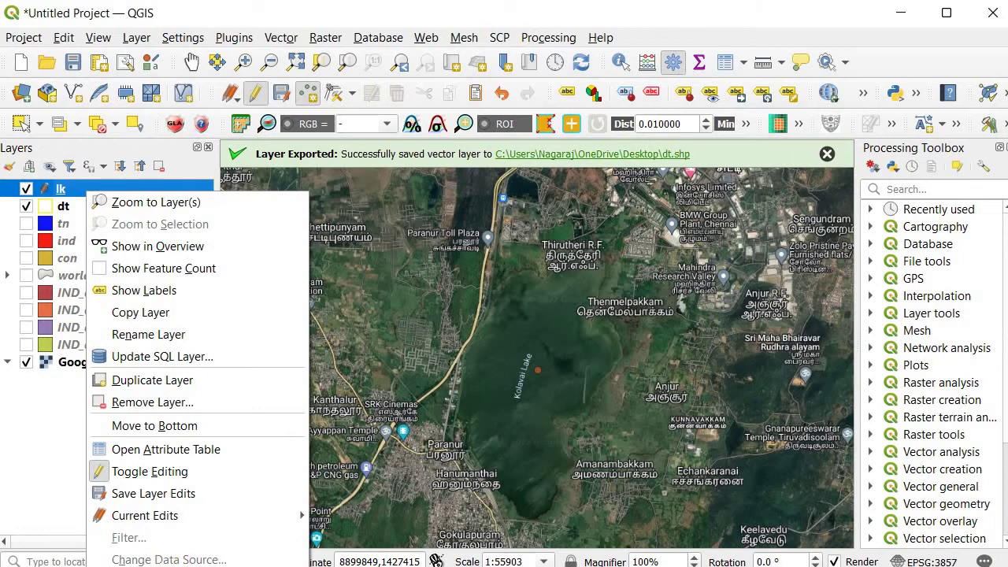
pyautogui.click(134, 564)
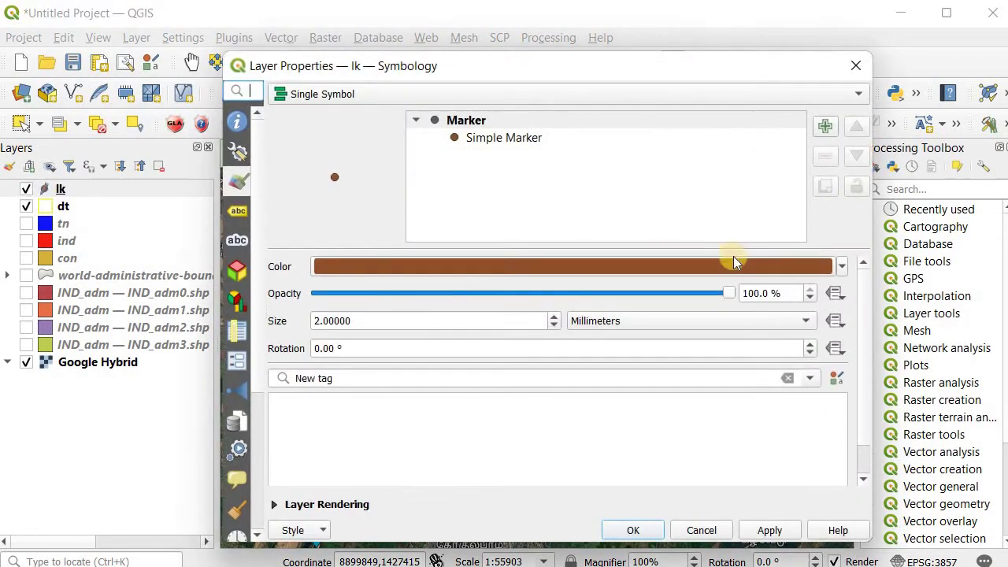
pyautogui.click(496, 136)
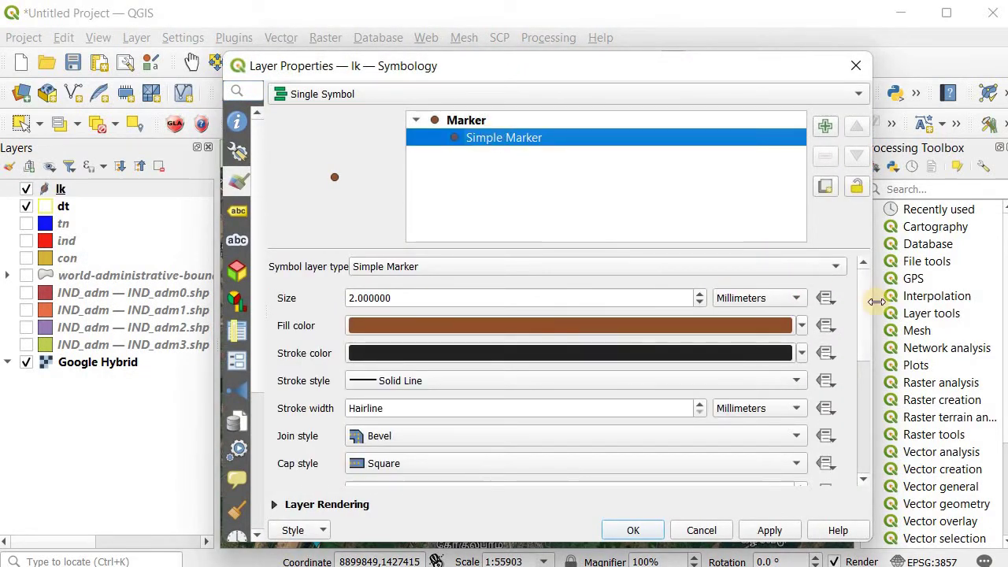
pyautogui.moveTo(867, 311); pyautogui.dragTo(876, 412)
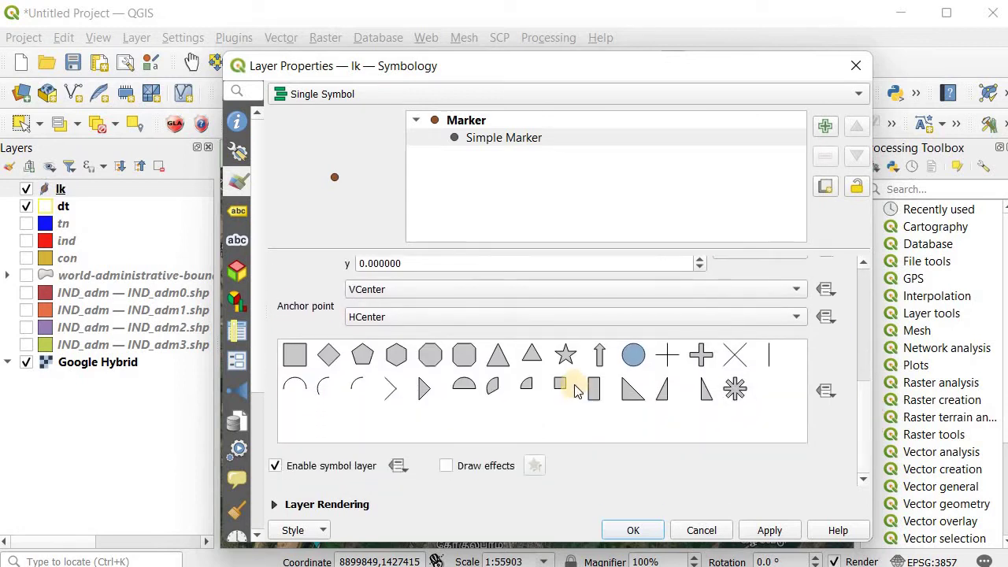
pyautogui.click(566, 355)
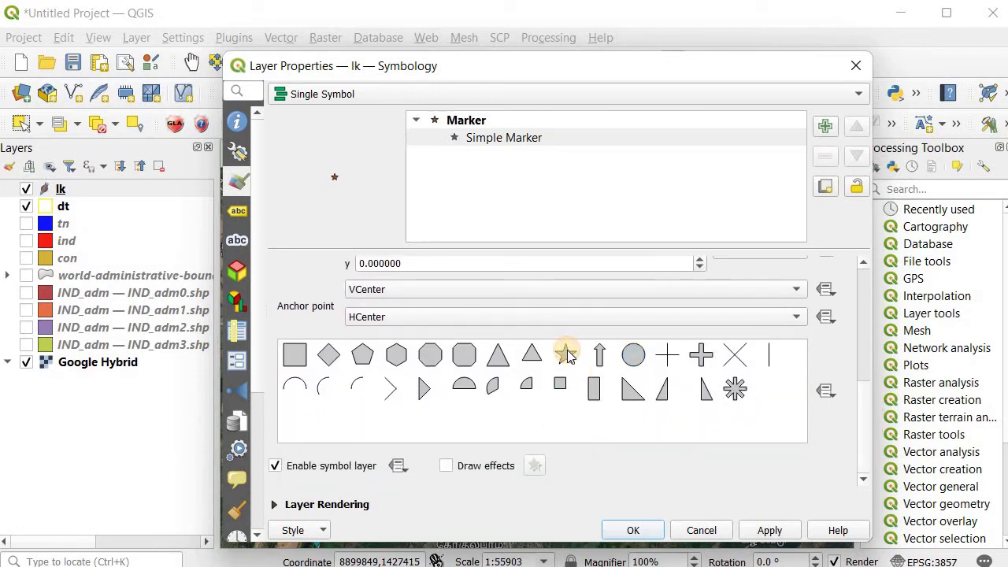
pyautogui.click(634, 532)
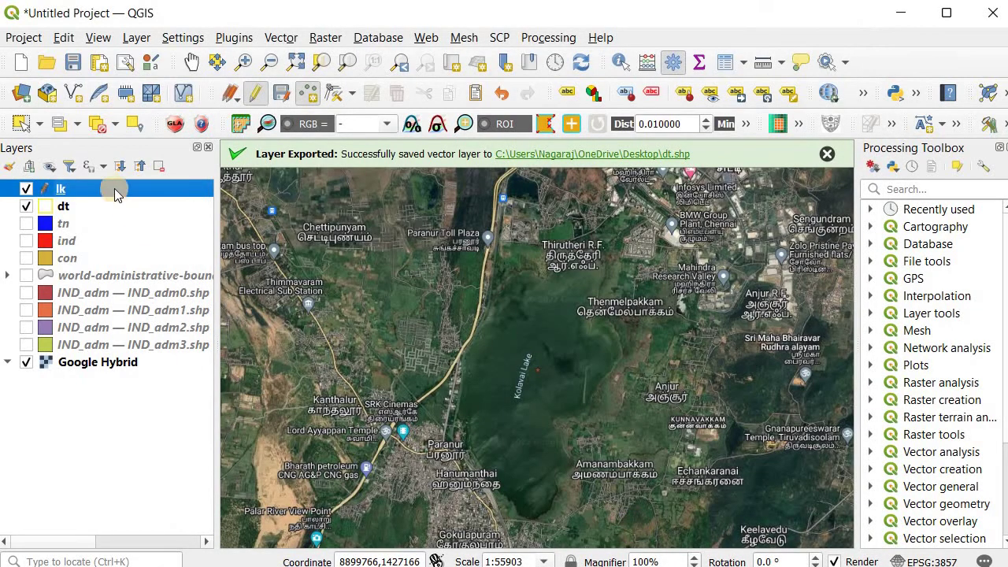
pyautogui.click(253, 94)
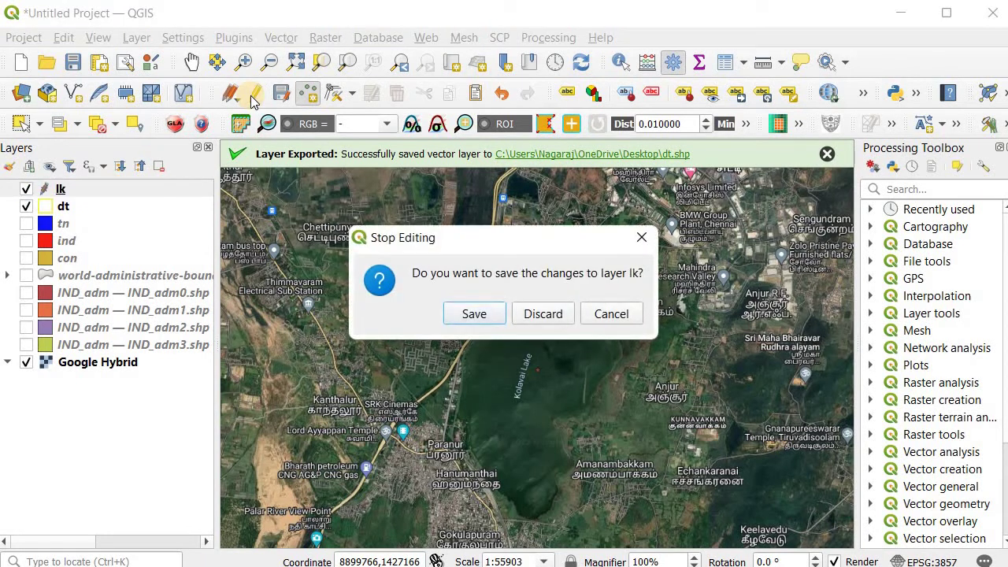
pyautogui.press('Return')
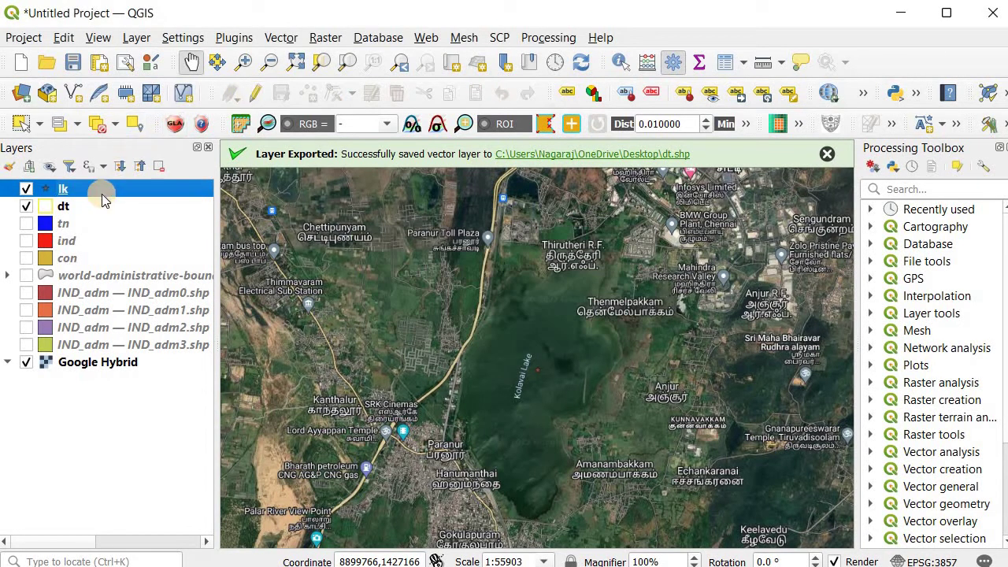
# Set the star marker size of the lk layer to 5 millimetres
pyautogui.rightClick(102, 193)
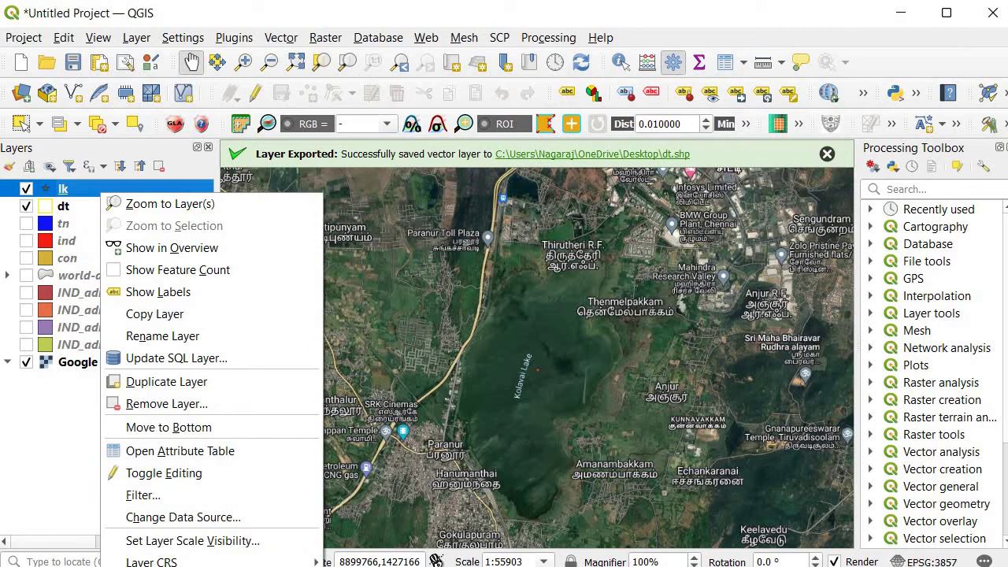
pyautogui.click(181, 566)
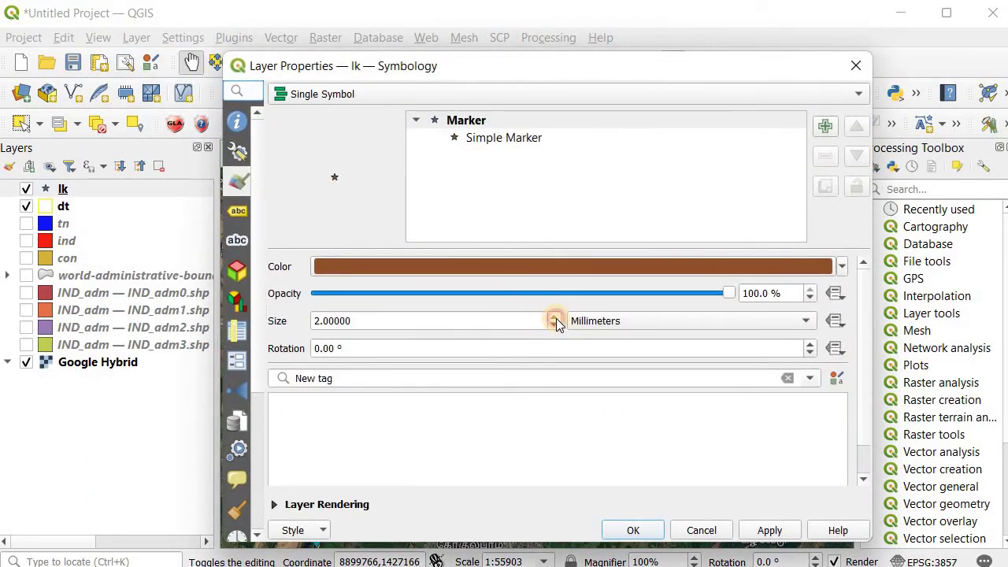
pyautogui.click(555, 317)
pyautogui.click(555, 317)
pyautogui.click(555, 317)
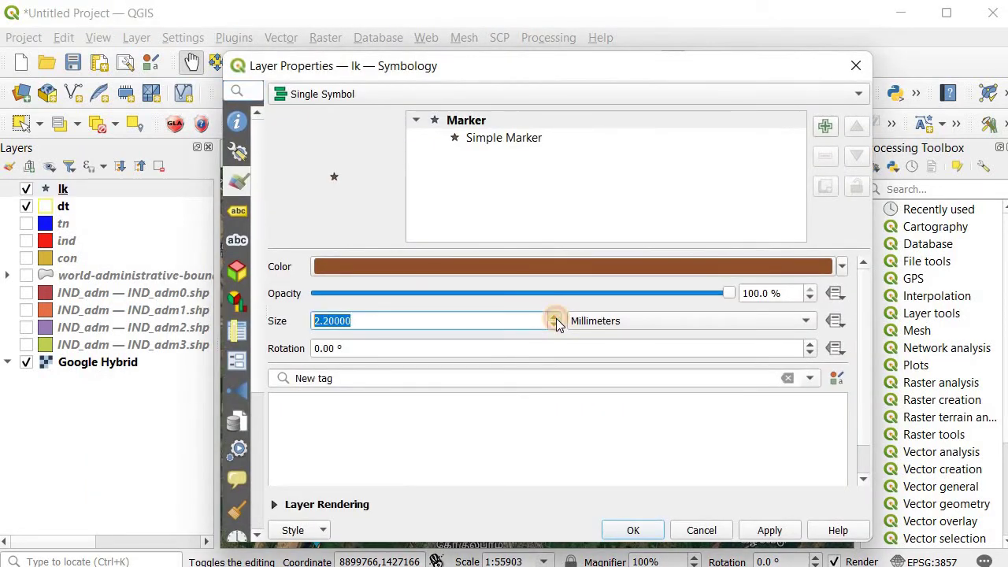
pyautogui.click(555, 317)
pyautogui.click(556, 317)
pyautogui.click(555, 317)
pyautogui.click(555, 317)
pyautogui.click(555, 316)
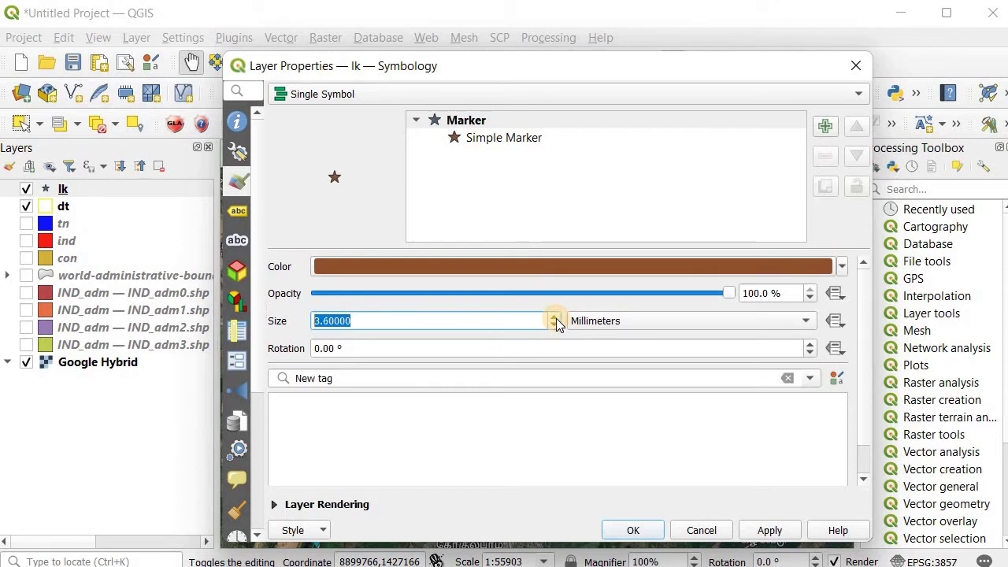
pyautogui.click(633, 530)
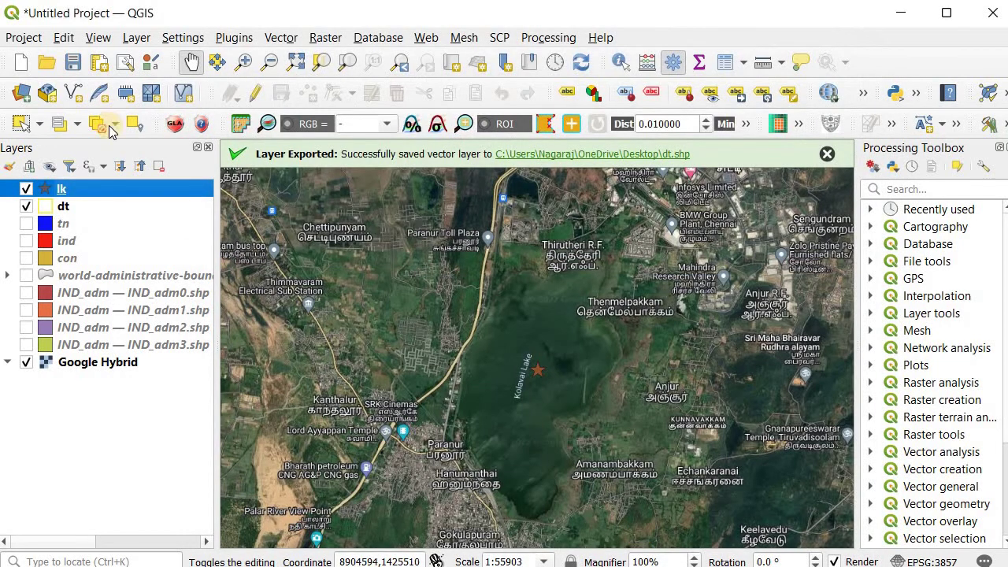
# Change the star marker colour of the lk layer to red
pyautogui.rightClick(79, 195)
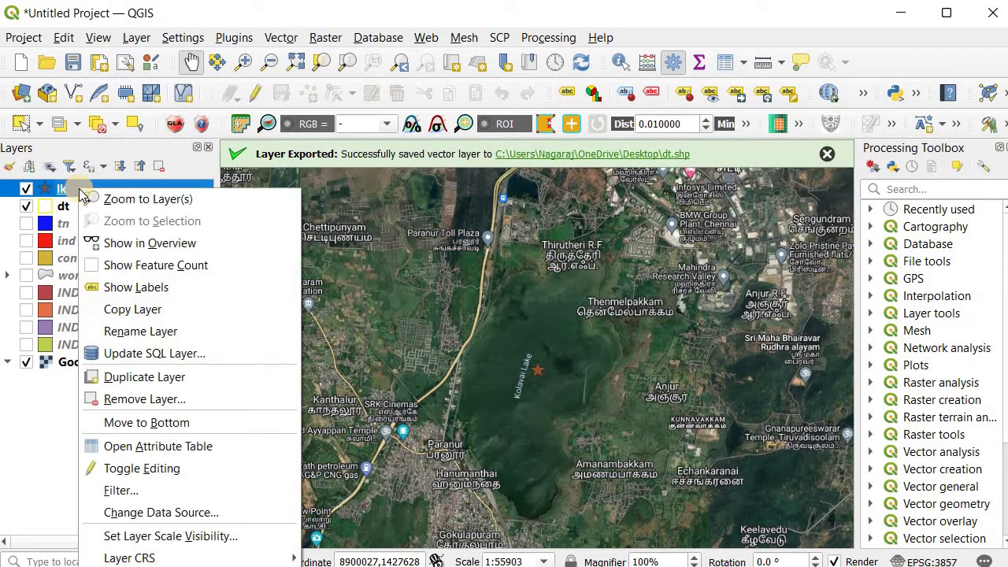
pyautogui.press('Escape')
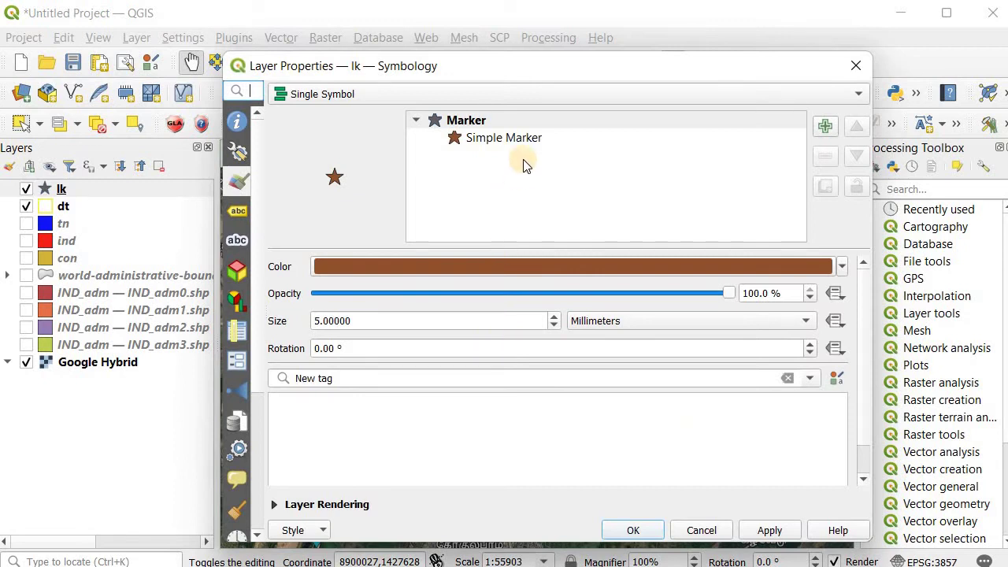
pyautogui.click(842, 266)
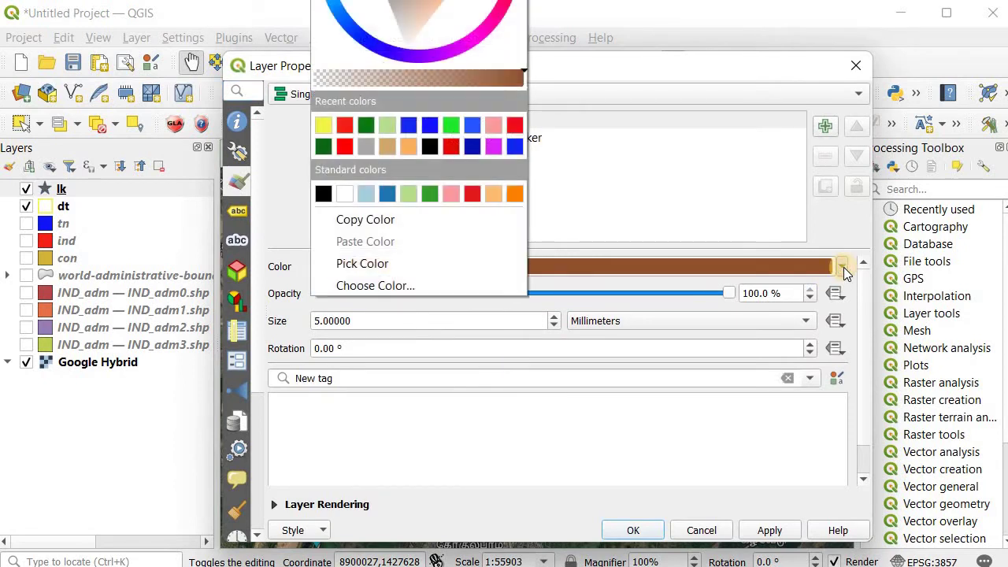
pyautogui.click(453, 144)
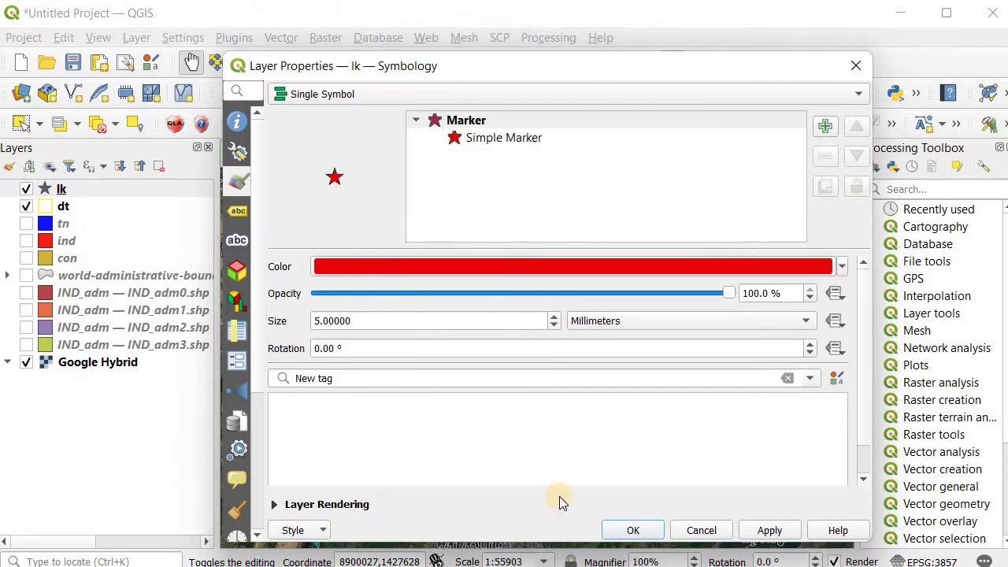
pyautogui.click(630, 530)
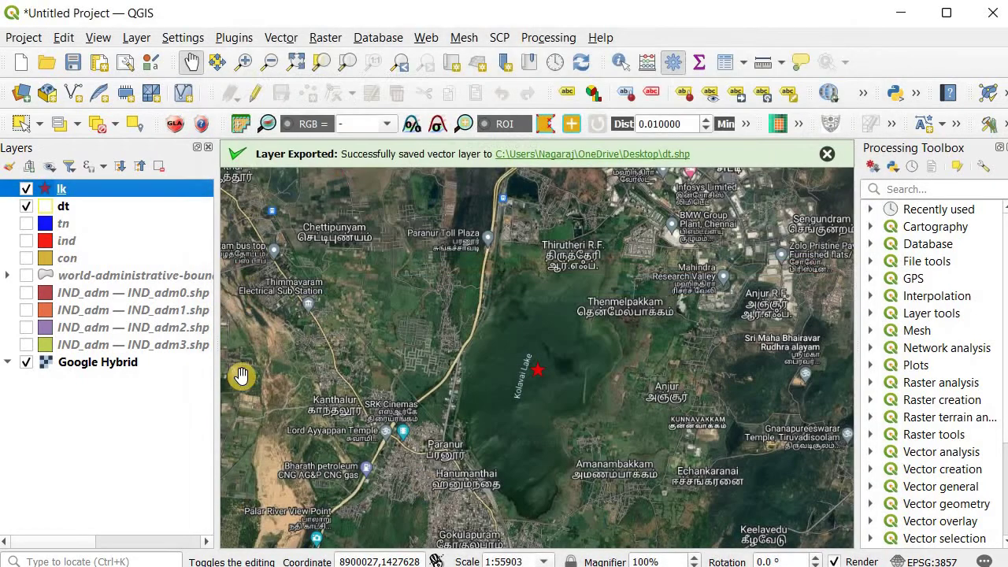
# Zoom to the dt layer and add that view as a fourth map beside Tamil Nadu in the print layout, enlarging its frame slightly
pyautogui.click(82, 207)
pyautogui.rightClick(86, 208)
pyautogui.click(108, 221)
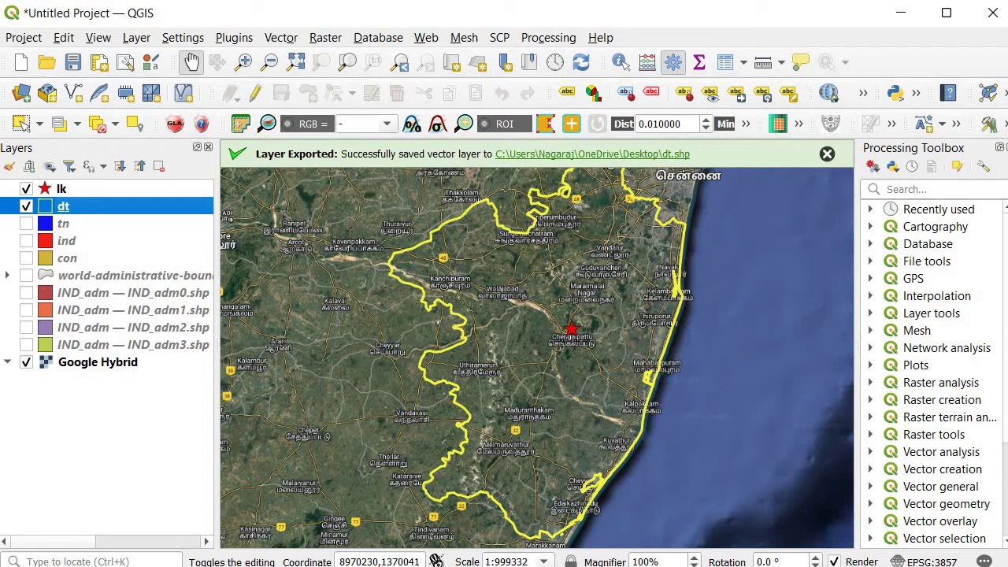
pyautogui.moveTo(827, 566)
pyautogui.click(906, 540)
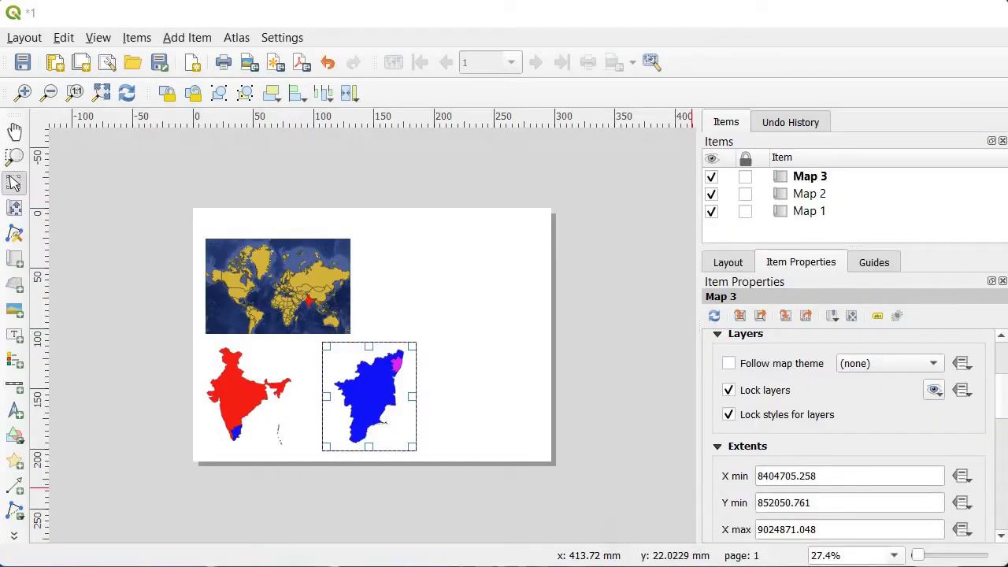
pyautogui.click(439, 262)
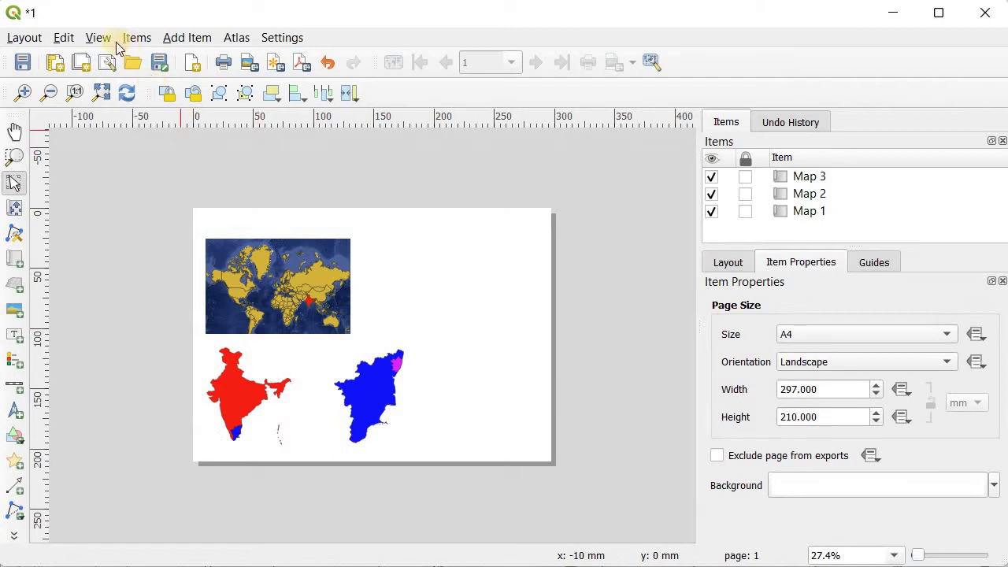
pyautogui.click(176, 39)
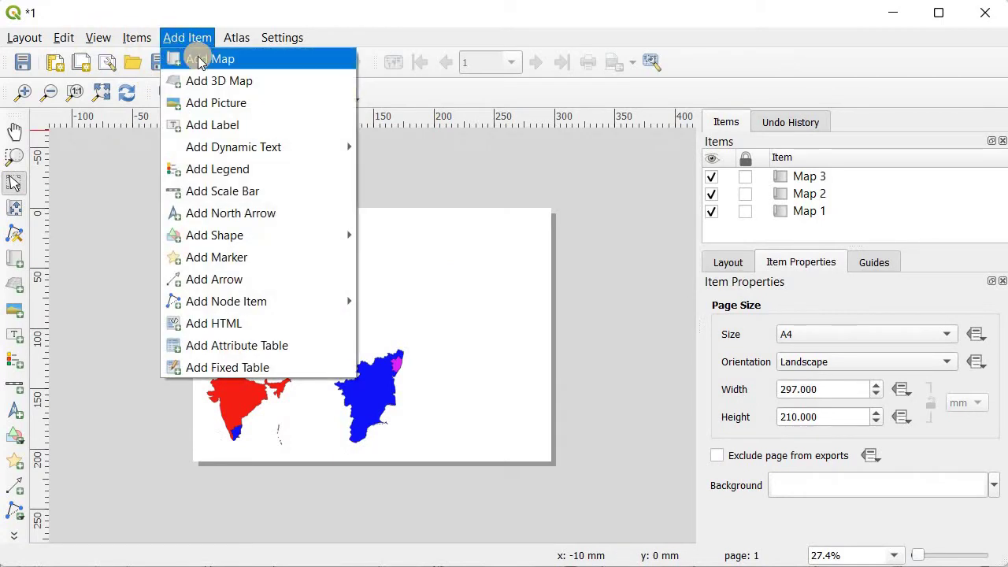
pyautogui.click(203, 59)
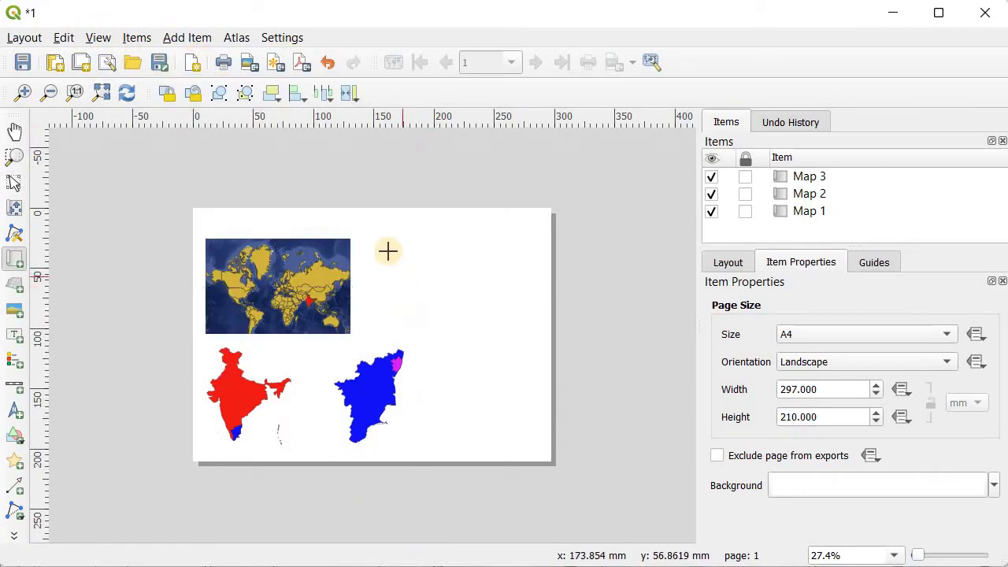
pyautogui.moveTo(427, 354); pyautogui.dragTo(536, 439)
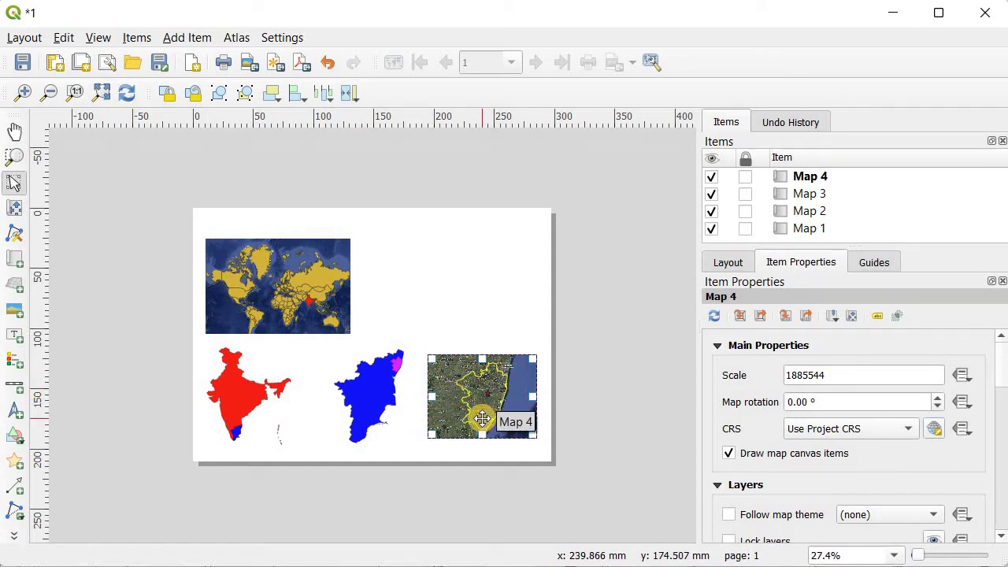
pyautogui.moveTo(430, 434); pyautogui.dragTo(421, 437)
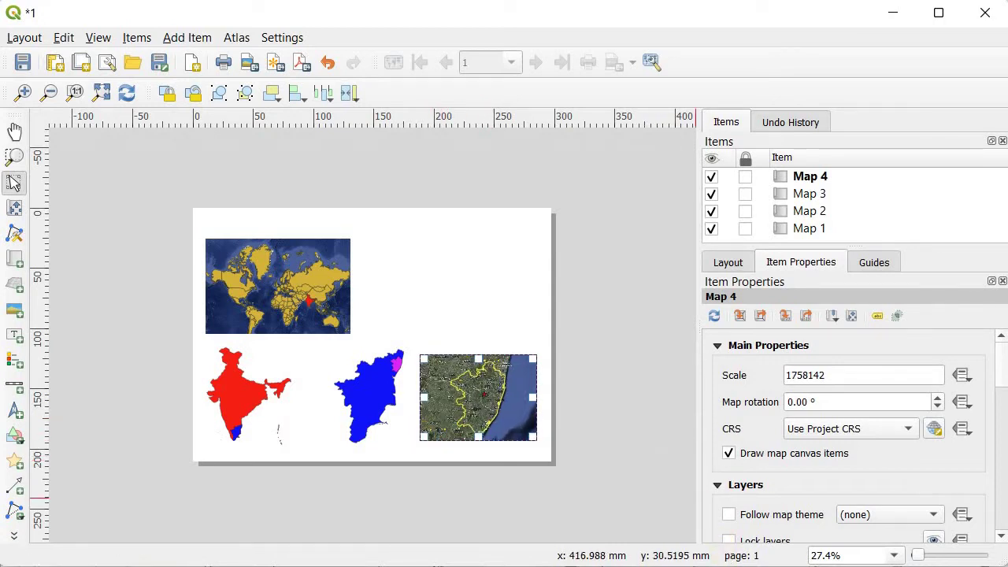
# Return to the main project window, hide the Google Hybrid layer and add the Google Road basemap from QuickMapServices
pyautogui.click(741, 540)
pyautogui.click(733, 545)
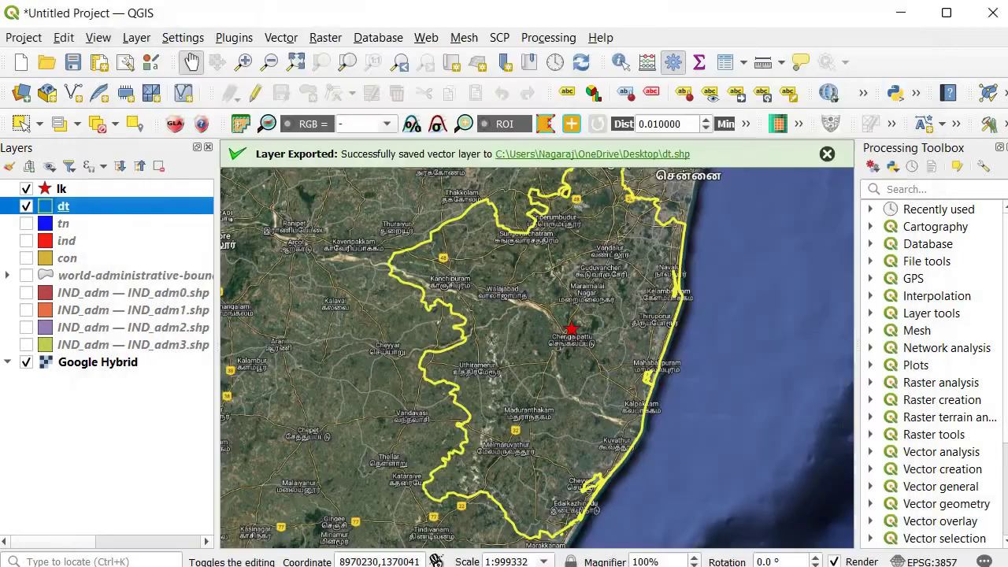
pyautogui.click(26, 363)
pyautogui.click(425, 38)
pyautogui.moveTo(581, 103)
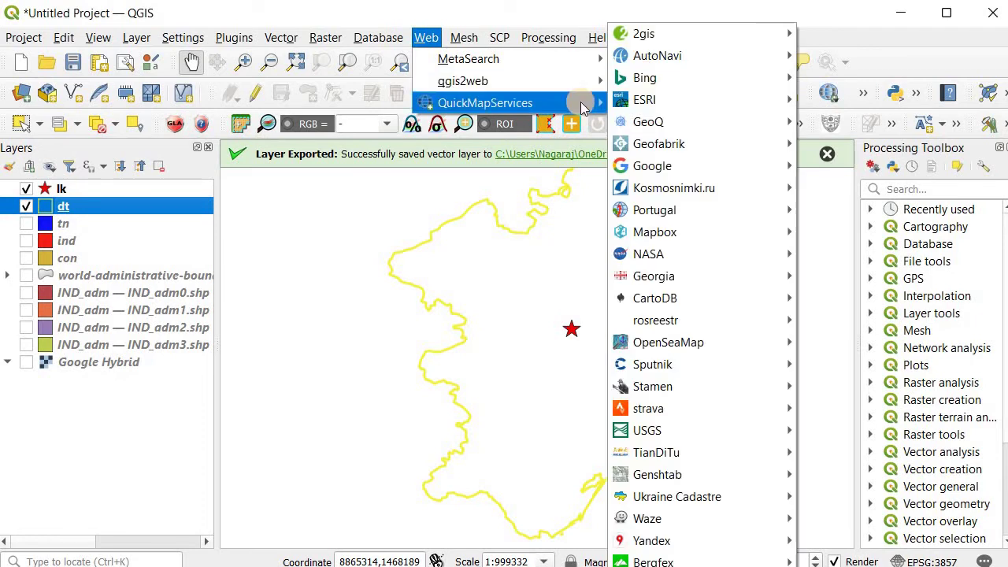
pyautogui.moveTo(716, 165)
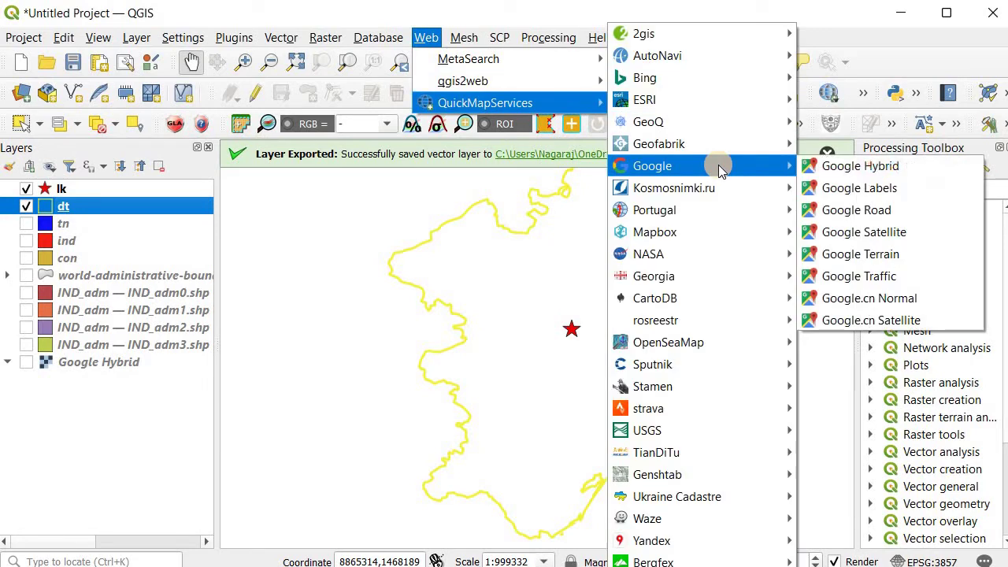
pyautogui.click(866, 214)
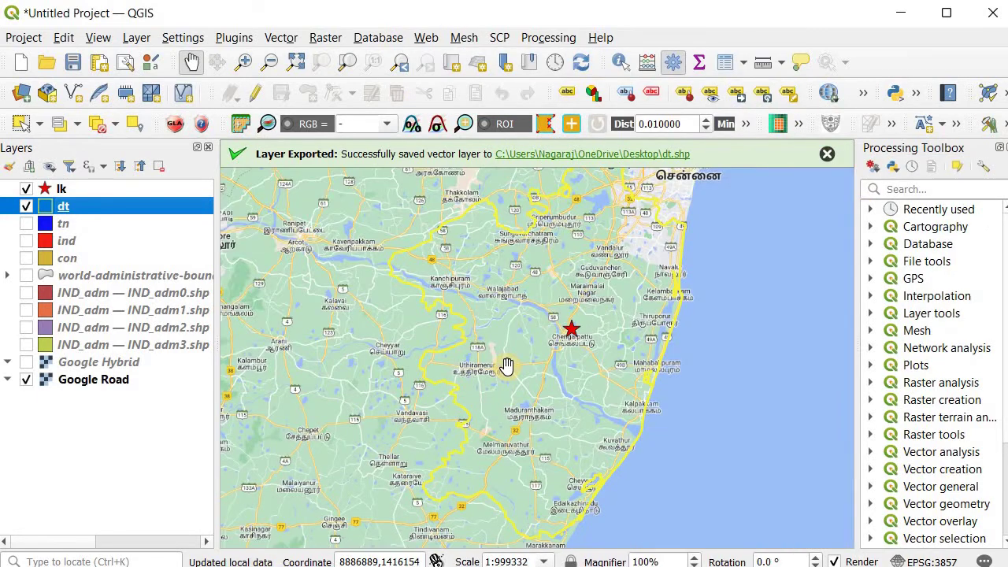
# Change the stroke colour of the dt district boundary's simple fill to black
pyautogui.click(108, 212)
pyautogui.rightClick(91, 208)
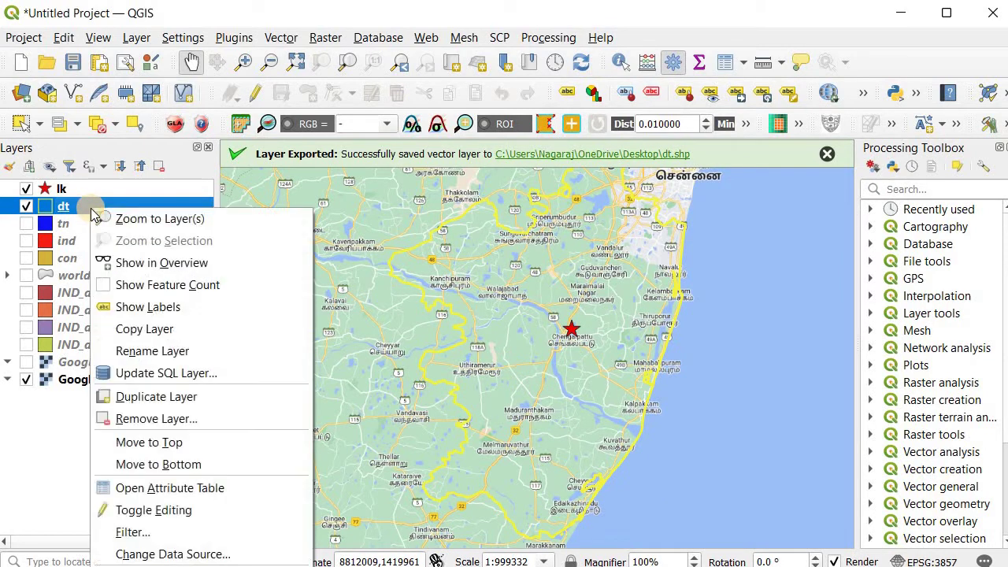
pyautogui.moveTo(189, 564)
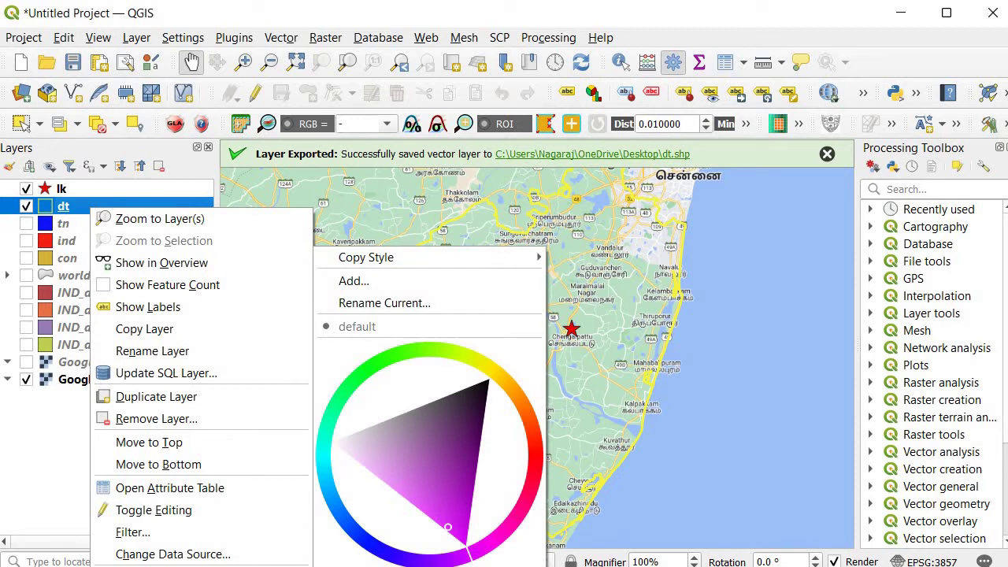
pyautogui.click(157, 563)
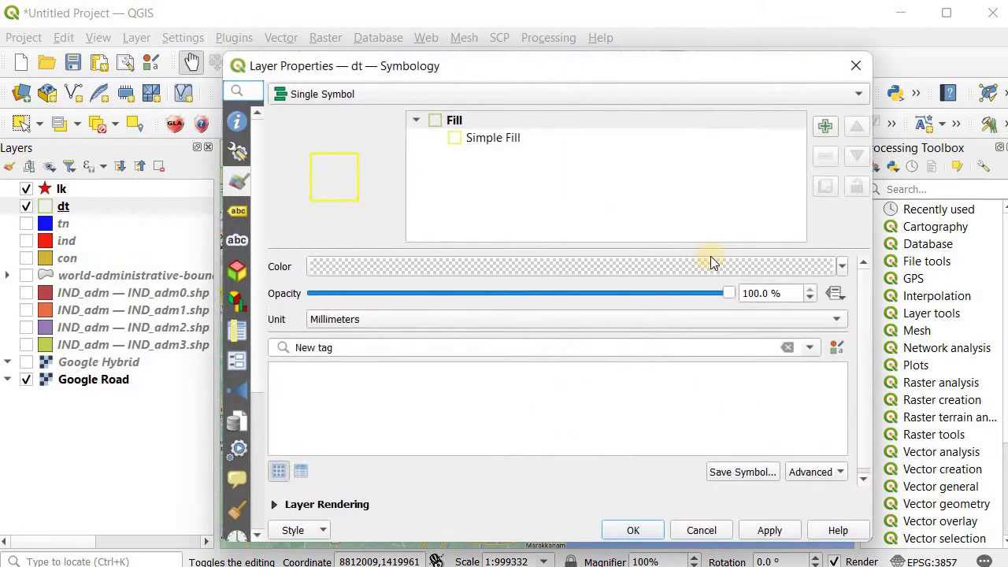
pyautogui.click(504, 138)
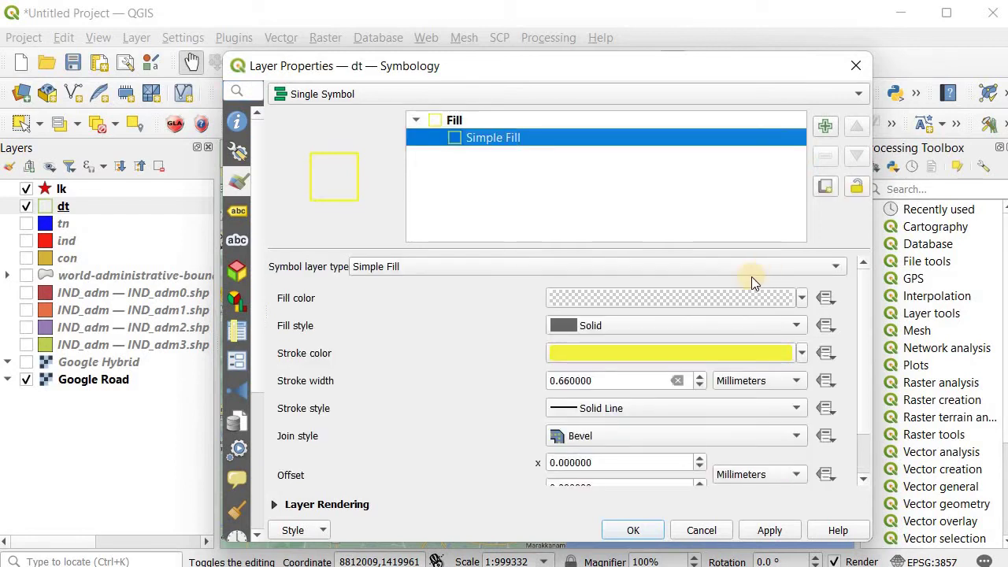
pyautogui.click(801, 354)
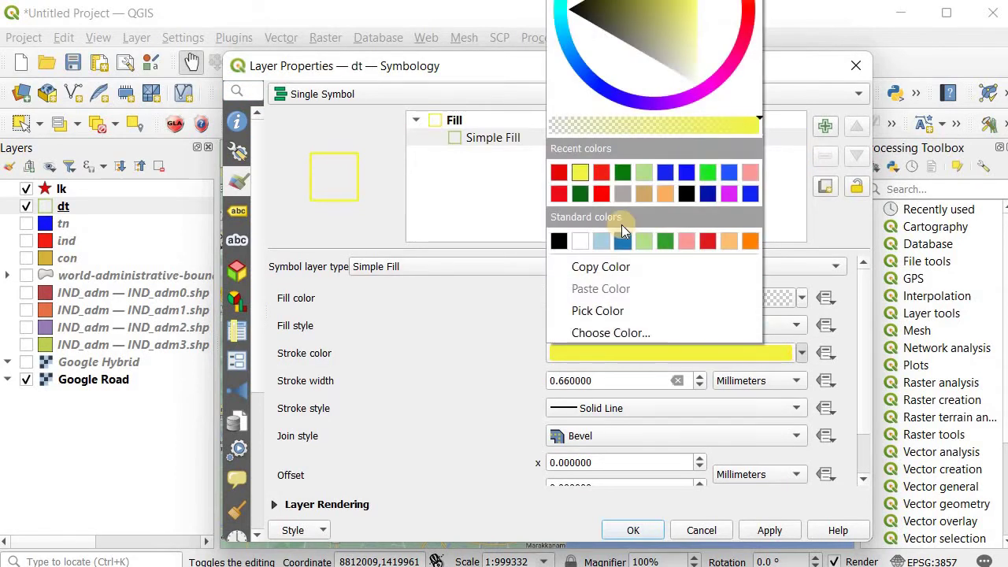
pyautogui.click(565, 240)
pyautogui.click(632, 533)
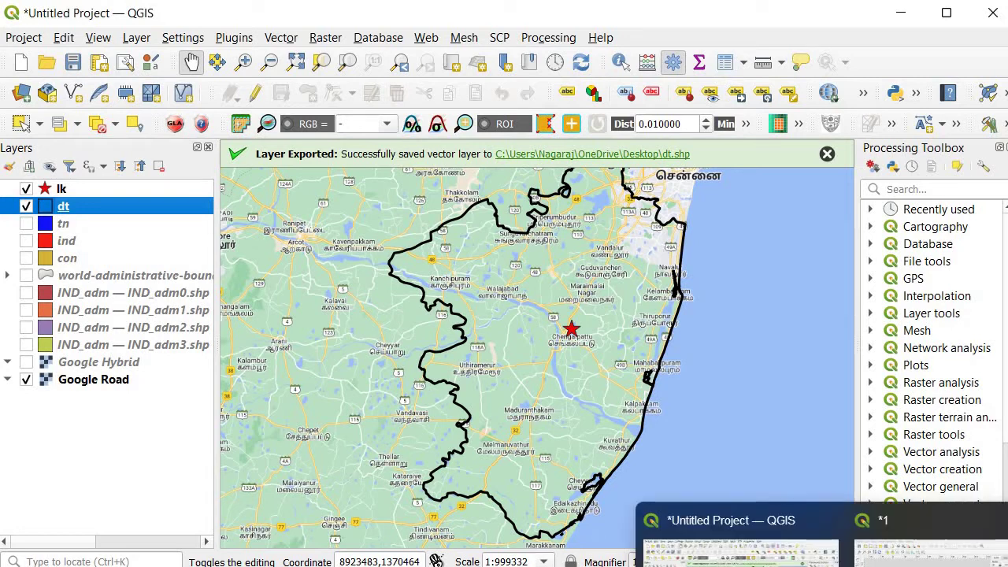
# Switch to the print layout, refresh the district map, and lock its layers and layer styles
pyautogui.click(938, 539)
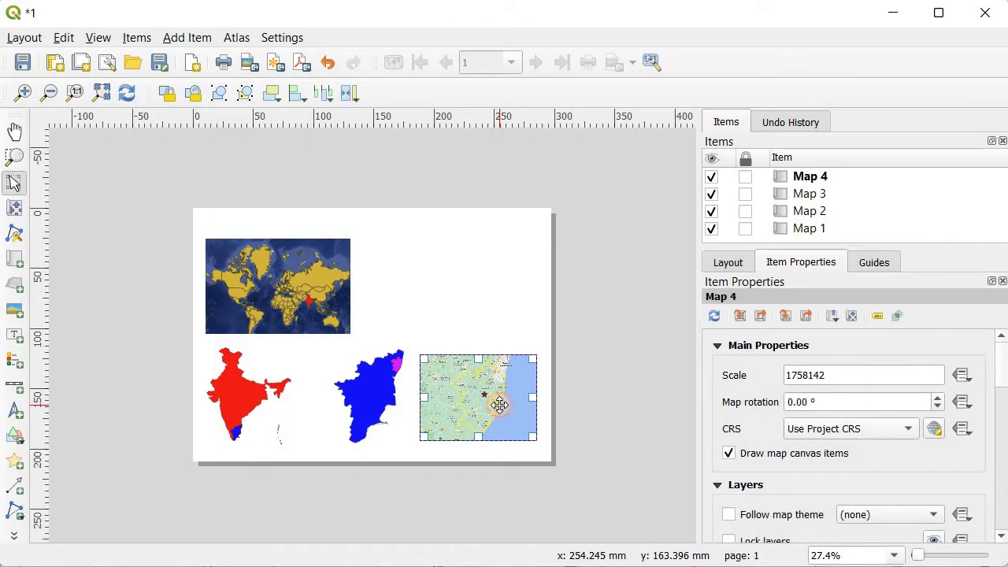
pyautogui.click(715, 316)
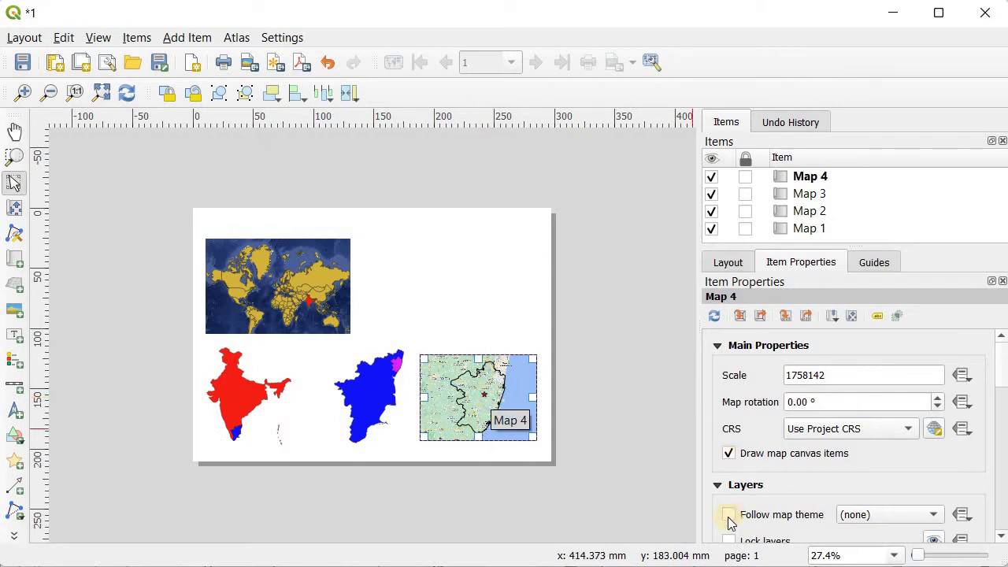
pyautogui.scroll(-2, 998, 386)
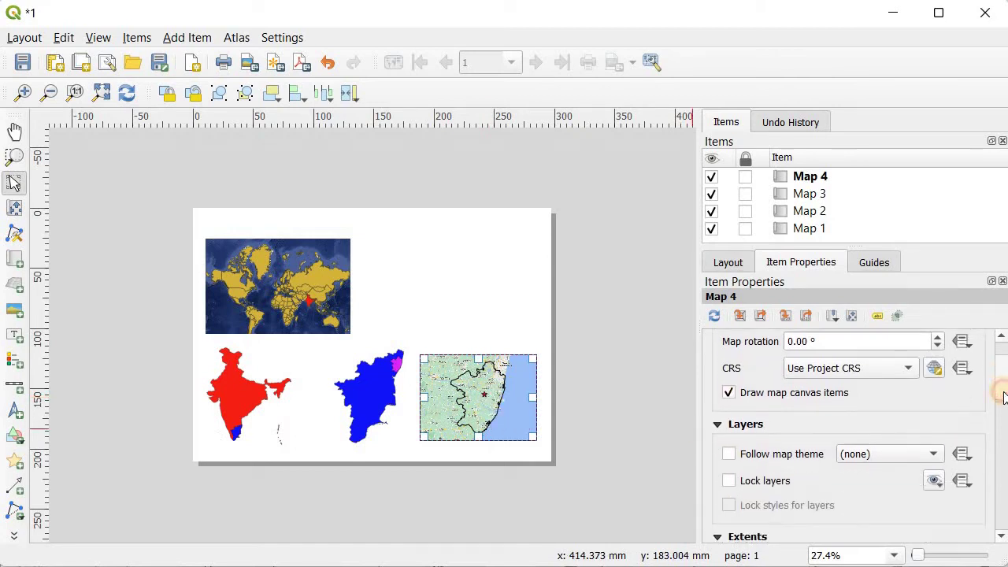
pyautogui.click(729, 464)
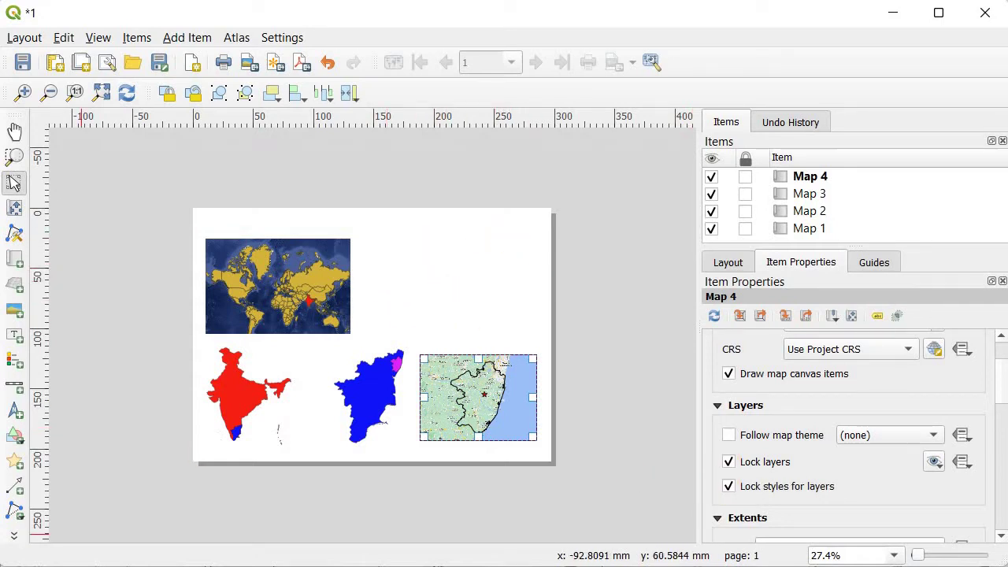
pyautogui.click(502, 399)
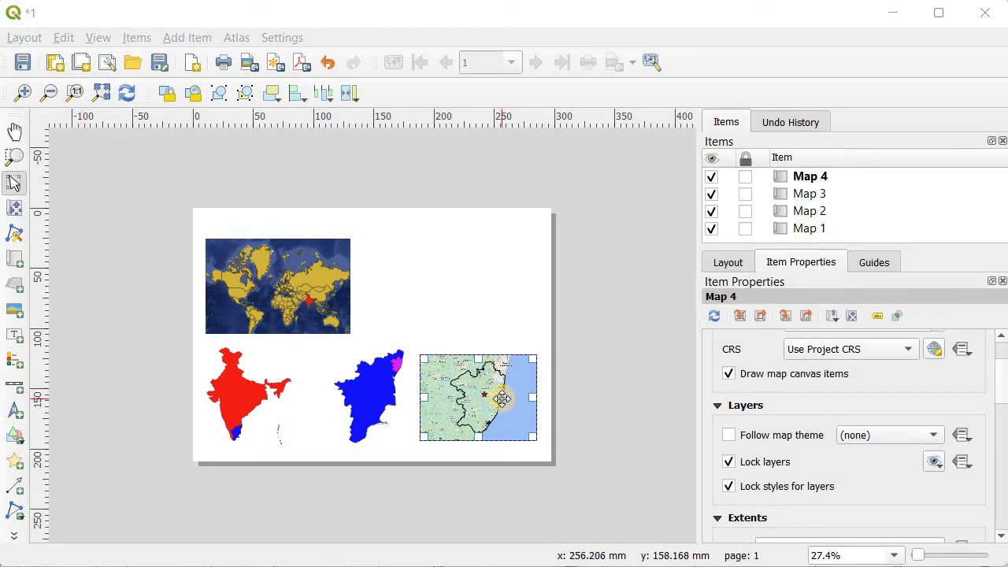
pyautogui.click(731, 462)
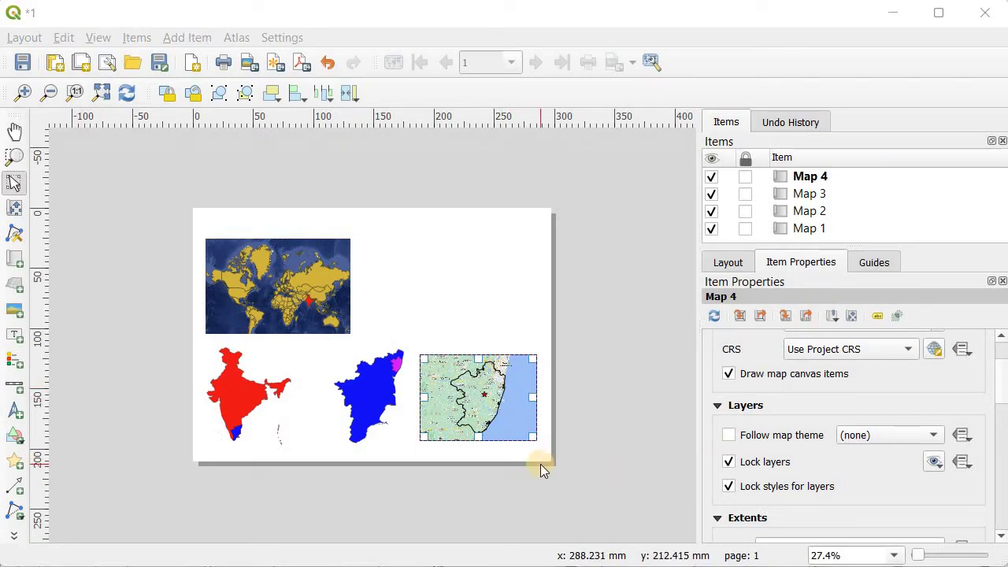
# Return to the main project window, hide the Google Road basemap and show Google Hybrid instead
pyautogui.moveTo(820, 565)
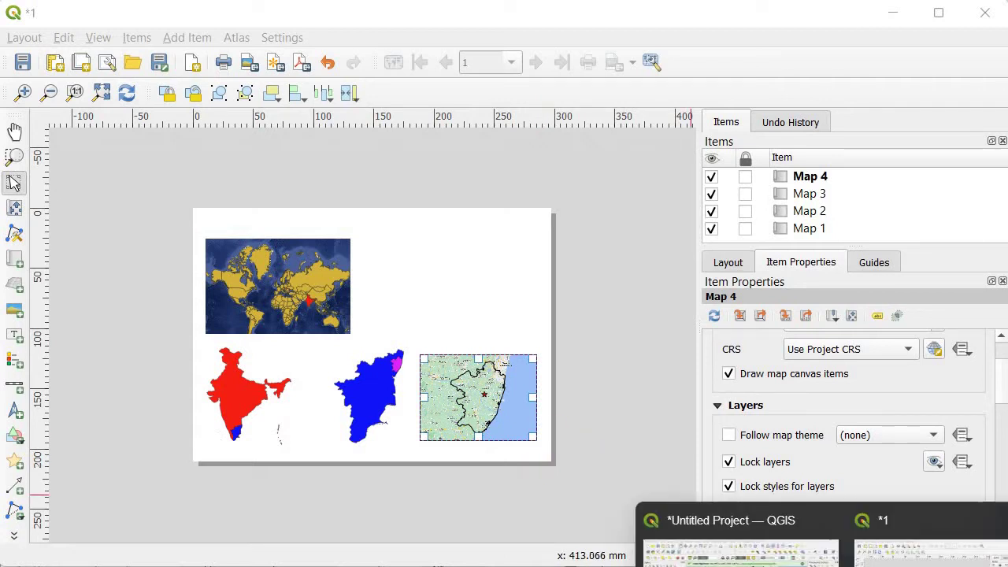
pyautogui.click(740, 543)
pyautogui.click(741, 543)
pyautogui.click(26, 379)
pyautogui.click(26, 380)
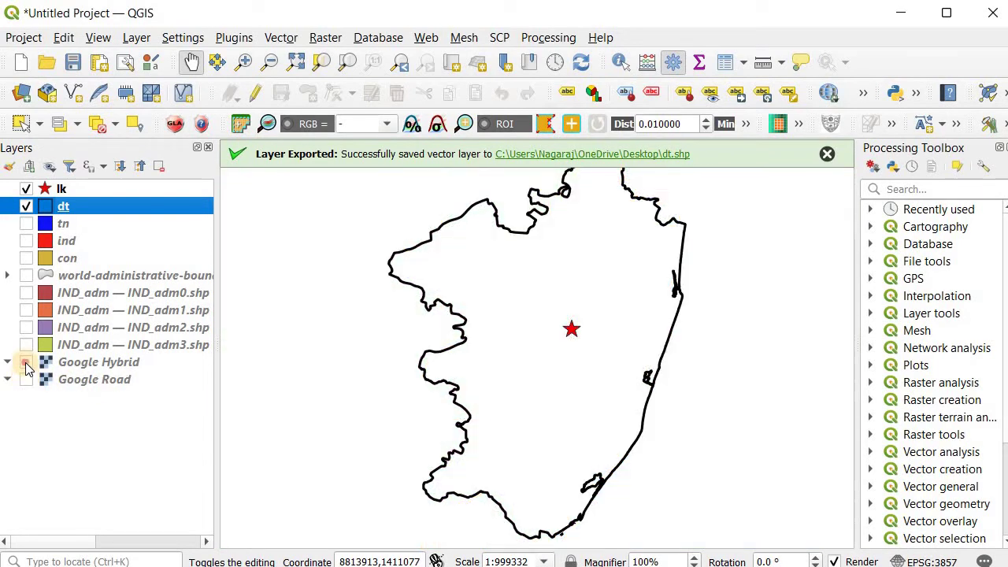
pyautogui.click(26, 362)
# Zoom the map canvas in to Kolavai Lake and hide the lk and dt layers
pyautogui.scroll(2, 580, 332)
pyautogui.scroll(2, 580, 332)
pyautogui.moveTo(513, 333); pyautogui.dragTo(554, 407)
pyautogui.scroll(2, 563, 387)
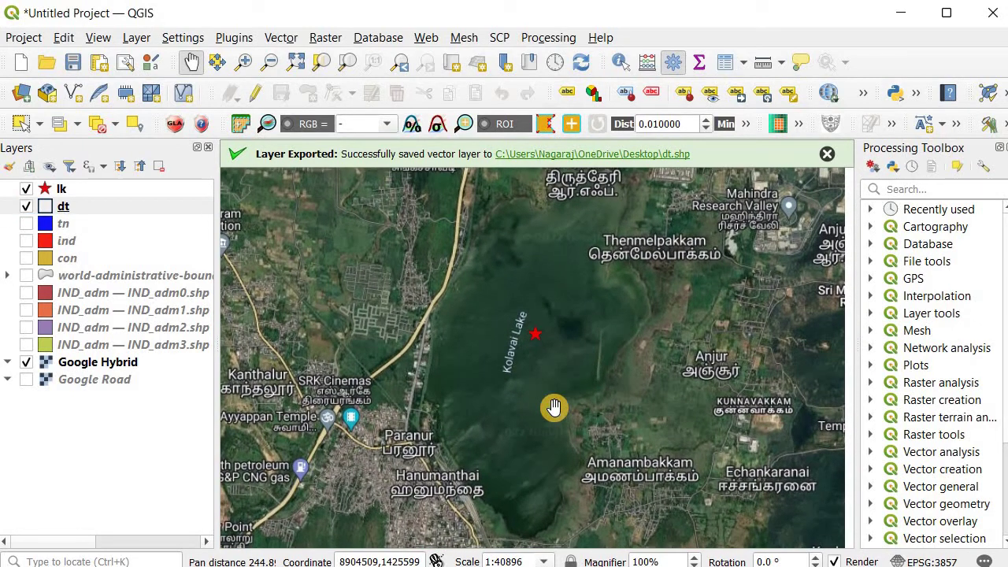
pyautogui.scroll(-1, 554, 408)
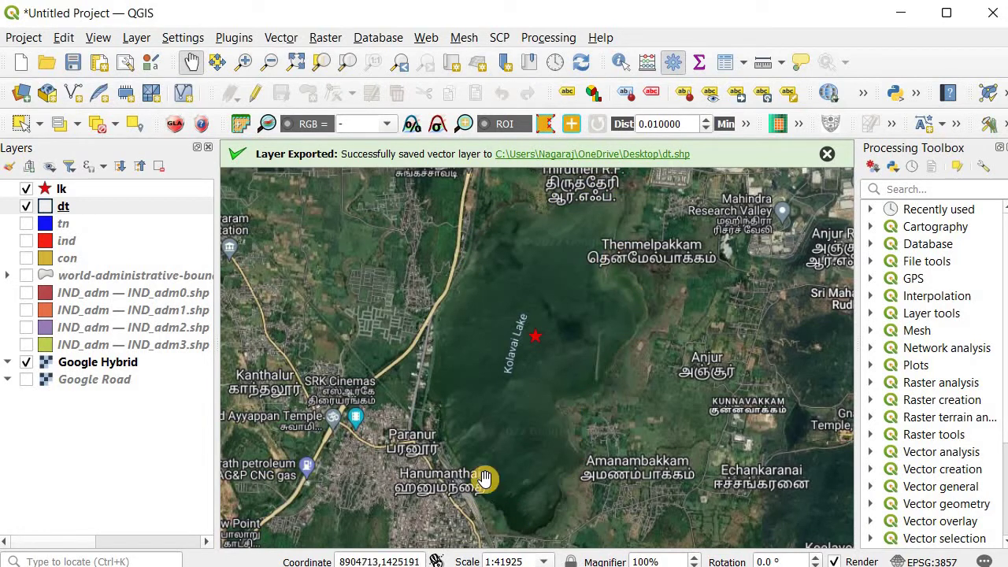
pyautogui.click(26, 188)
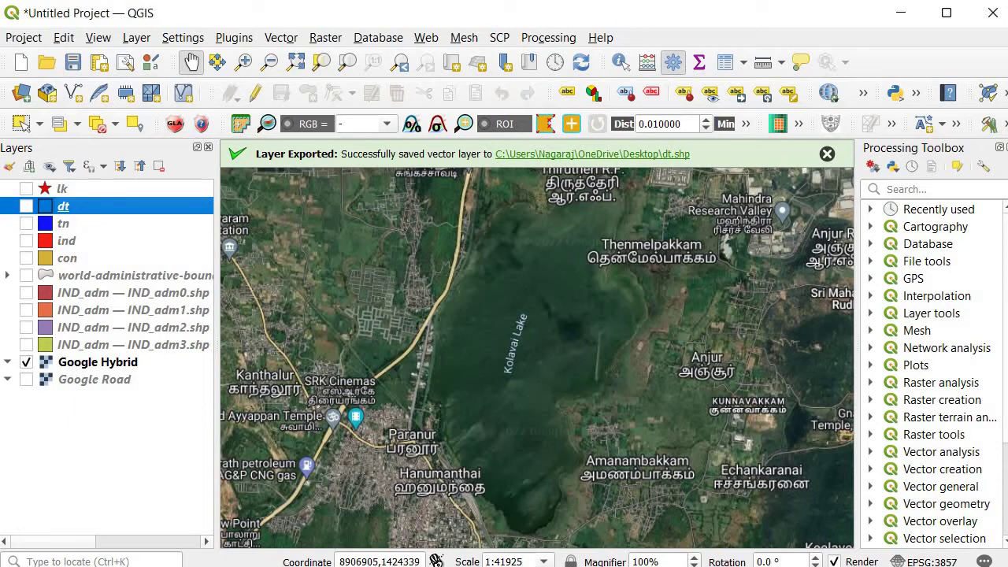
# Switch to the print layout and add the Kolavai Lake satellite view as a fifth map beside the world map
pyautogui.moveTo(905, 563)
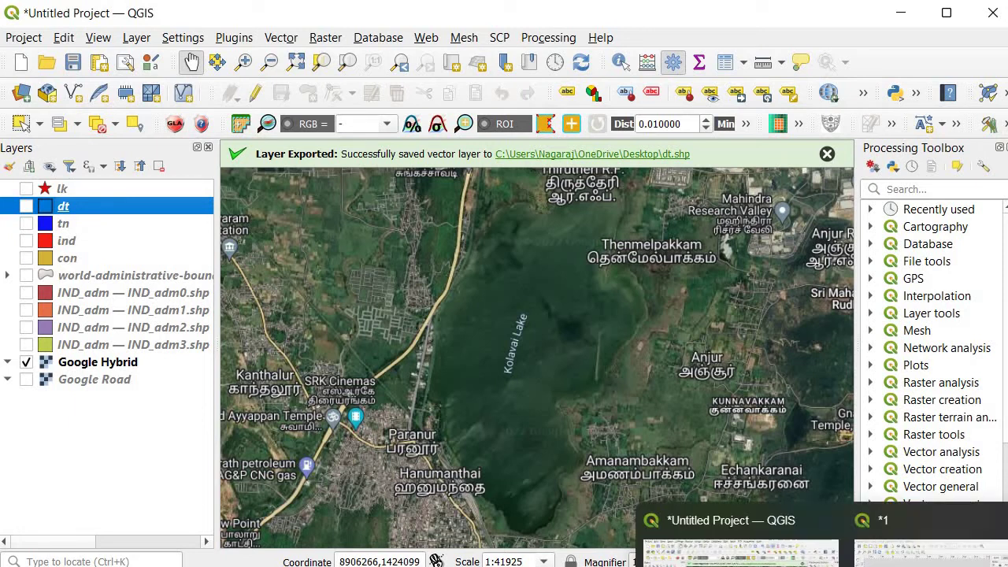
pyautogui.click(930, 543)
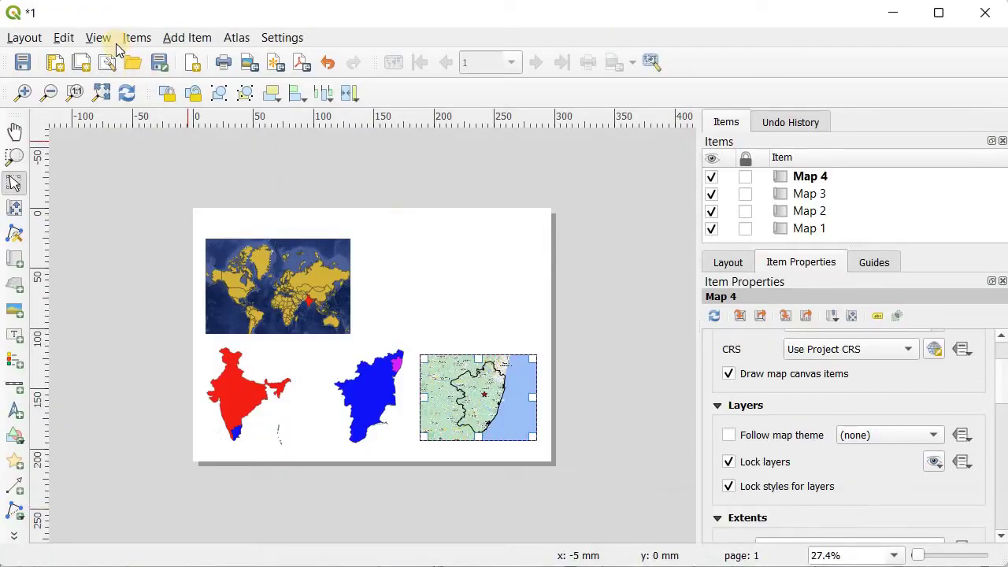
pyautogui.click(170, 38)
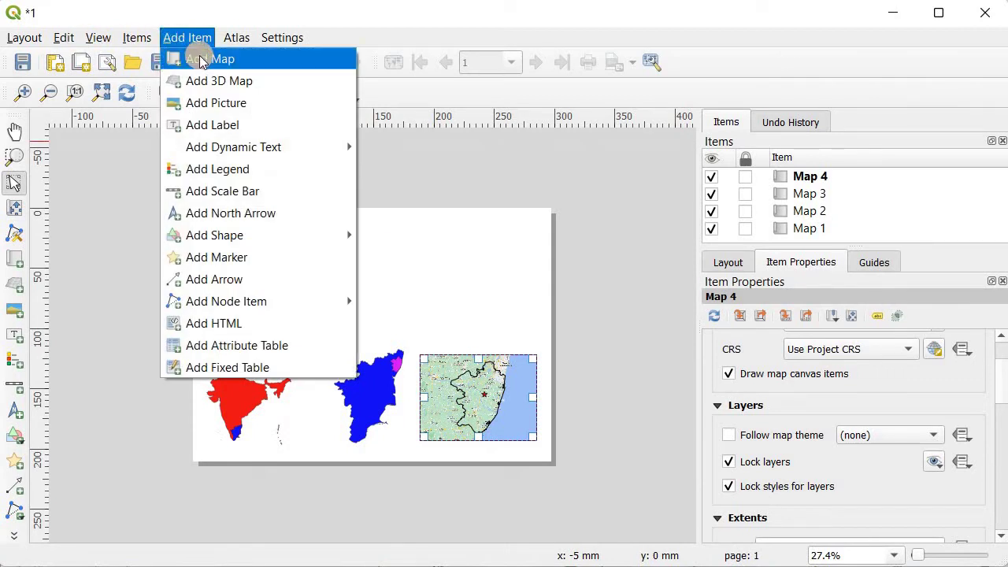
pyautogui.click(202, 60)
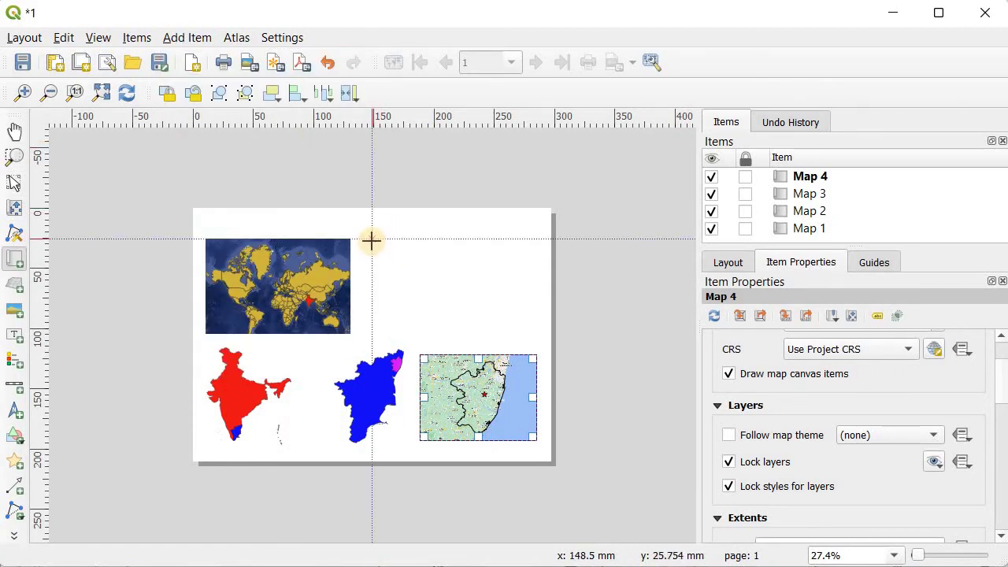
pyautogui.moveTo(372, 239); pyautogui.dragTo(525, 332)
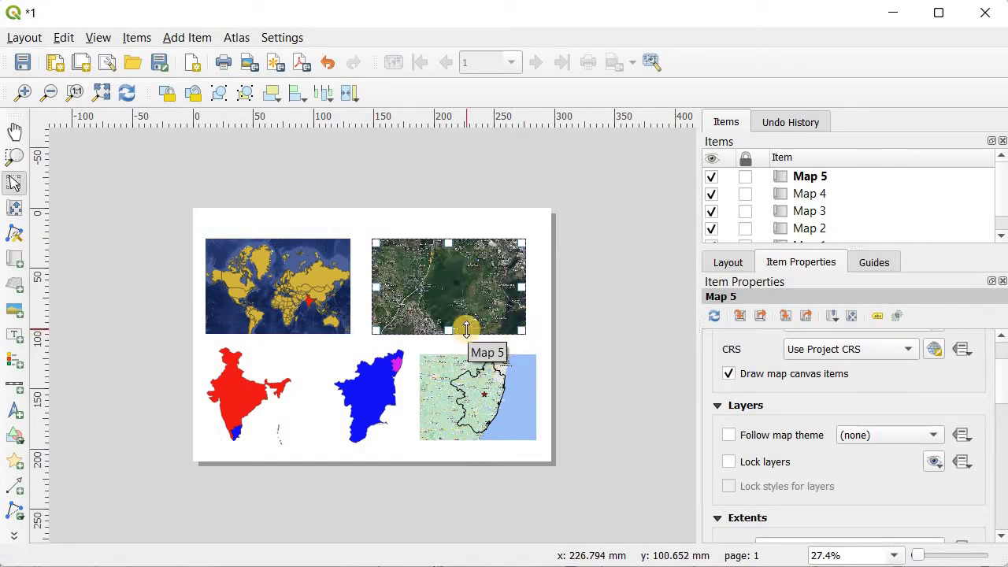
# Shift the Tamil Nadu map and the district map closer to the India map in the layout
pyautogui.click(364, 389)
pyautogui.moveTo(361, 383); pyautogui.dragTo(342, 383)
pyautogui.click(429, 401)
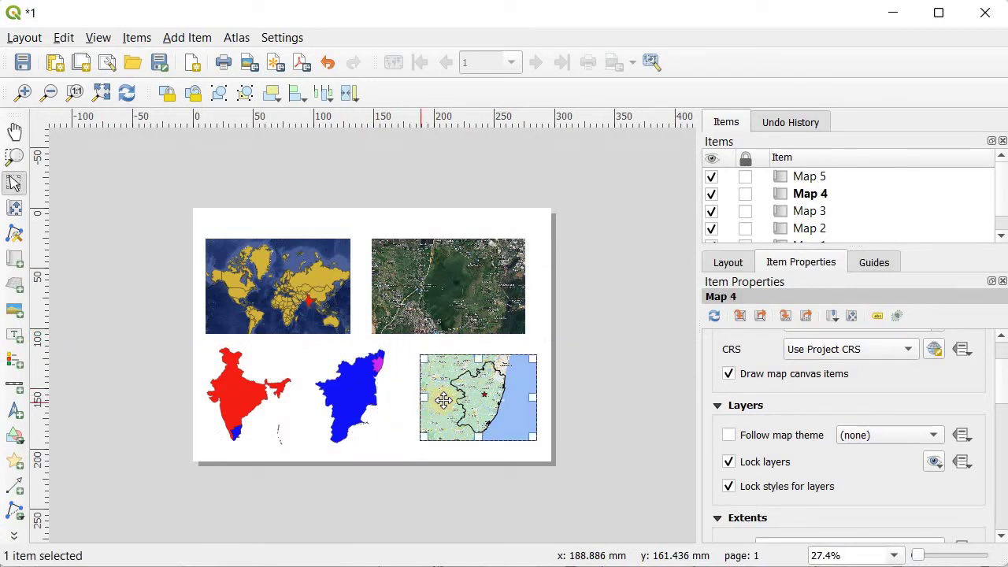
pyautogui.moveTo(445, 400); pyautogui.dragTo(418, 399)
pyautogui.click(264, 399)
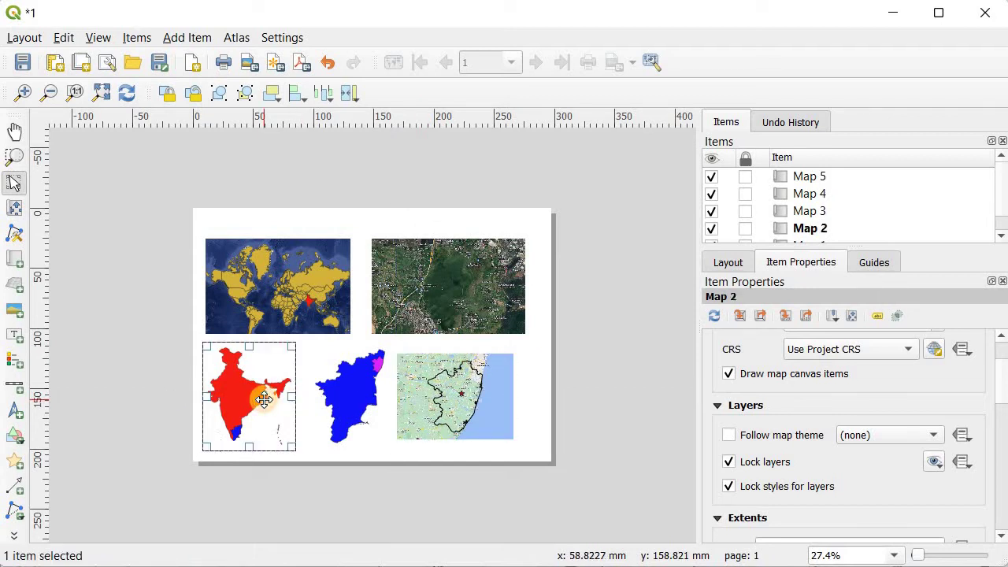
pyautogui.click(349, 405)
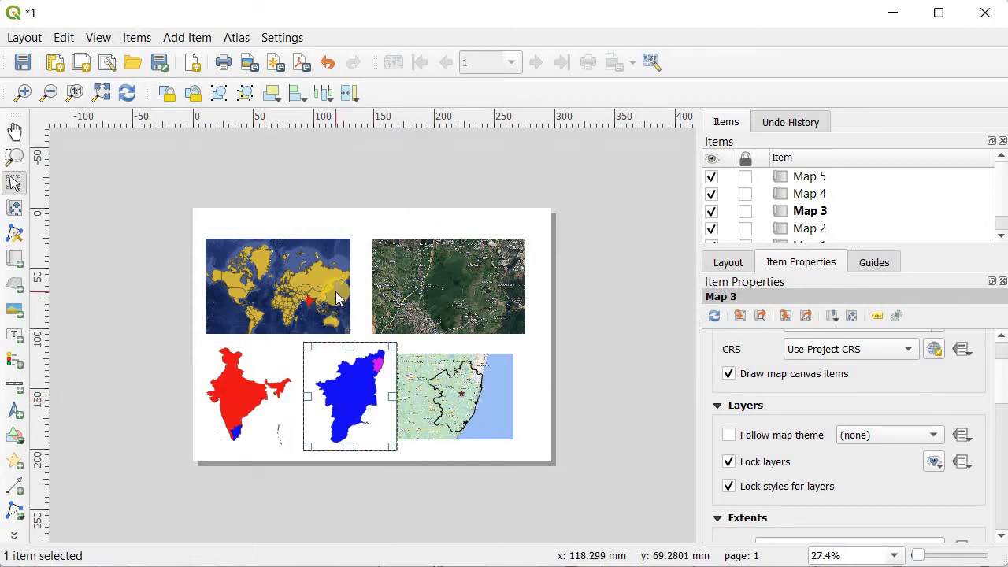
# Move the district map down slightly and enlarge its frame to line up with the lake map's outer edge
pyautogui.click(451, 394)
pyautogui.moveTo(451, 394)
pyautogui.mouseDown()
pyautogui.moveTo(452, 427)
pyautogui.moveTo(453, 405)
pyautogui.mouseUp()
pyautogui.moveTo(510, 368); pyautogui.dragTo(526, 351)
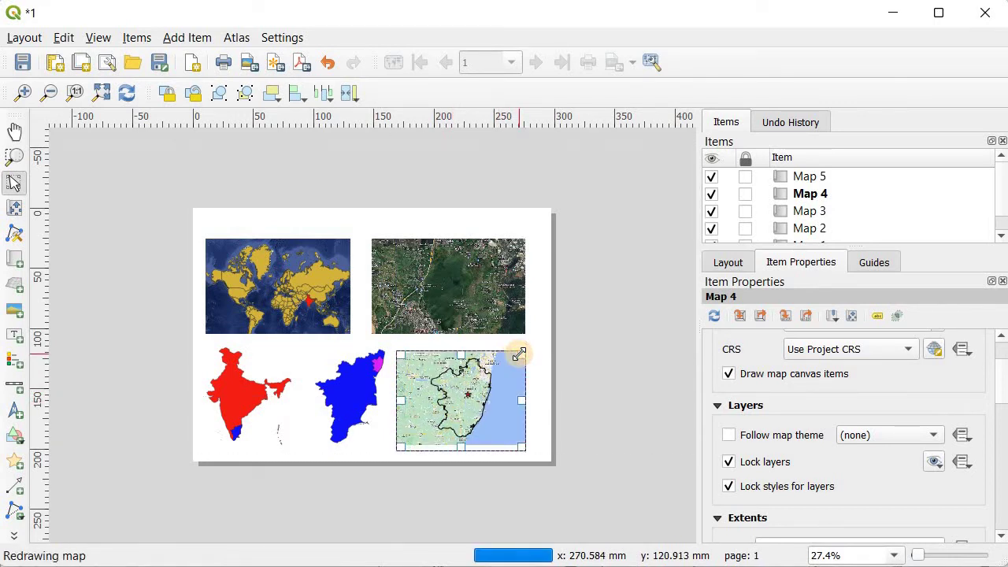
# Add a grid to the lake map and set its grid type to Frame and annotations only
pyautogui.click(476, 303)
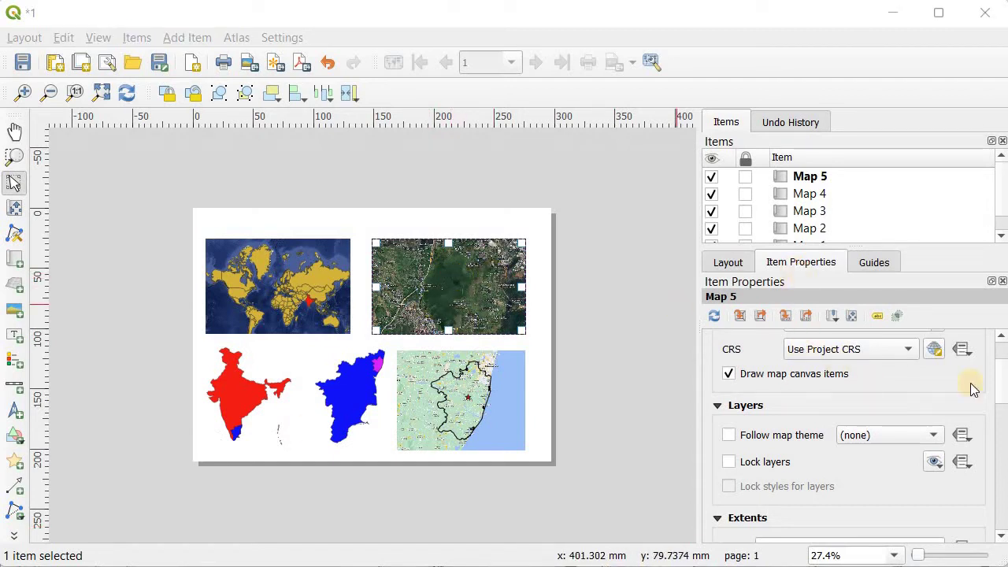
pyautogui.moveTo(1002, 406); pyautogui.dragTo(1001, 453)
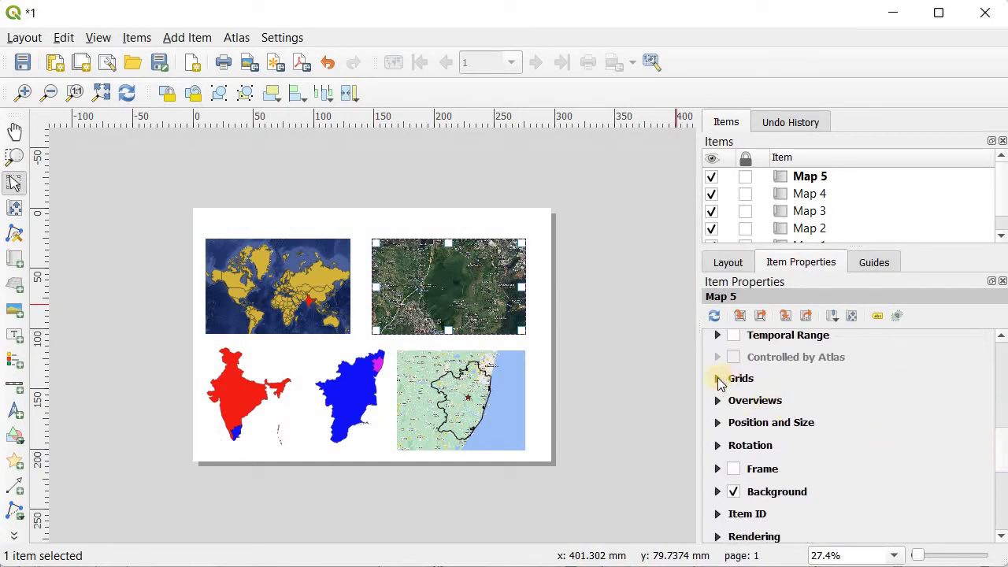
pyautogui.click(718, 379)
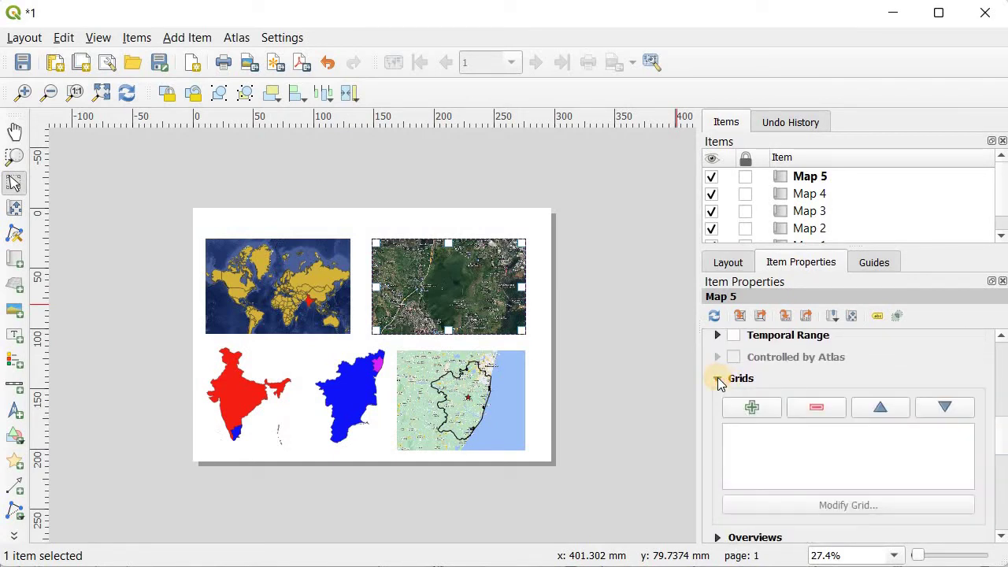
pyautogui.click(752, 407)
pyautogui.click(771, 432)
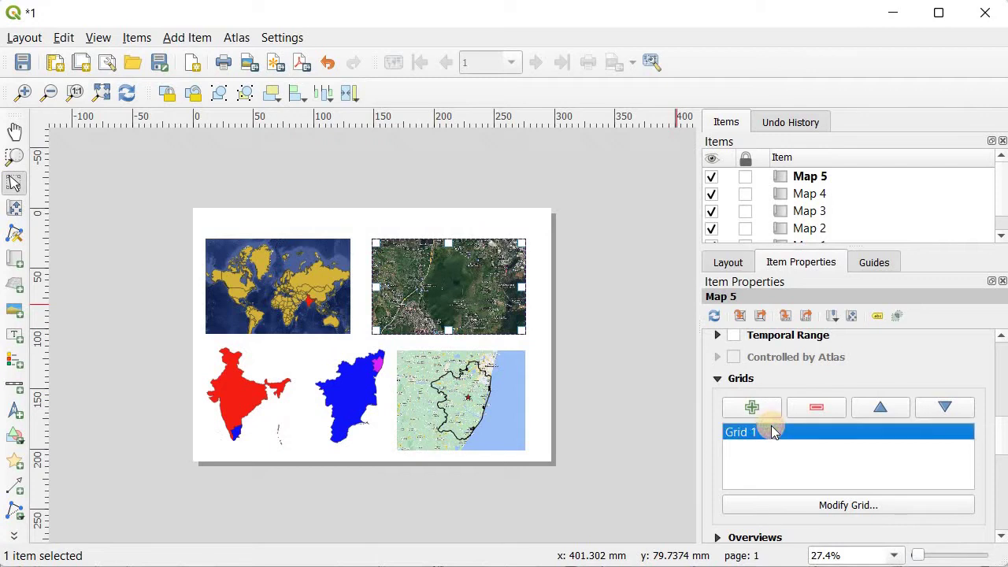
pyautogui.click(848, 505)
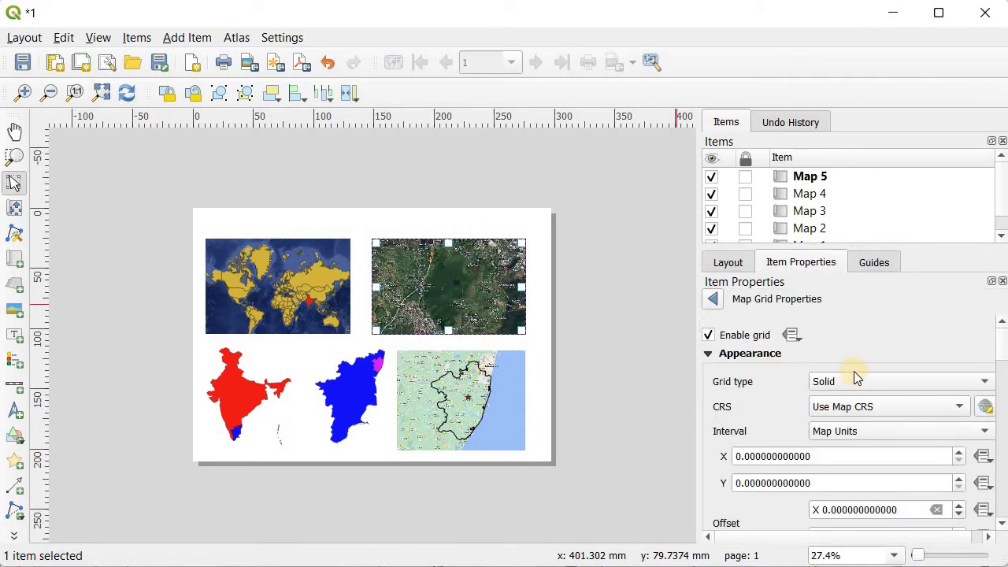
pyautogui.click(917, 382)
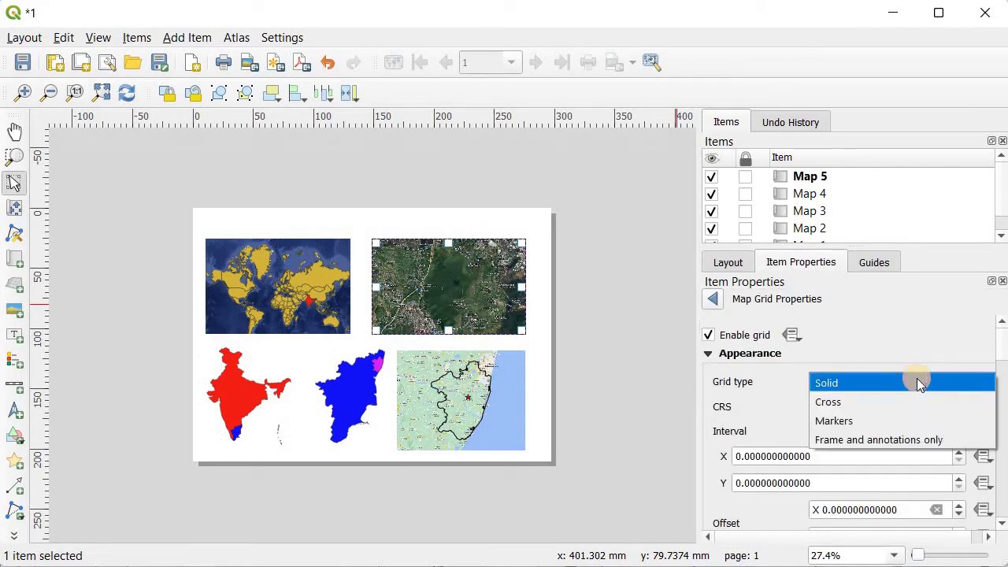
pyautogui.click(891, 439)
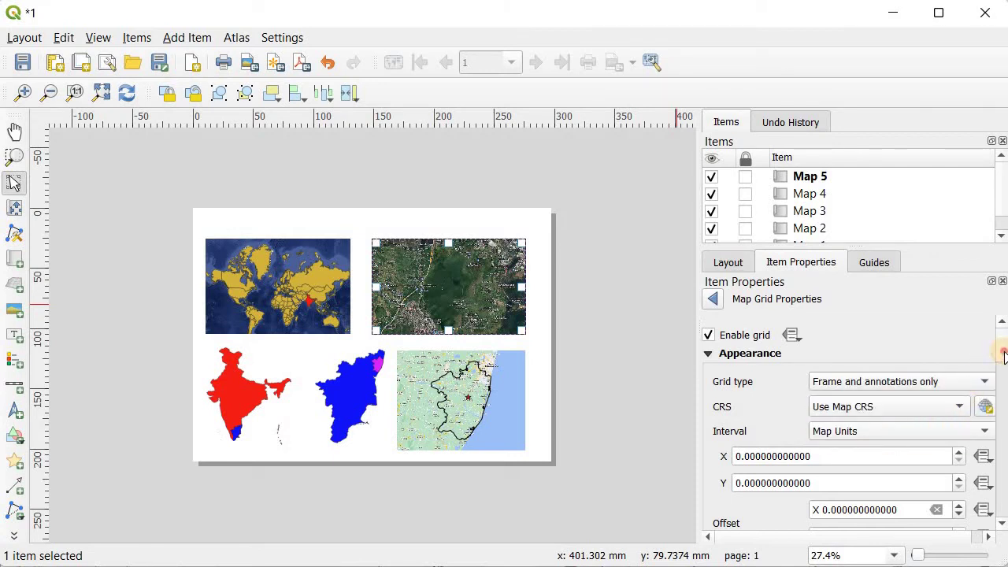
# Set the lake map grid's CRS to WGS 84 (EPSG:4326) in place of the map CRS
pyautogui.scroll(-1, 999, 351)
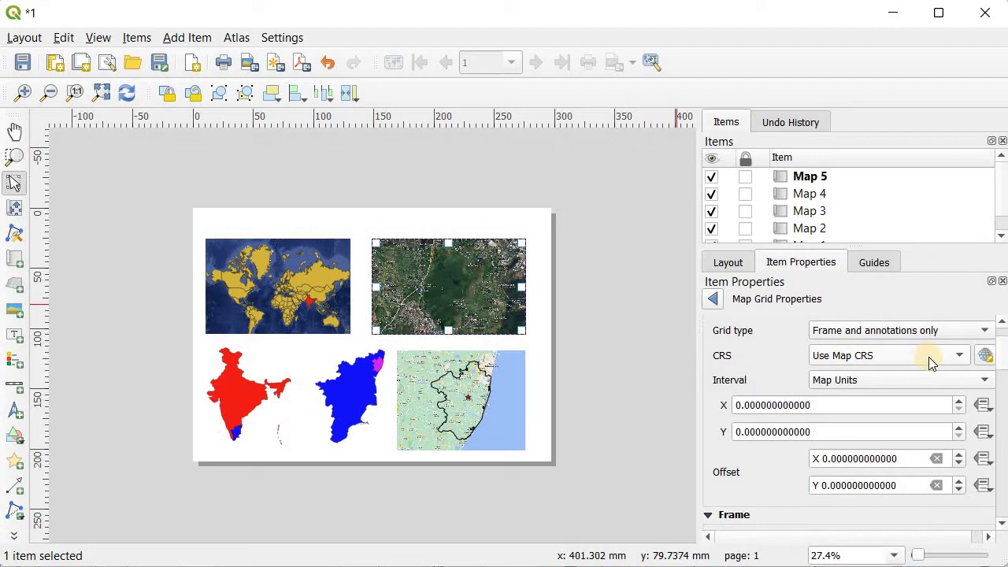
pyautogui.click(984, 356)
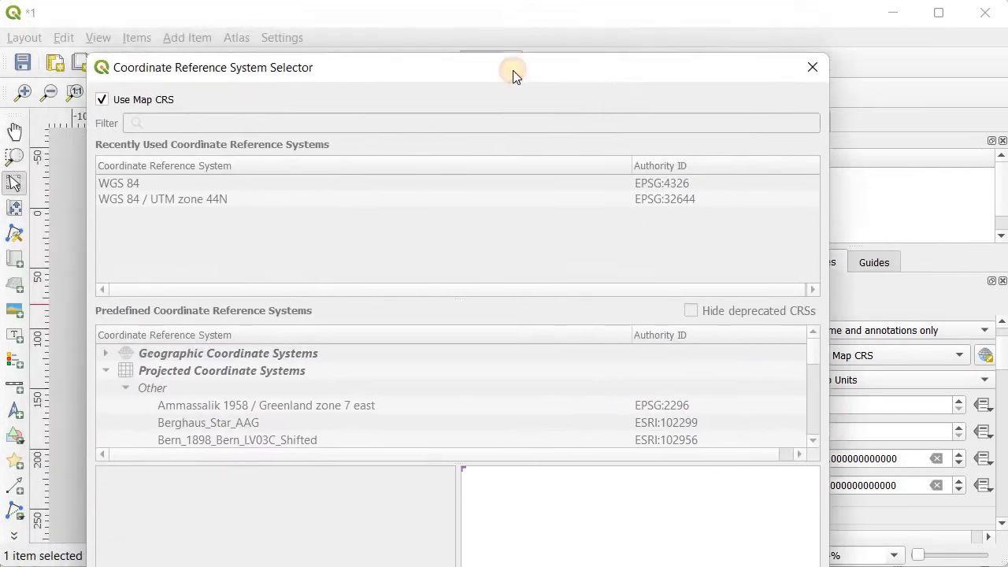
pyautogui.moveTo(513, 73); pyautogui.dragTo(530, 81)
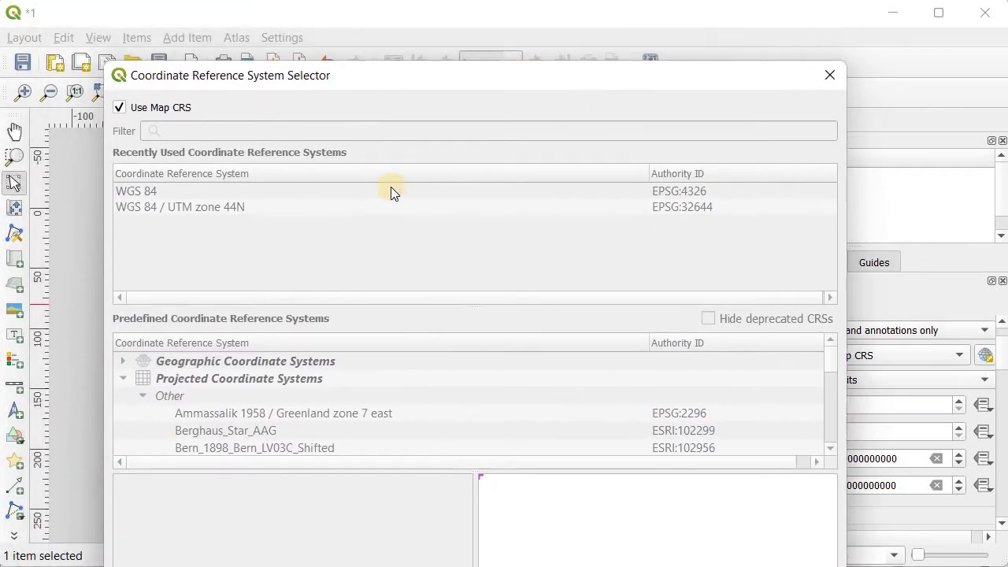
pyautogui.click(152, 192)
pyautogui.click(120, 108)
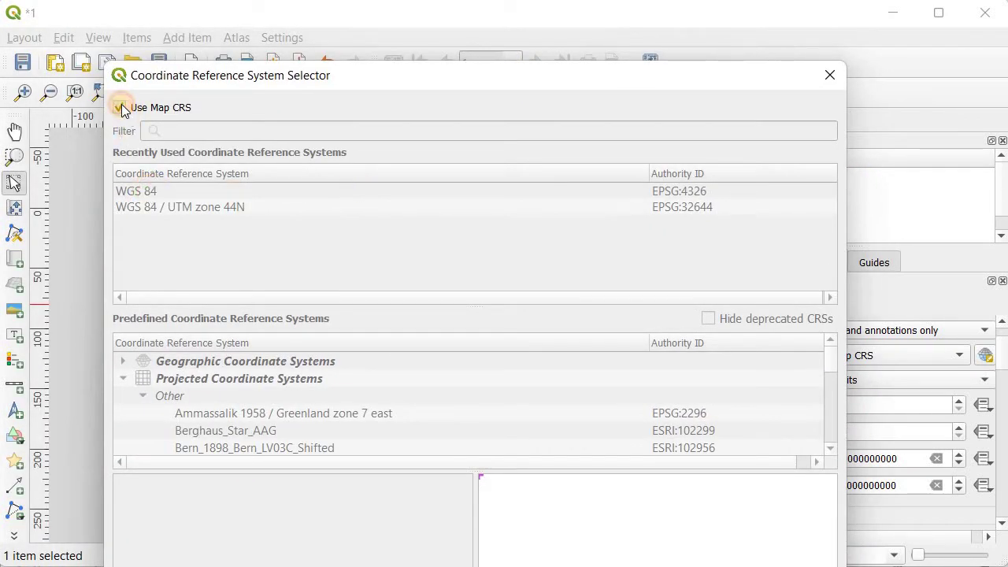
pyautogui.click(150, 191)
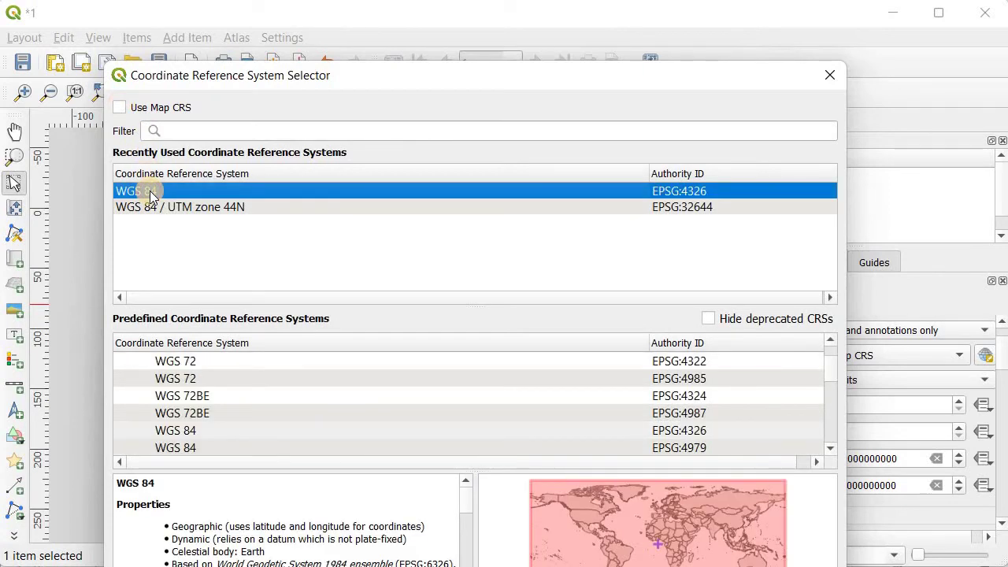
pyautogui.moveTo(108, 63); pyautogui.dragTo(244, 211)
pyautogui.moveTo(538, 224); pyautogui.dragTo(490, 94)
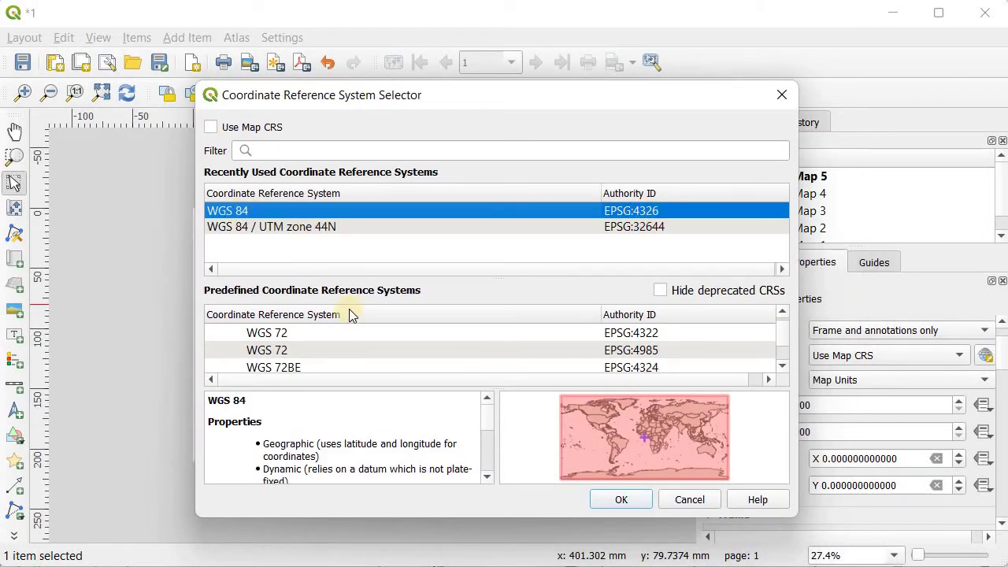
pyautogui.click(604, 501)
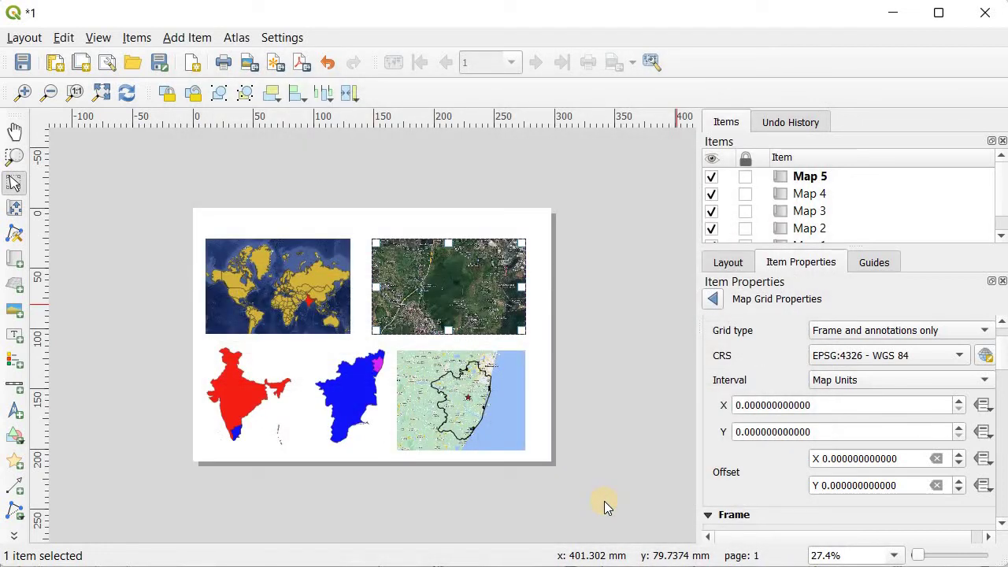
# Set the lake map grid's X and Y intervals to 0.1 map units
pyautogui.click(743, 406)
pyautogui.write('1')
pyautogui.click(746, 434)
pyautogui.write('1')
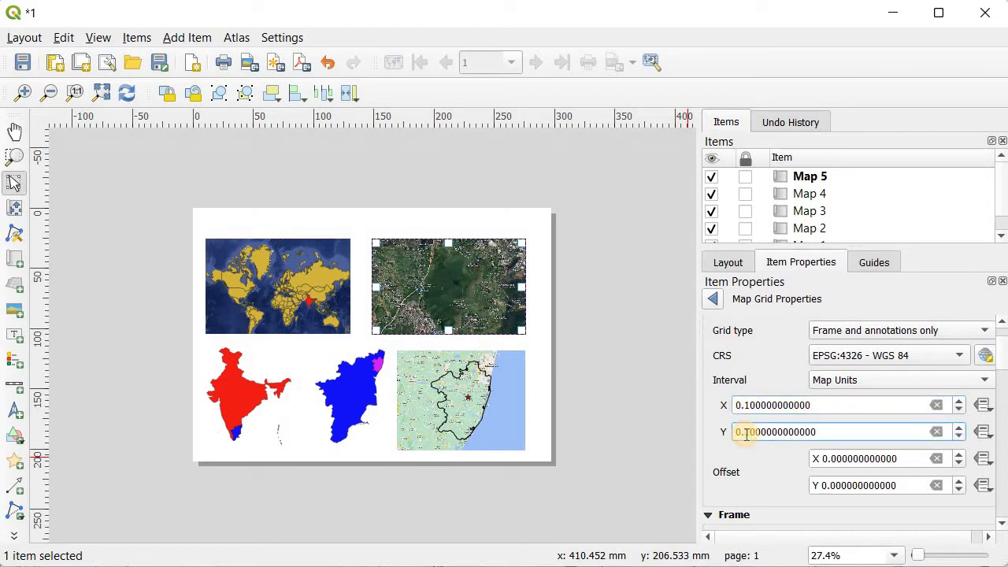
# Set the frame style of the lake map's grid to Zebra
pyautogui.moveTo(1000, 356); pyautogui.dragTo(1004, 394)
pyautogui.click(949, 369)
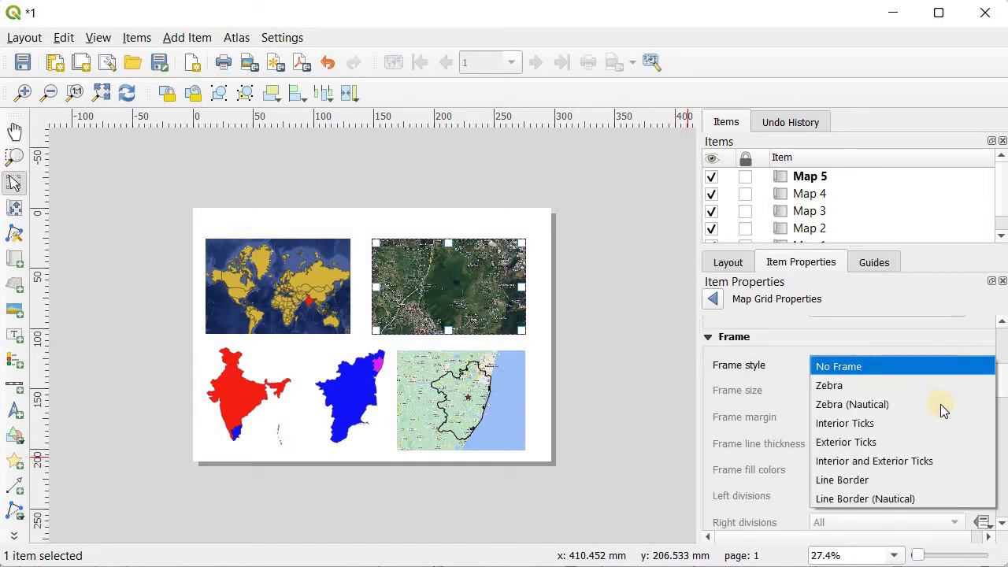
pyautogui.click(932, 384)
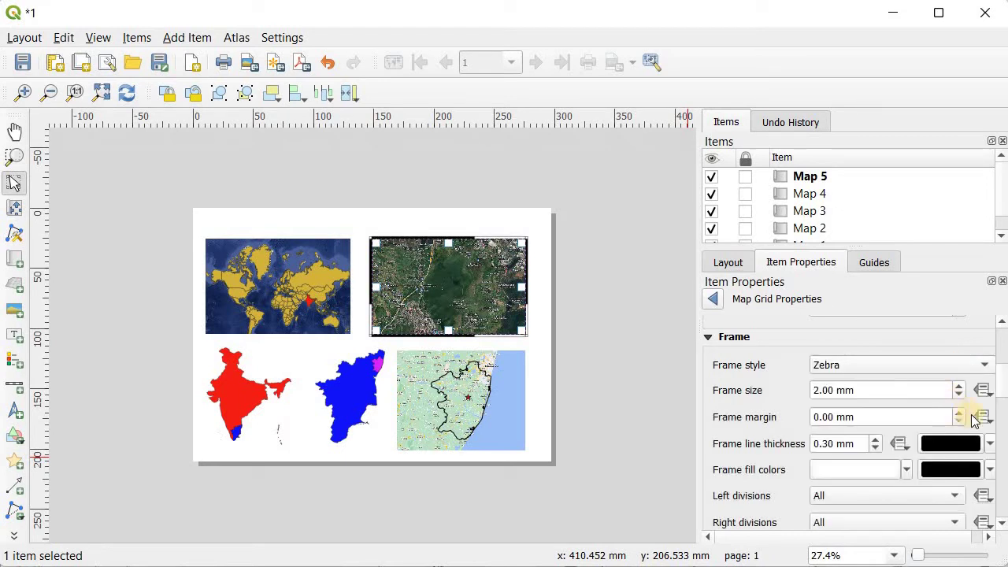
# Enable coordinate drawing on the lake map's grid and set the coordinate format to Degree, Minute, Second
pyautogui.moveTo(1000, 384); pyautogui.dragTo(997, 449)
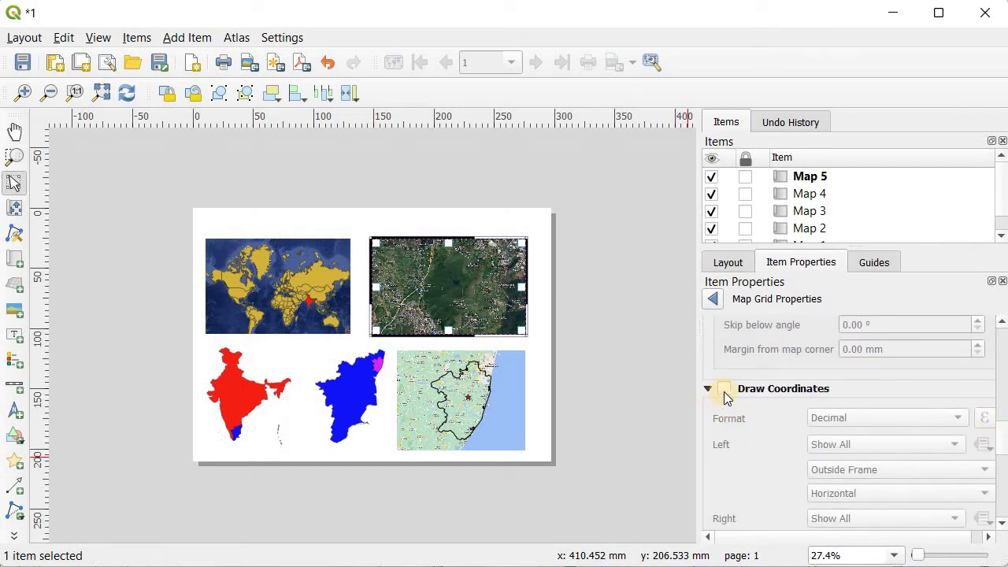
pyautogui.click(724, 389)
pyautogui.click(883, 418)
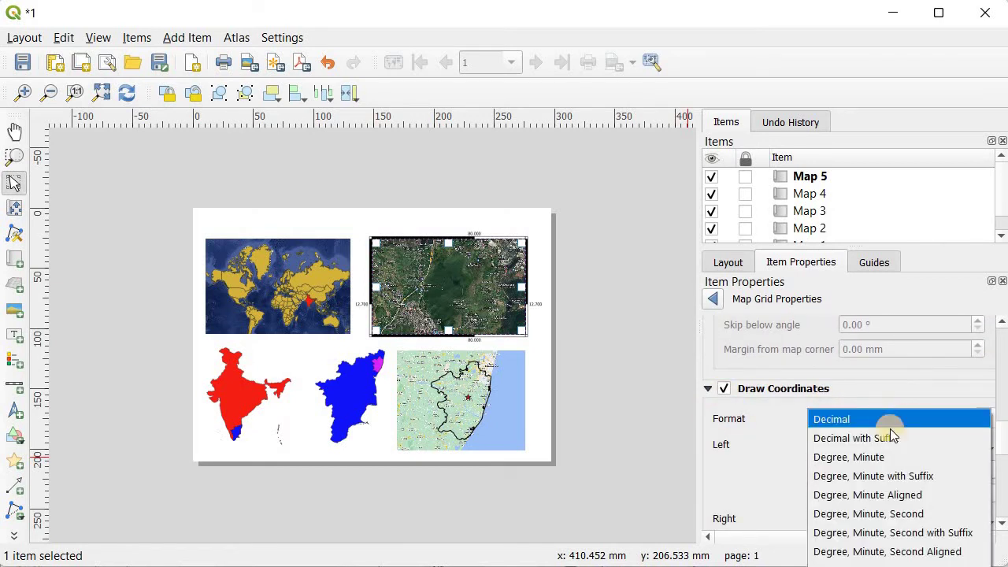
pyautogui.click(905, 514)
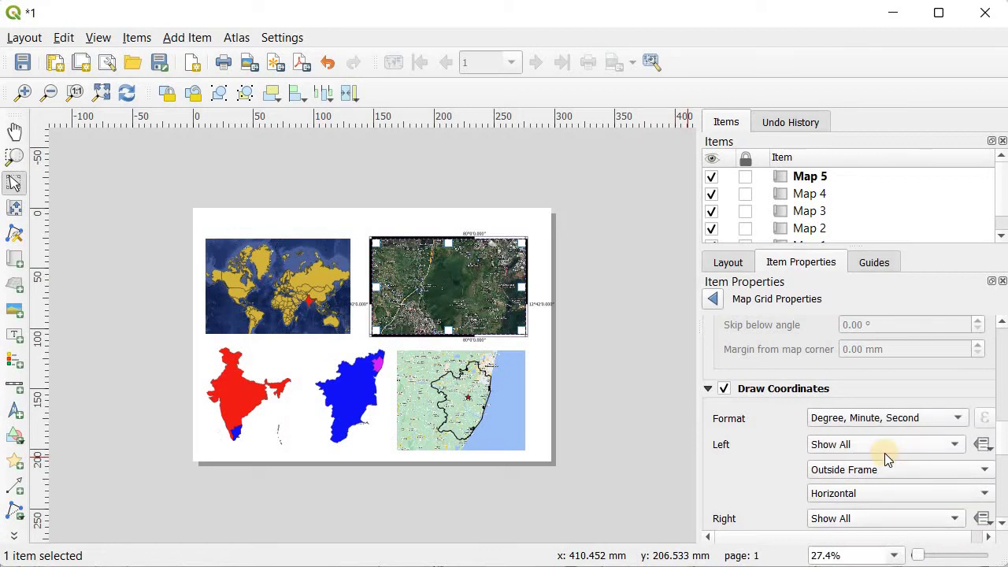
# Set the lake map grid's X and Y intervals to 0.05 map units
pyautogui.scroll(10, 999, 362)
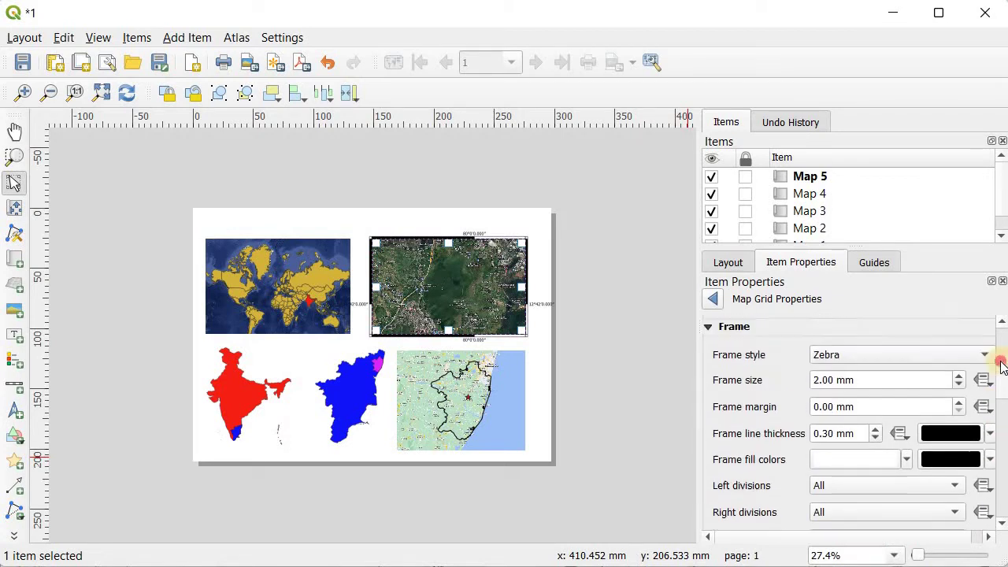
pyautogui.click(751, 360)
pyautogui.press('BackSpace')
pyautogui.write('50000000000000')
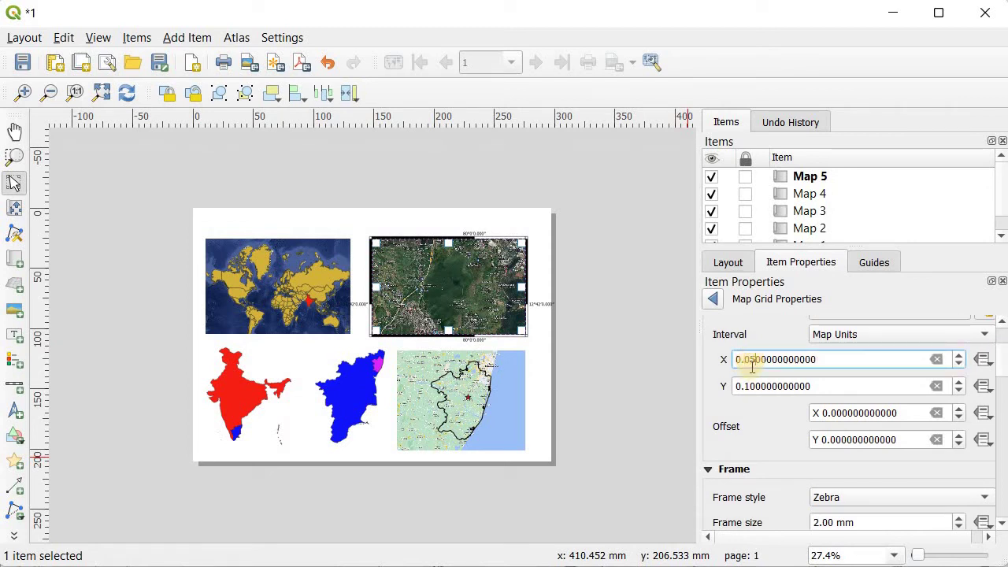
pyautogui.click(751, 385)
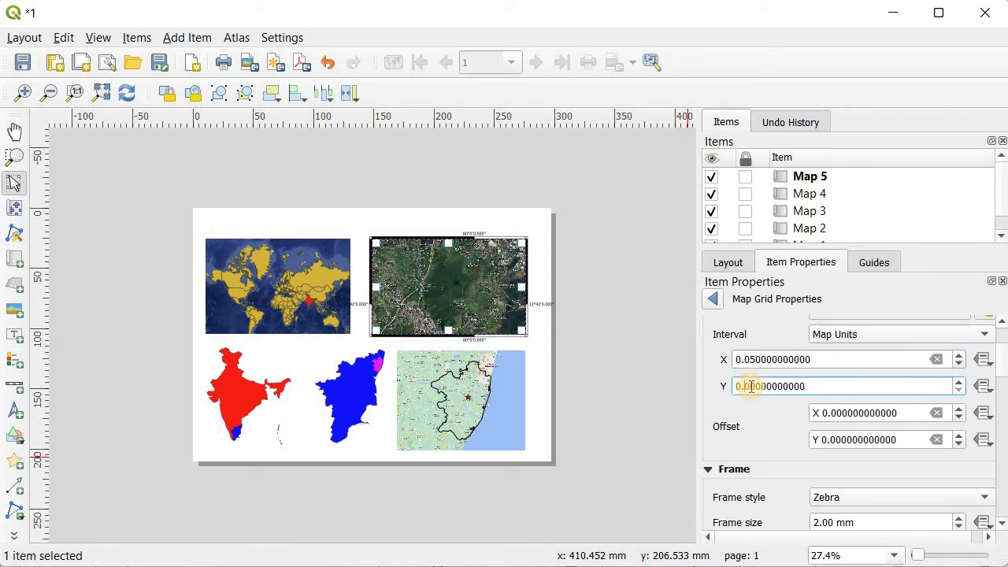
pyautogui.press('BackSpace')
pyautogui.write('5')
pyautogui.click(764, 409)
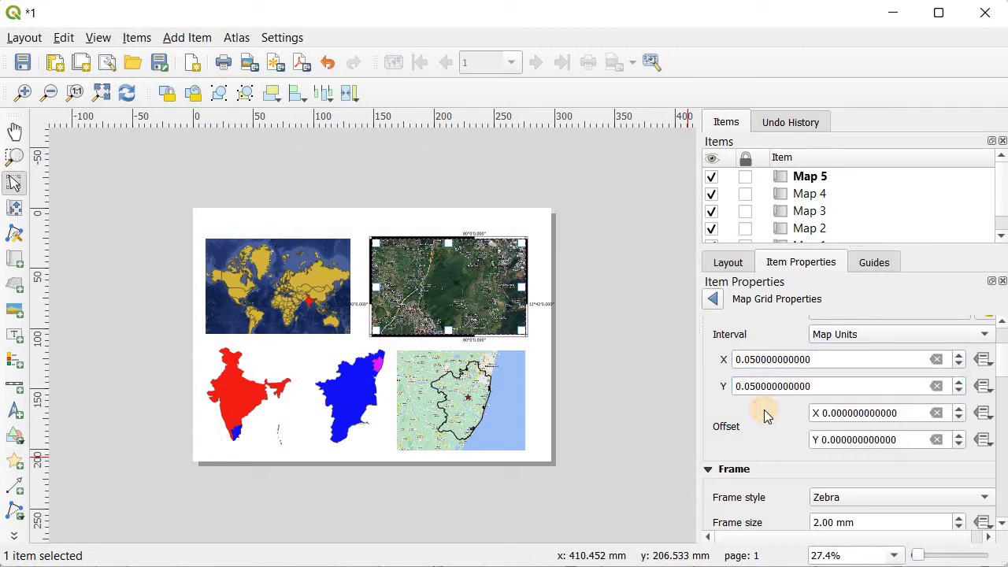
# Reduce the lake map grid's X and Y intervals to 0.02 map units
pyautogui.scroll(-5, 1000, 364)
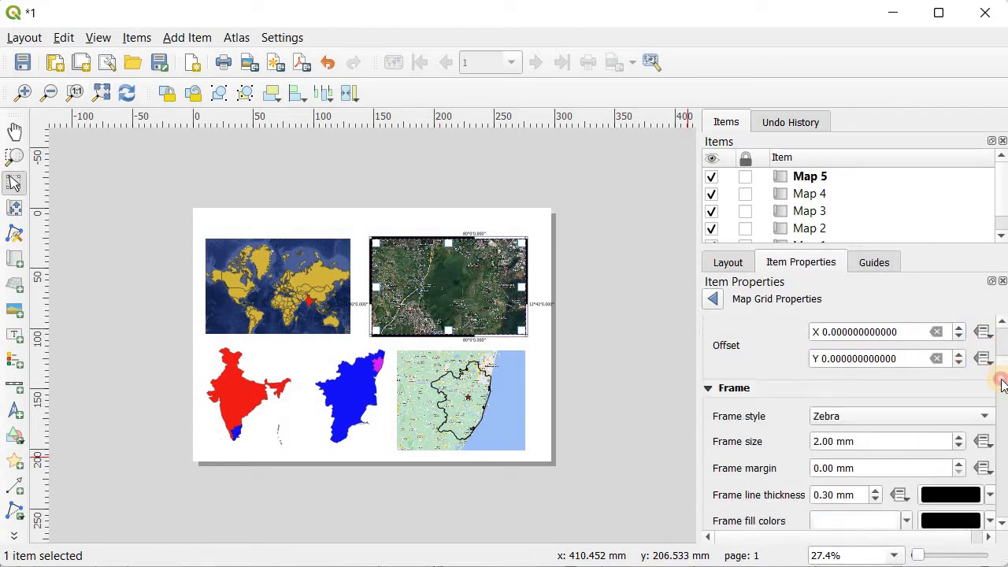
pyautogui.scroll(6, 998, 359)
pyautogui.scroll(2, 999, 359)
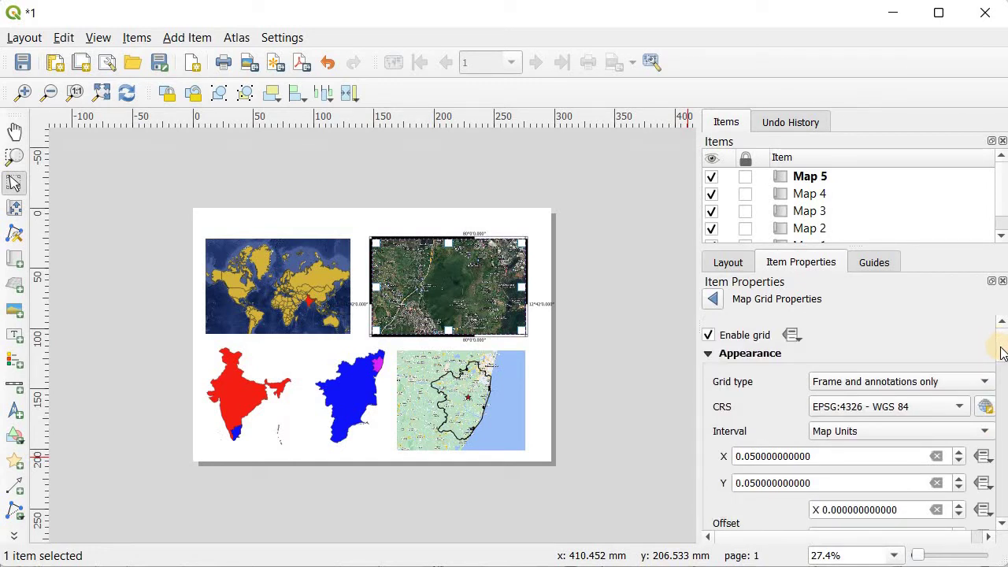
pyautogui.click(756, 456)
pyautogui.press('BackSpace')
pyautogui.write('2')
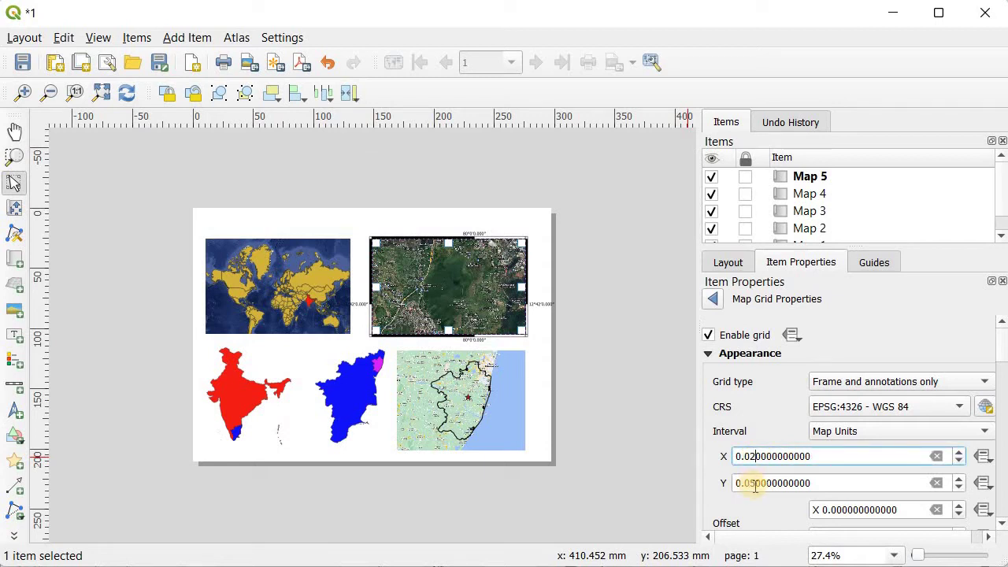
pyautogui.click(758, 484)
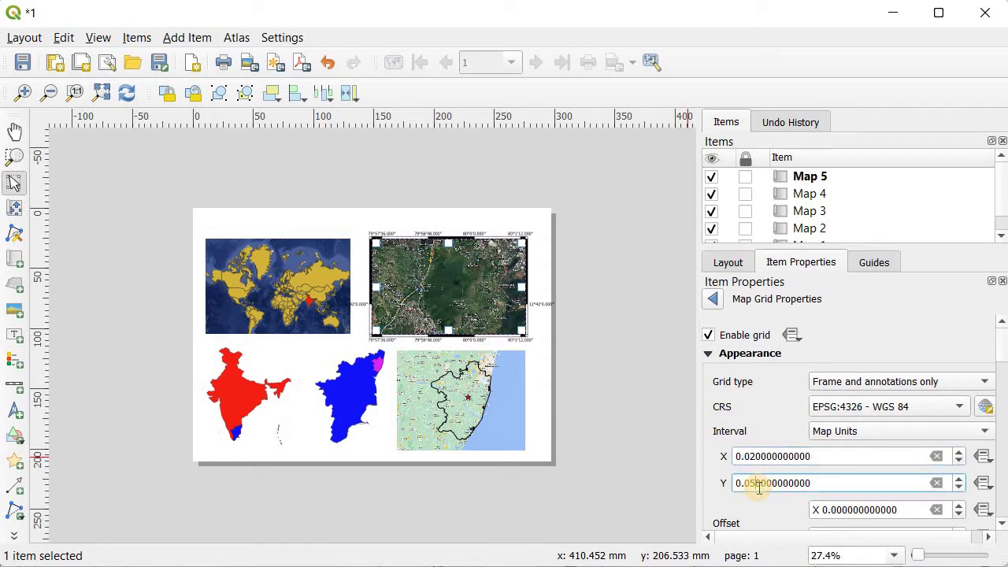
pyautogui.press('BackSpace')
pyautogui.write('2')
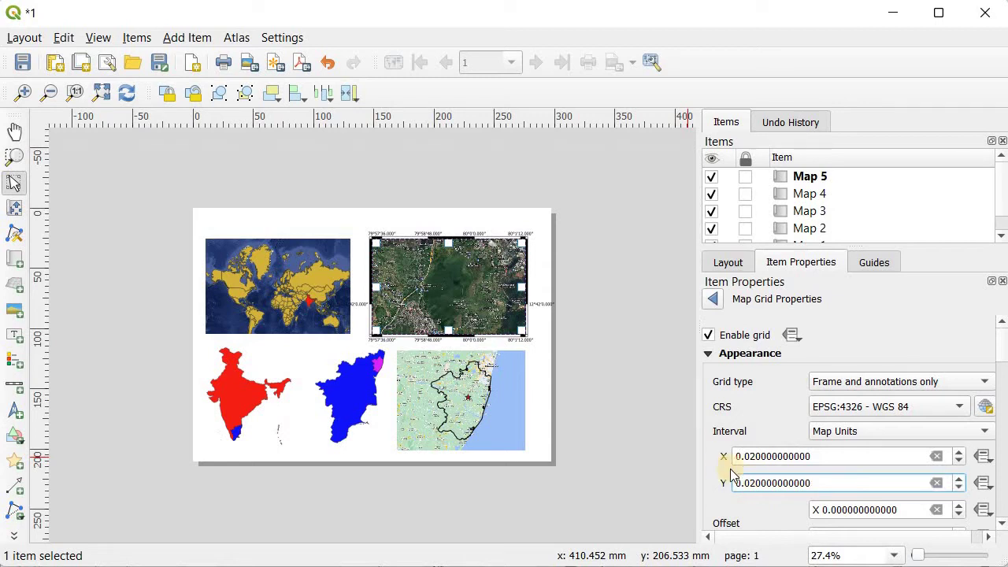
pyautogui.click(713, 471)
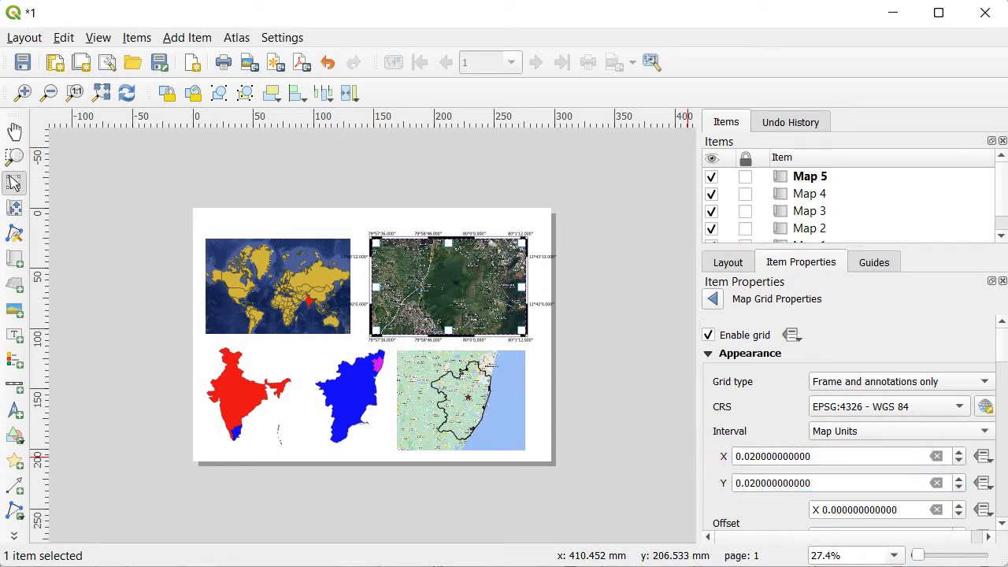
# Set the left and right coordinate labels of the lake map's grid to Vertical Ascending orientation
pyautogui.moveTo(1003, 356); pyautogui.dragTo(1002, 458)
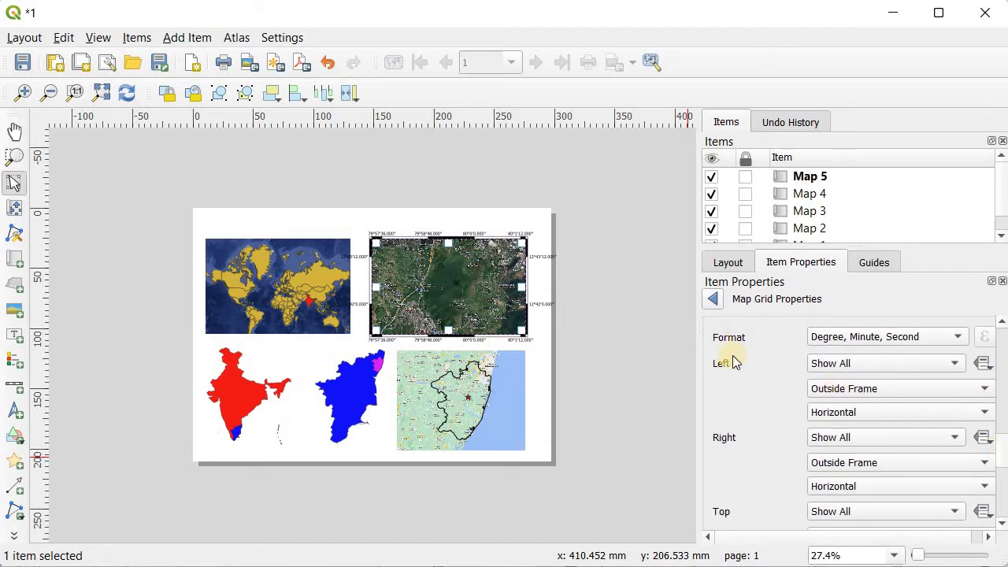
pyautogui.click(926, 418)
pyautogui.click(910, 431)
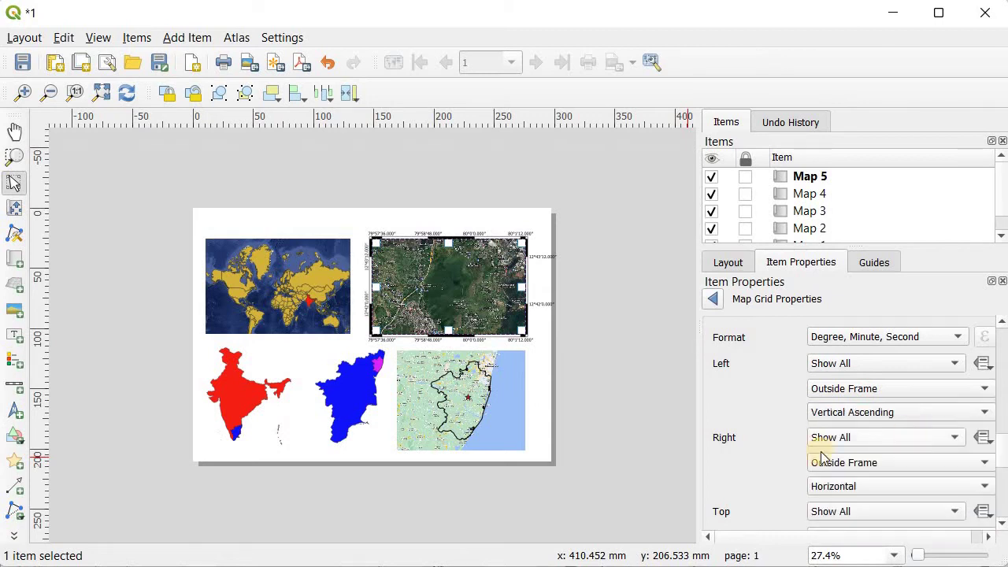
pyautogui.click(877, 488)
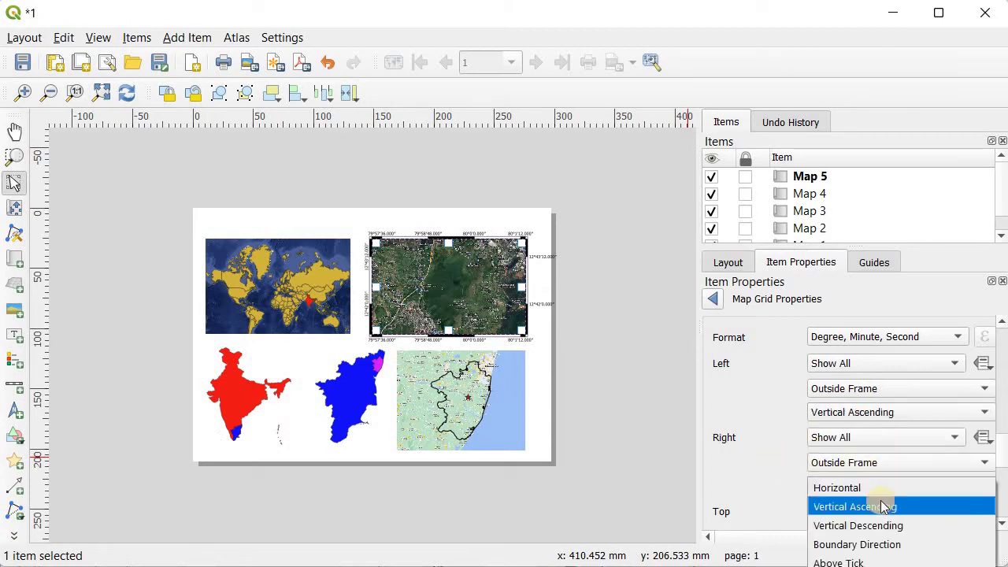
pyautogui.click(882, 507)
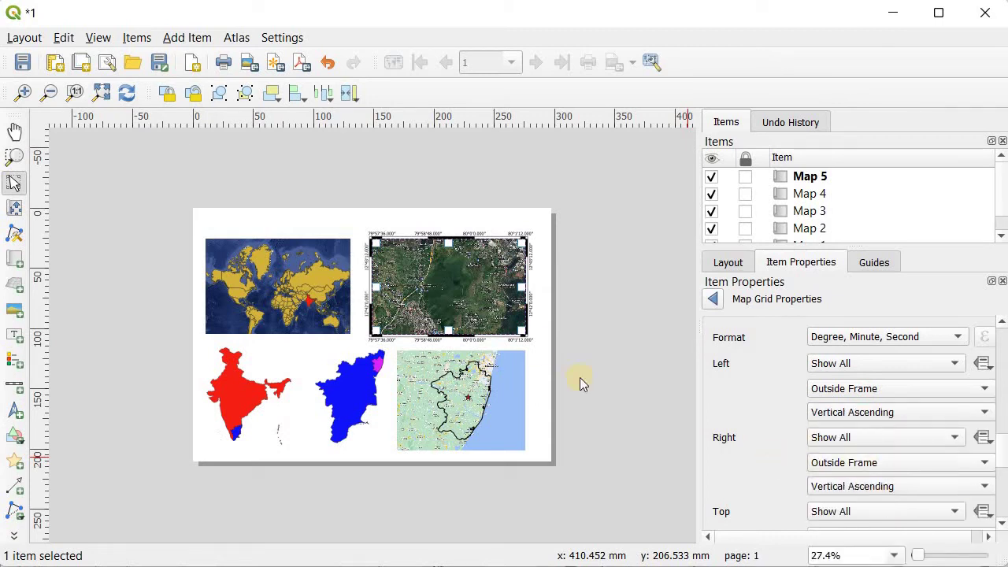
pyautogui.click(523, 334)
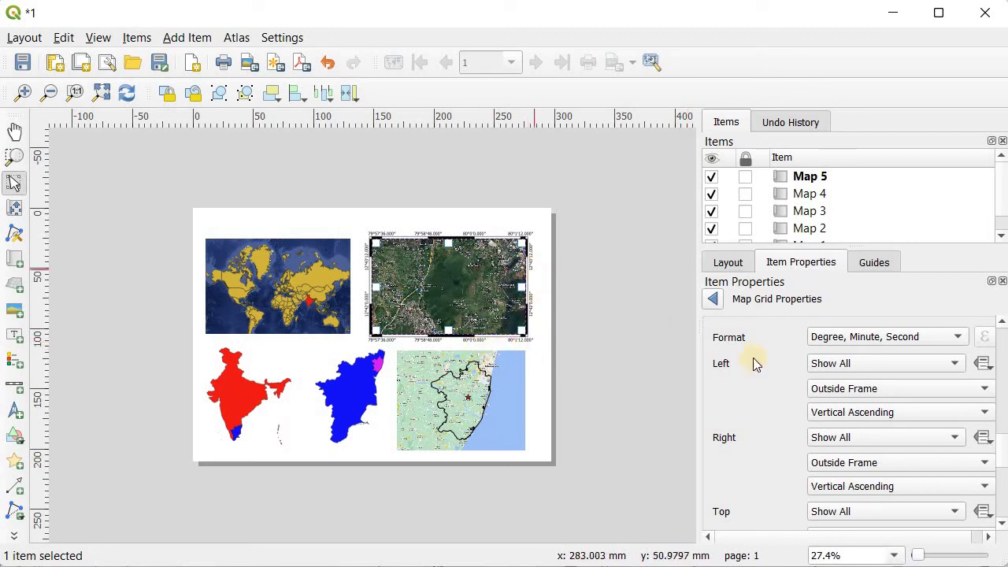
# Set the coordinate precision of the lake map's grid labels to 1
pyautogui.moveTo(999, 449); pyautogui.dragTo(981, 492)
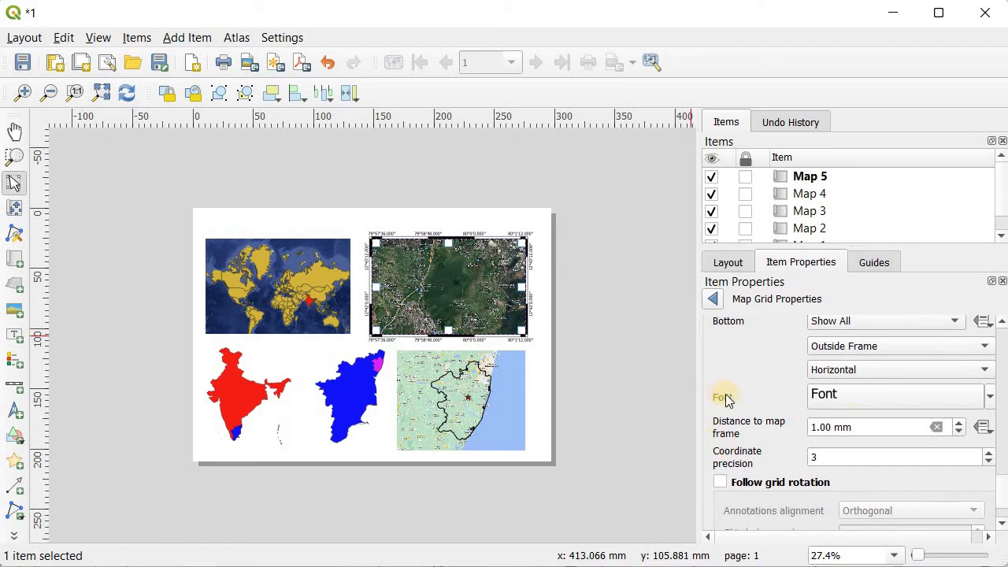
pyautogui.click(870, 398)
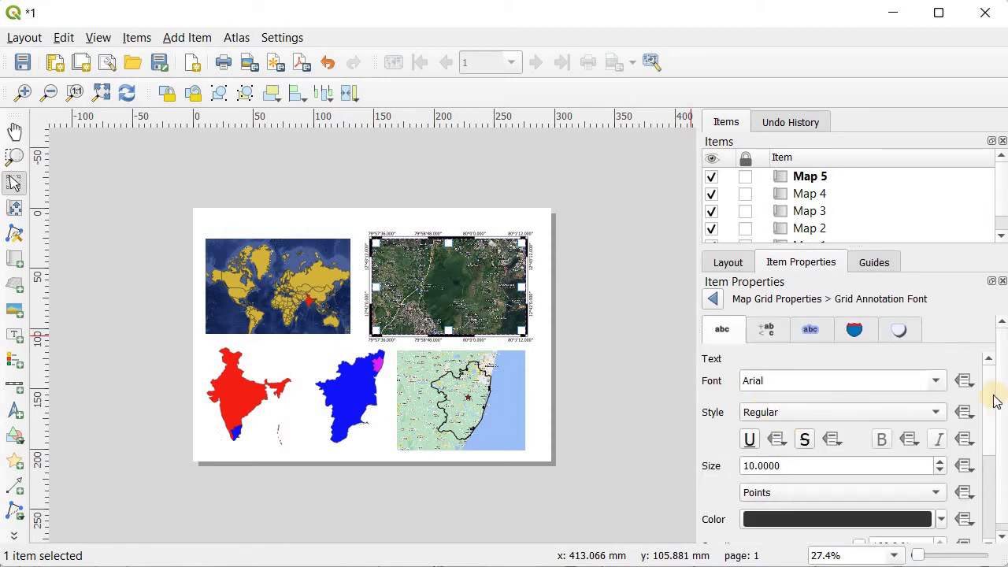
pyautogui.click(713, 302)
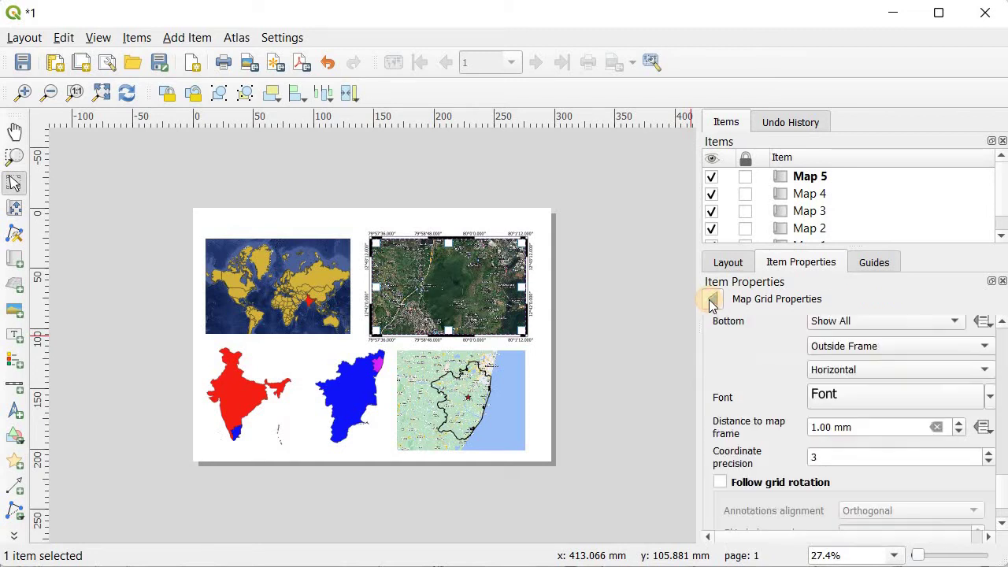
pyautogui.click(990, 462)
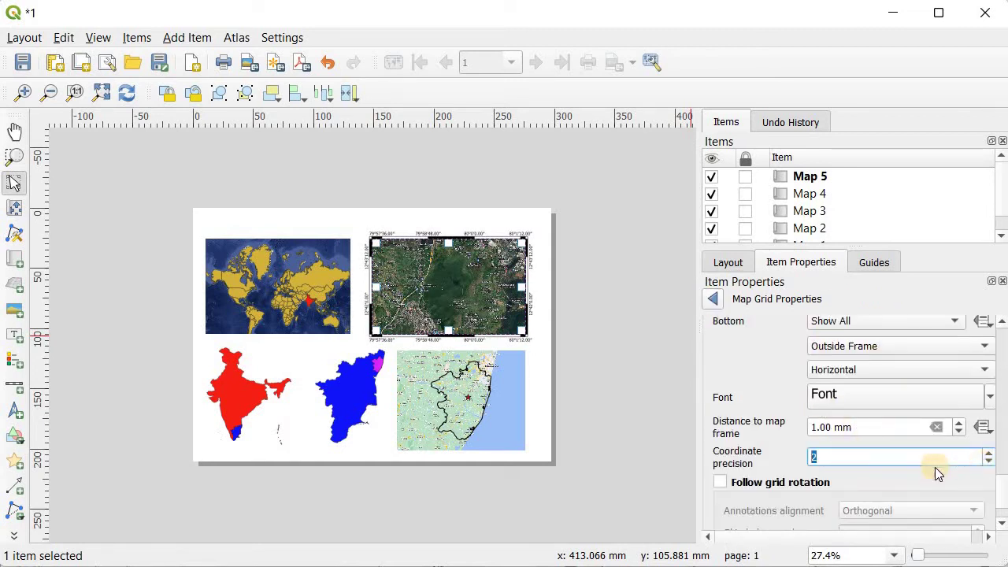
pyautogui.click(989, 463)
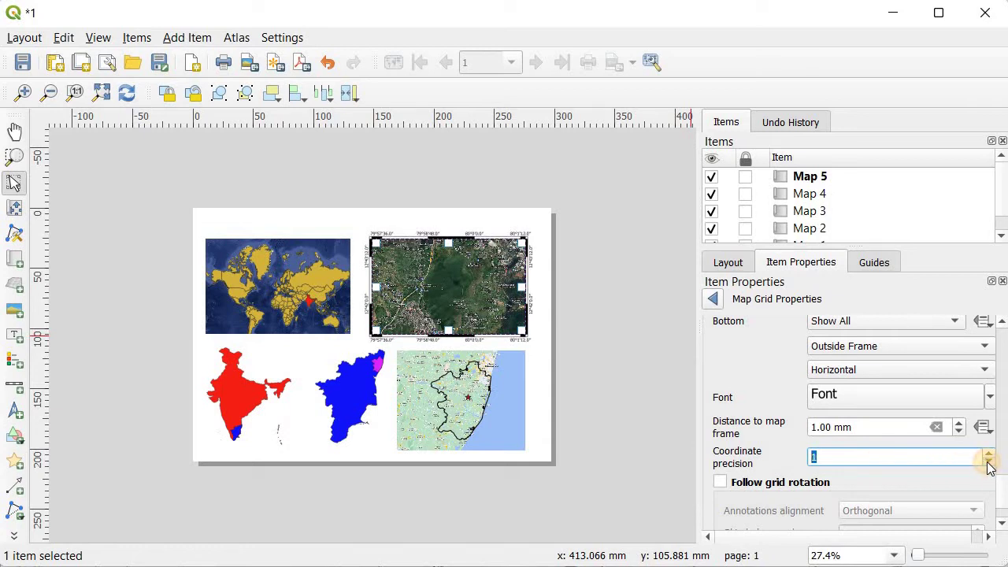
# Set the size of the lake map grid's Zebra frame to 1.00 mm
pyautogui.scroll(10, 999, 441)
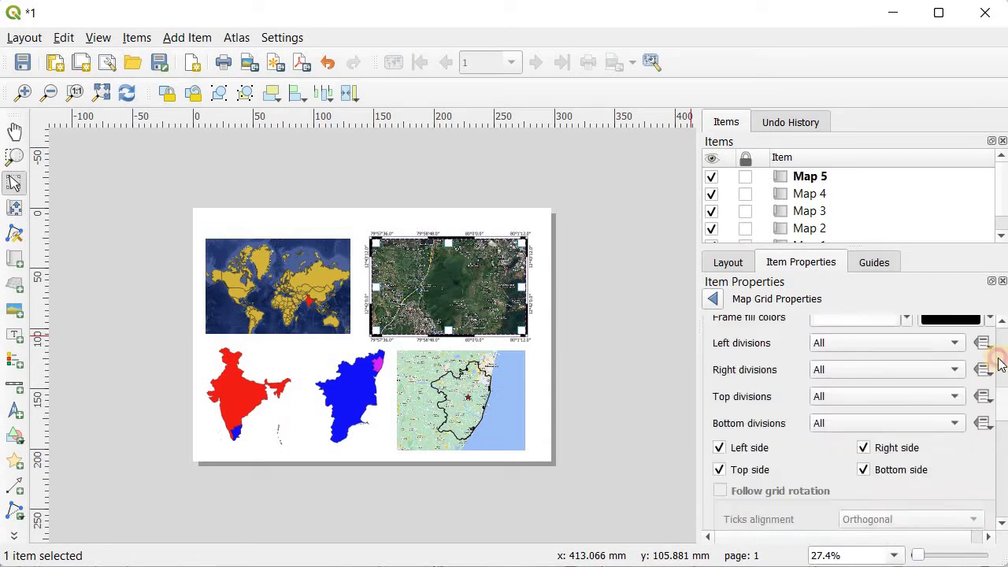
pyautogui.scroll(-2, 997, 363)
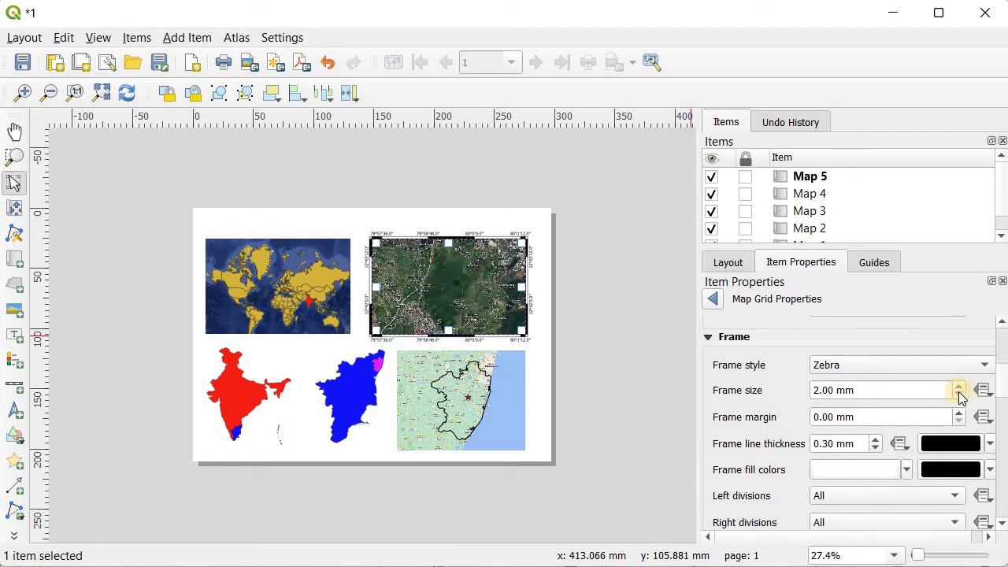
pyautogui.click(959, 395)
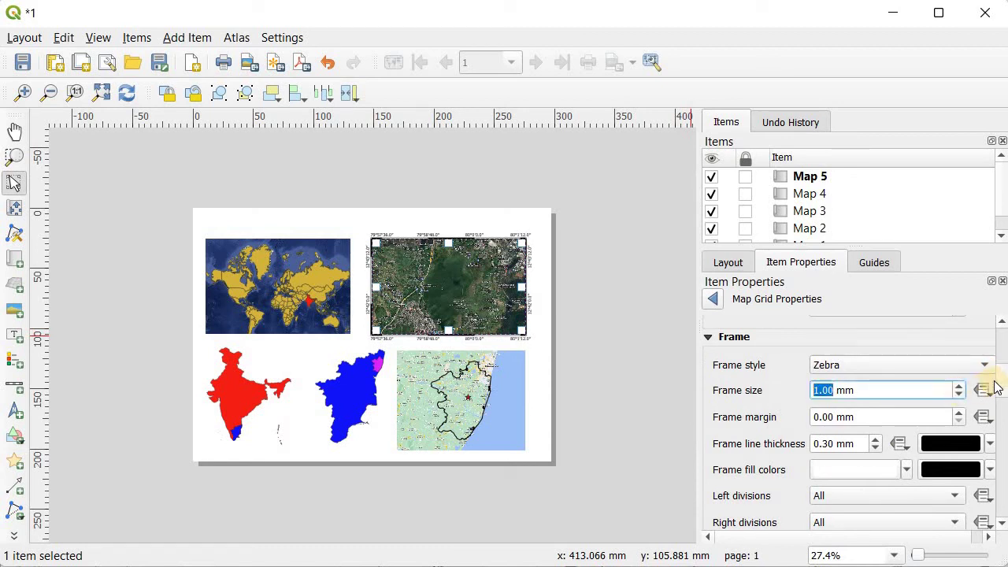